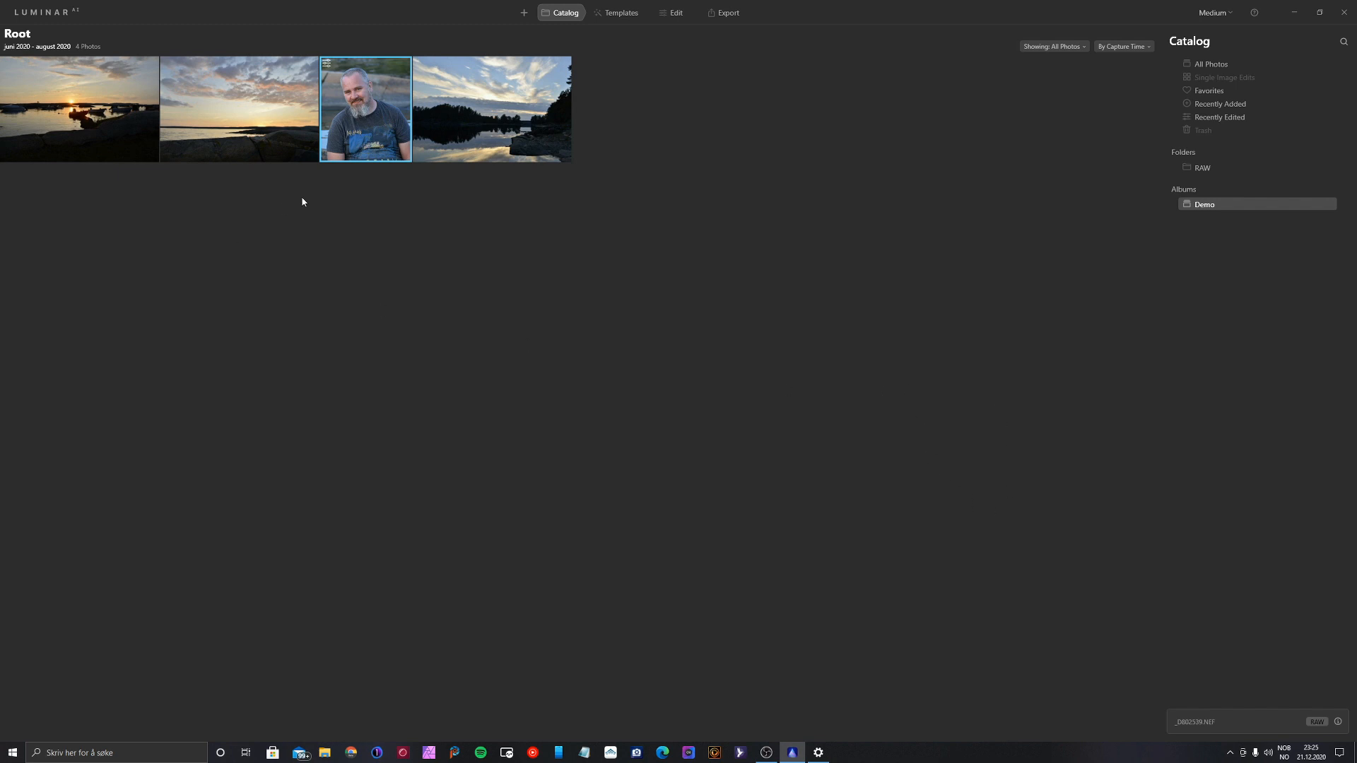
# Step: Open the portrait photo from the Demo album and look at the Objects collection among its suggested templates
pyautogui.doubleClick(347, 133)
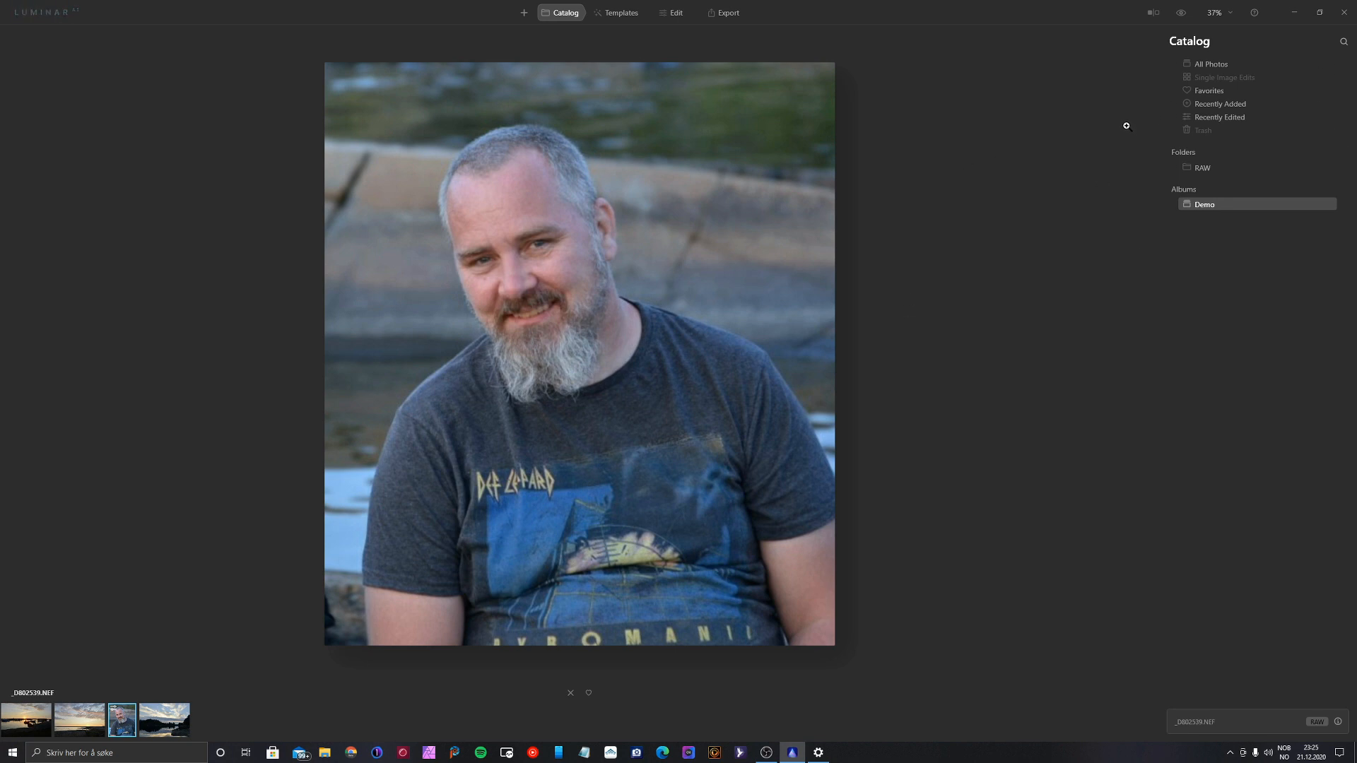
pyautogui.click(619, 15)
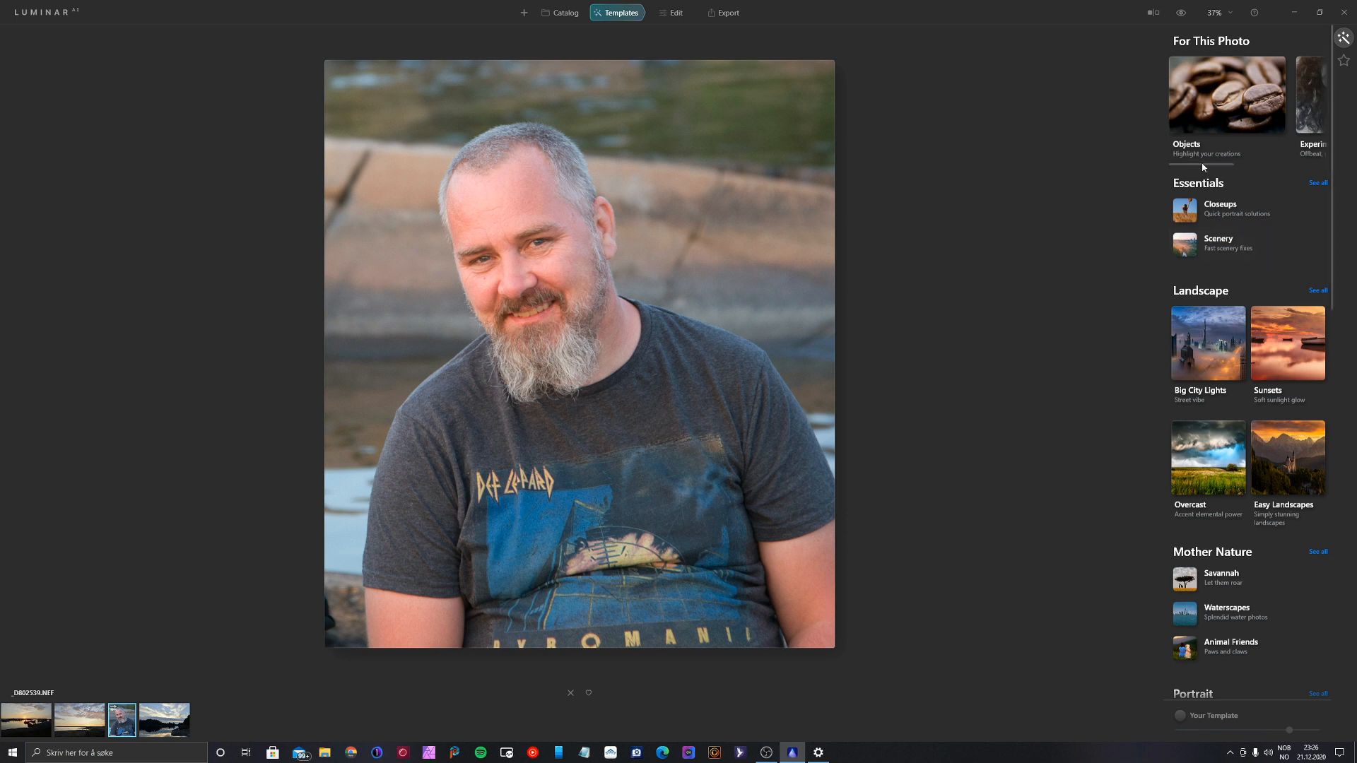
pyautogui.click(1227, 168)
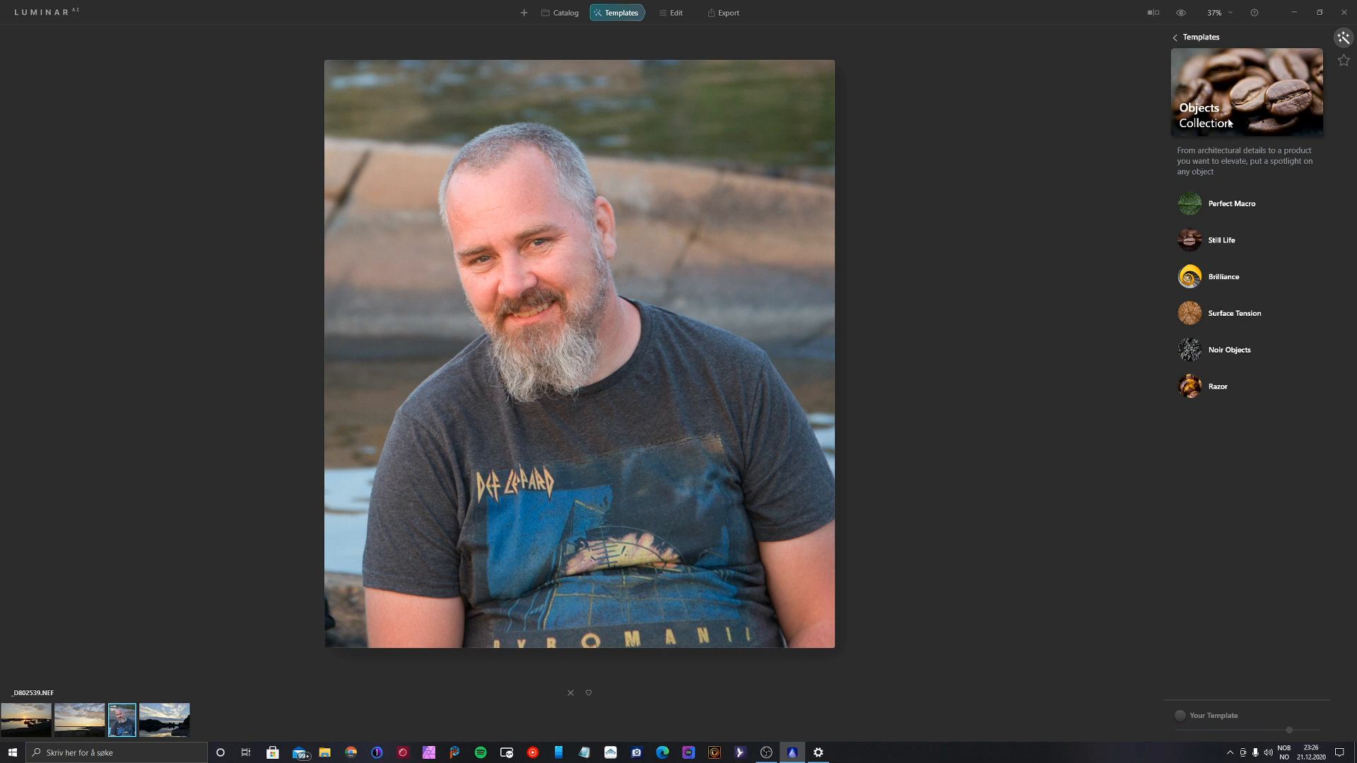
pyautogui.click(1204, 38)
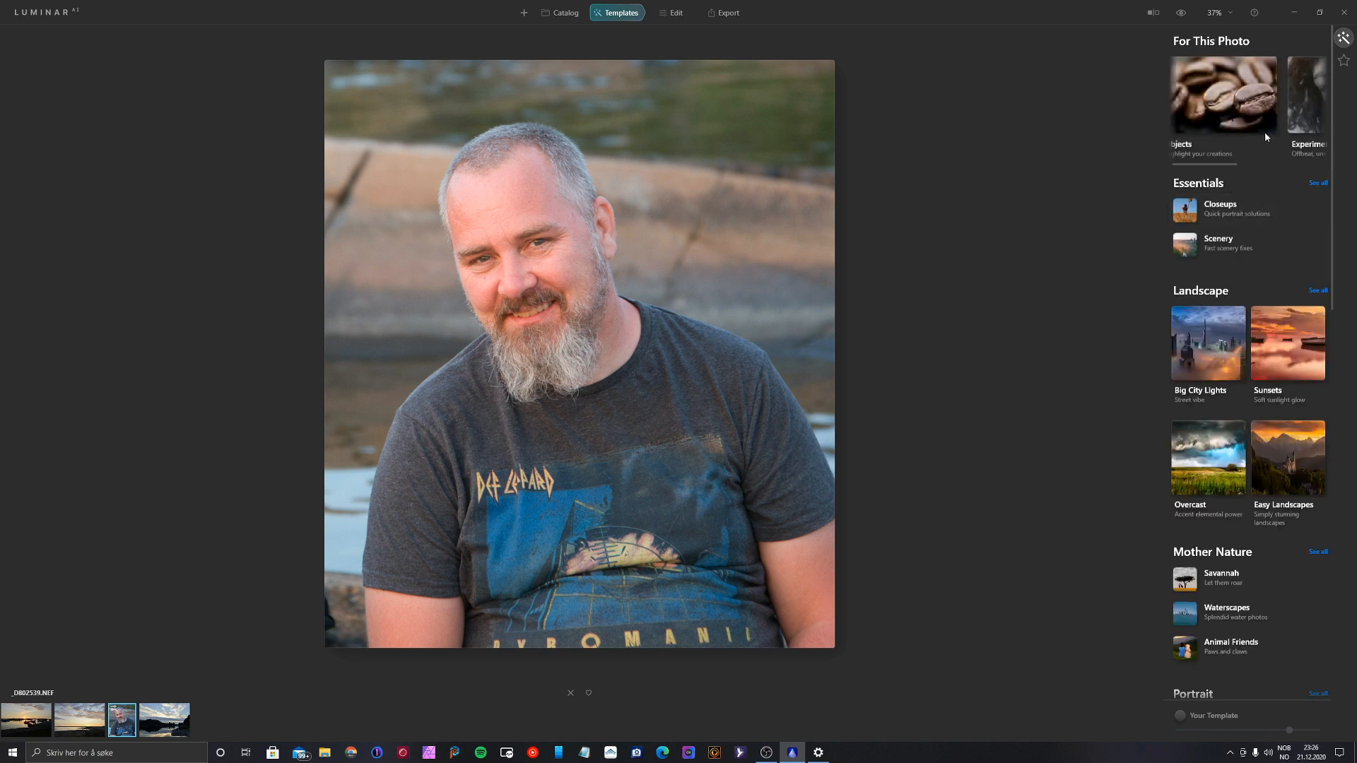
# Step: Try the Experimental collection's Burned Film, Celebrate, Cold Frame, Color Ramp, Glow and Feather Light templates on the portrait, then return to Color Ramp
pyautogui.scroll(-2, 1267, 138)
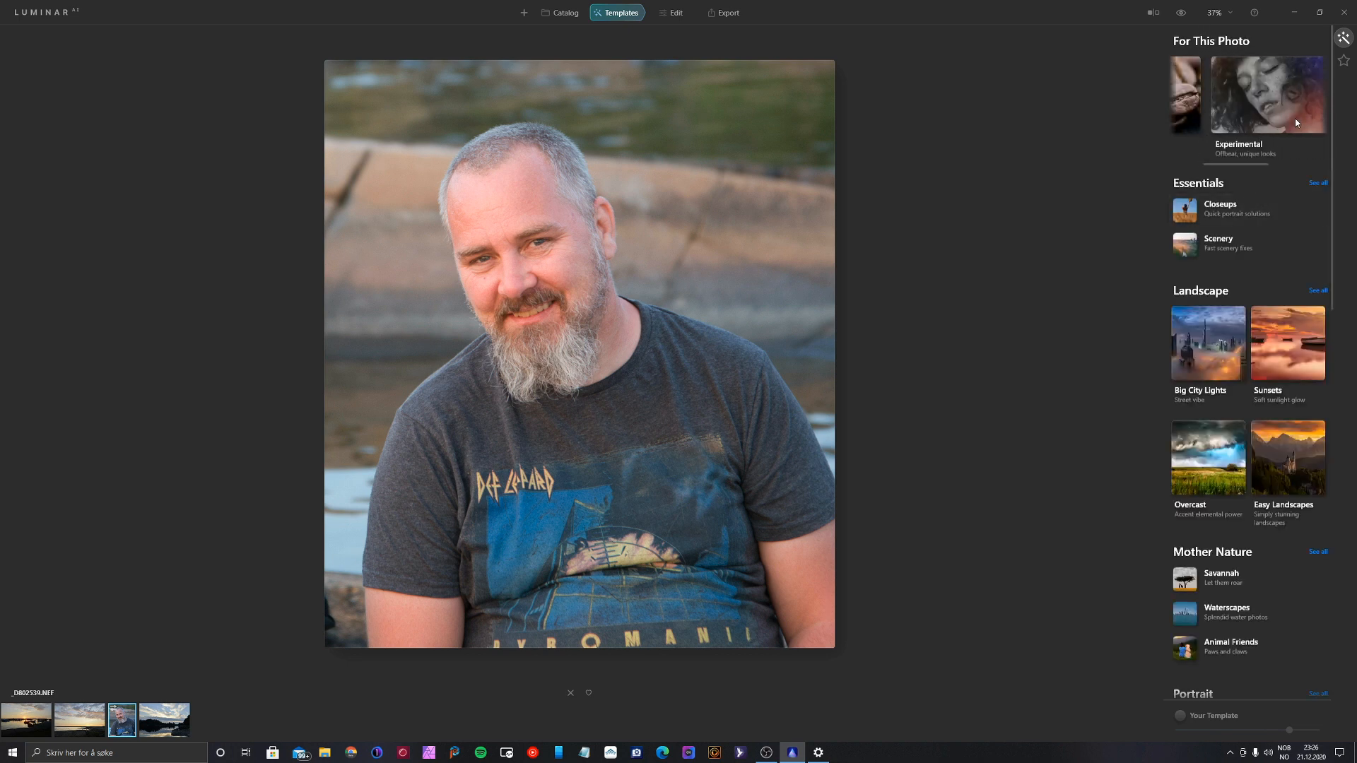
pyautogui.click(1249, 101)
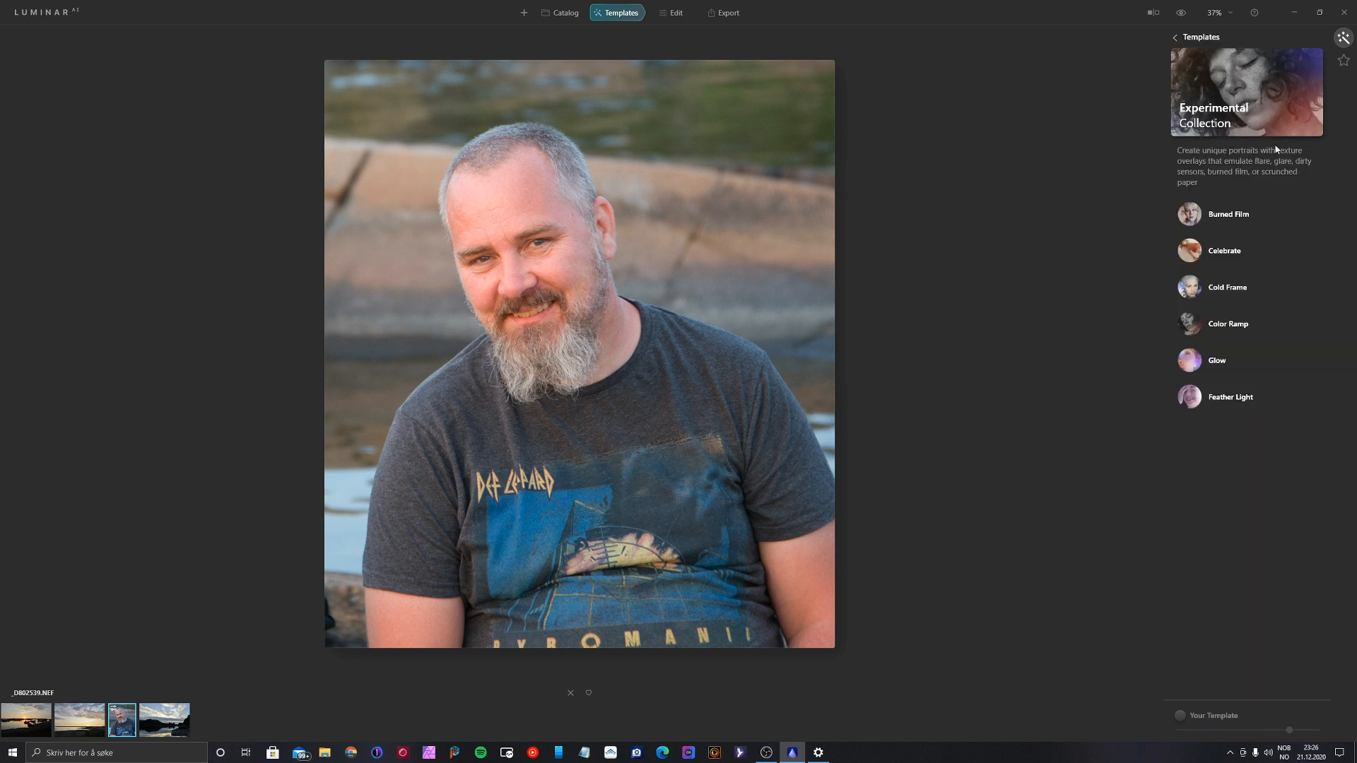
pyautogui.click(1226, 215)
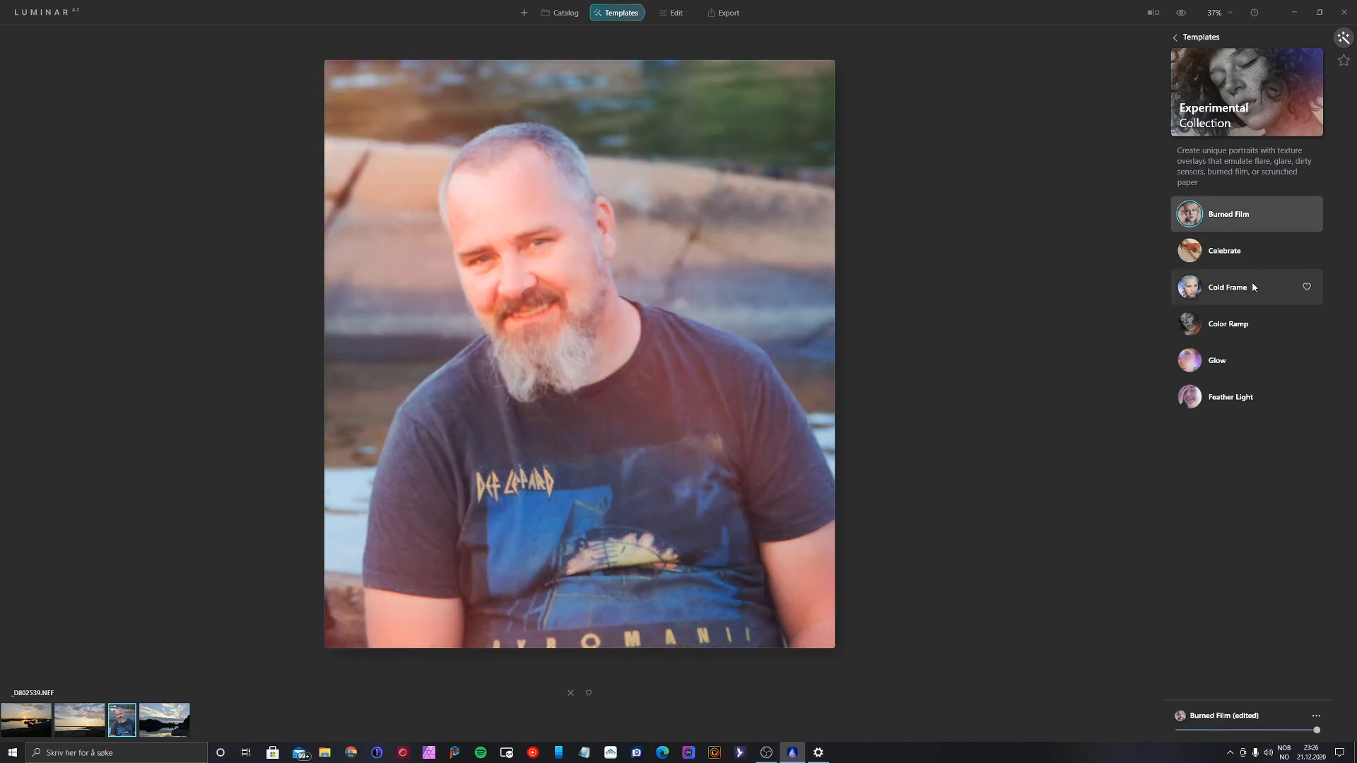
pyautogui.moveTo(1318, 731)
pyautogui.mouseDown()
pyautogui.moveTo(1244, 730)
pyautogui.moveTo(1264, 745)
pyautogui.moveTo(1245, 747)
pyautogui.moveTo(1325, 744)
pyautogui.mouseUp()
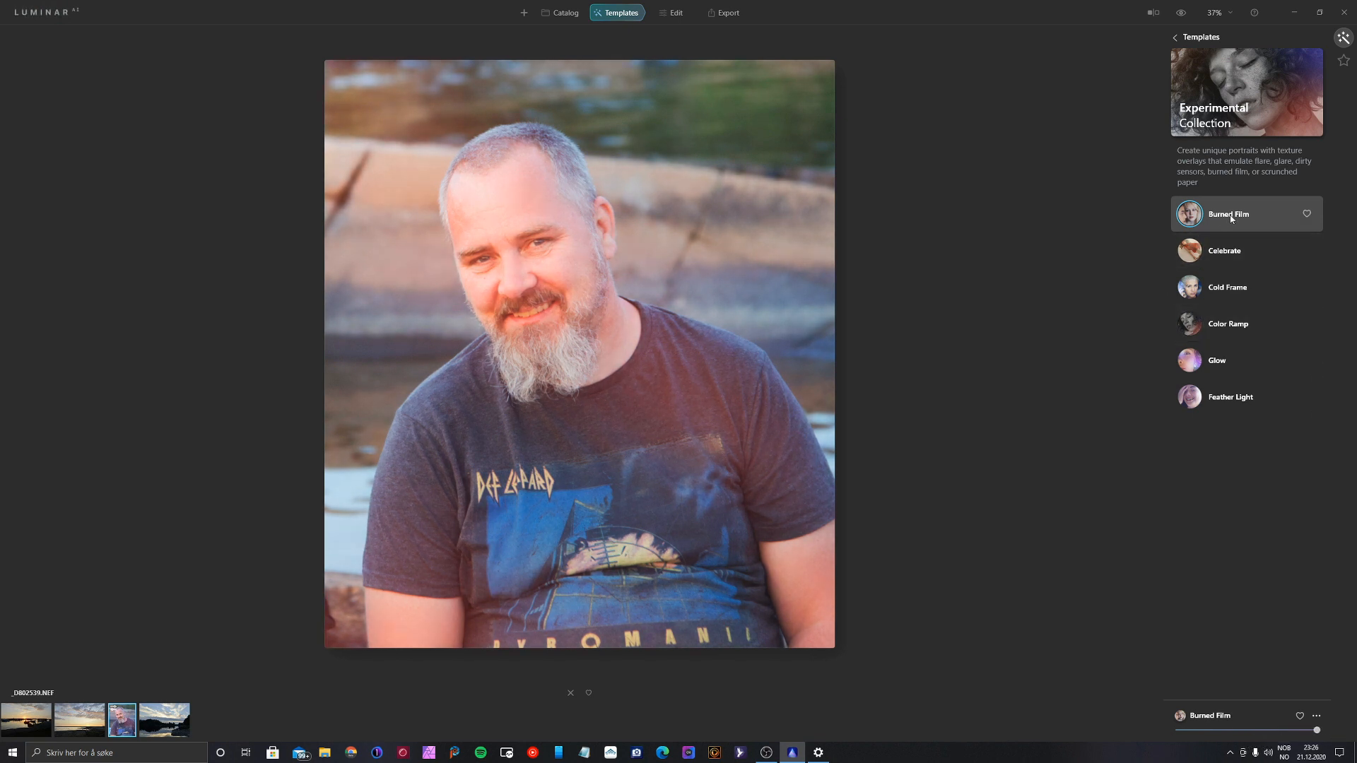
pyautogui.click(1197, 262)
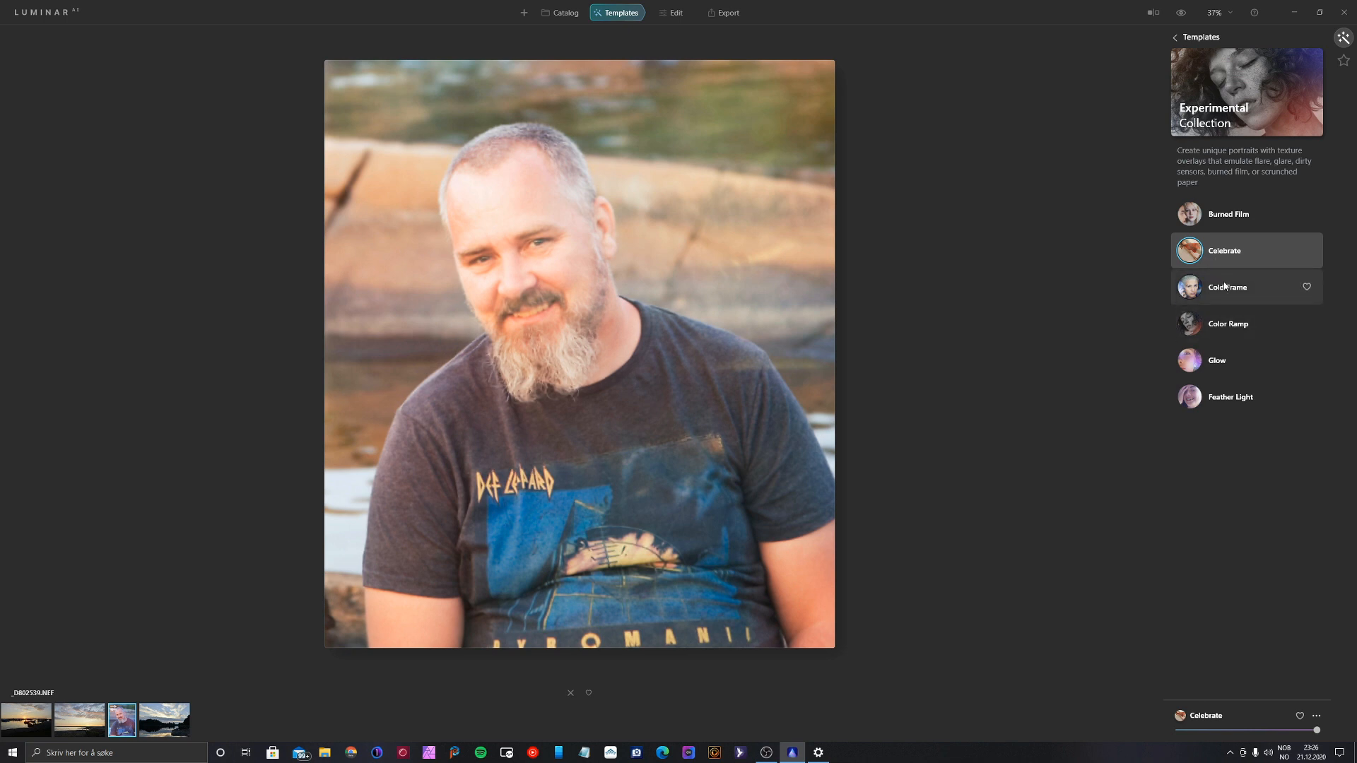
pyautogui.click(1192, 294)
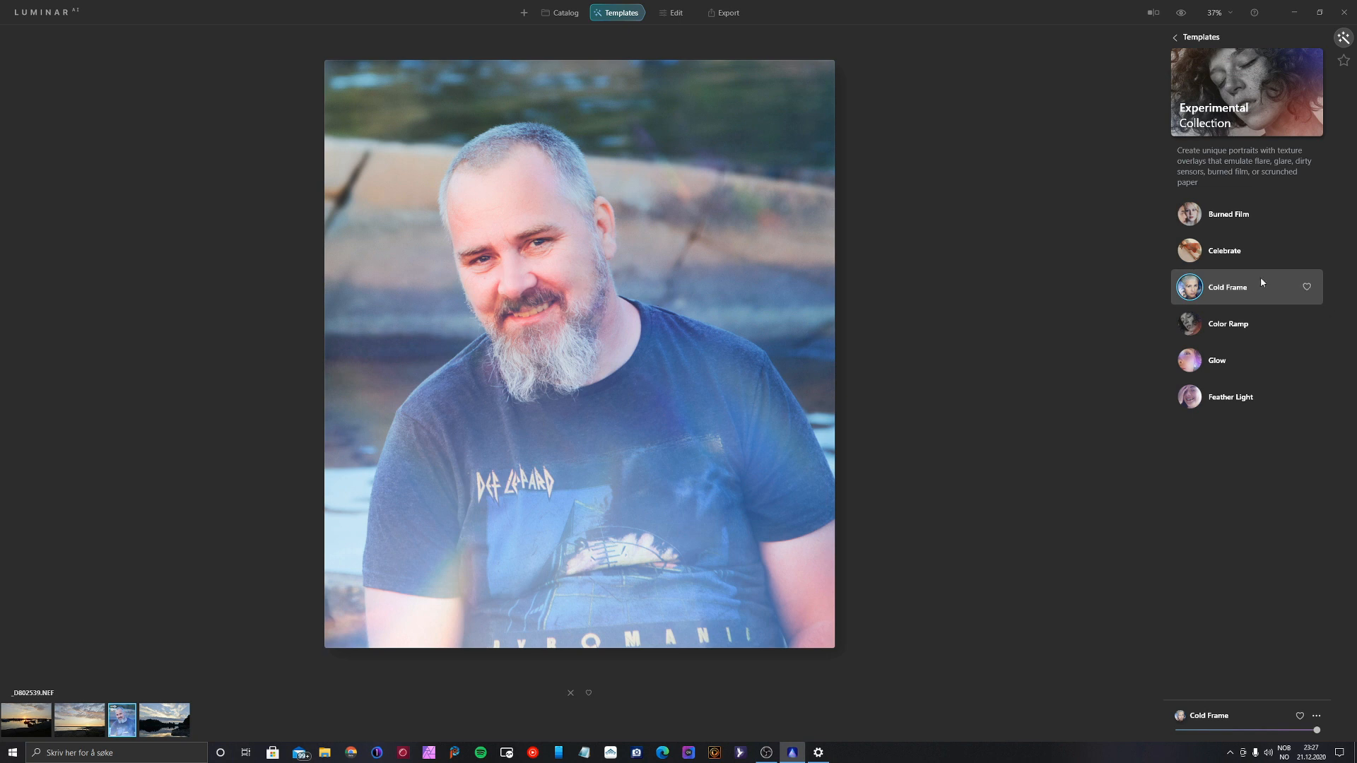
pyautogui.click(1194, 325)
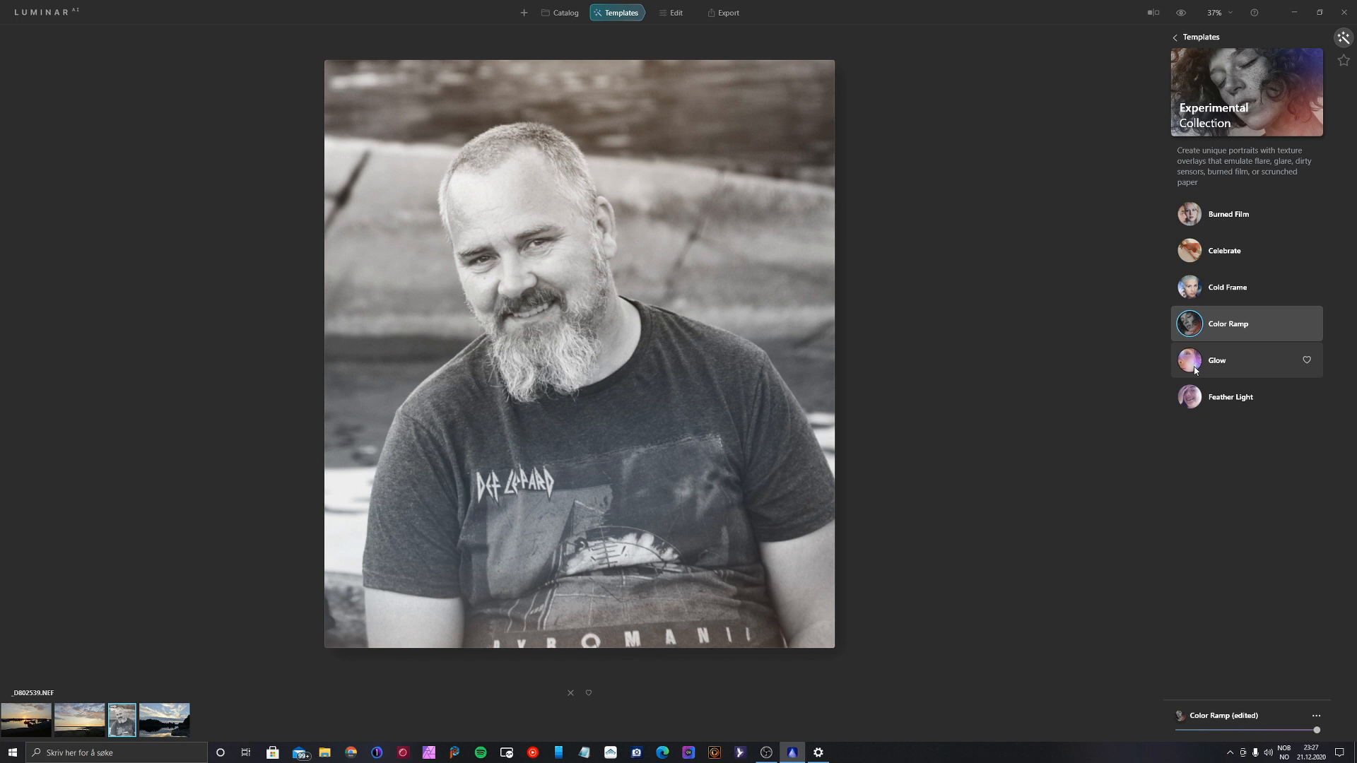
pyautogui.click(1194, 368)
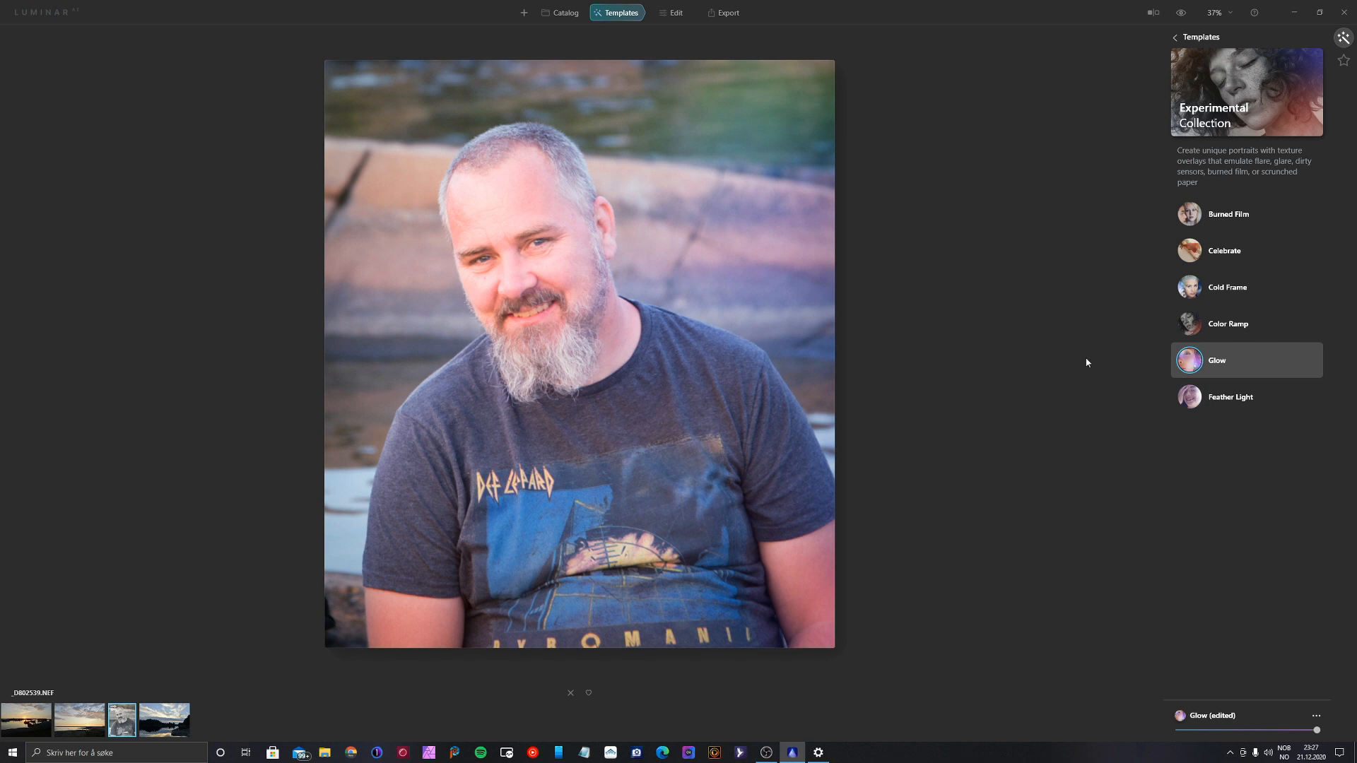
pyautogui.click(1189, 401)
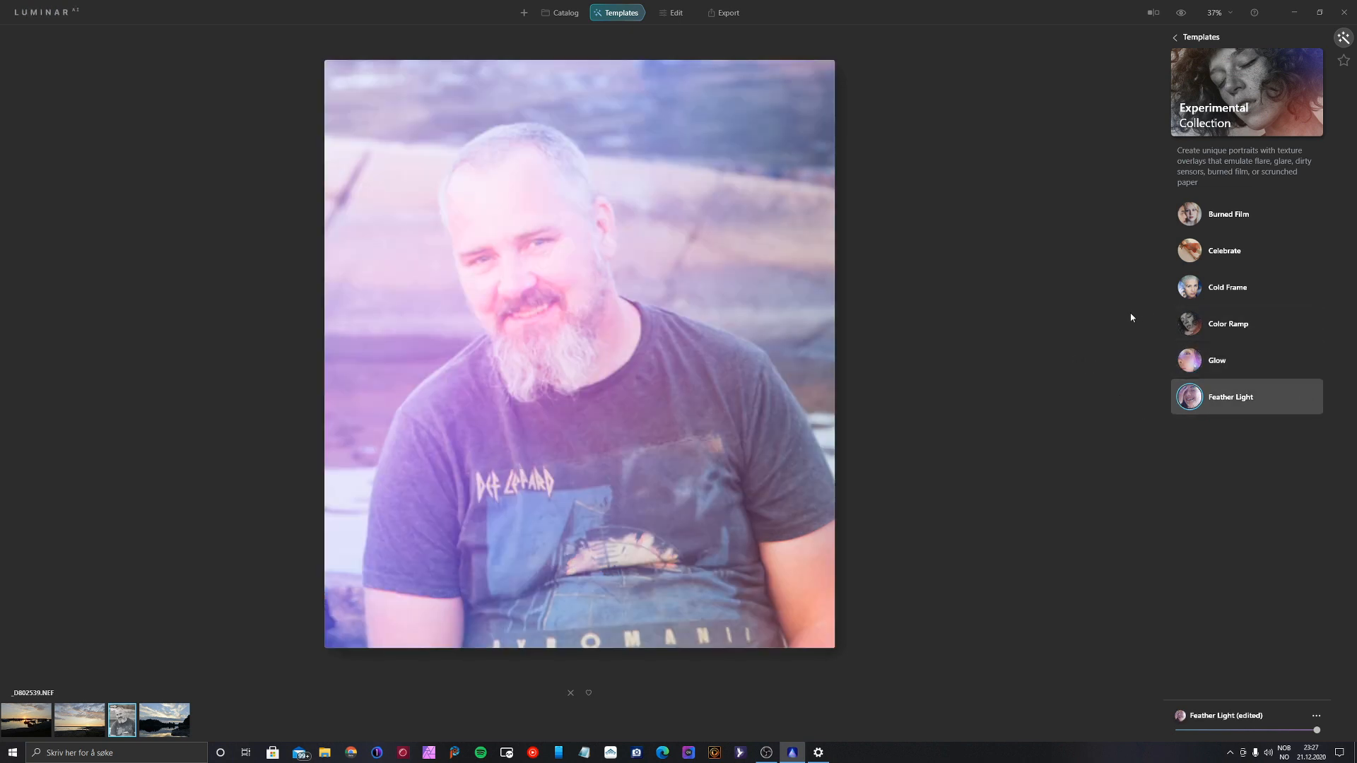
pyautogui.click(1190, 329)
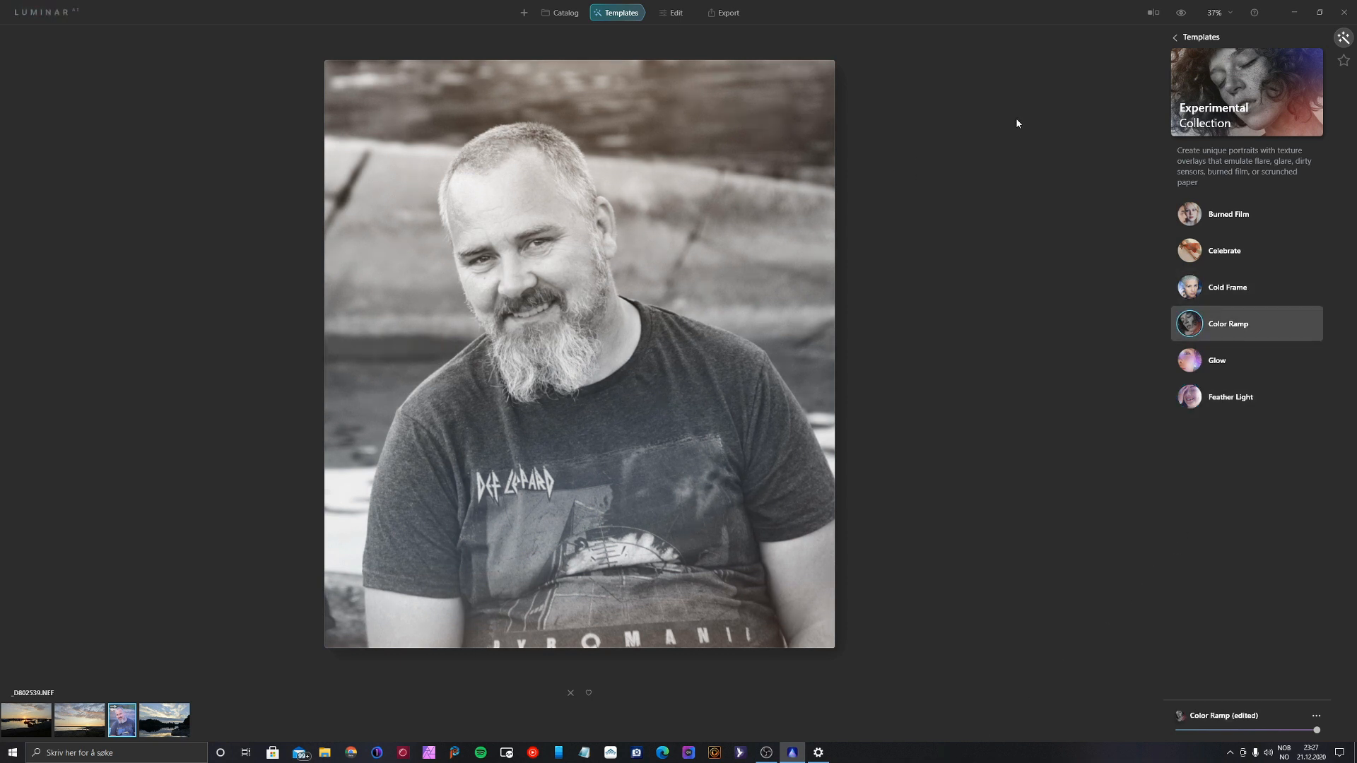
# Step: Compare the High Key, Tack Sharp and Fade templates of the Easy Portraits collection and apply Vignette to the portrait
pyautogui.click(1204, 39)
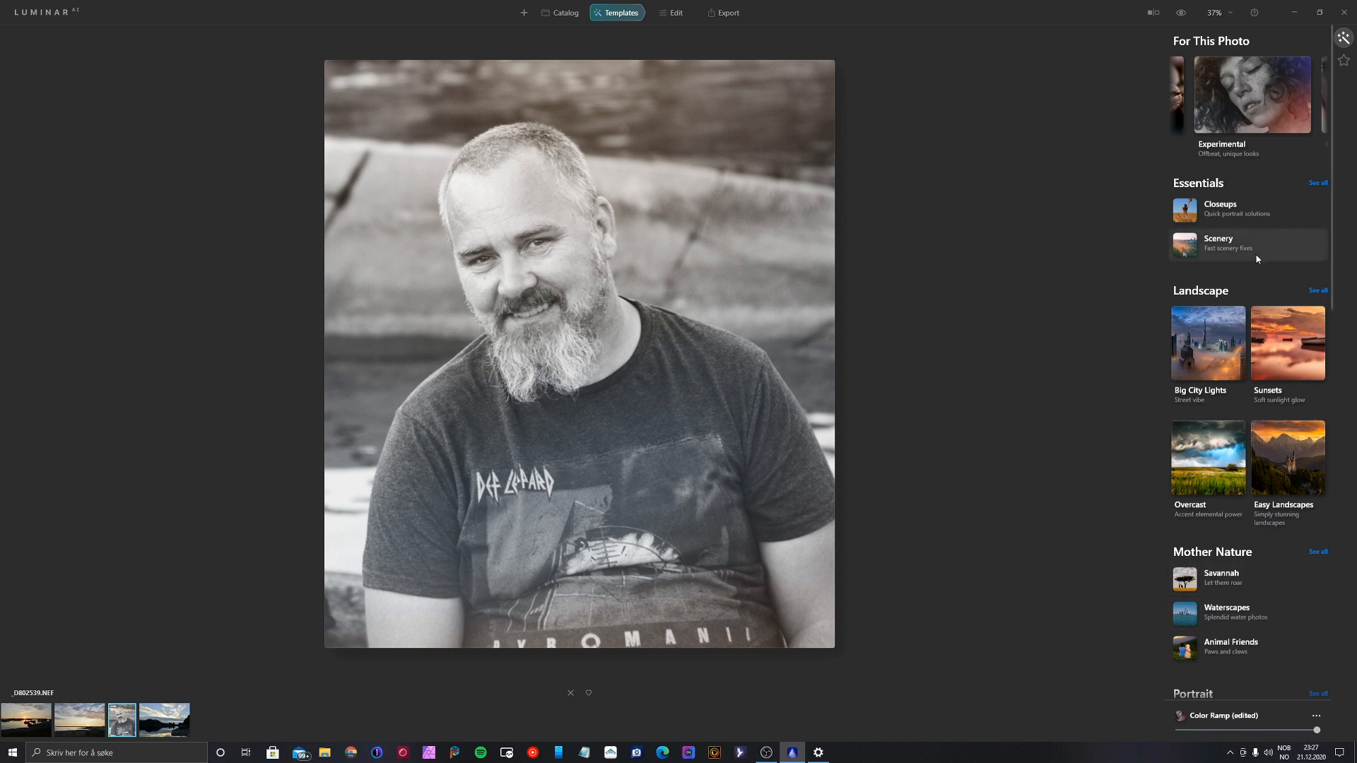
pyautogui.moveTo(1253, 164); pyautogui.dragTo(1284, 166)
pyautogui.click(1275, 108)
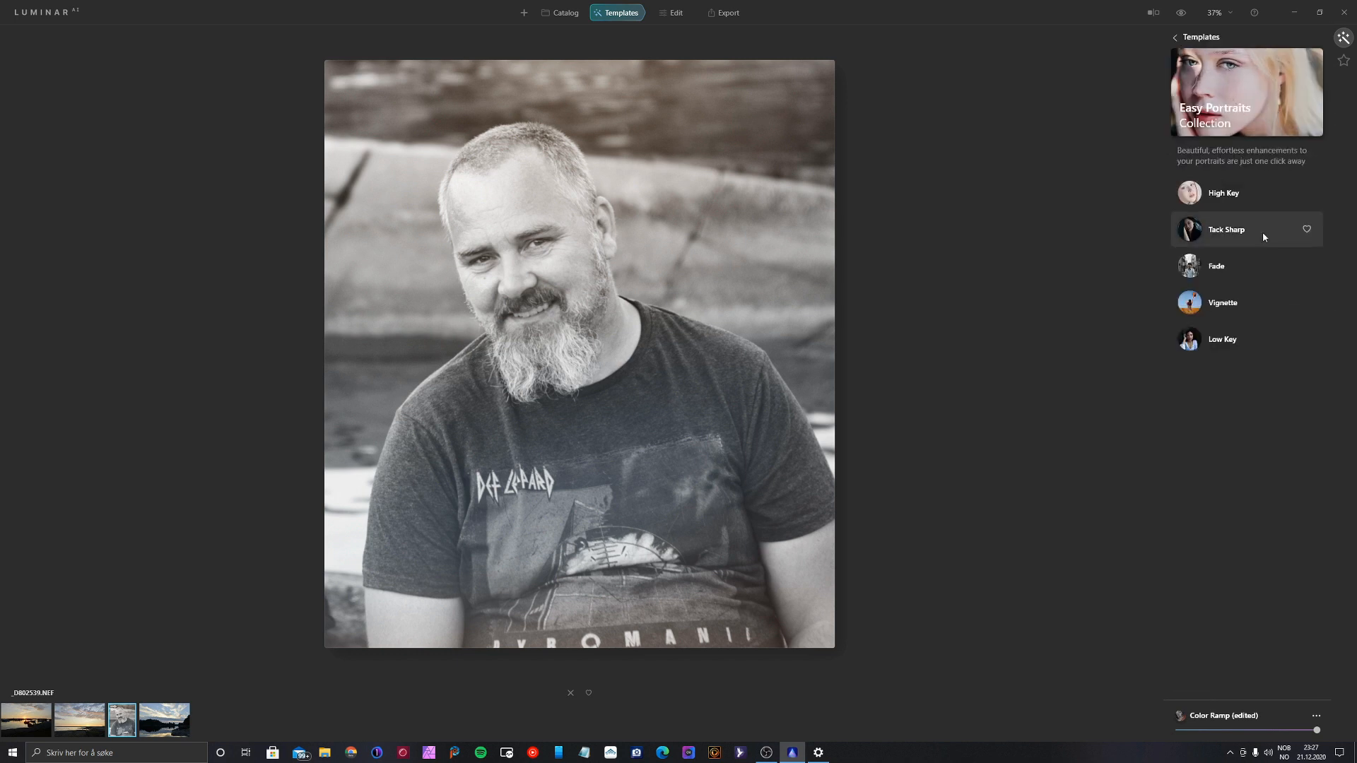
pyautogui.click(1217, 197)
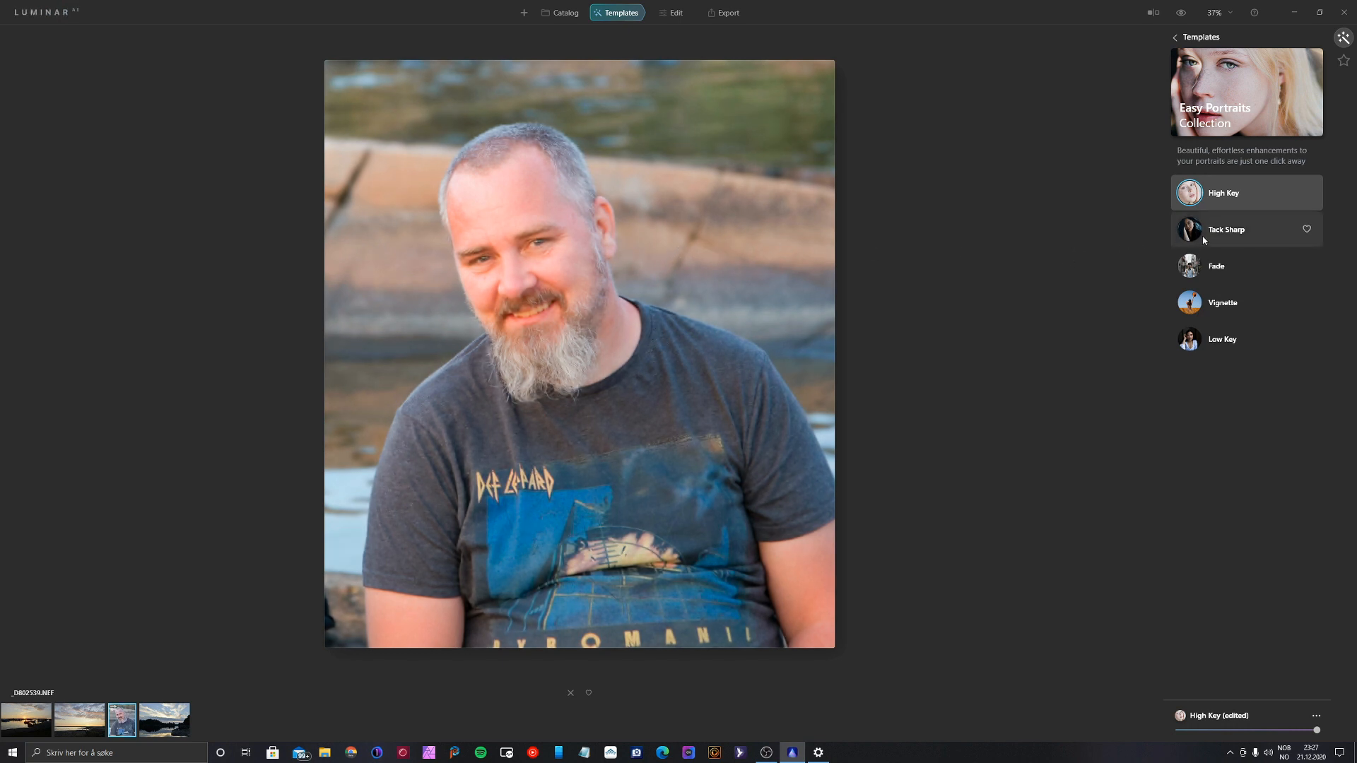
pyautogui.click(1221, 238)
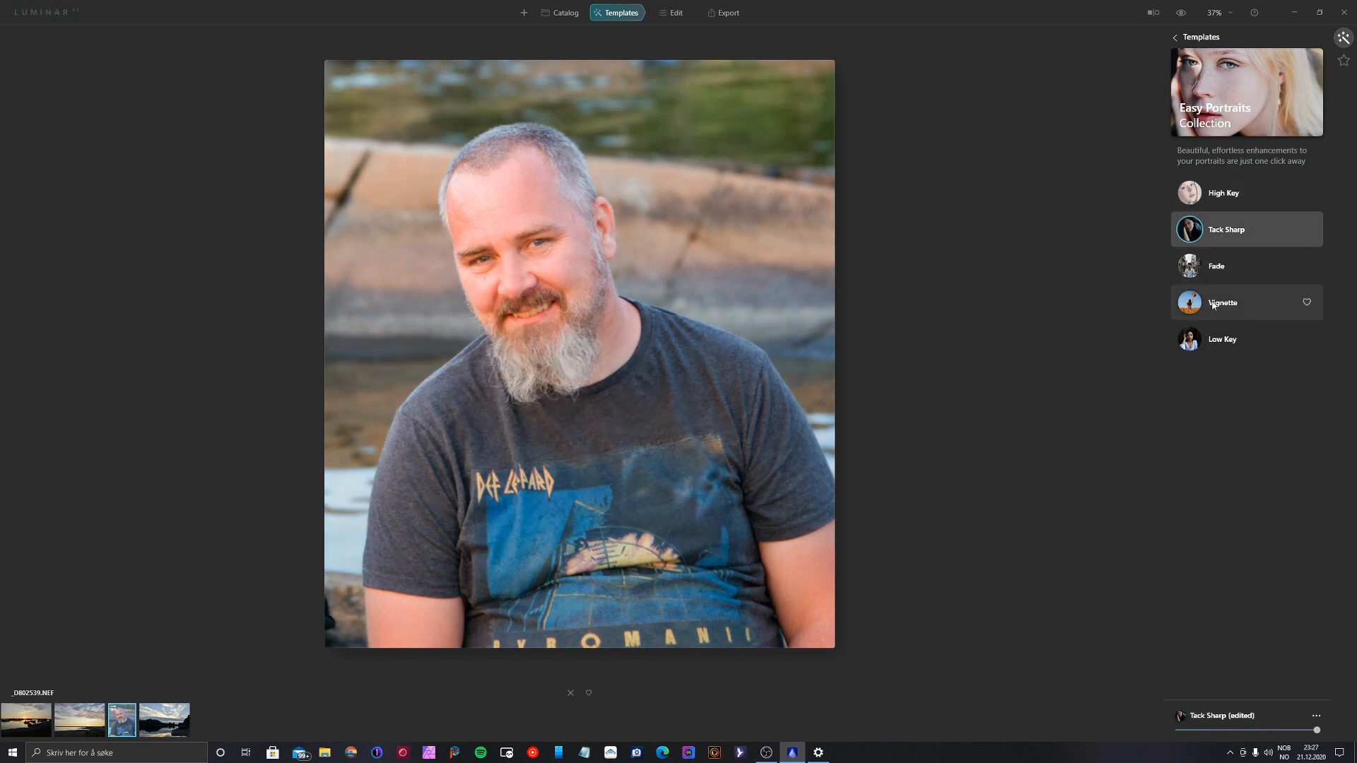
pyautogui.click(1228, 269)
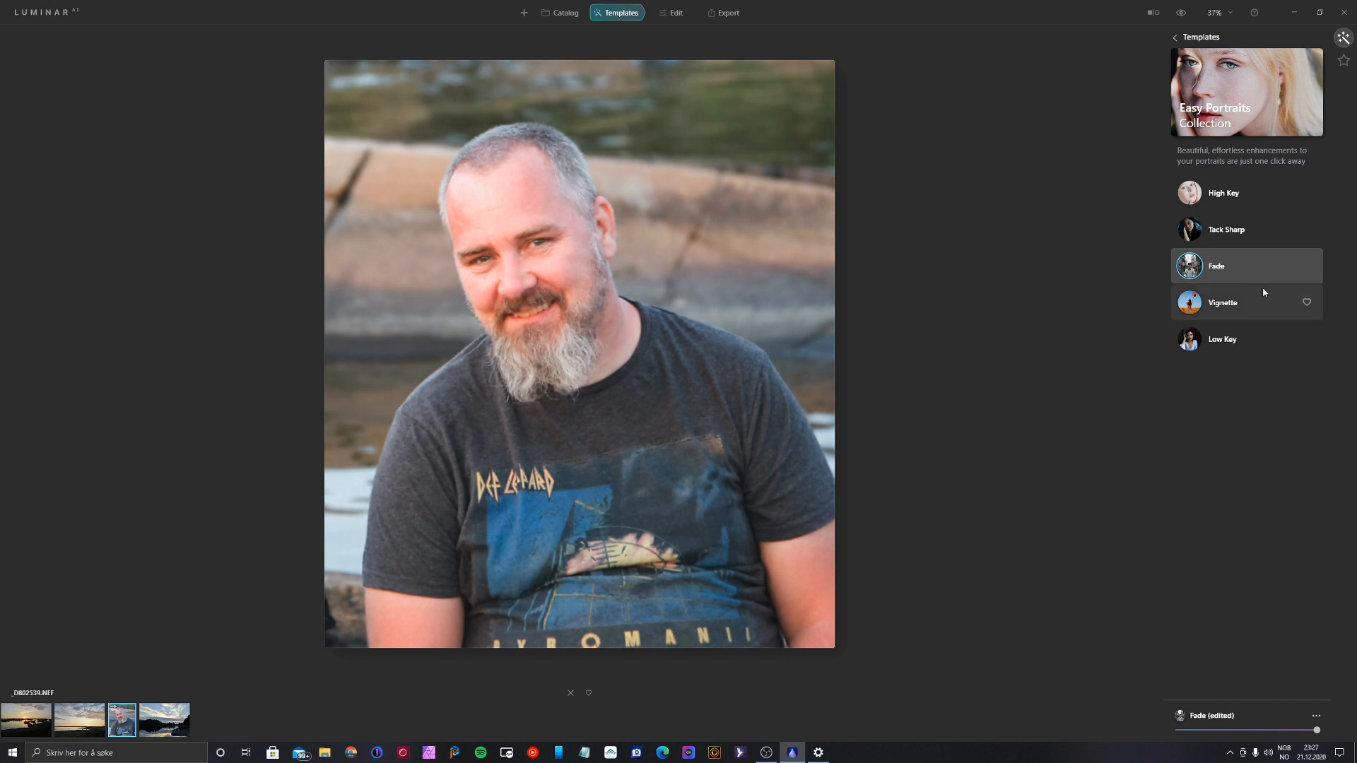
pyautogui.click(1220, 309)
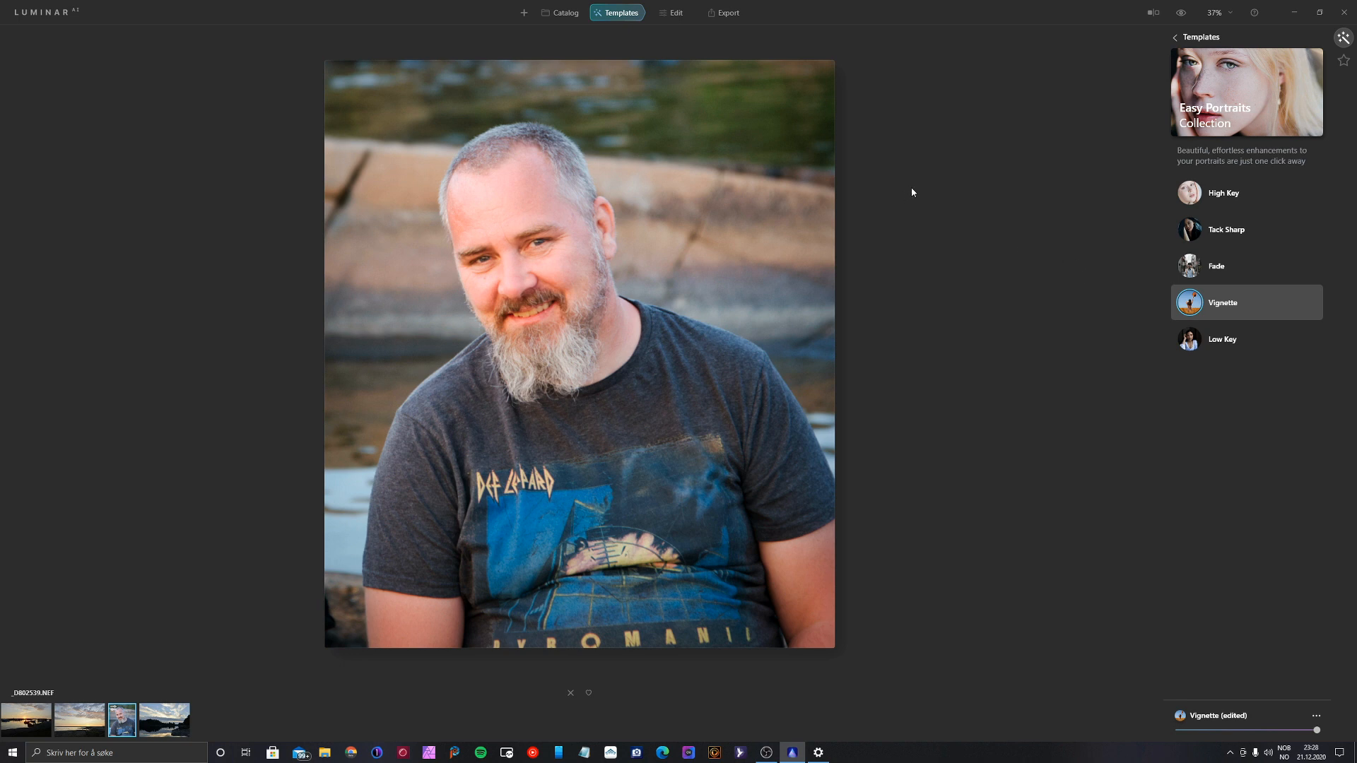
# Step: Edit the portrait's light, setting Smart Contrast to 30, Highlights to -53 and Shadows to 10
pyautogui.click(667, 14)
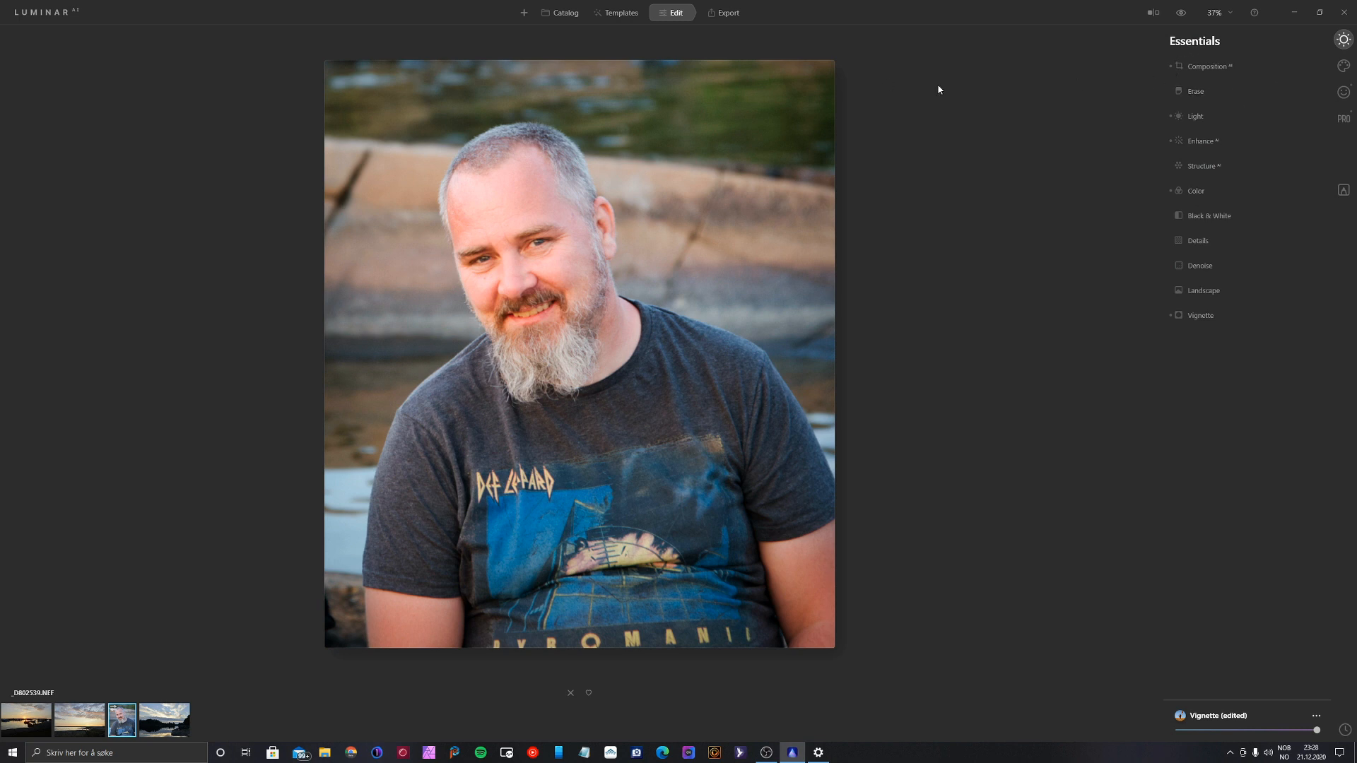
pyautogui.click(1195, 118)
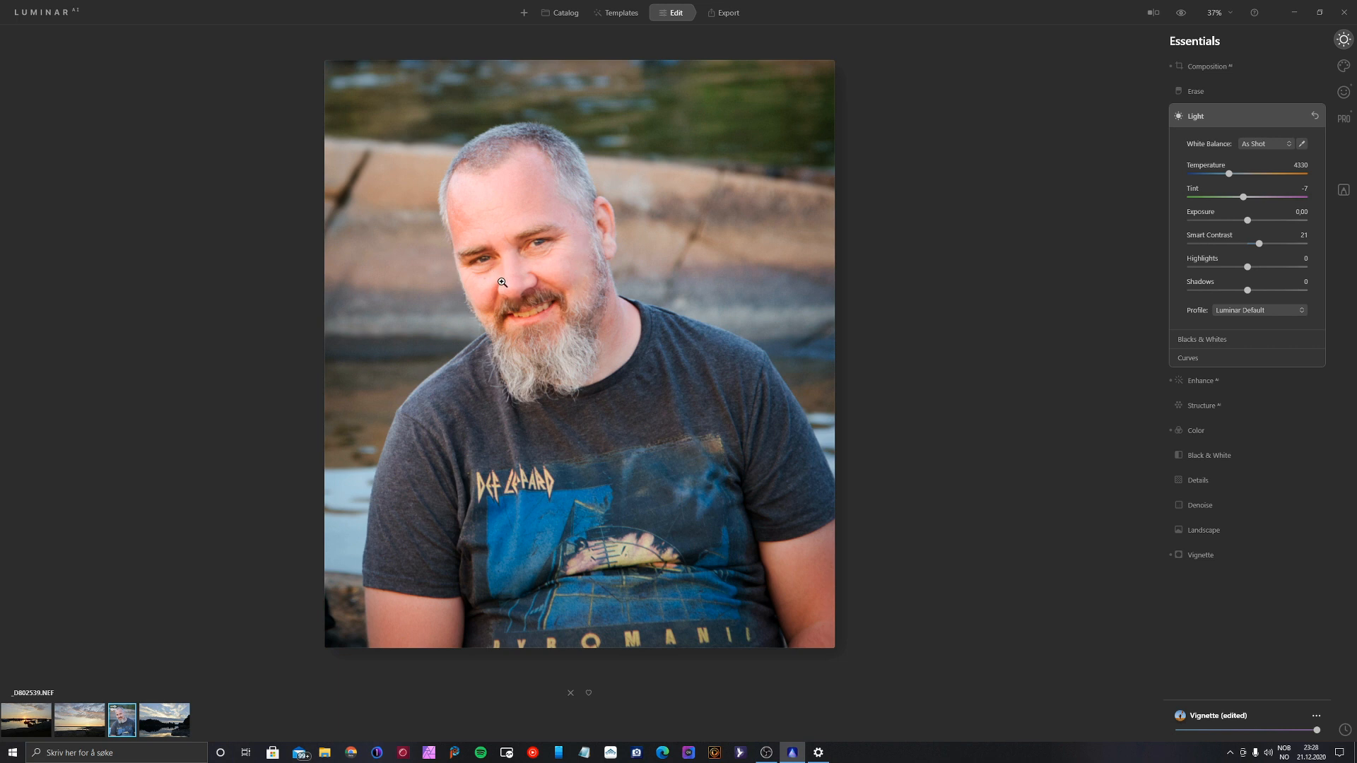
pyautogui.click(1259, 291)
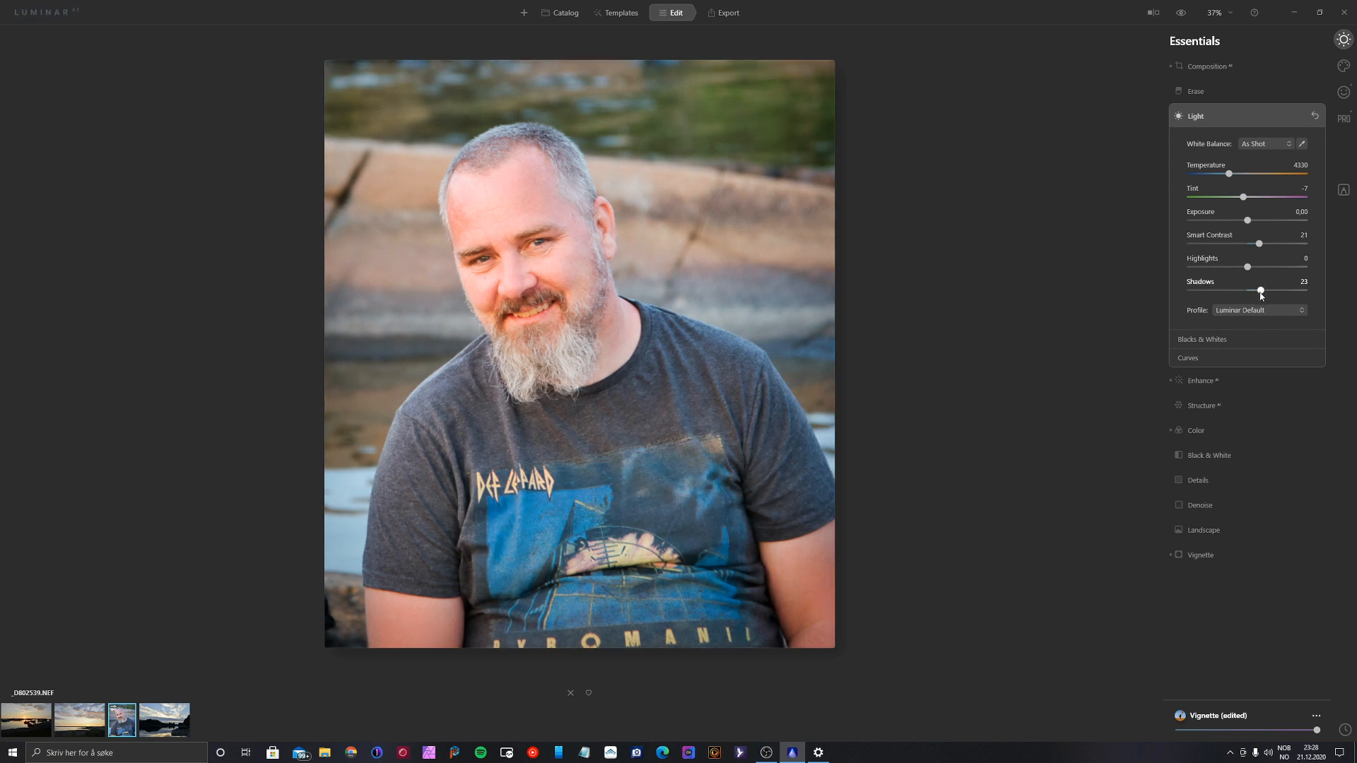
pyautogui.moveTo(1259, 292); pyautogui.dragTo(1255, 293)
pyautogui.moveTo(1257, 293); pyautogui.dragTo(1257, 293)
pyautogui.moveTo(1260, 246); pyautogui.dragTo(1253, 290)
pyautogui.moveTo(1248, 267); pyautogui.dragTo(1217, 276)
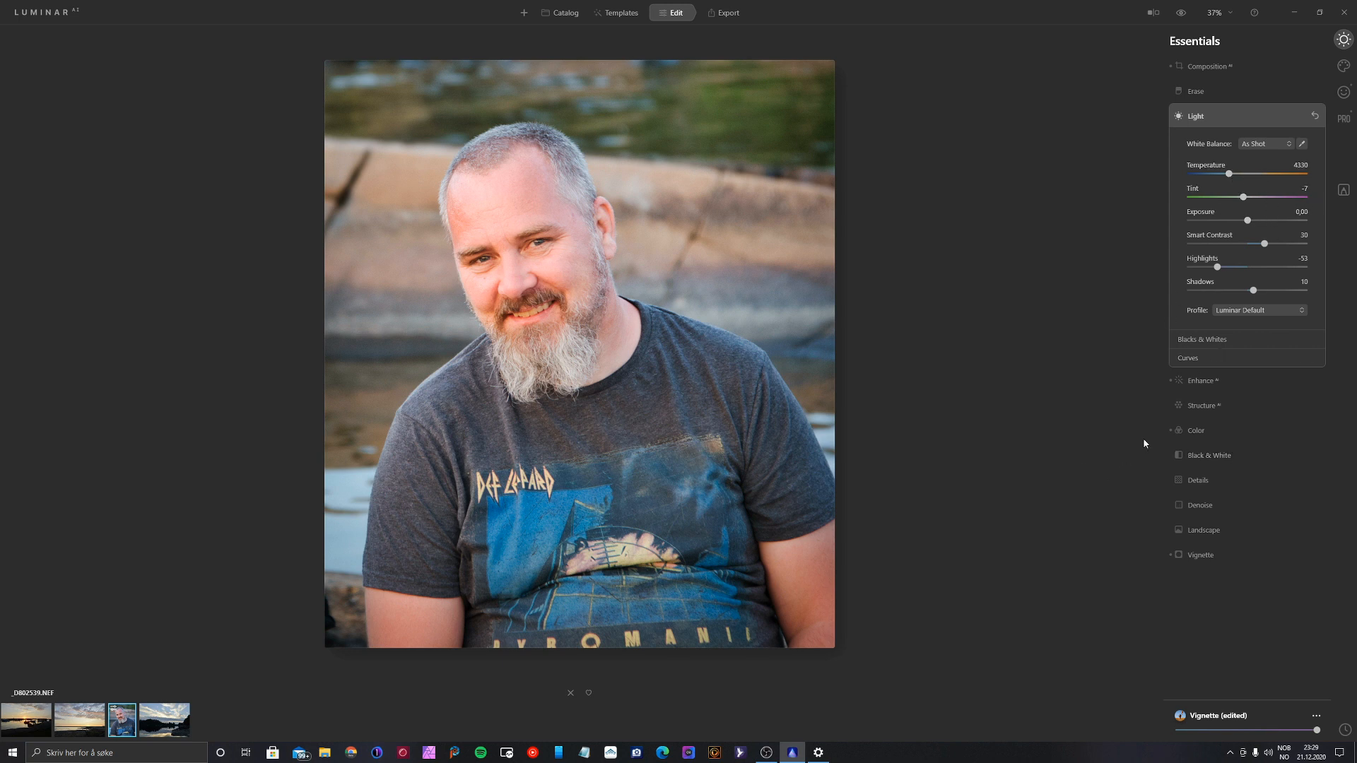
# Step: Set the portrait's overall colour Vibrance to 9 and Saturation to -4
pyautogui.click(1196, 431)
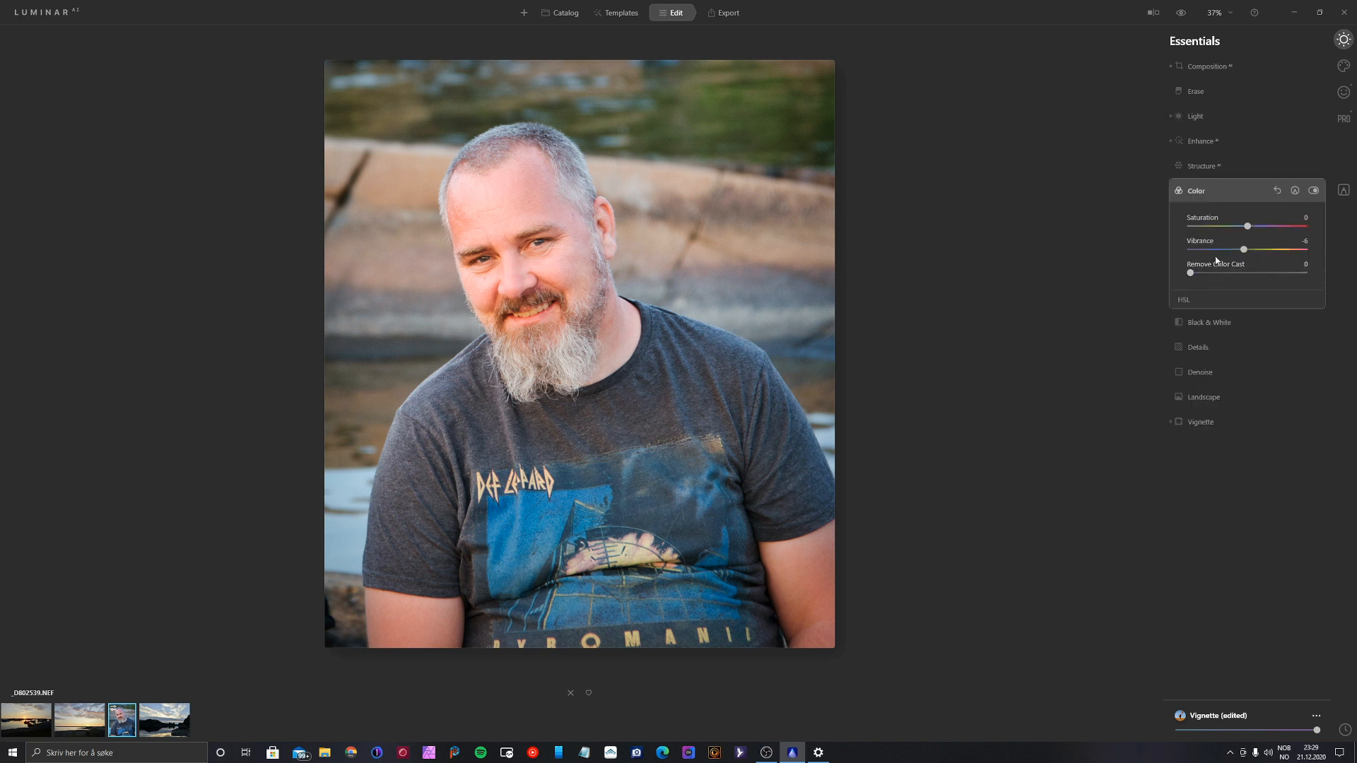
pyautogui.moveTo(1242, 250)
pyautogui.mouseDown()
pyautogui.moveTo(1256, 252)
pyautogui.moveTo(1246, 228)
pyautogui.mouseUp()
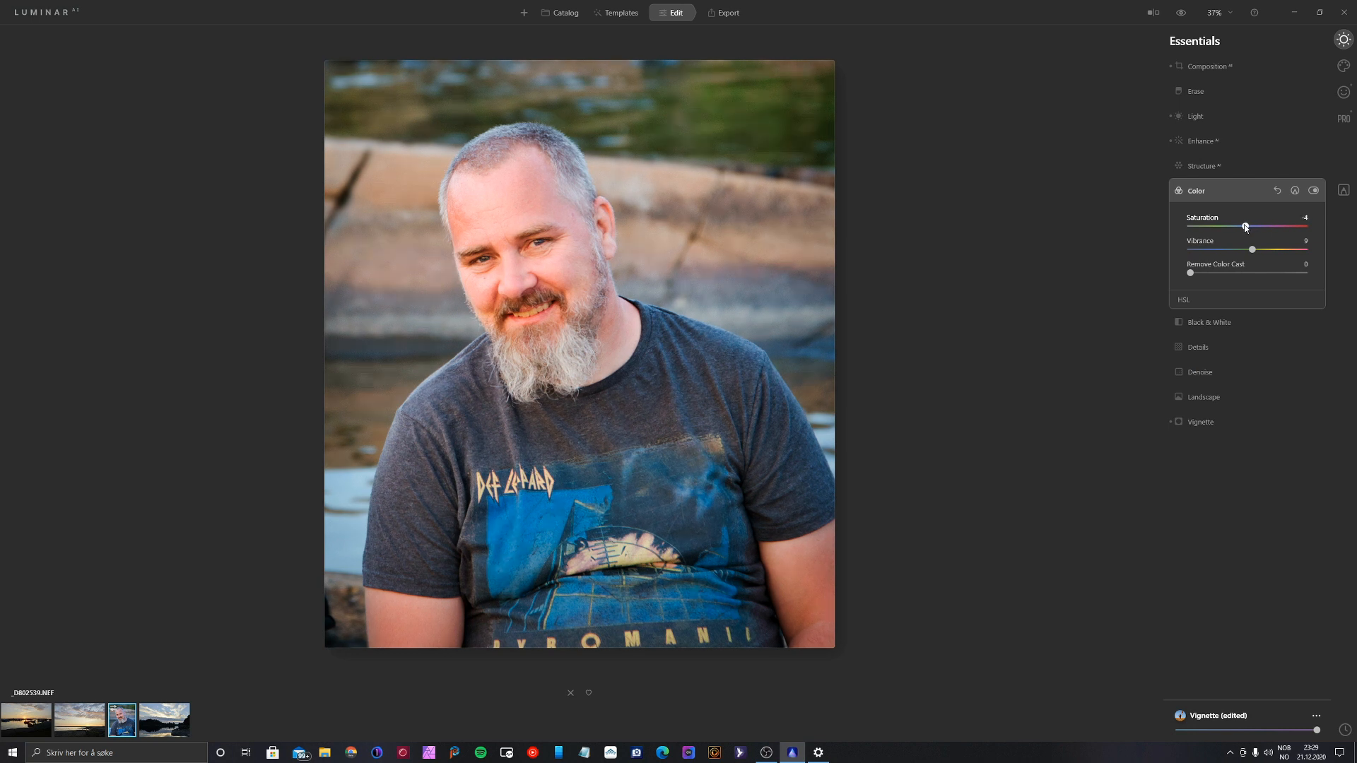
# Step: Adjust the HSL saturation per colour, setting Red to -23, Blue to 19 and Cyan to 22
pyautogui.click(1190, 302)
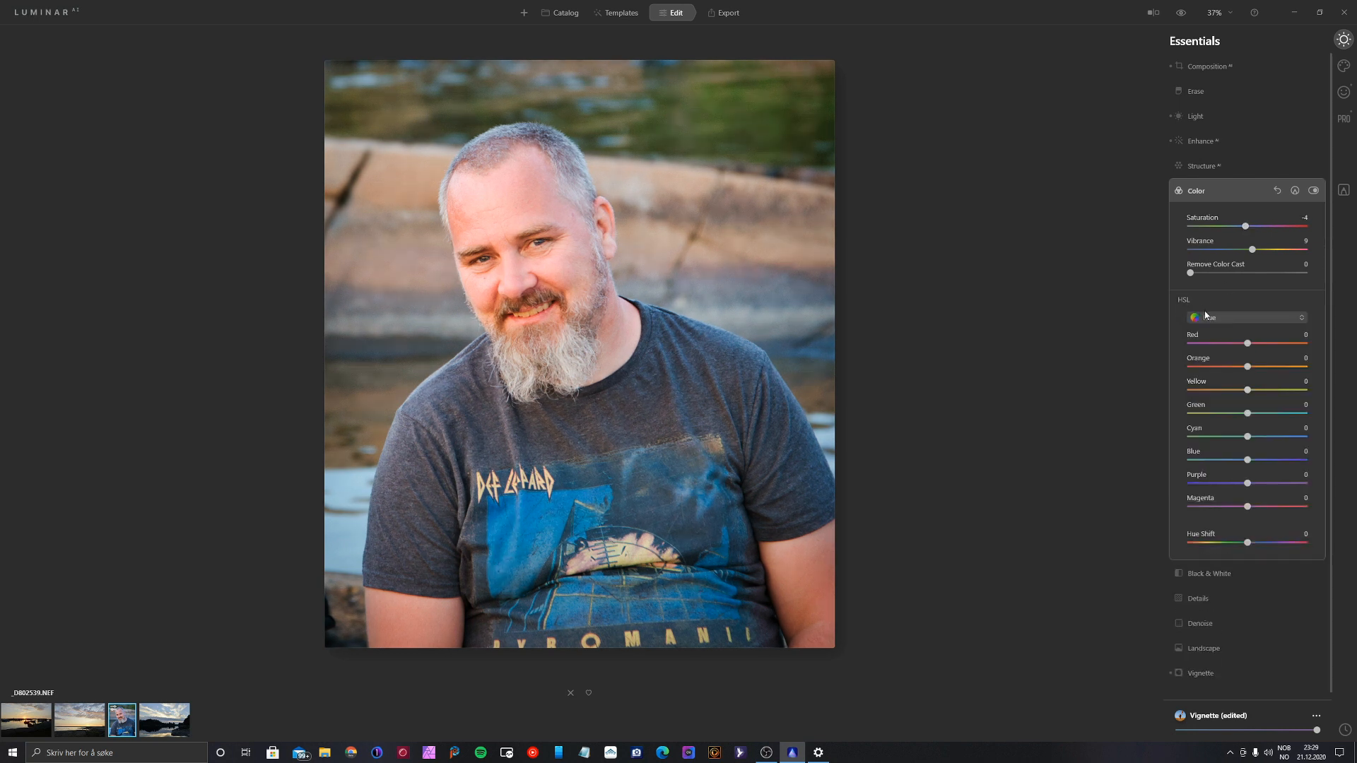
pyautogui.click(1226, 319)
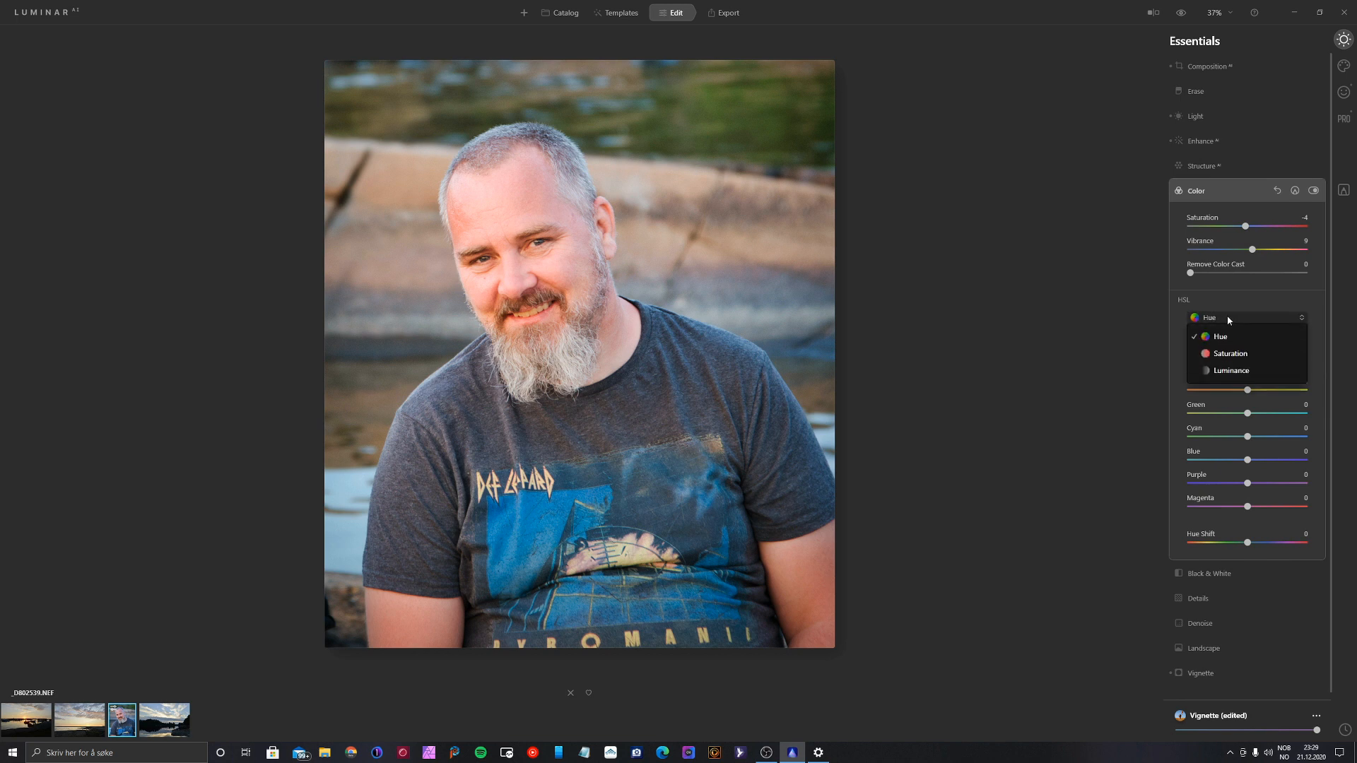
pyautogui.click(1229, 354)
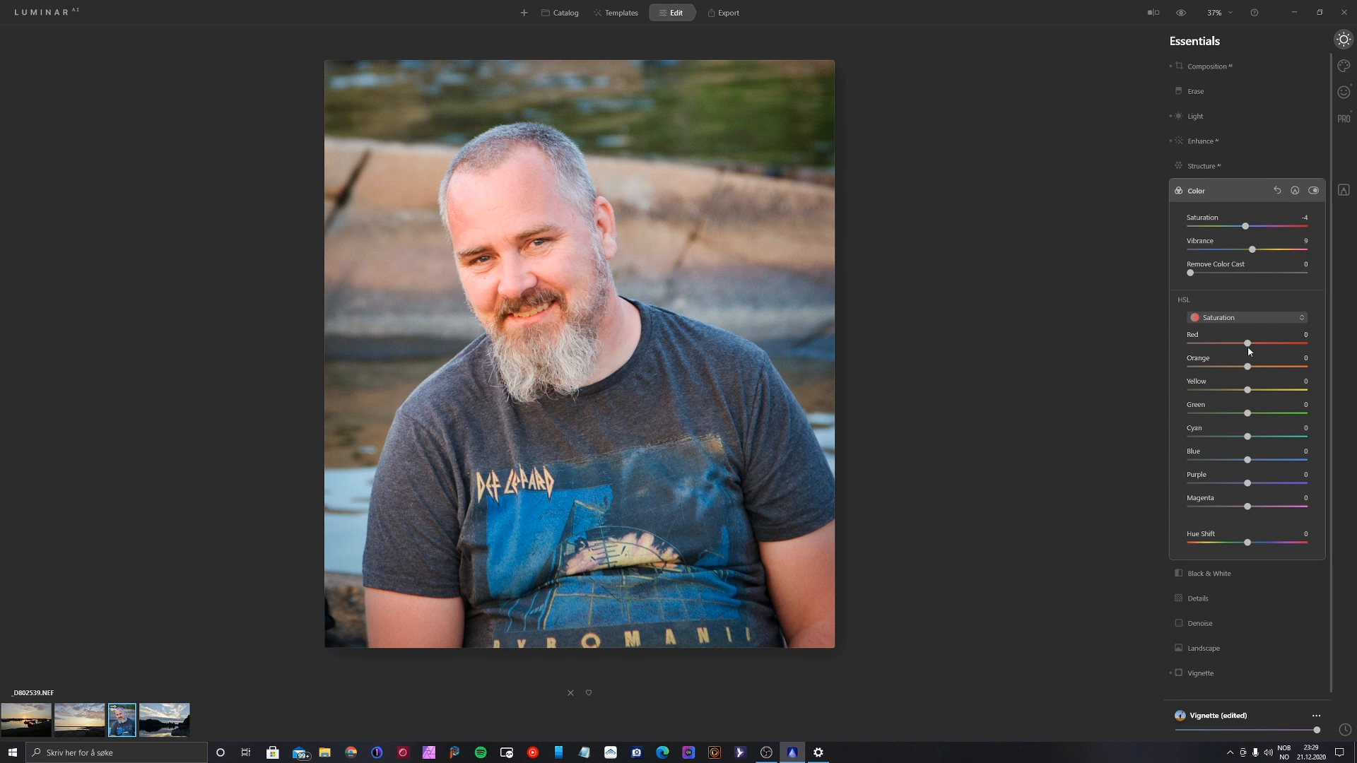
pyautogui.moveTo(1247, 343); pyautogui.dragTo(1170, 352)
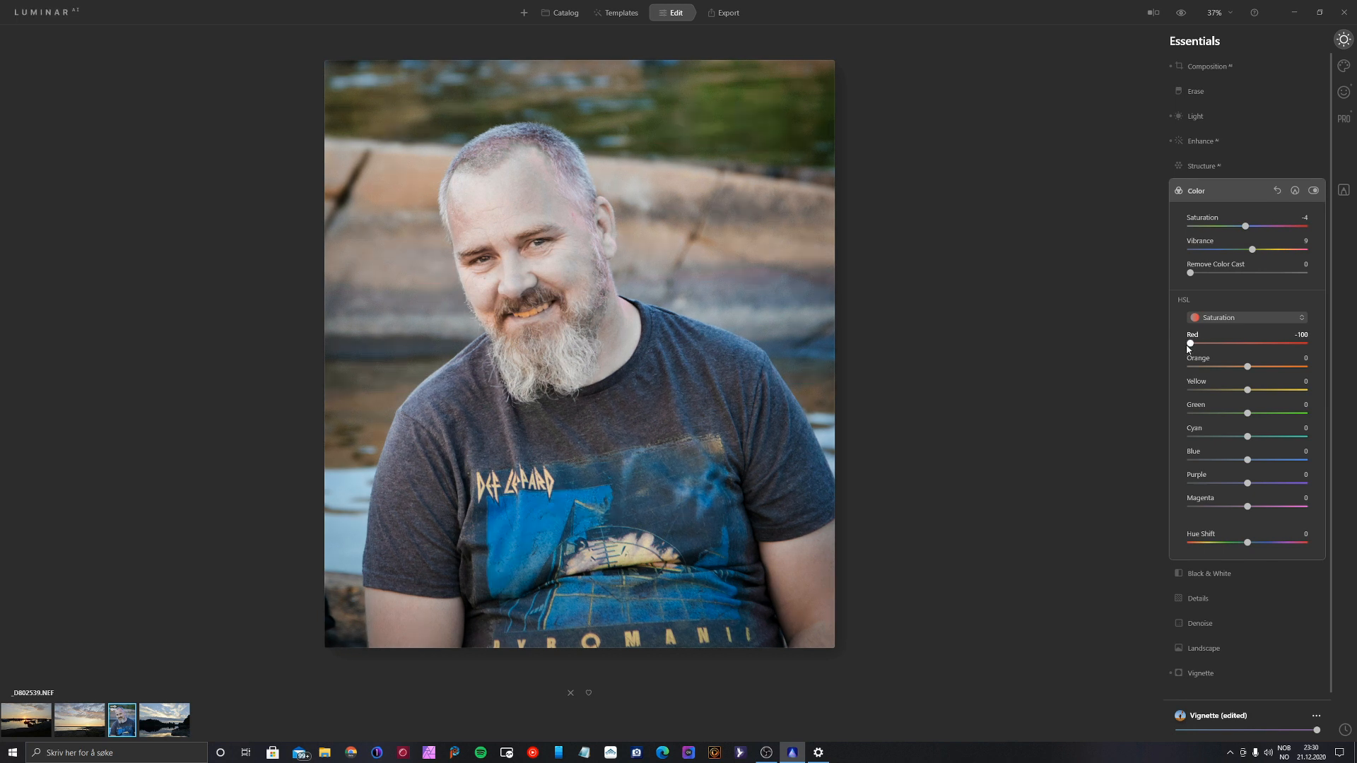
pyautogui.moveTo(1190, 344); pyautogui.dragTo(1236, 348)
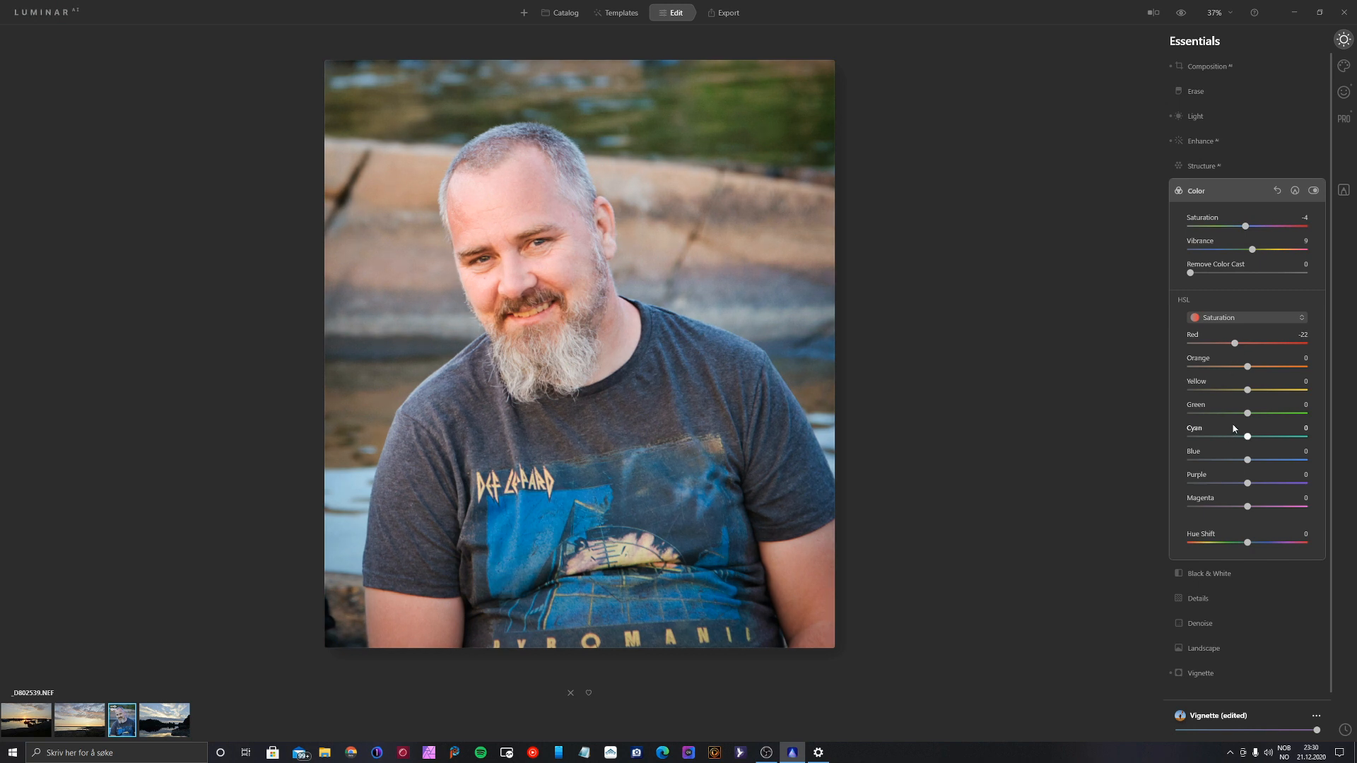
pyautogui.click(1235, 346)
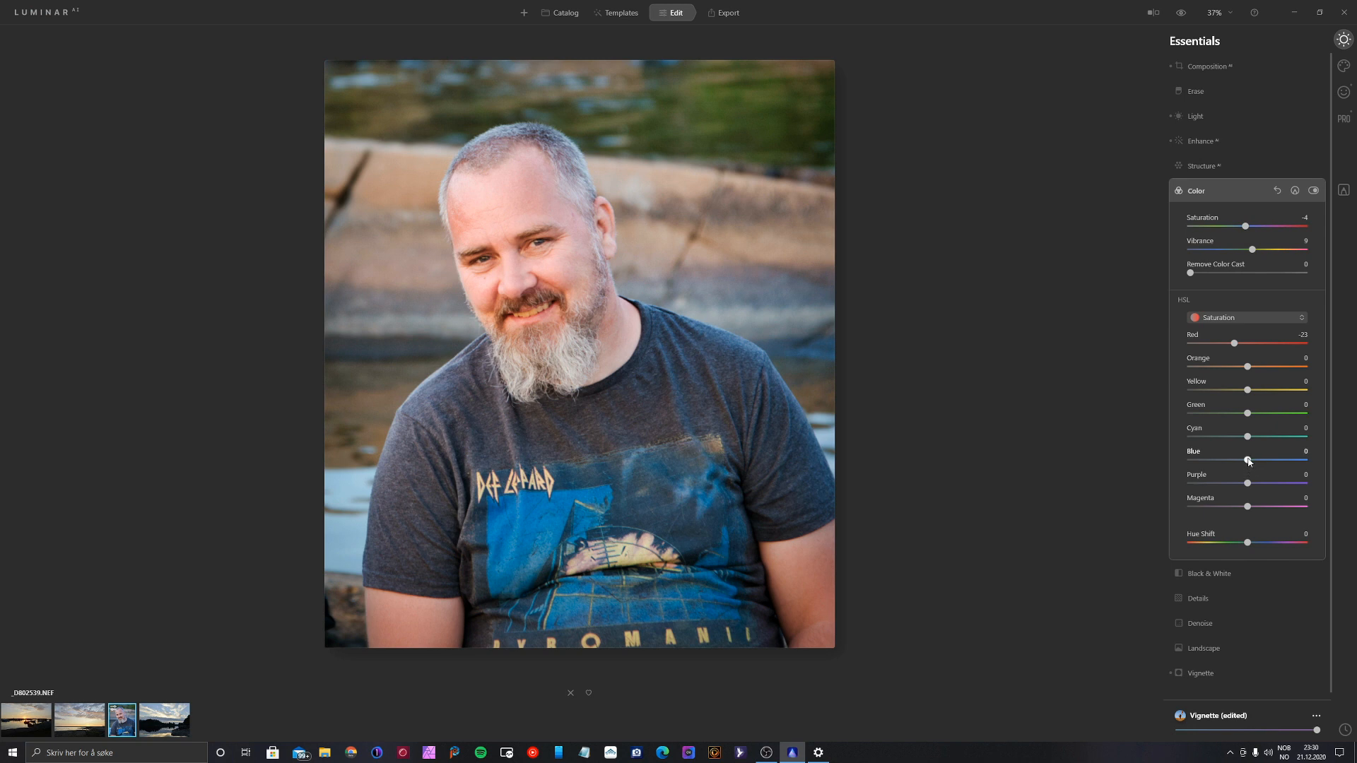
pyautogui.moveTo(1249, 462); pyautogui.dragTo(1261, 464)
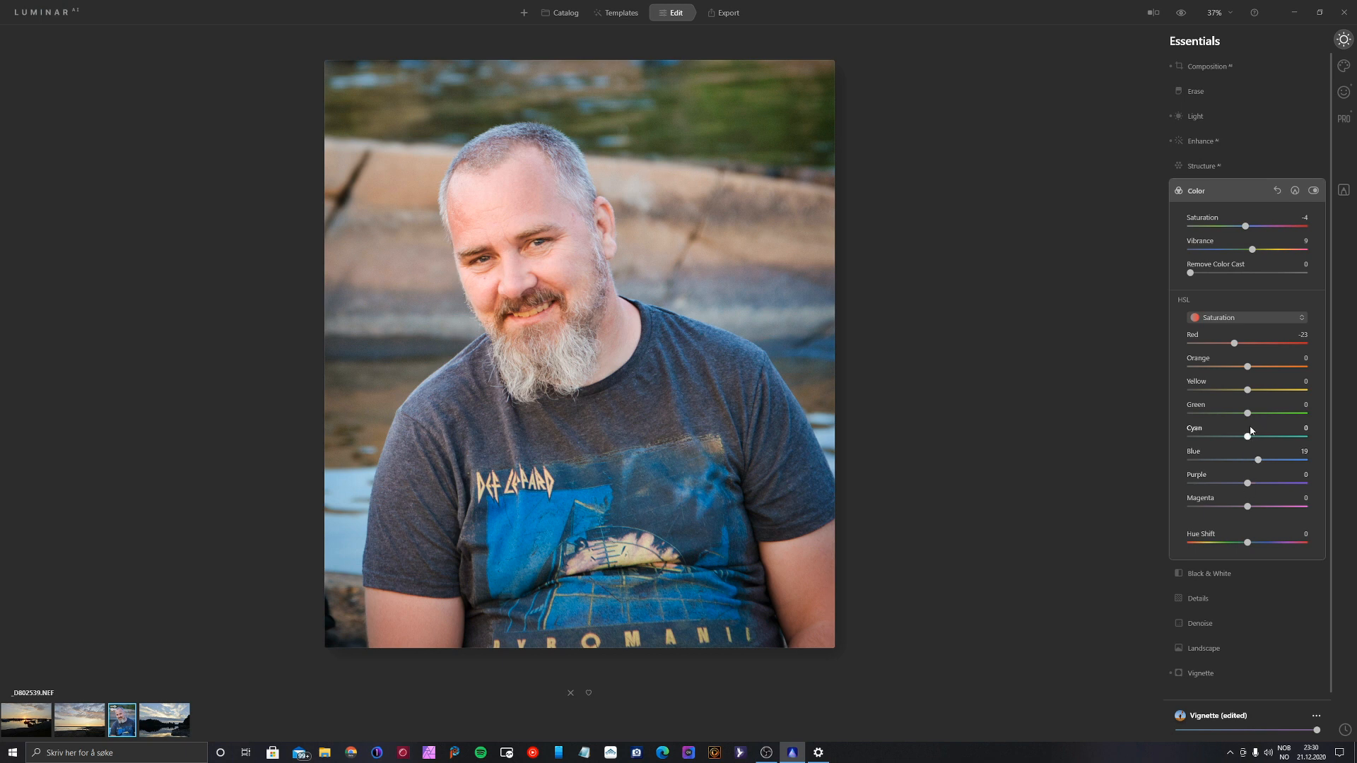
pyautogui.moveTo(1248, 437); pyautogui.dragTo(1261, 437)
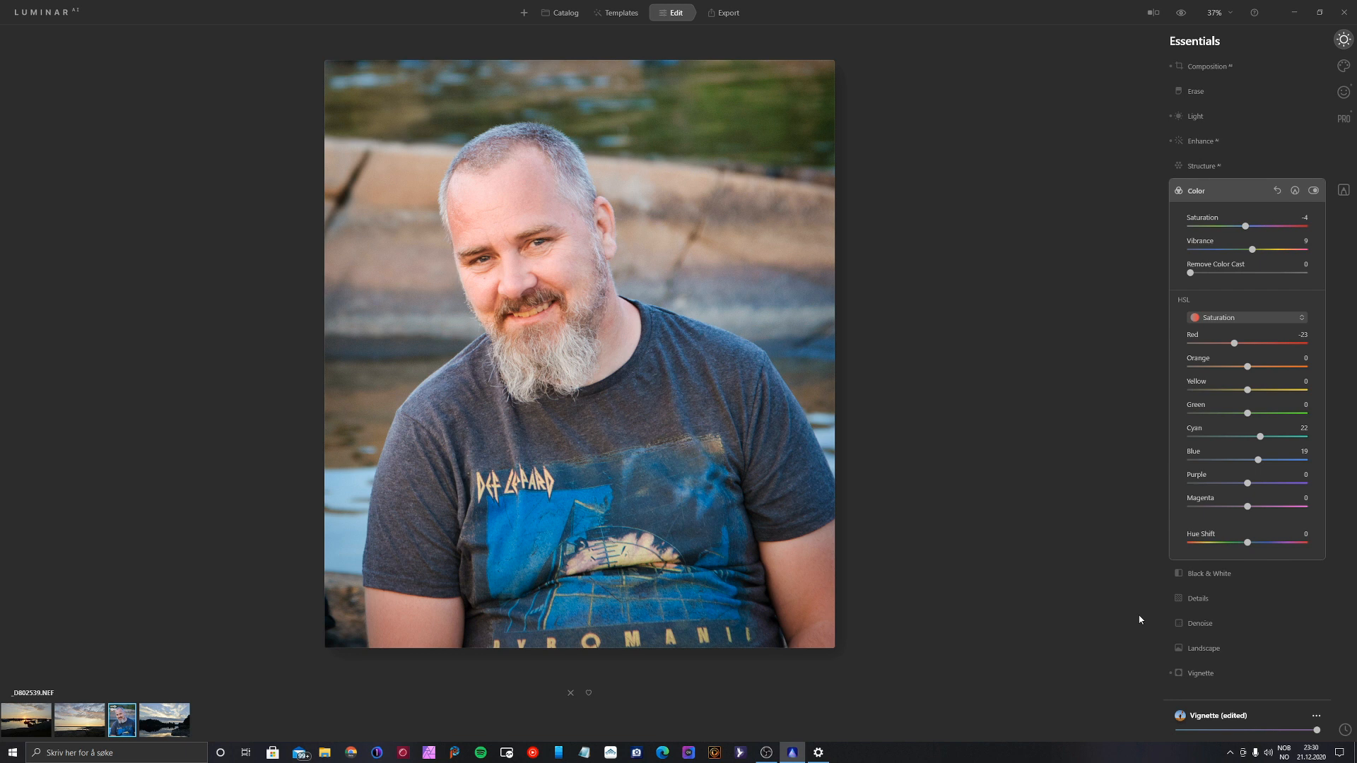
# Step: Add a slight amount of Dehaze to the portrait with the Landscape tool
pyautogui.click(1216, 649)
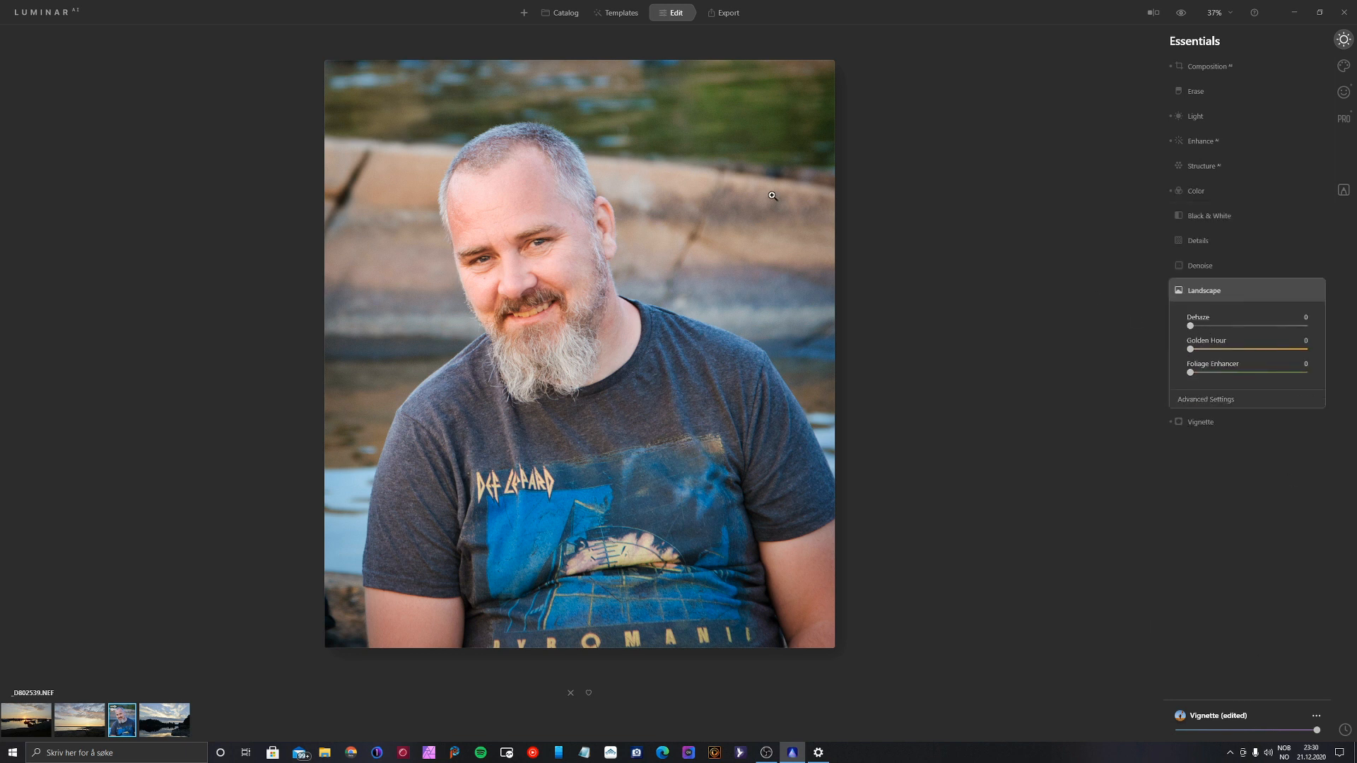
pyautogui.click(1210, 326)
pyautogui.moveTo(1210, 324); pyautogui.dragTo(1208, 325)
# Step: Slim the man's face with the Face AI portrait tool, setting Slim Face to 13
pyautogui.click(1344, 96)
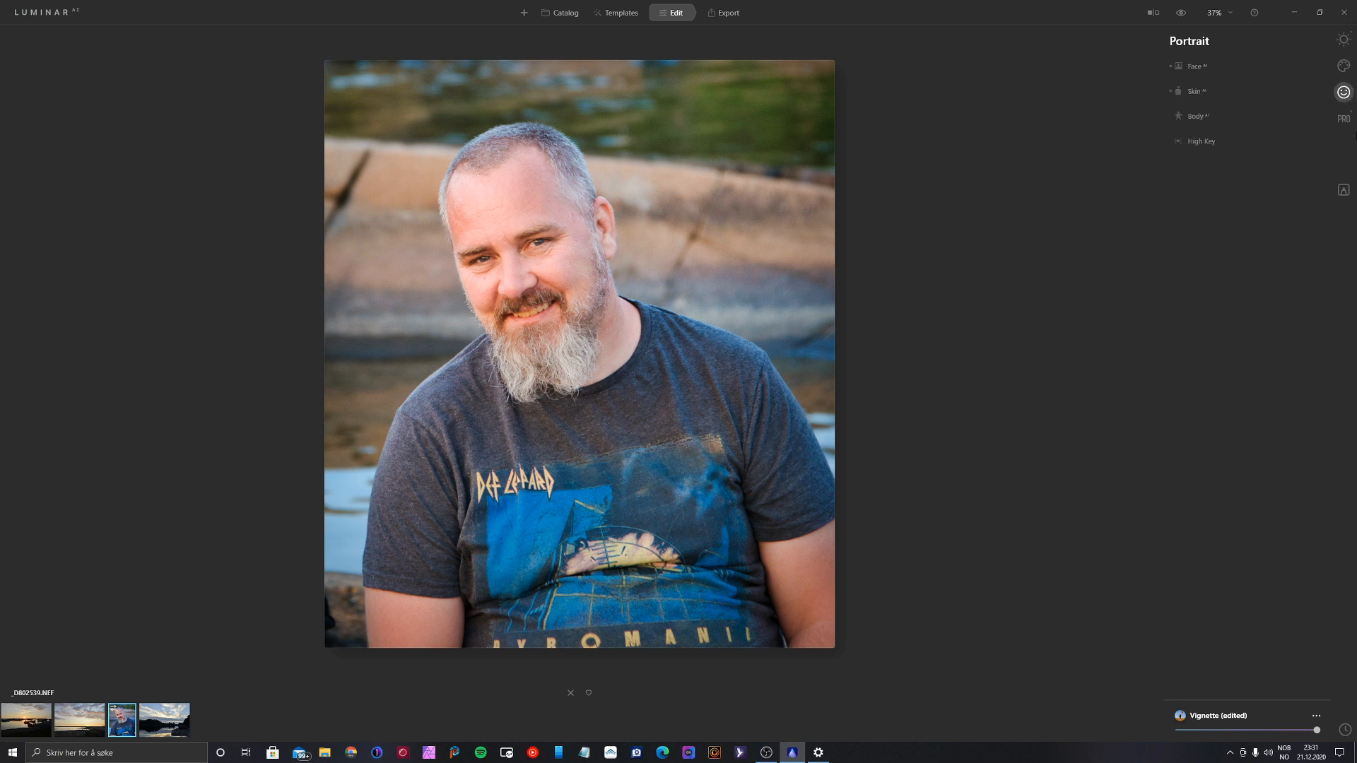
pyautogui.click(1194, 67)
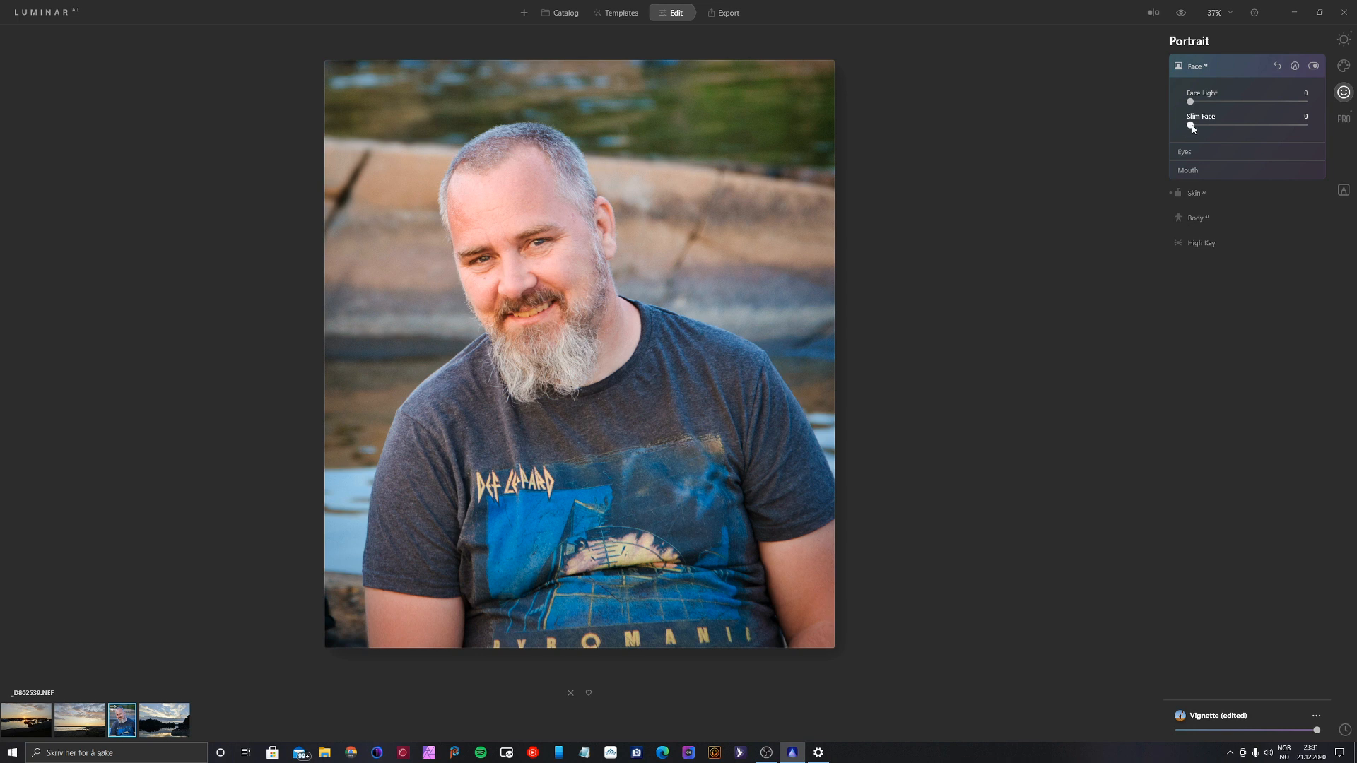
pyautogui.click(1194, 152)
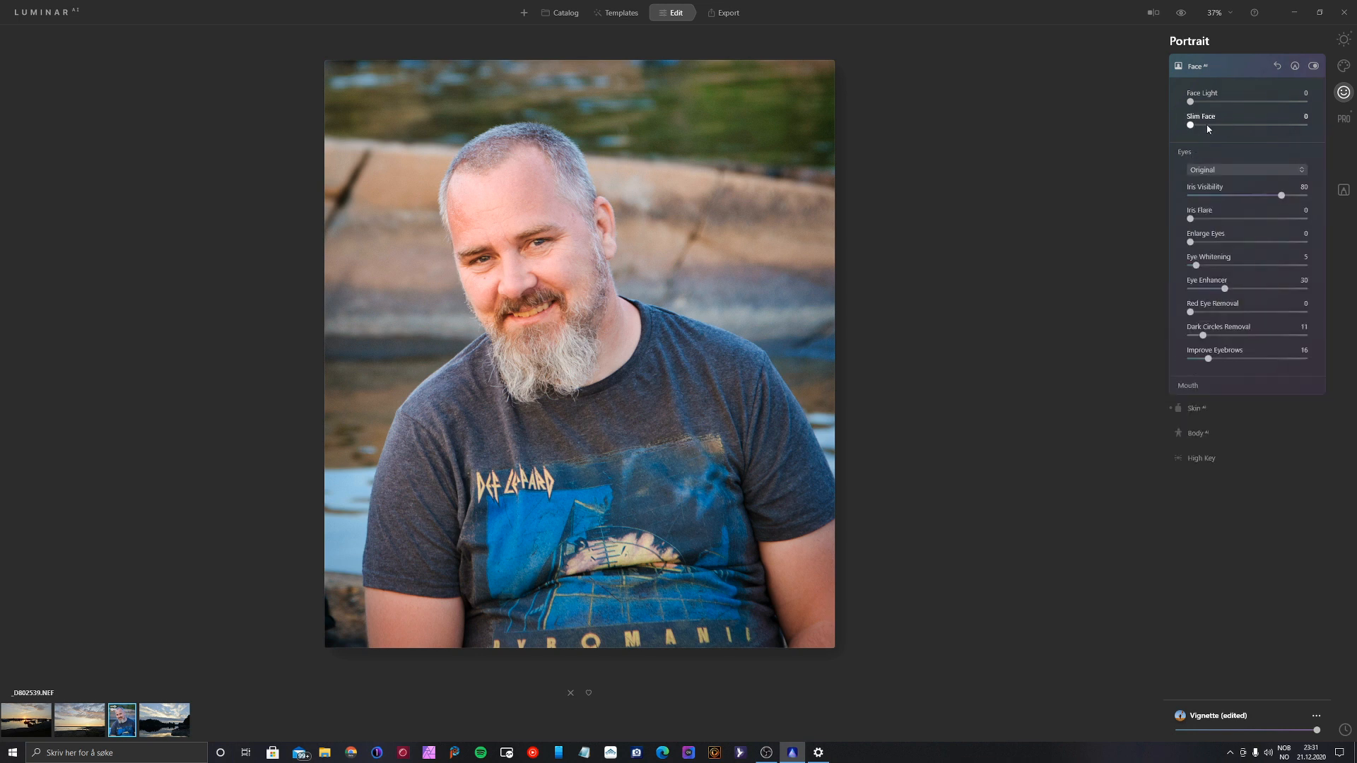
pyautogui.click(1205, 127)
# Step: Working at 100% zoom, enhance the eyes with Eye Enhancer 61, Enlarge Eyes 19 and Iris Visibility 91
pyautogui.click(1215, 13)
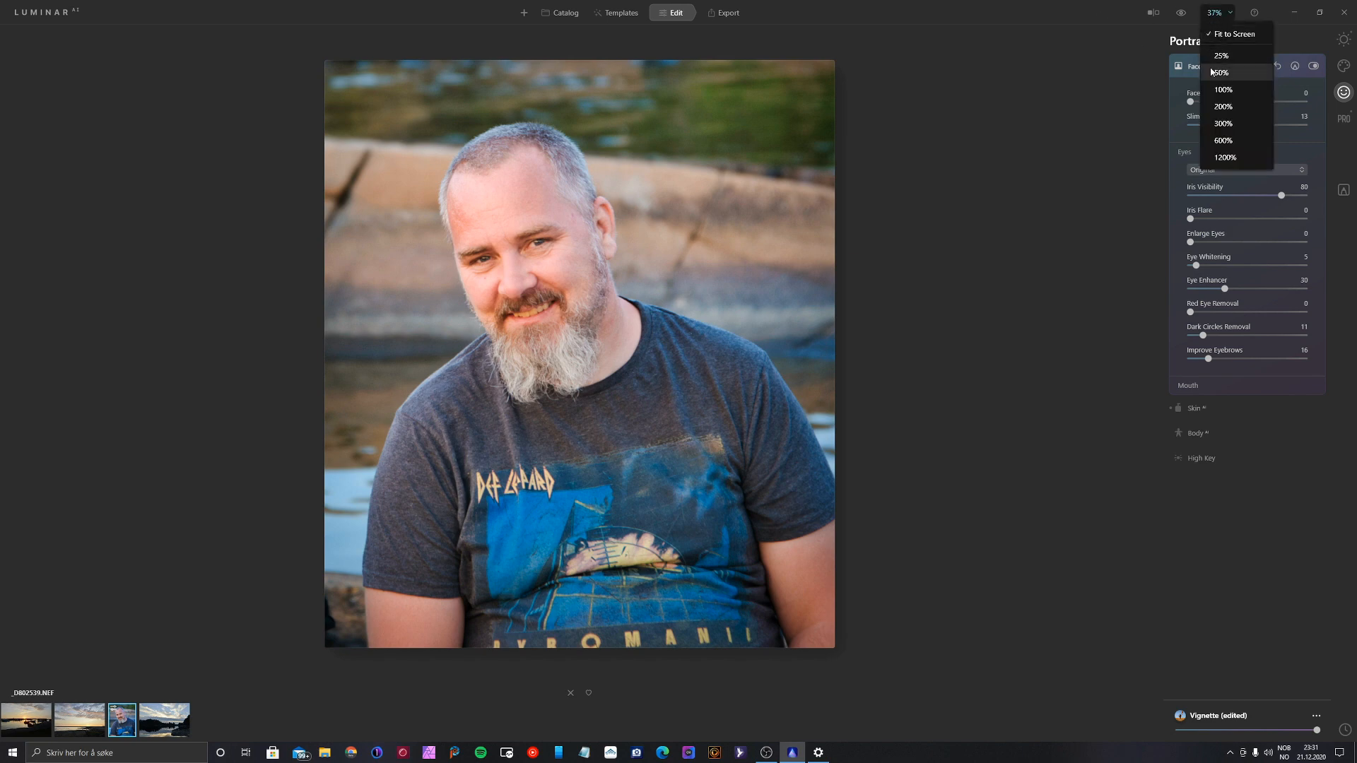
pyautogui.click(1242, 92)
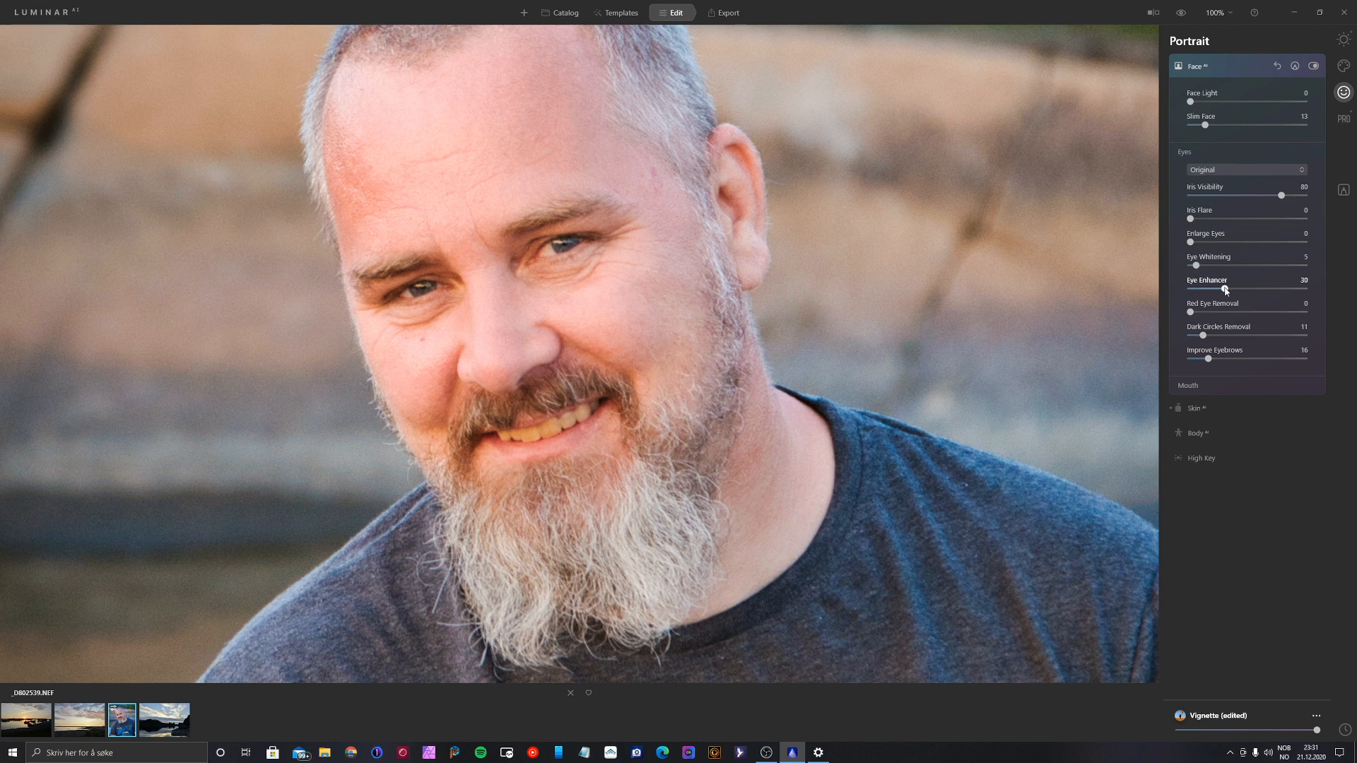
pyautogui.moveTo(1225, 289); pyautogui.dragTo(1259, 291)
pyautogui.moveTo(1190, 242); pyautogui.dragTo(1211, 242)
pyautogui.moveTo(1282, 197); pyautogui.dragTo(1293, 198)
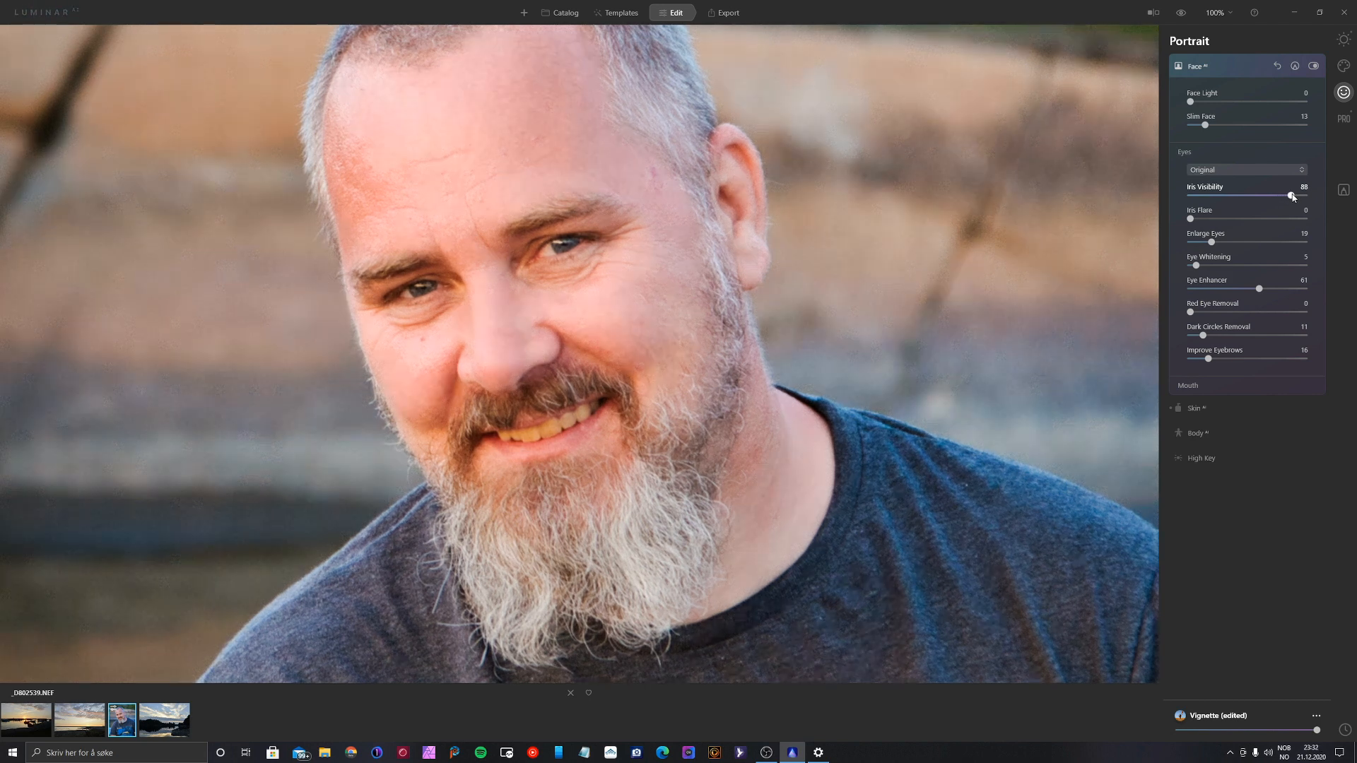
pyautogui.moveTo(1293, 197); pyautogui.dragTo(1296, 197)
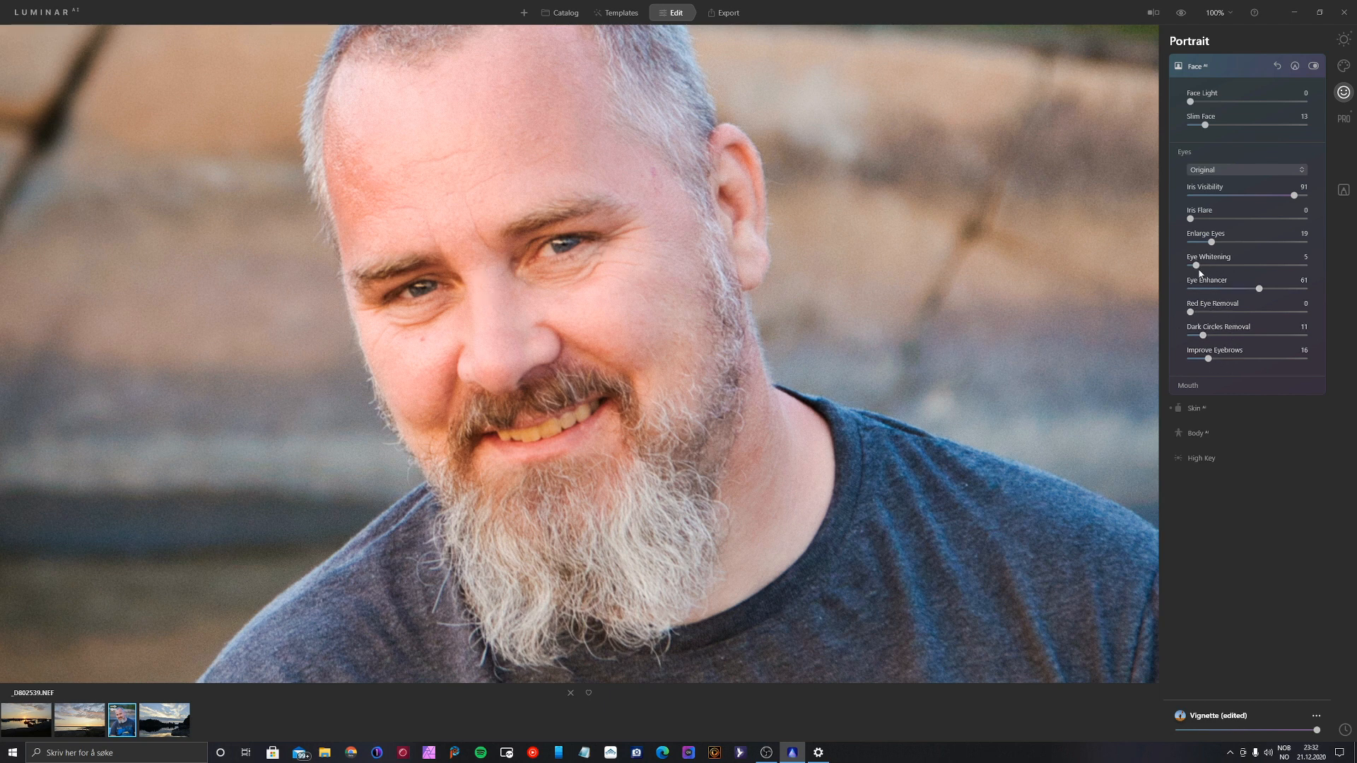
# Step: Set Eye Whitening to 52 and Improve Eyebrows to 25 for the face
pyautogui.moveTo(1198, 268); pyautogui.dragTo(1224, 269)
pyautogui.moveTo(1228, 268); pyautogui.dragTo(1231, 267)
pyautogui.moveTo(1232, 266); pyautogui.dragTo(1252, 267)
pyautogui.moveTo(1210, 360); pyautogui.dragTo(1219, 359)
# Step: Smooth the skin with Skin AI at Amount 32 and Shine Removal 38, and enable Skin Defects Removal
pyautogui.click(1193, 408)
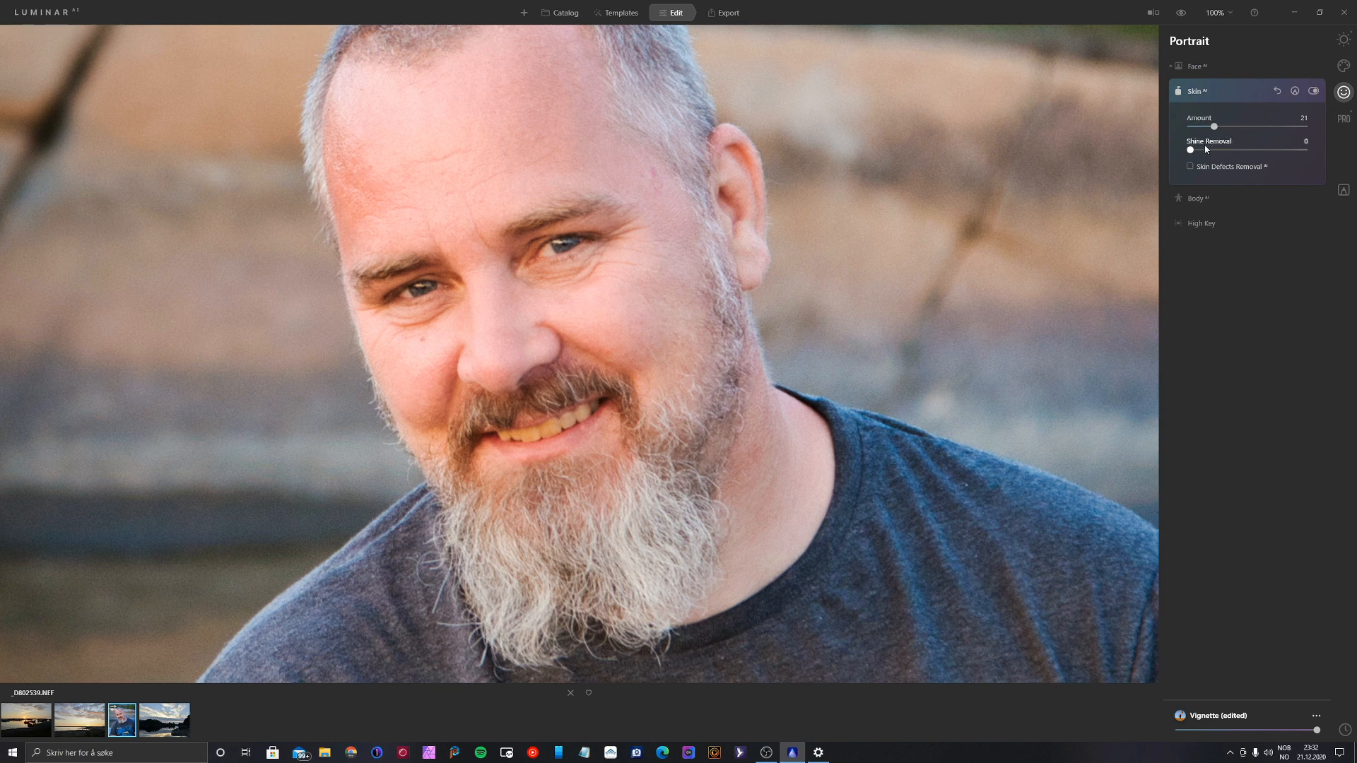
pyautogui.click(1234, 149)
pyautogui.click(1227, 126)
pyautogui.click(1225, 168)
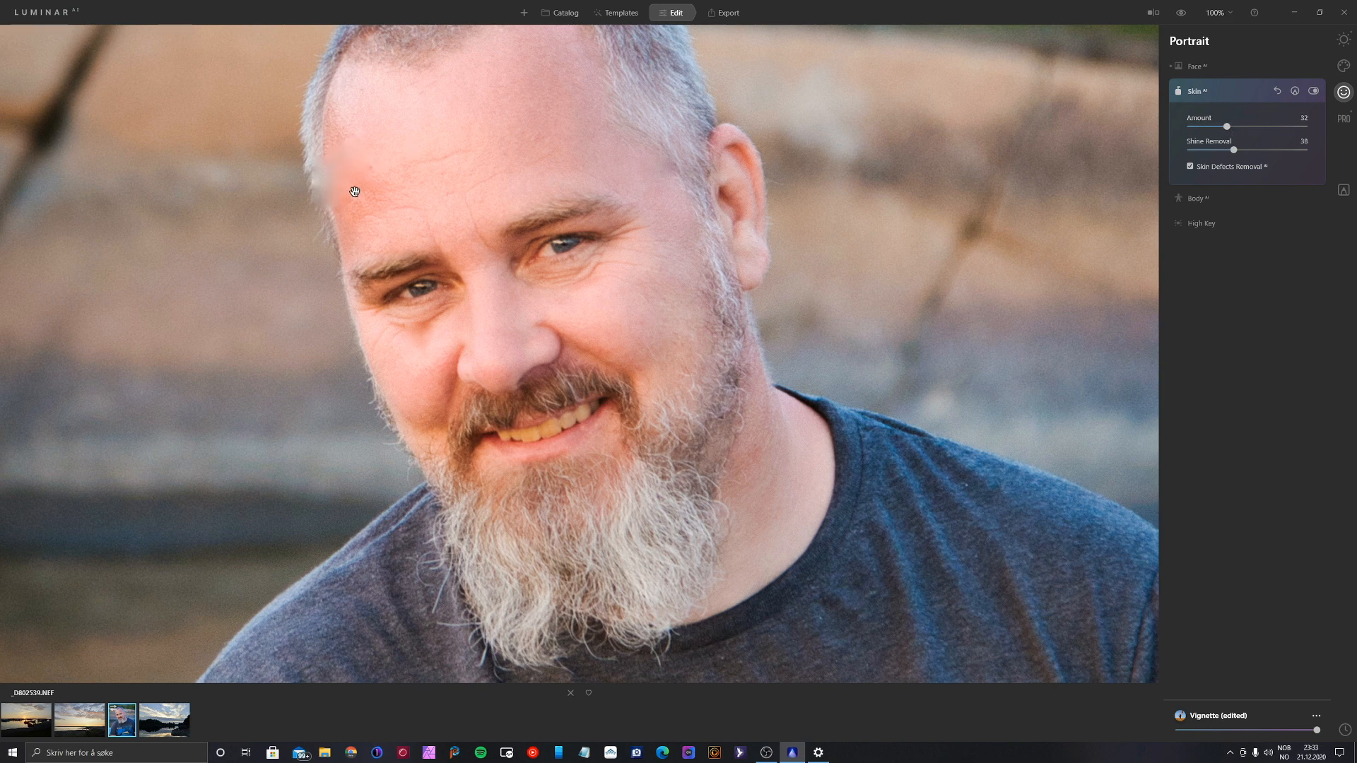
# Step: Erase the skin effect from the temple and hairline beside the forehead with a mask eraser at 100 opacity
pyautogui.click(1294, 92)
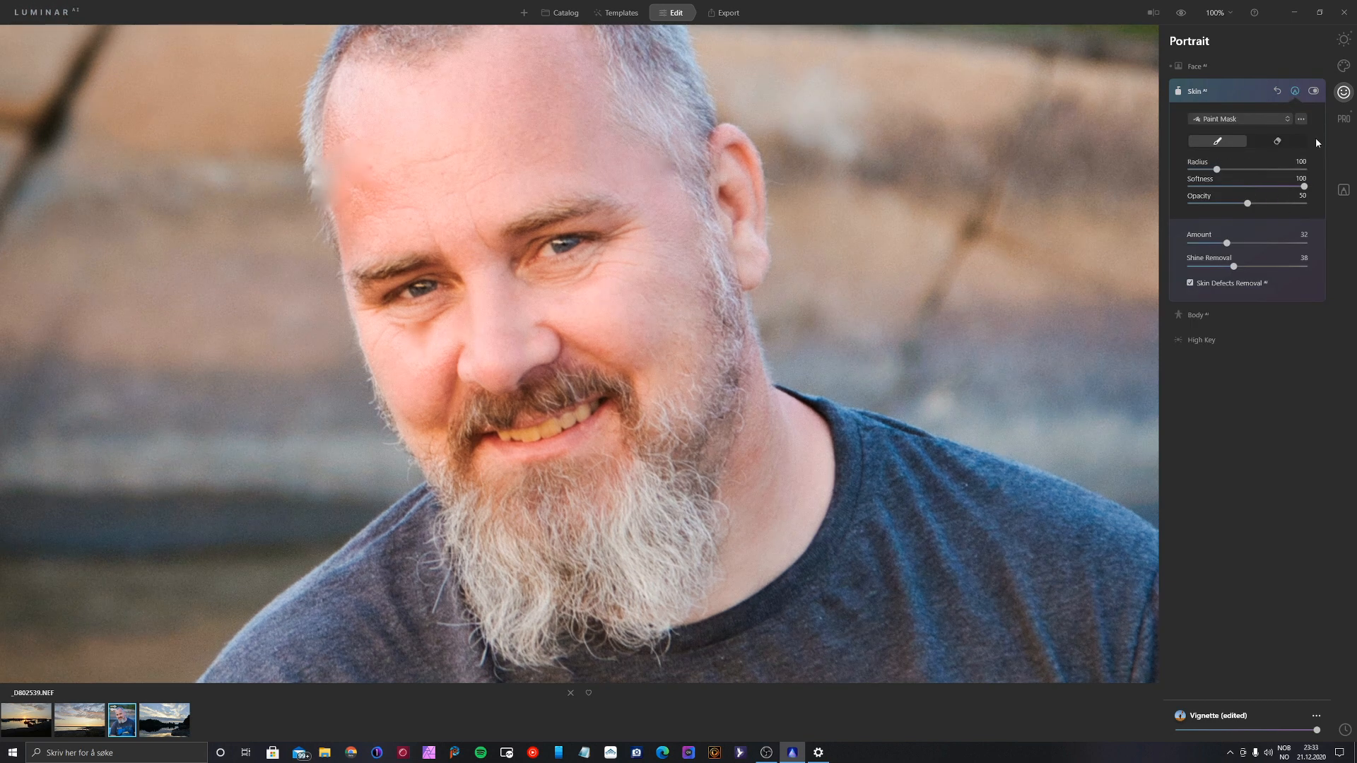
pyautogui.click(1289, 144)
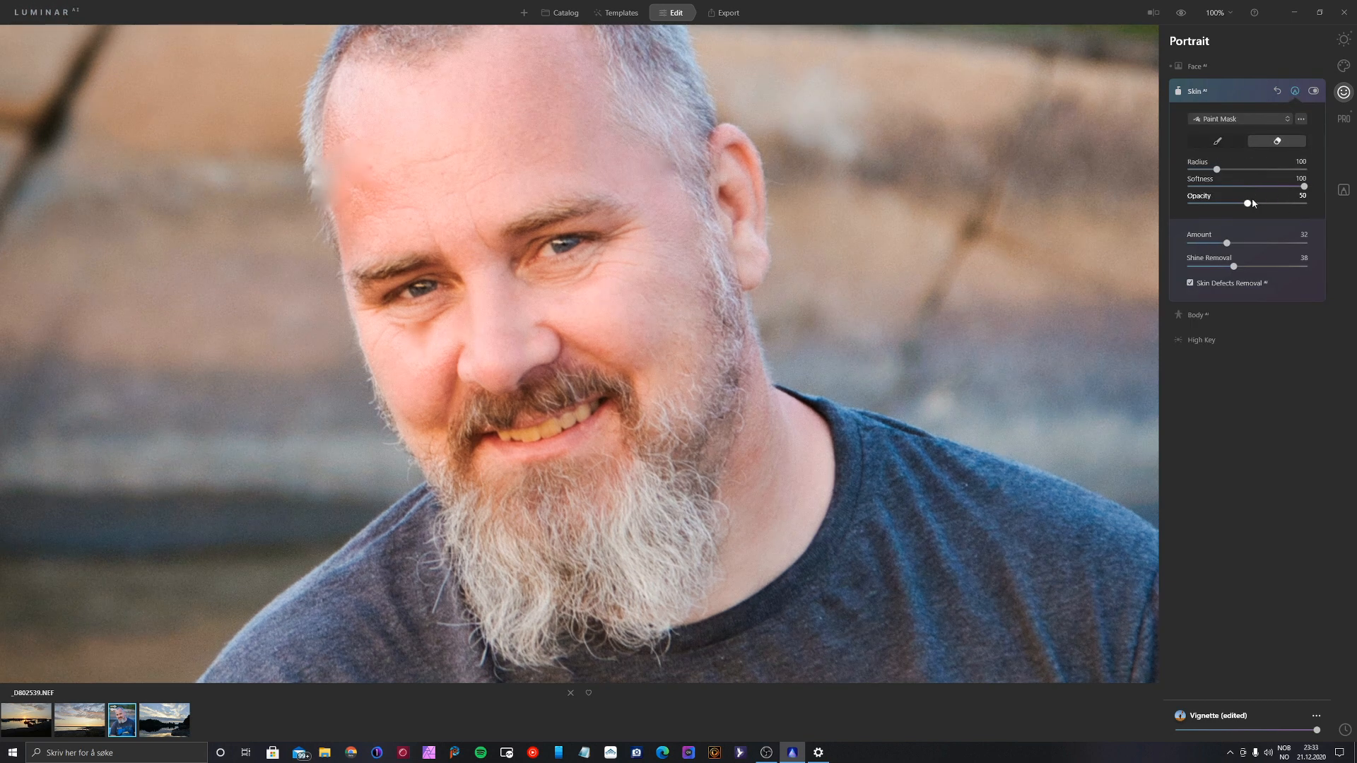
pyautogui.moveTo(1252, 203); pyautogui.dragTo(1315, 204)
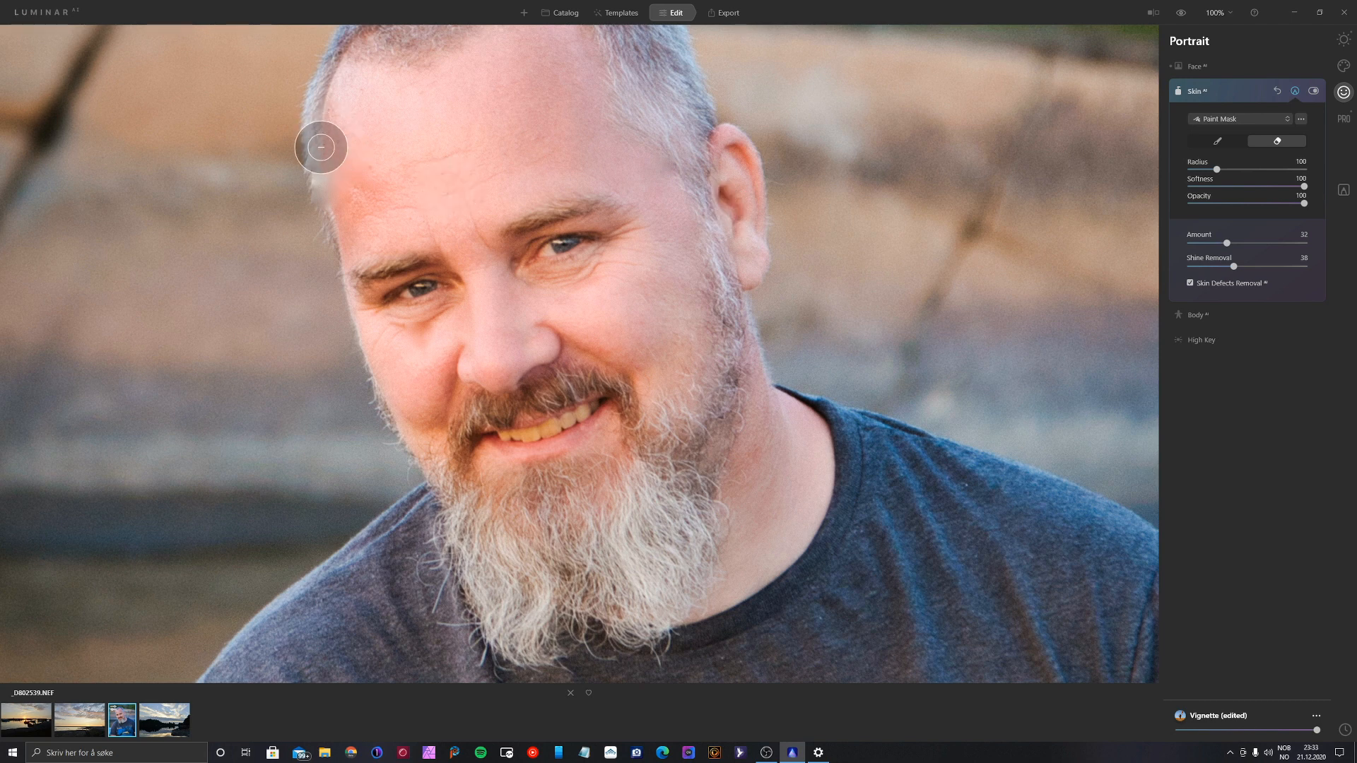
pyautogui.moveTo(332, 191)
pyautogui.mouseDown()
pyautogui.moveTo(331, 135)
pyautogui.moveTo(340, 200)
pyautogui.moveTo(339, 138)
pyautogui.moveTo(346, 195)
pyautogui.mouseUp()
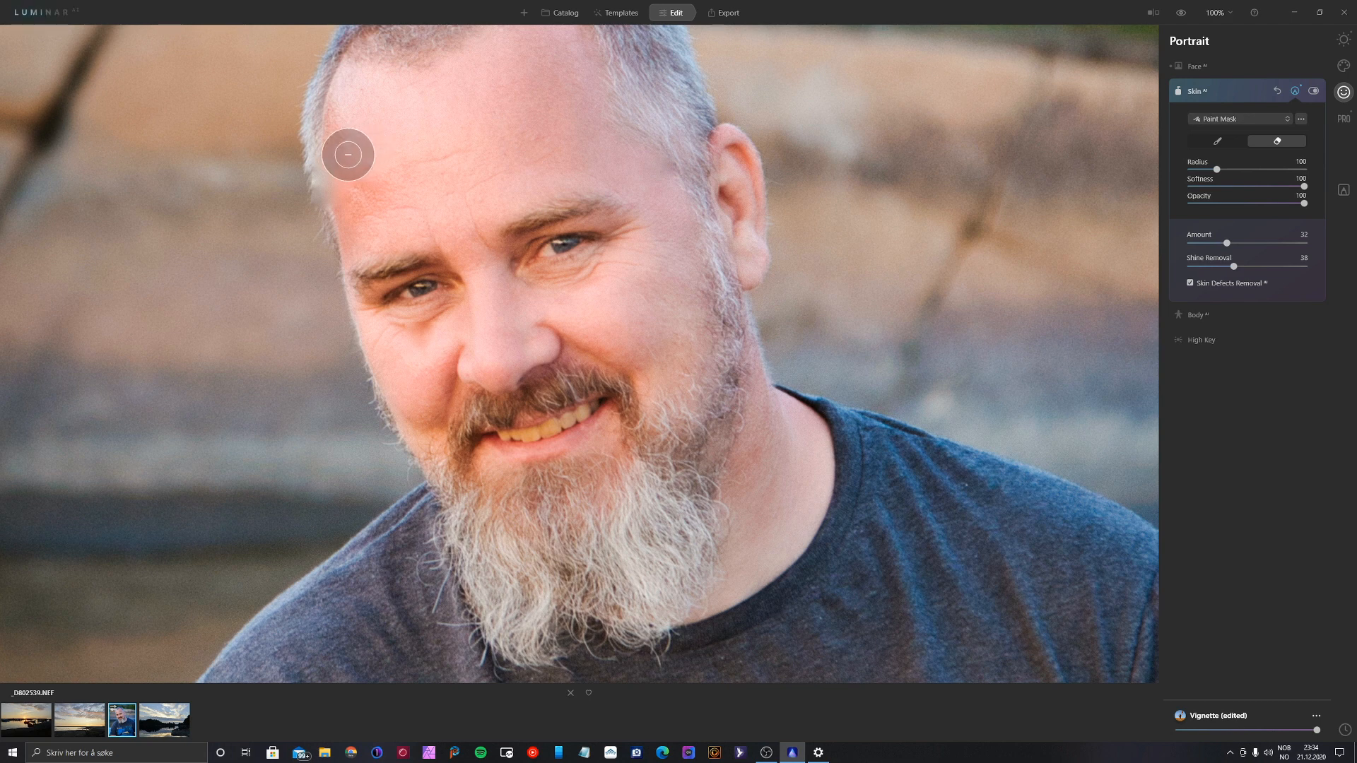
pyautogui.moveTo(342, 158); pyautogui.dragTo(325, 174)
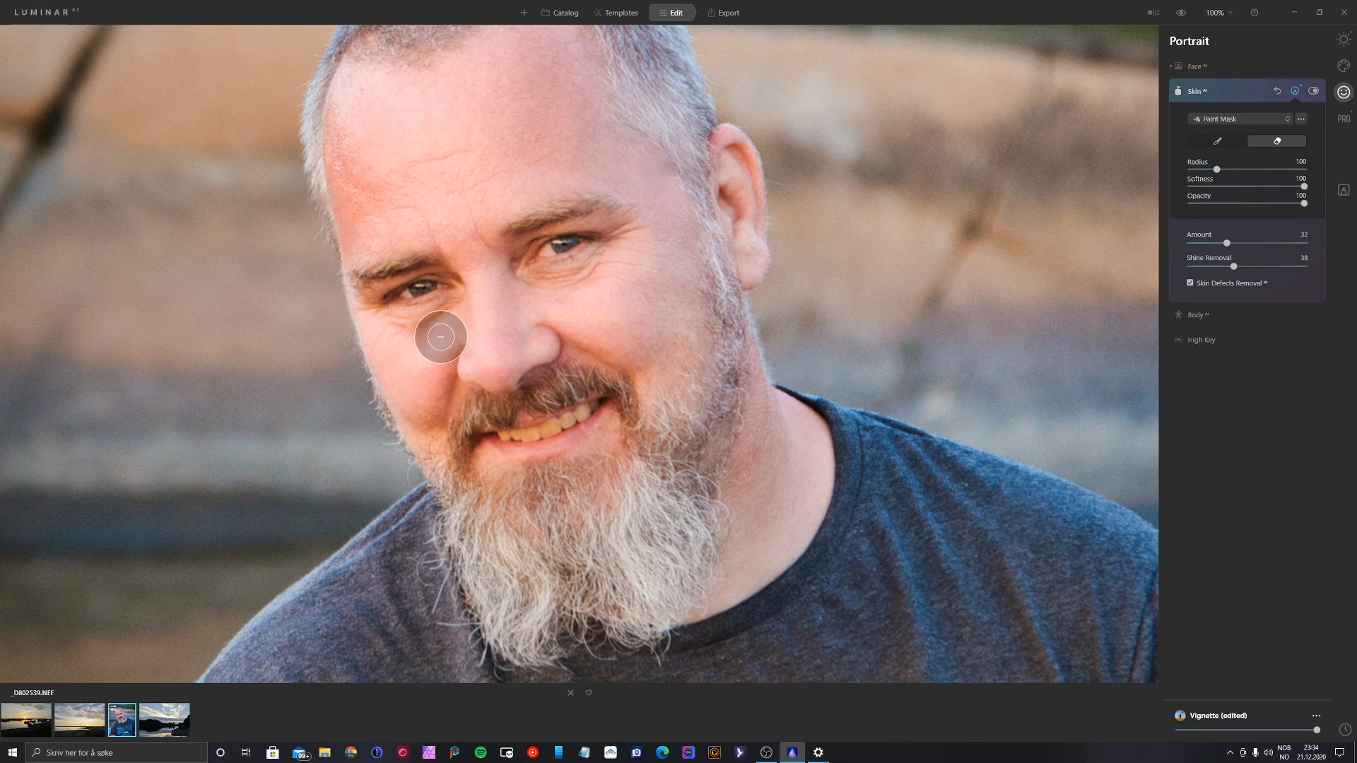
# Step: Partly erase the skin effect on the cheek below the eye with the mask eraser at 37 opacity
pyautogui.click(1232, 204)
pyautogui.moveTo(433, 315)
pyautogui.mouseDown()
pyautogui.moveTo(402, 339)
pyautogui.moveTo(429, 325)
pyautogui.moveTo(393, 340)
pyautogui.moveTo(427, 327)
pyautogui.mouseUp()
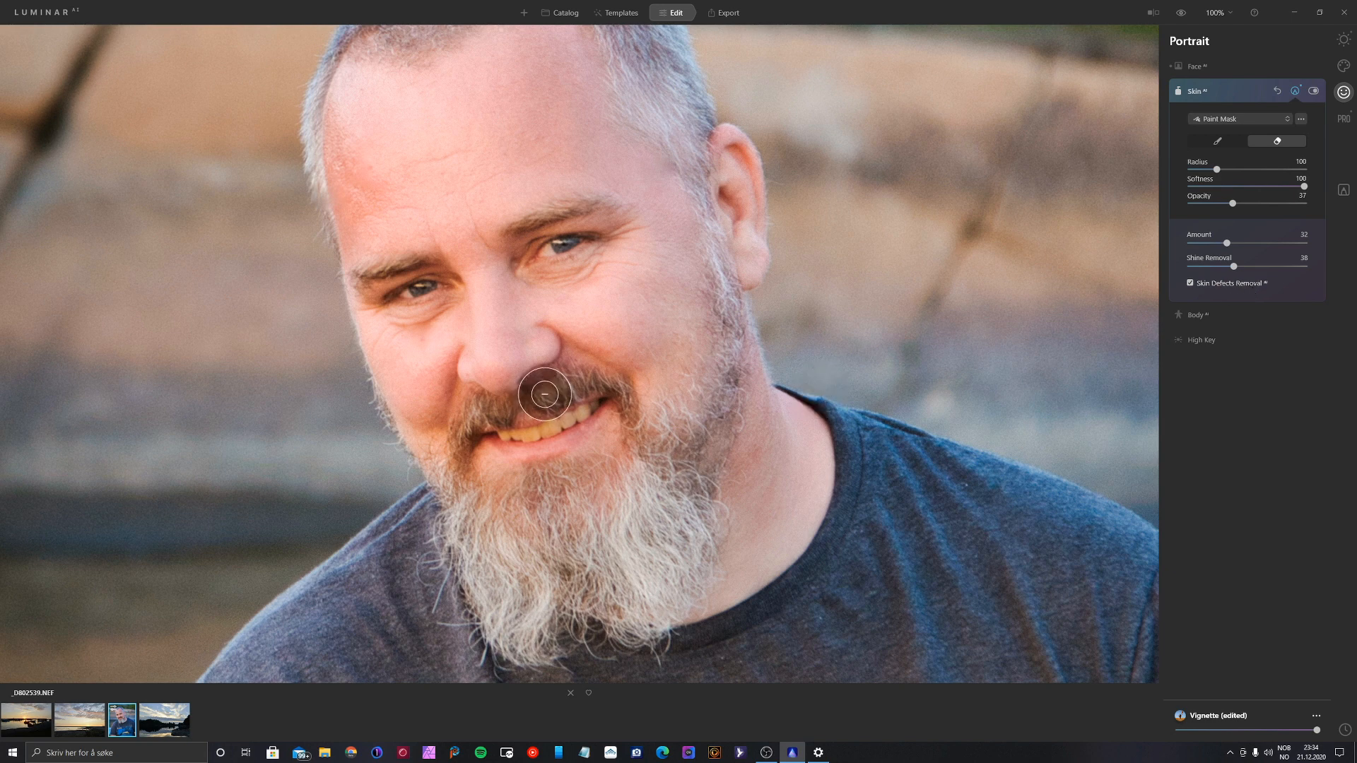
pyautogui.moveTo(406, 333); pyautogui.dragTo(444, 327)
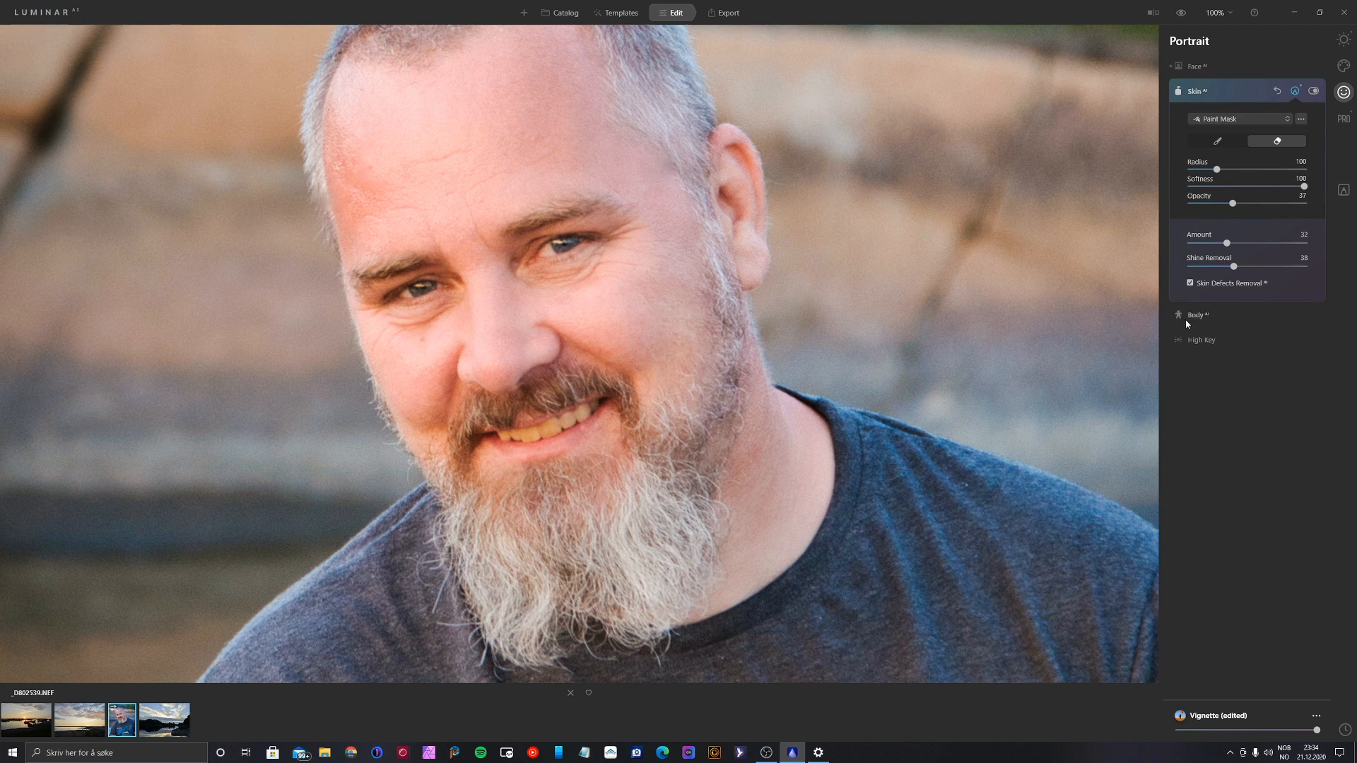
# Step: Set the face's Teeth Whitening to 73 and the Face AI mask eraser's radius to 138
pyautogui.click(1190, 66)
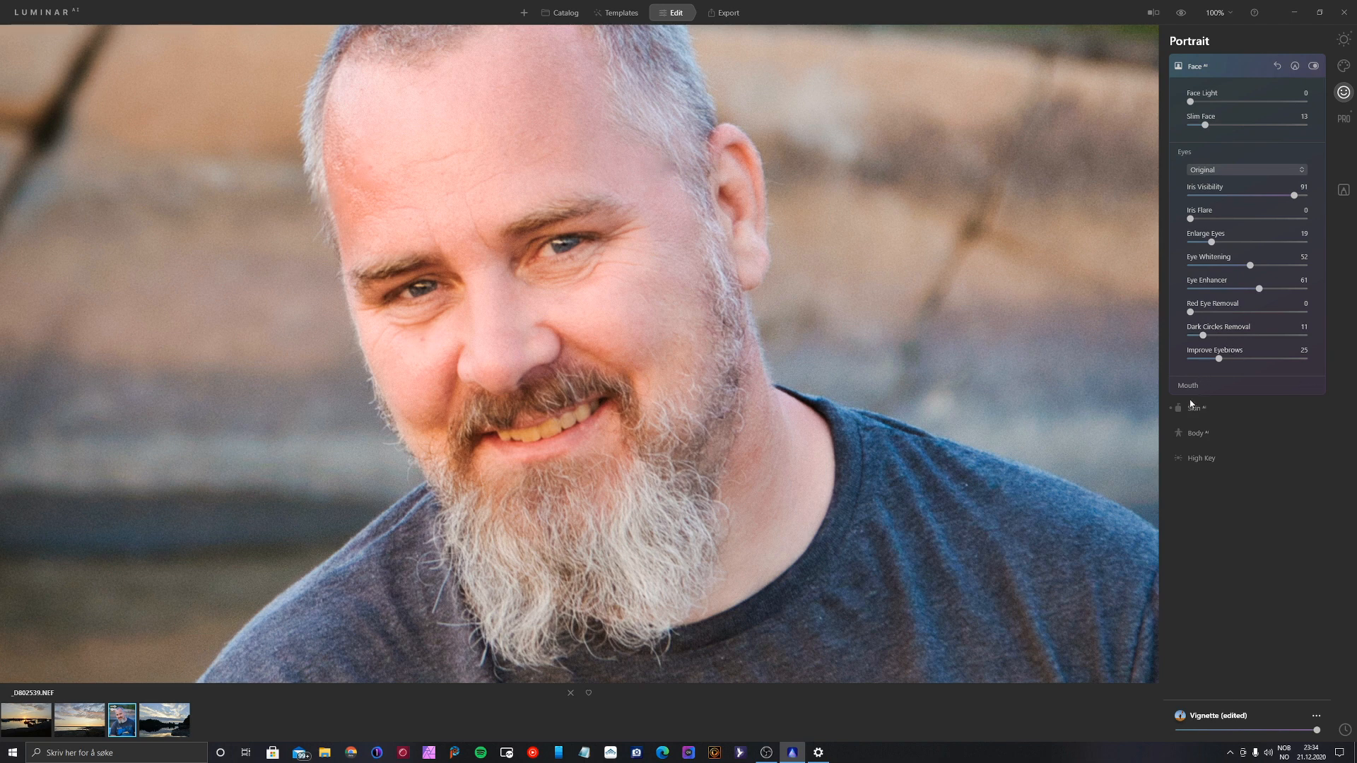
pyautogui.click(1188, 387)
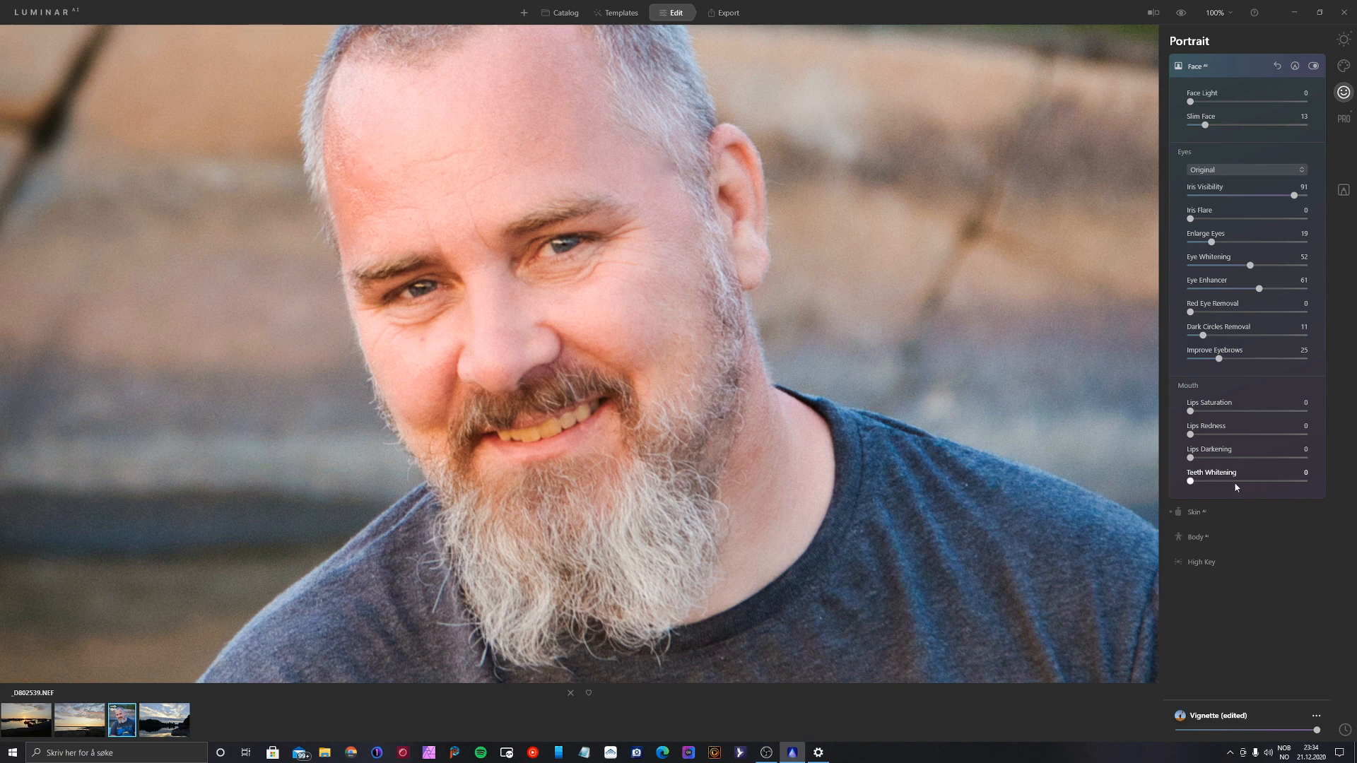
pyautogui.click(1232, 481)
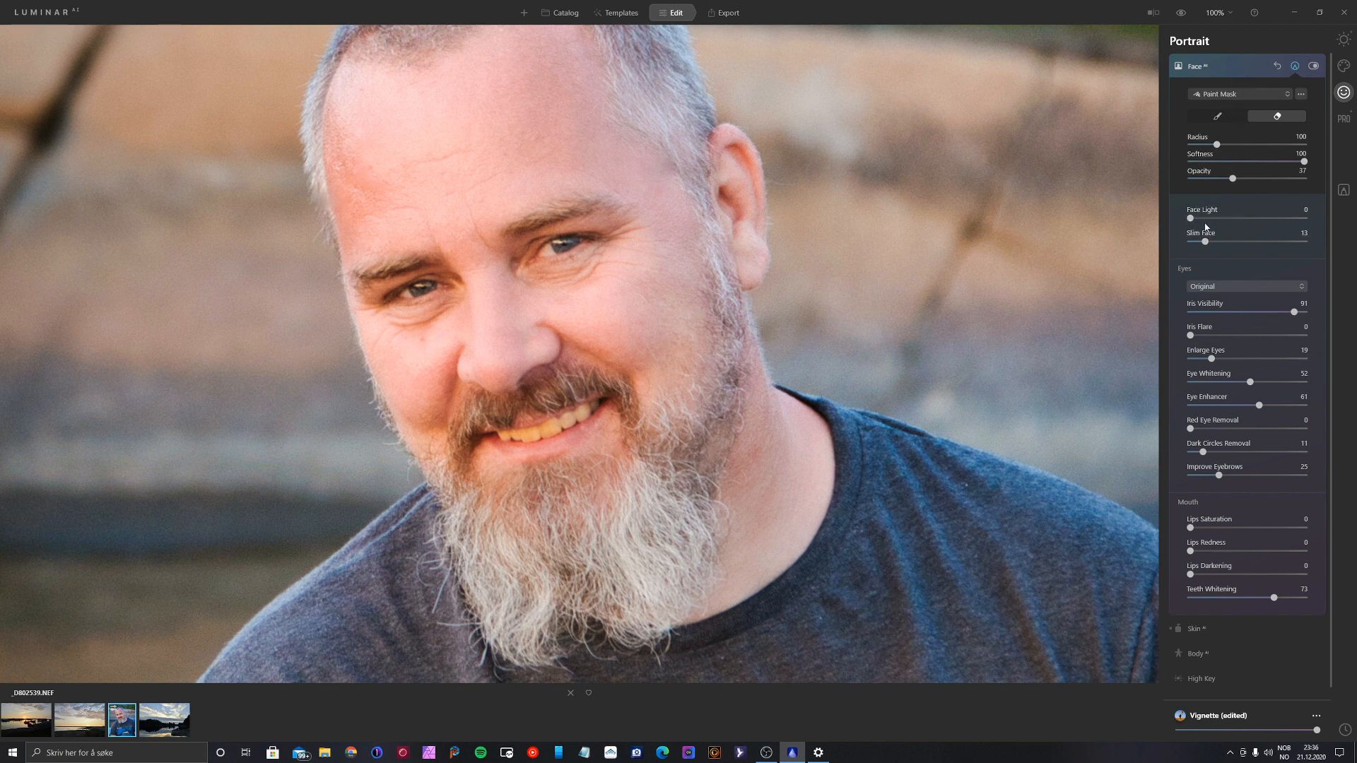
pyautogui.click(1228, 144)
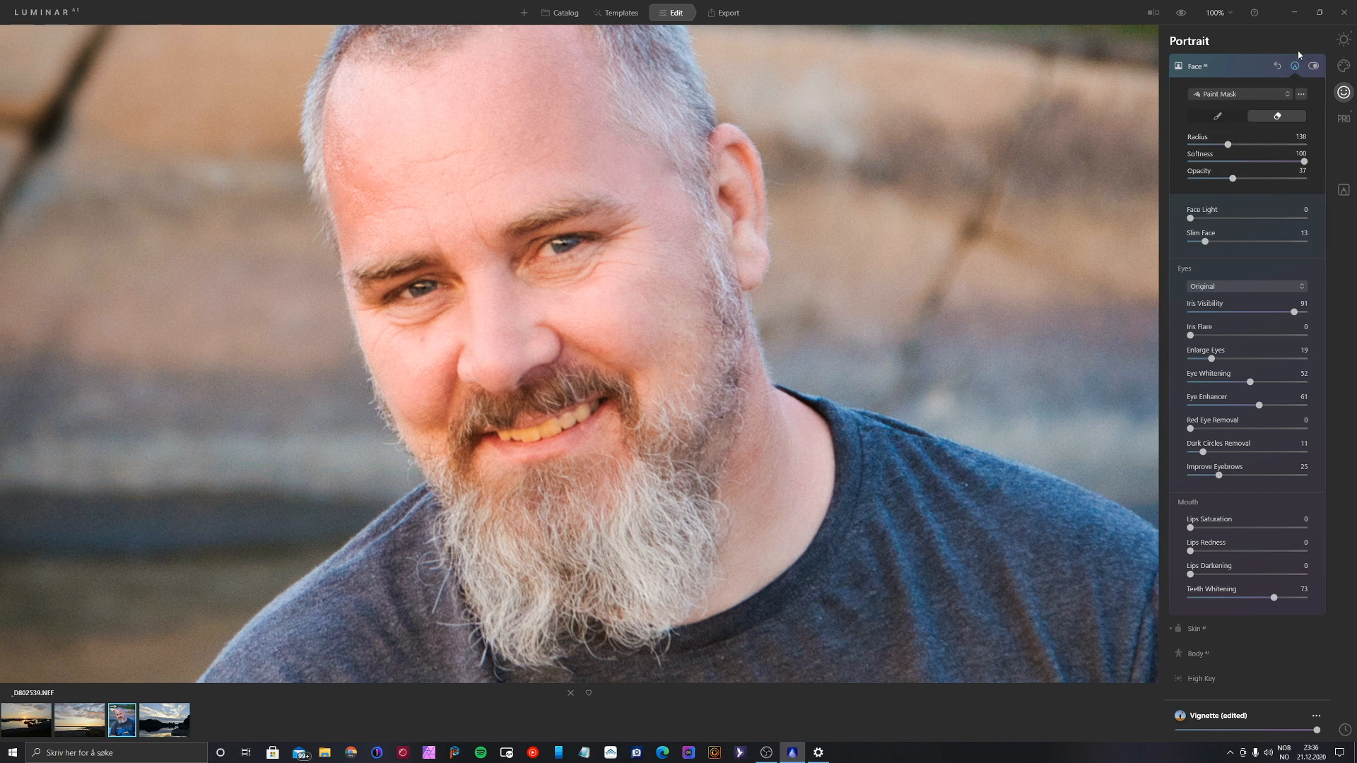
pyautogui.click(1230, 68)
# Step: Compare the whole edited portrait with the unedited original
pyautogui.click(1219, 14)
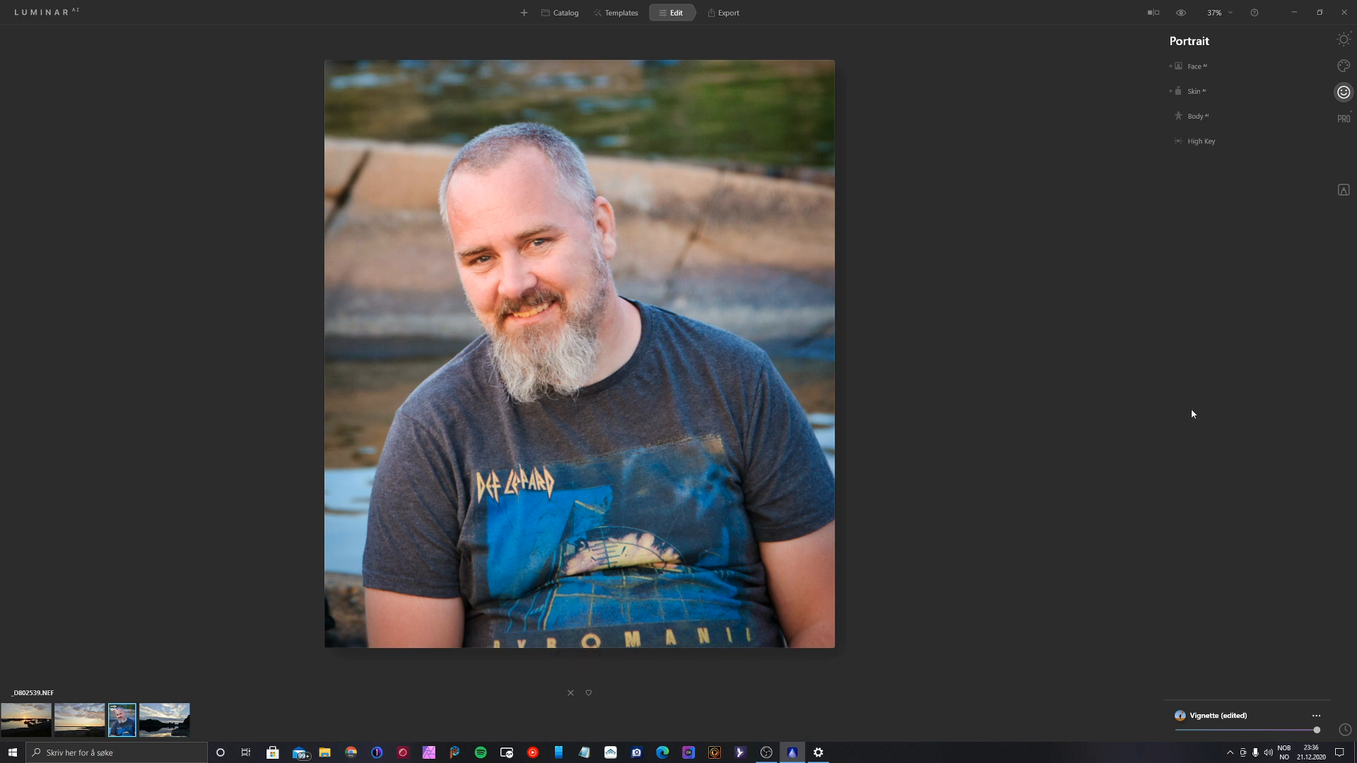
pyautogui.click(1182, 12)
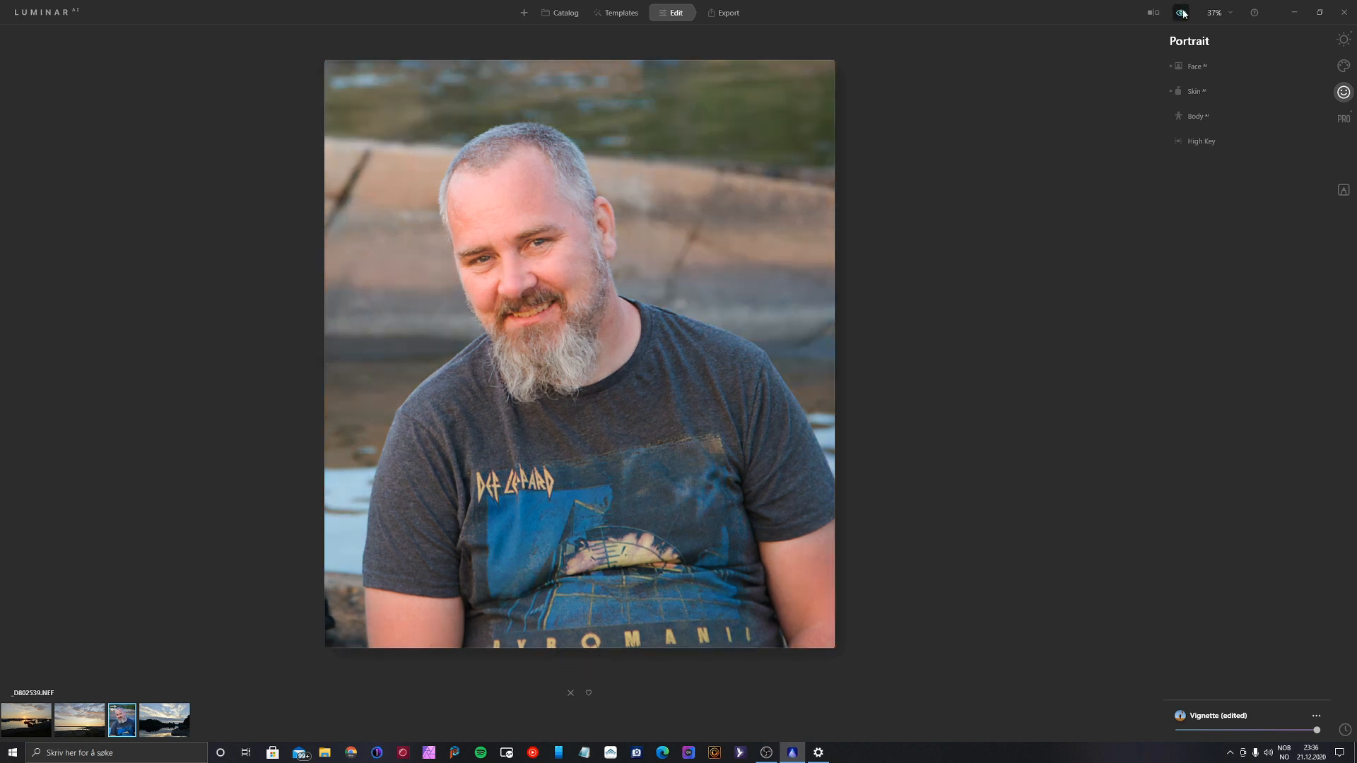
pyautogui.click(1181, 12)
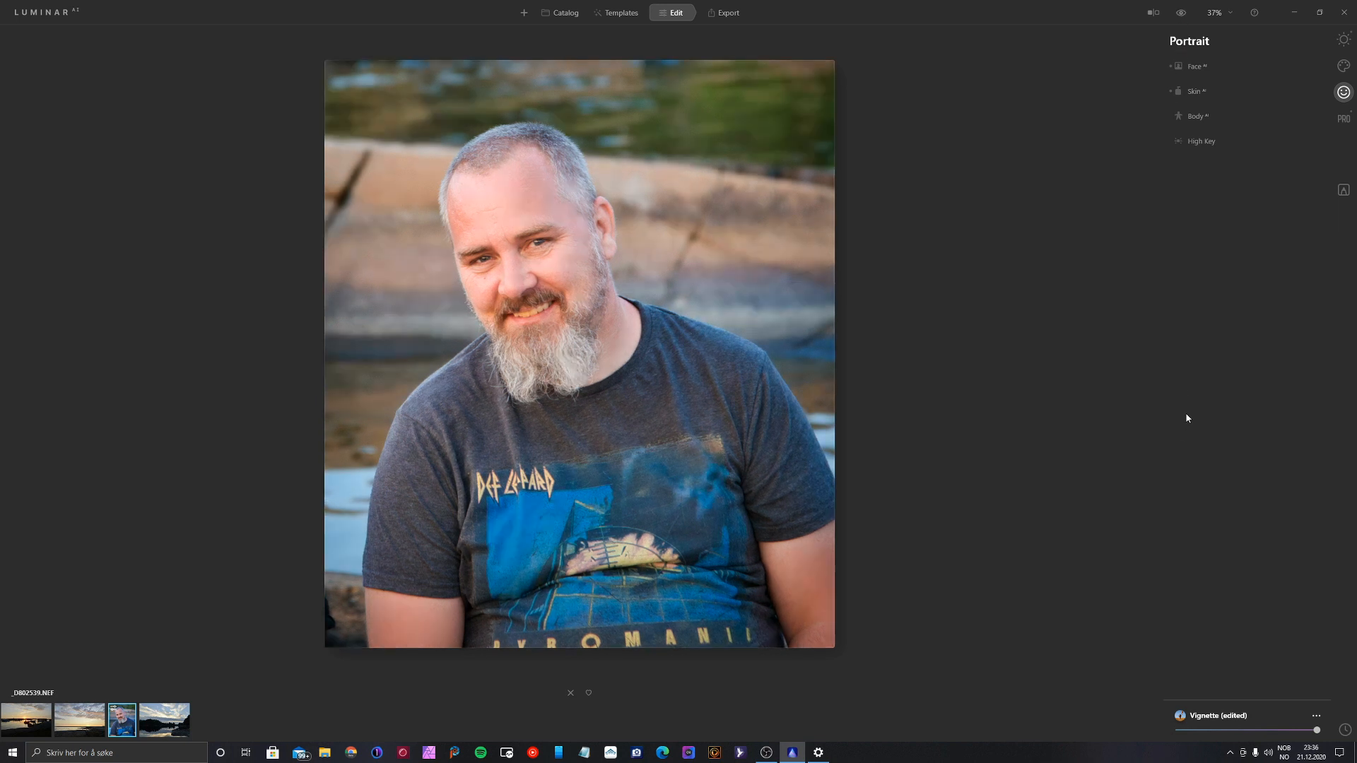
# Step: Shape the portrait's vignette with Amount and Feather at -100, setting Roundness to -22 and Size to 37
pyautogui.click(1343, 39)
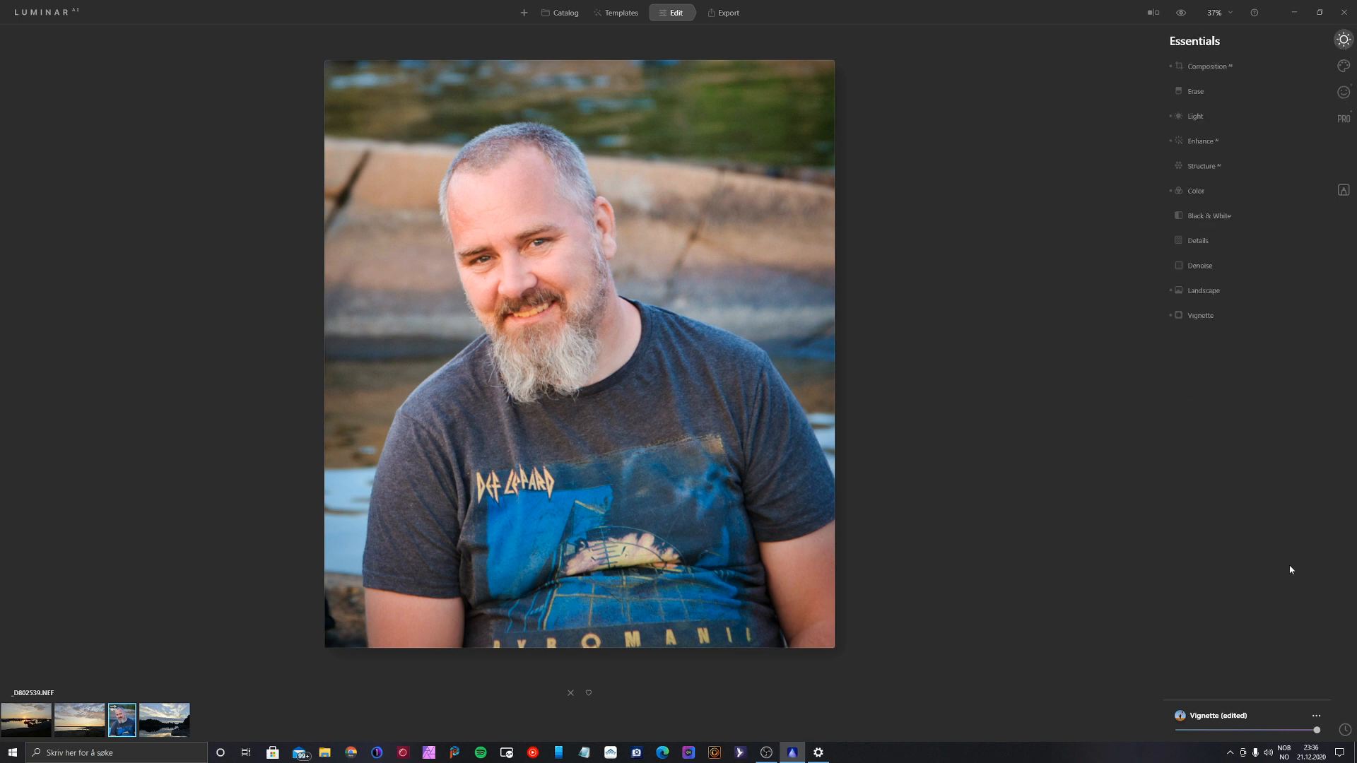
pyautogui.click(1205, 319)
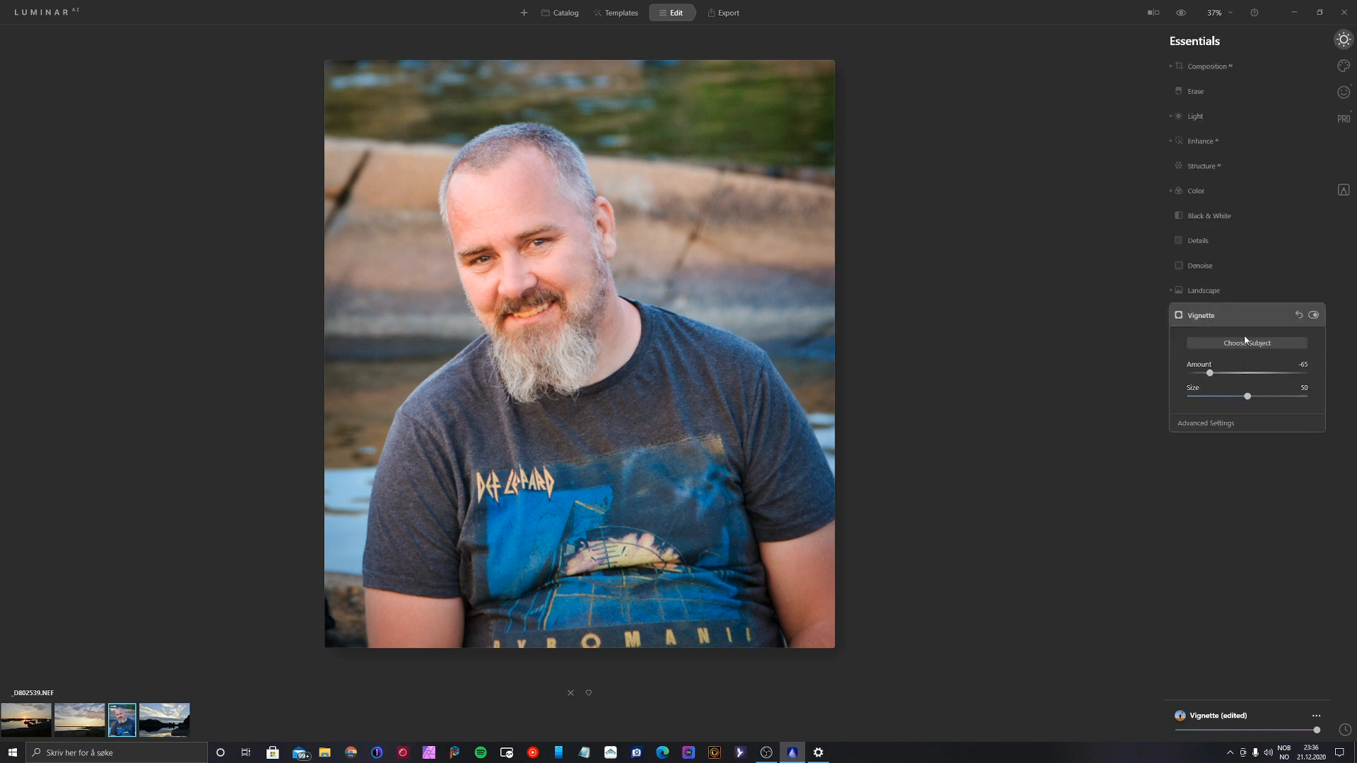
pyautogui.click(1221, 423)
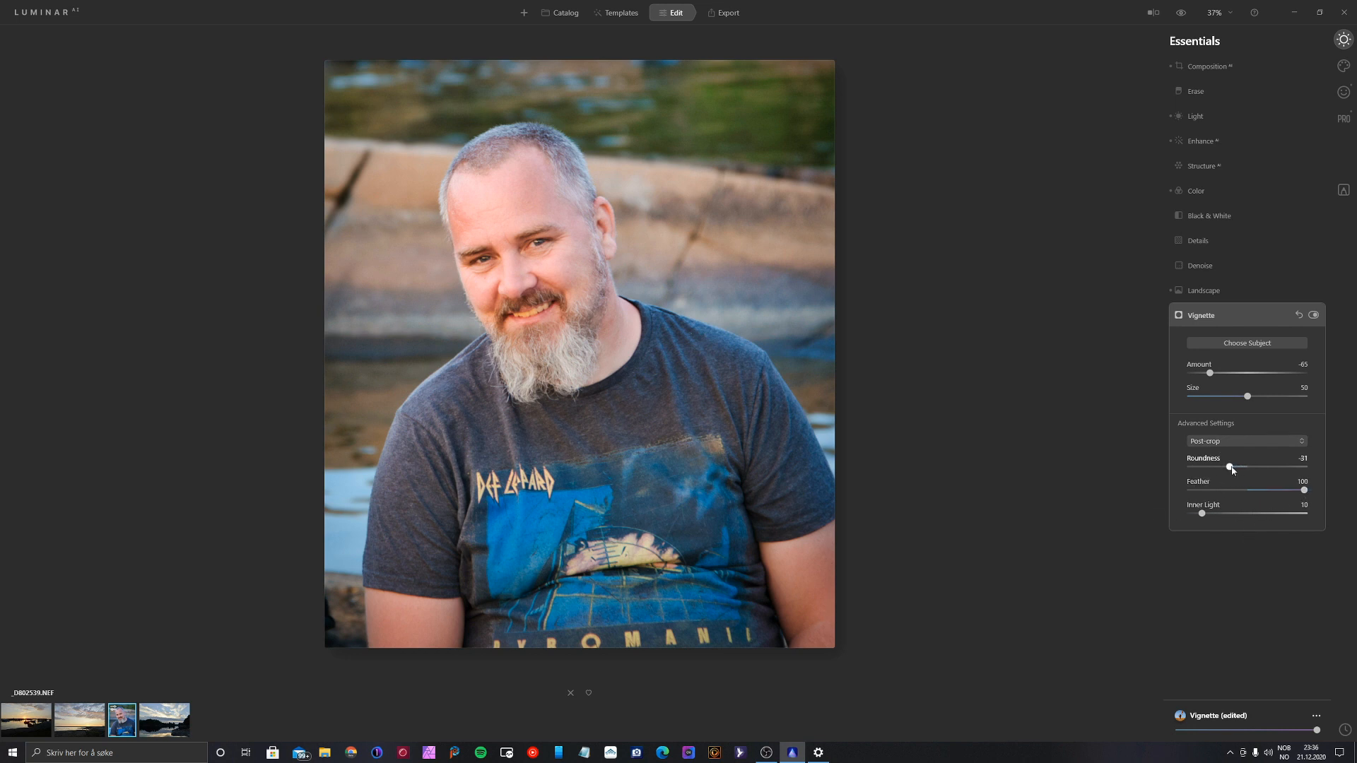
pyautogui.moveTo(1230, 467); pyautogui.dragTo(1228, 467)
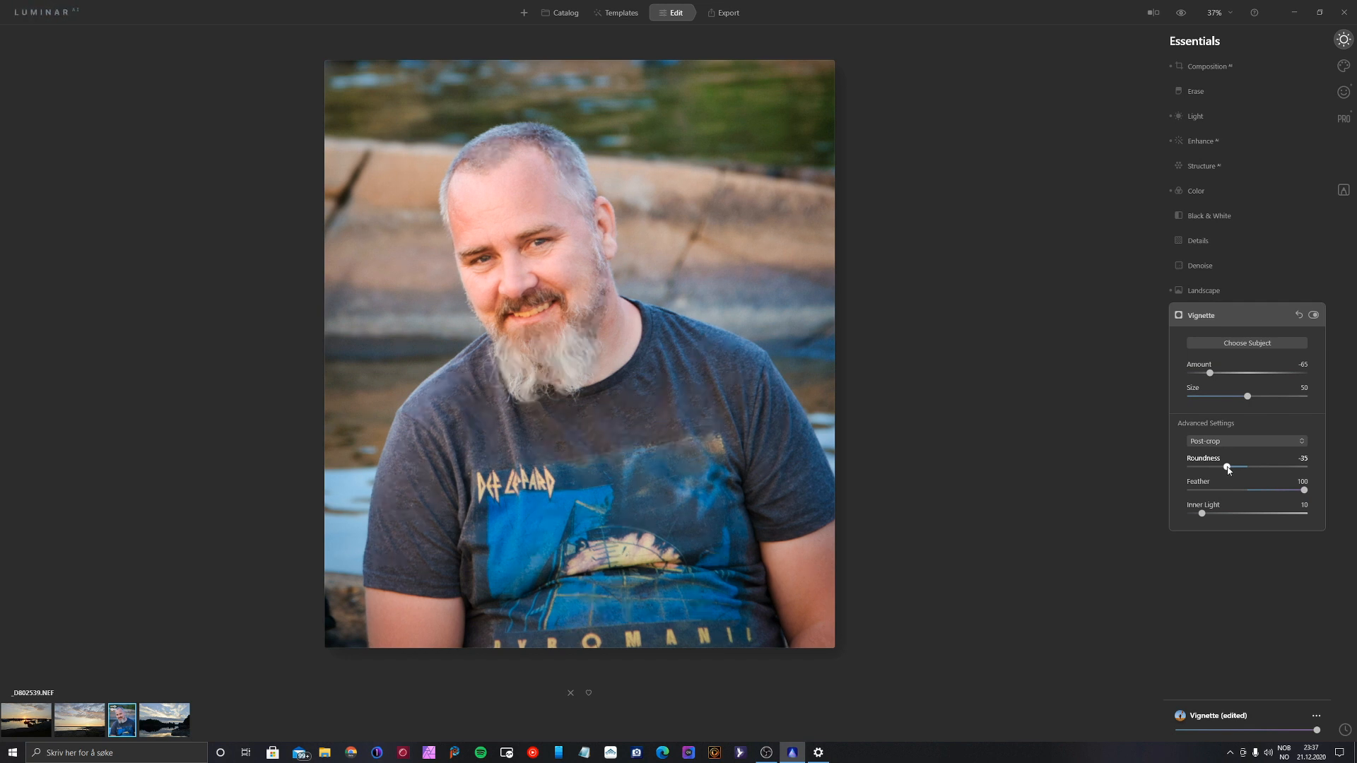
pyautogui.moveTo(1304, 490); pyautogui.dragTo(1147, 481)
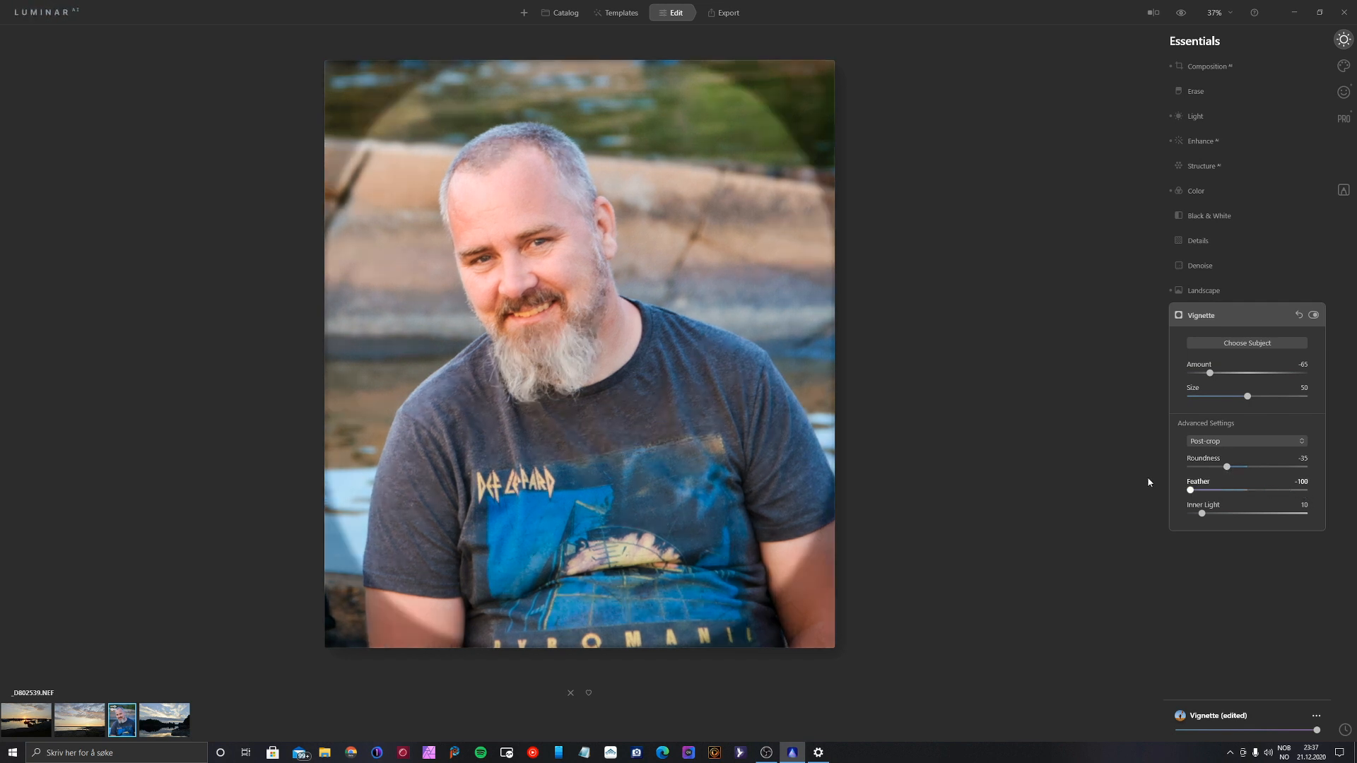
pyautogui.moveTo(1210, 375); pyautogui.dragTo(1166, 385)
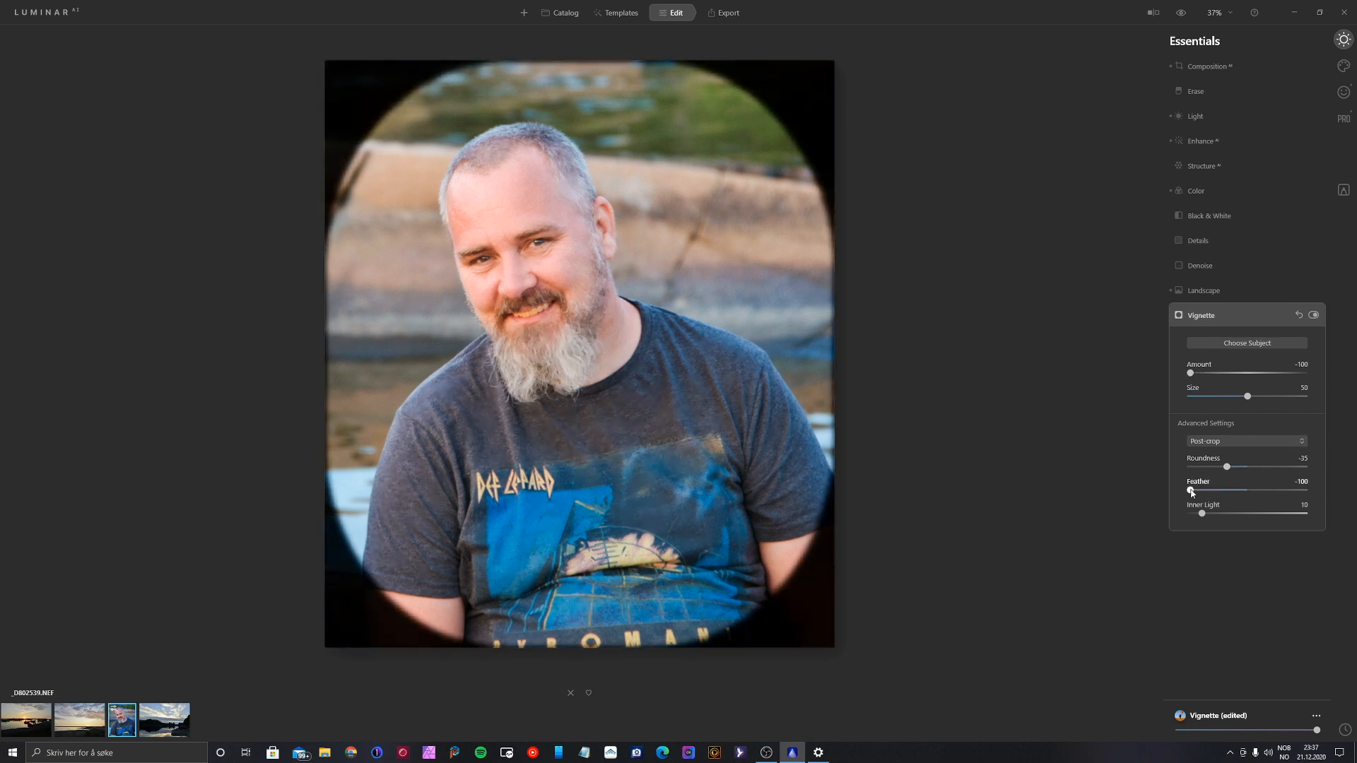
pyautogui.moveTo(1227, 470); pyautogui.dragTo(1235, 470)
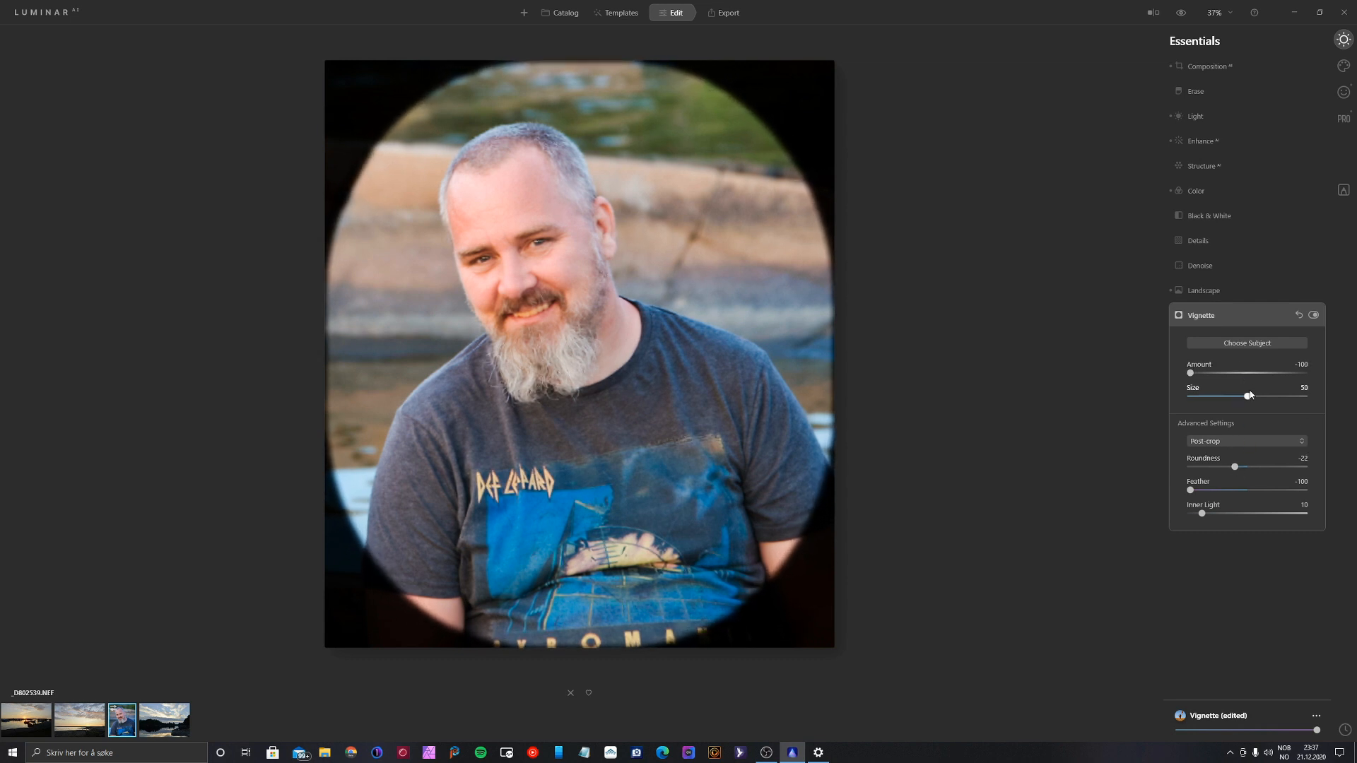
pyautogui.moveTo(1247, 398); pyautogui.dragTo(1233, 402)
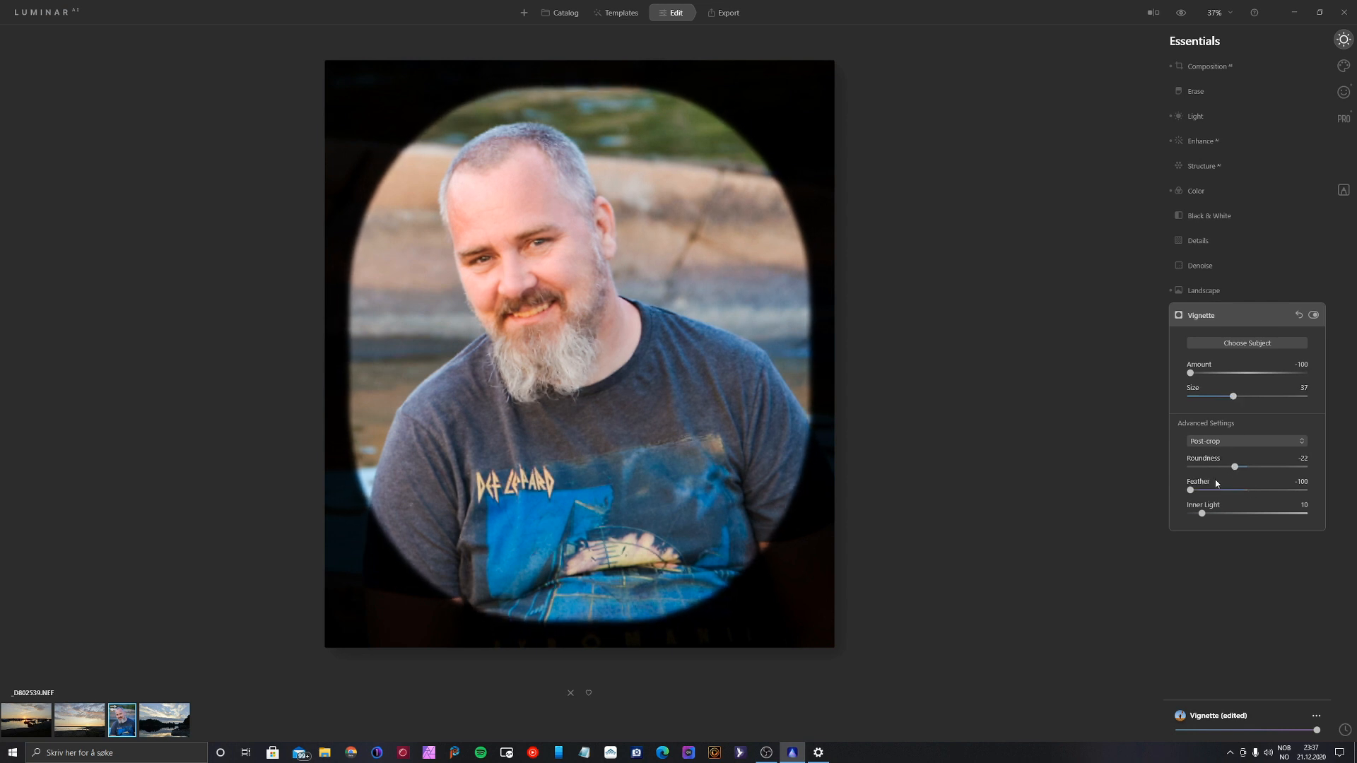
# Step: Soften the vignette with Feather 100, Inner Light 24 and Amount -76
pyautogui.moveTo(1190, 490); pyautogui.dragTo(1315, 495)
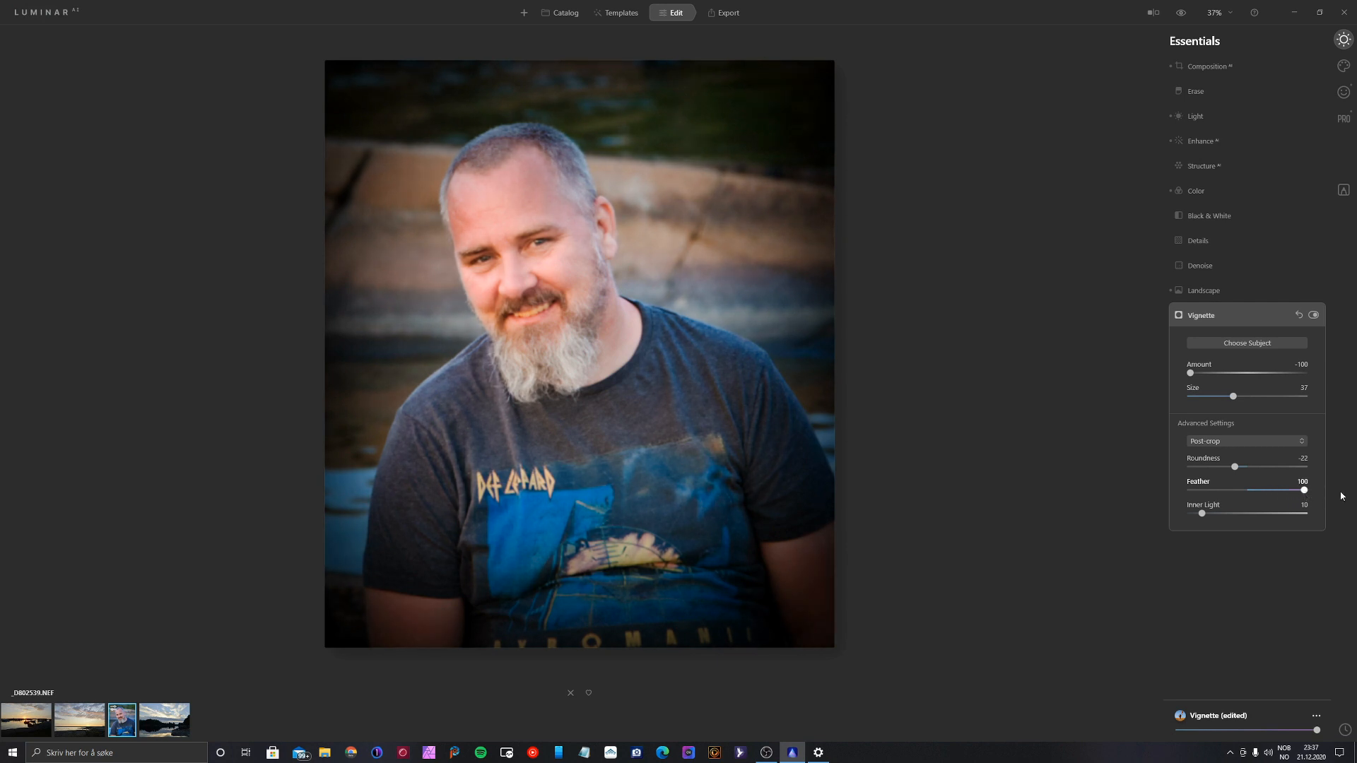
pyautogui.moveTo(1204, 518); pyautogui.dragTo(1216, 517)
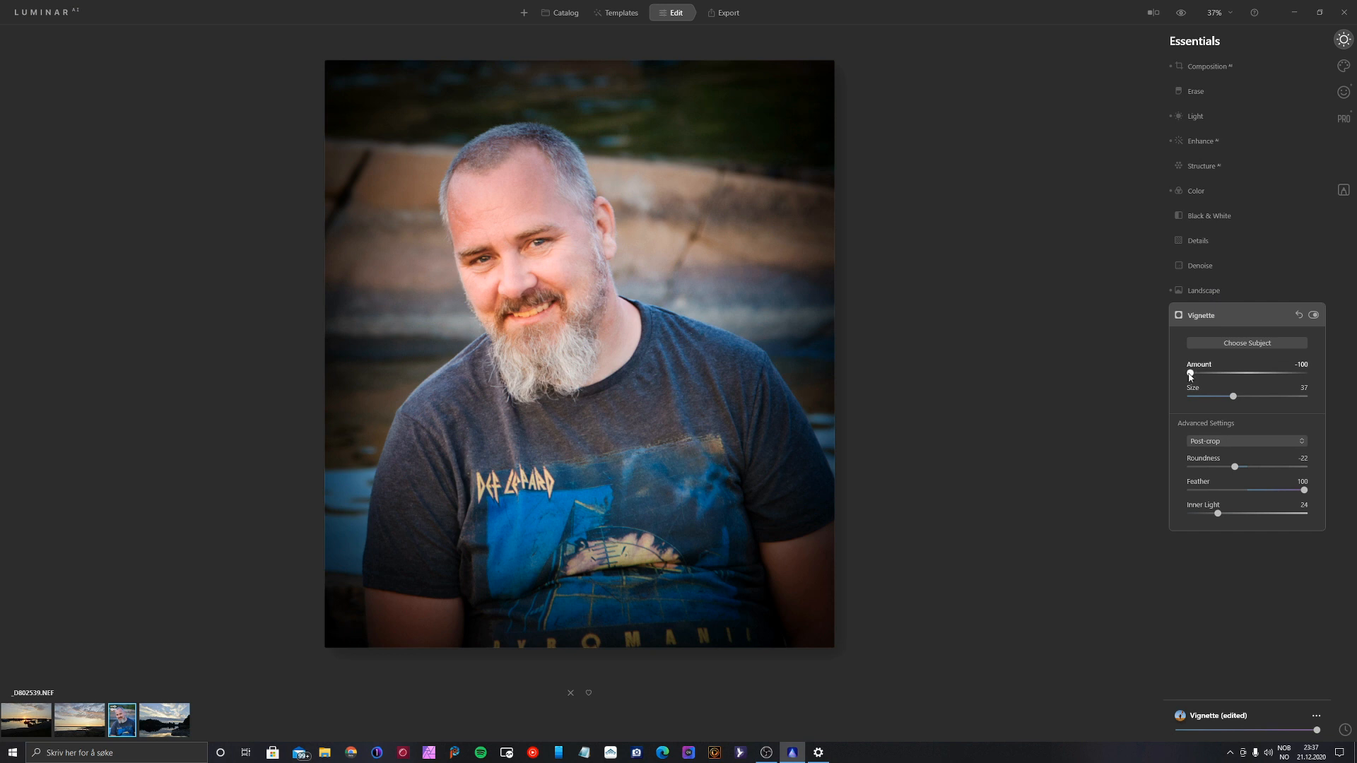
pyautogui.moveTo(1190, 377); pyautogui.dragTo(1205, 379)
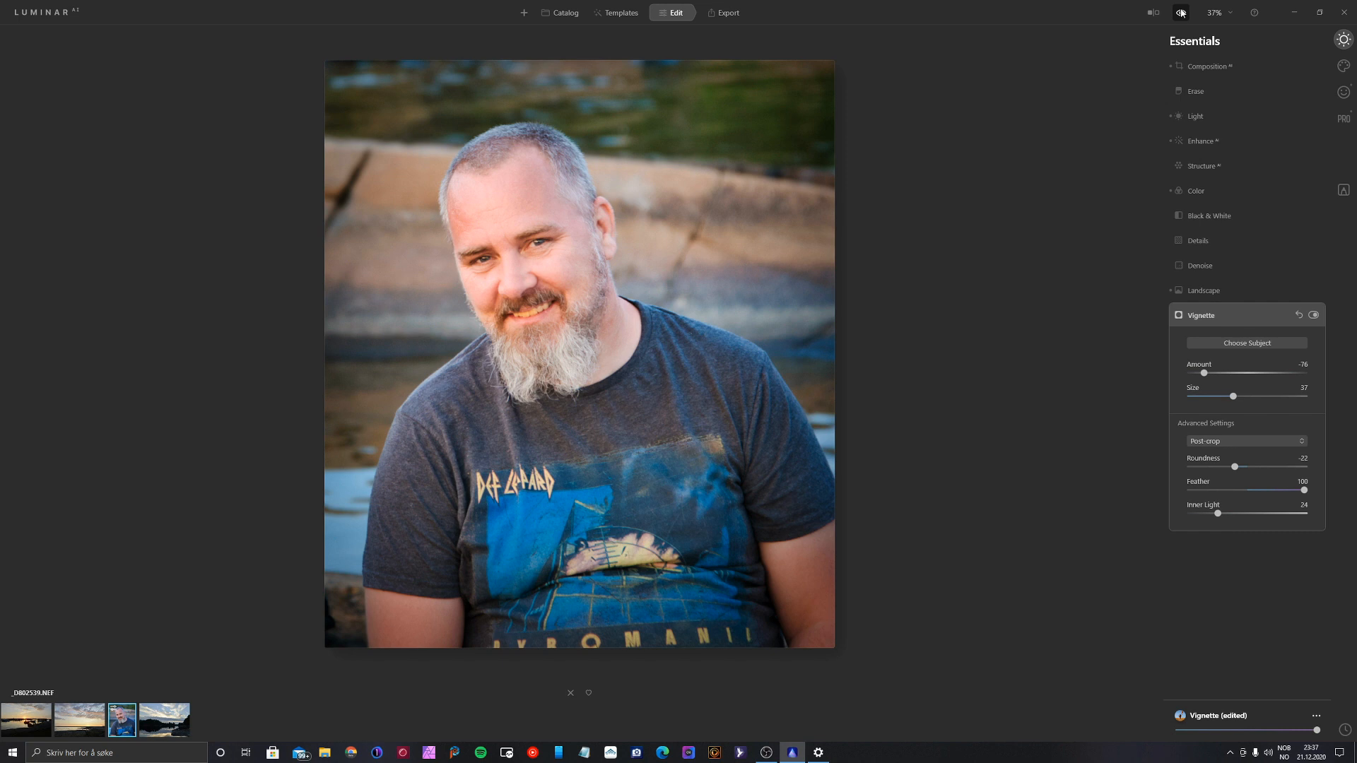
# Step: Compare the vignetted portrait with its unedited original
pyautogui.click(1181, 12)
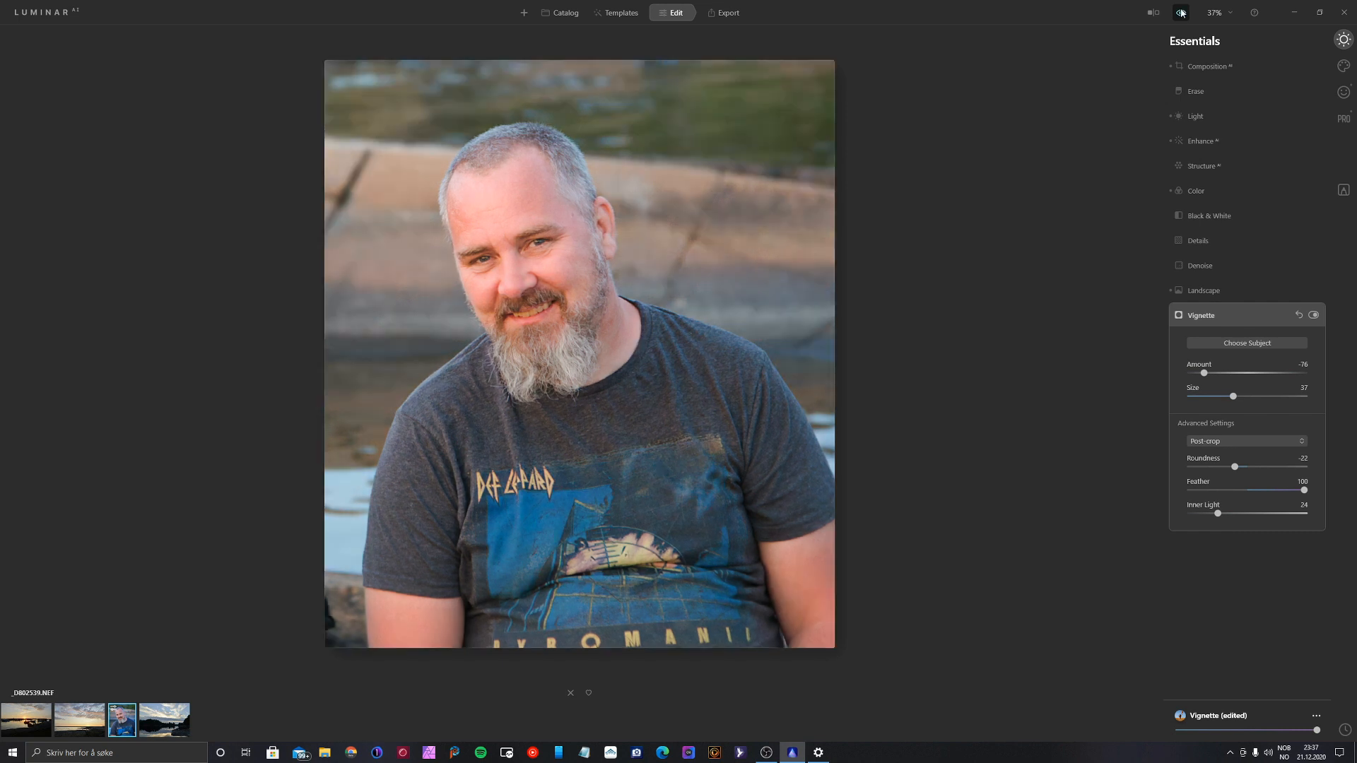
pyautogui.click(1181, 13)
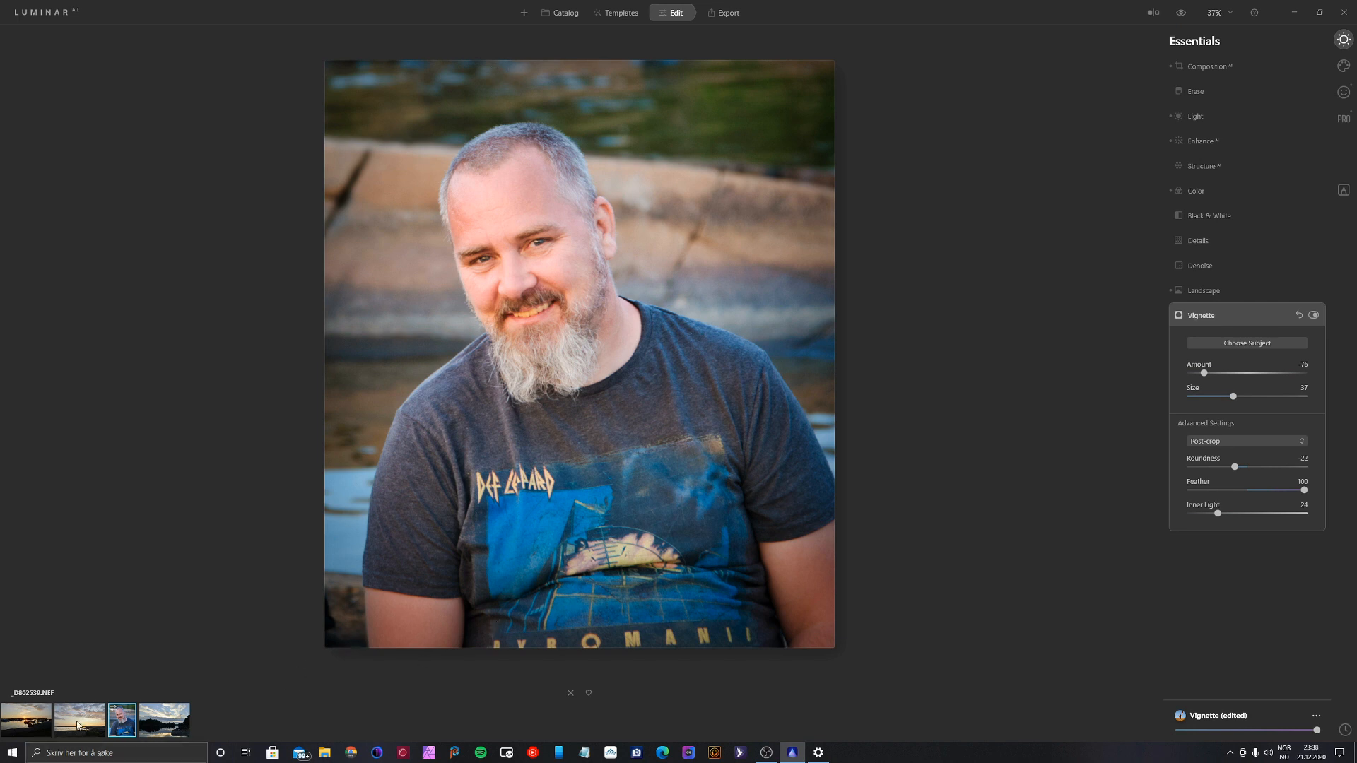
# Step: Return to the Demo album and open the second photo, the cloudy sunset over coastal rocks
pyautogui.click(602, 14)
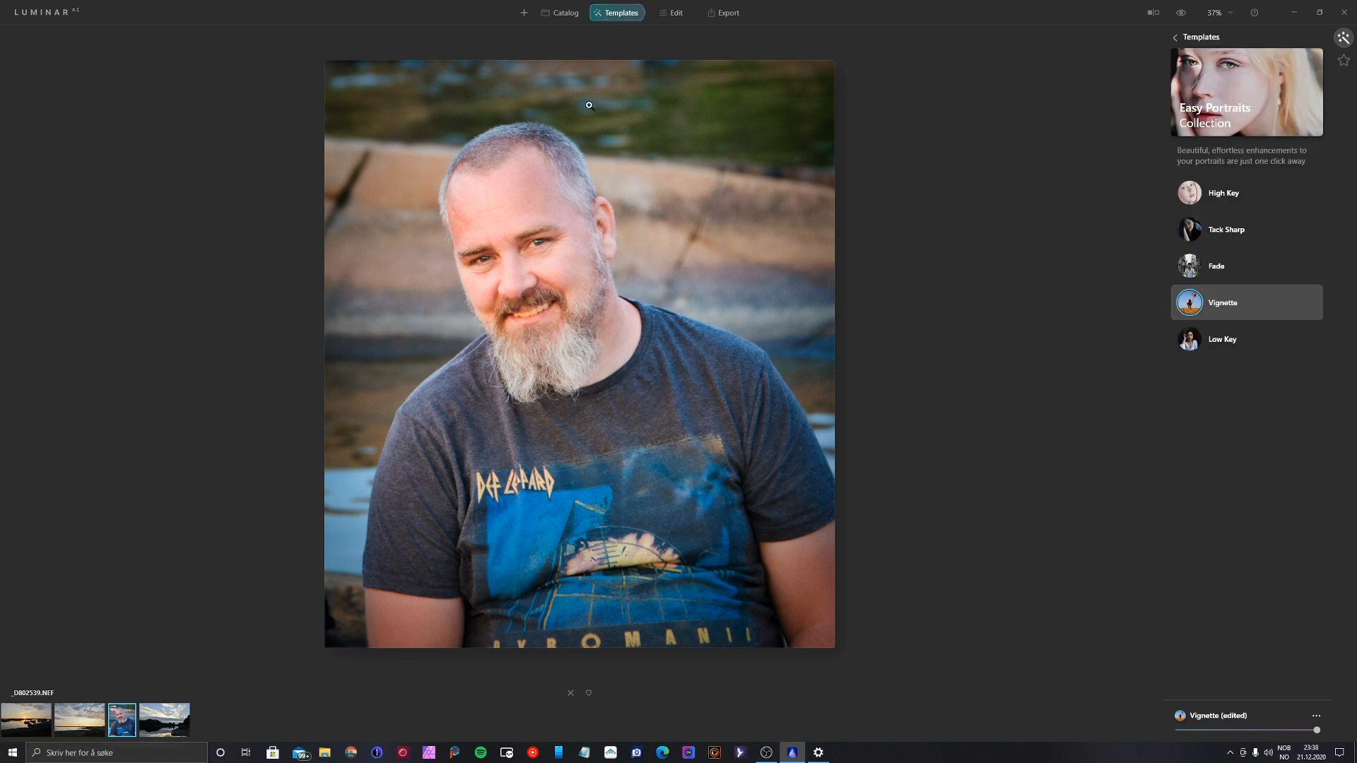
pyautogui.click(560, 14)
pyautogui.click(69, 94)
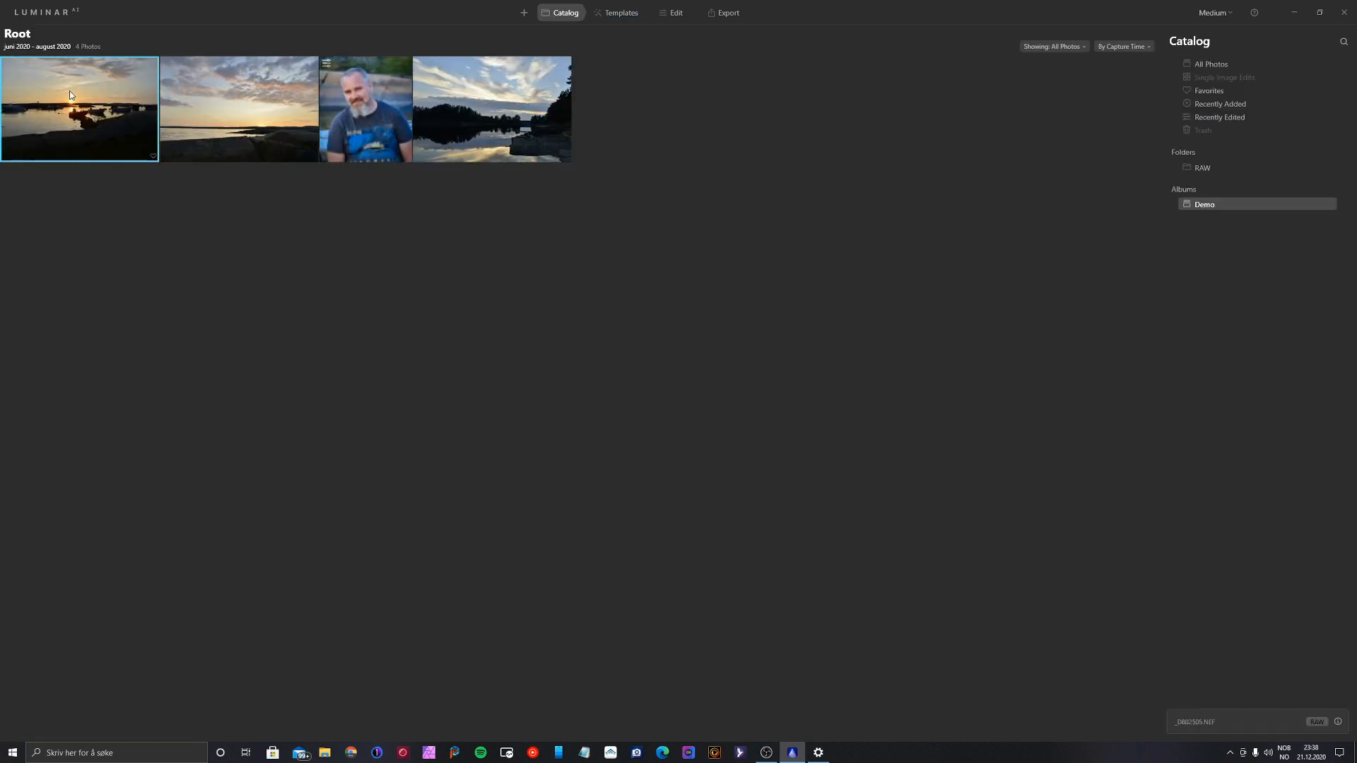
pyautogui.doubleClick(265, 82)
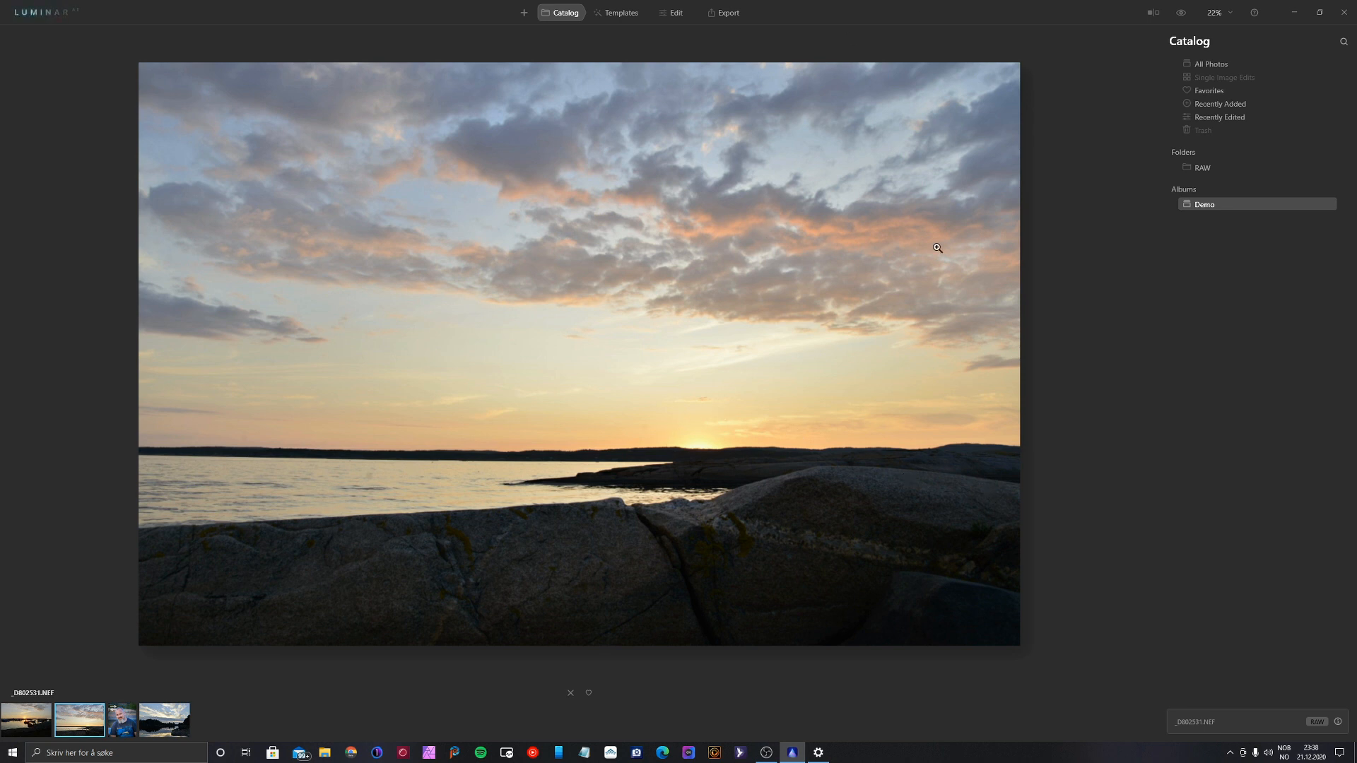
# Step: Open the Easy Landscapes template collection suggested for the sunset photo
pyautogui.click(633, 16)
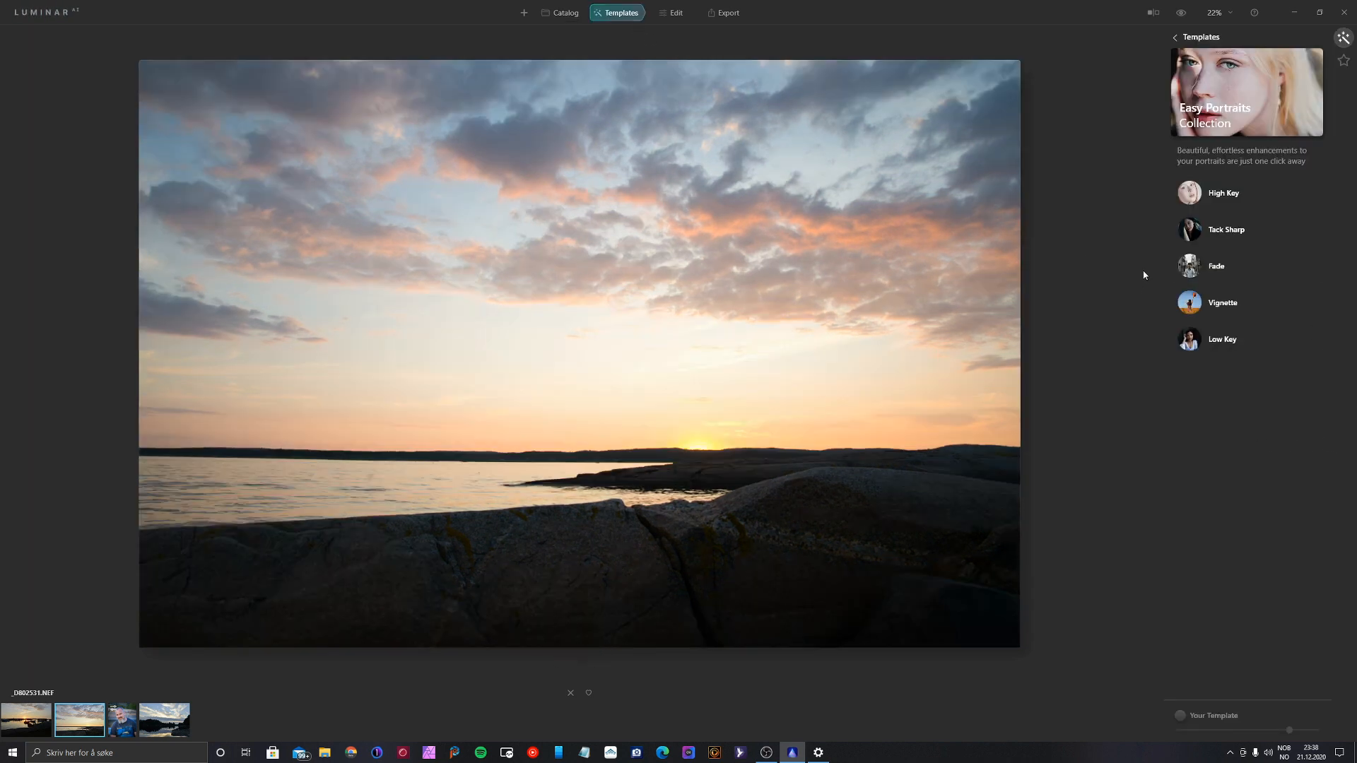
pyautogui.click(1177, 37)
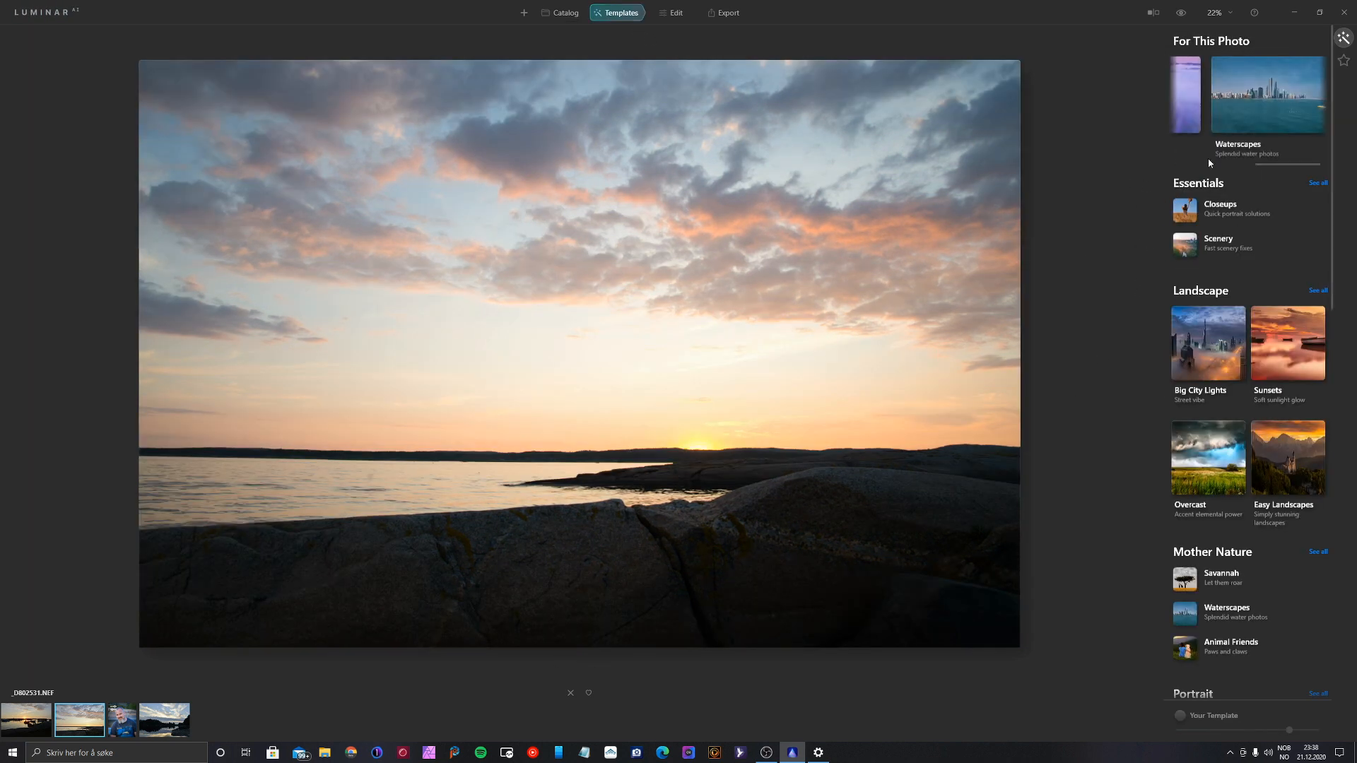
pyautogui.moveTo(1299, 164); pyautogui.dragTo(1183, 163)
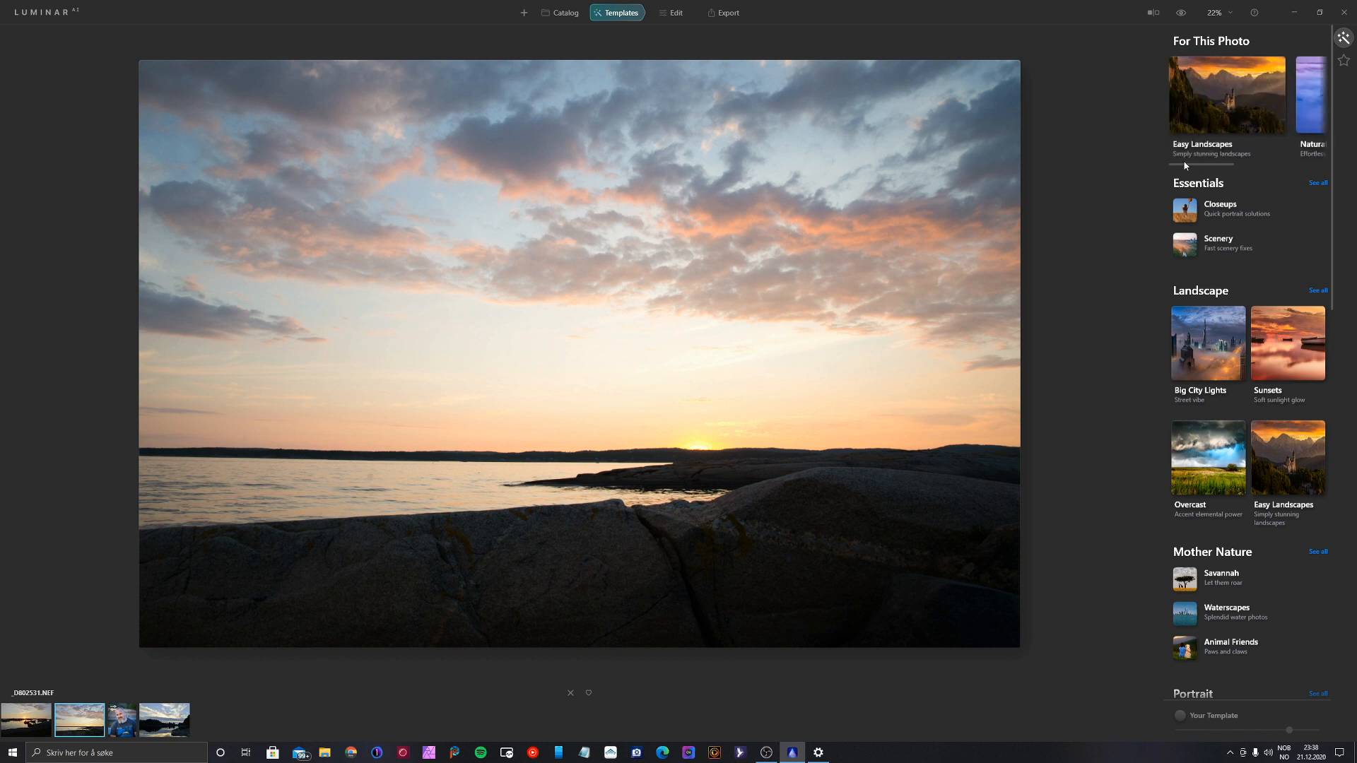
pyautogui.click(1240, 113)
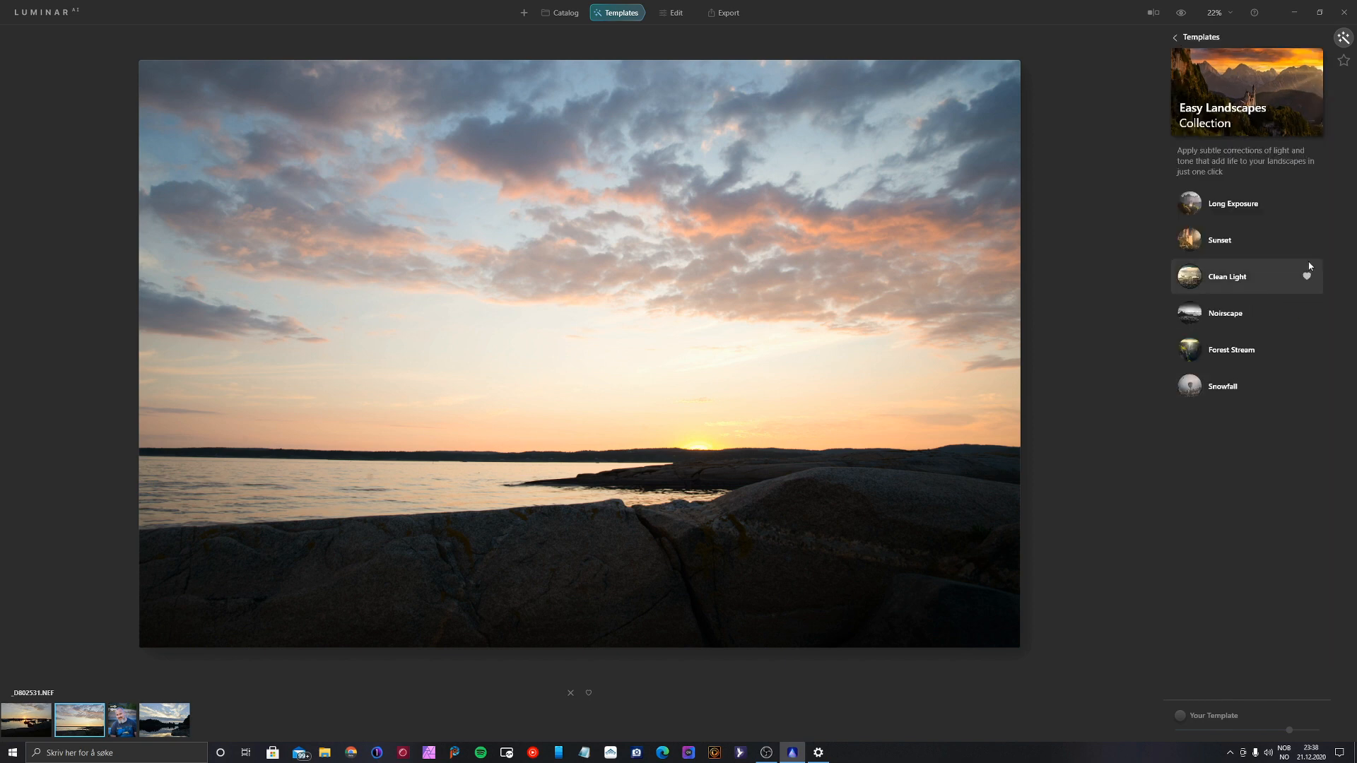
# Step: Try the Long Exposure and Sunset templates on the photo, then apply the Clean Light template
pyautogui.click(1247, 207)
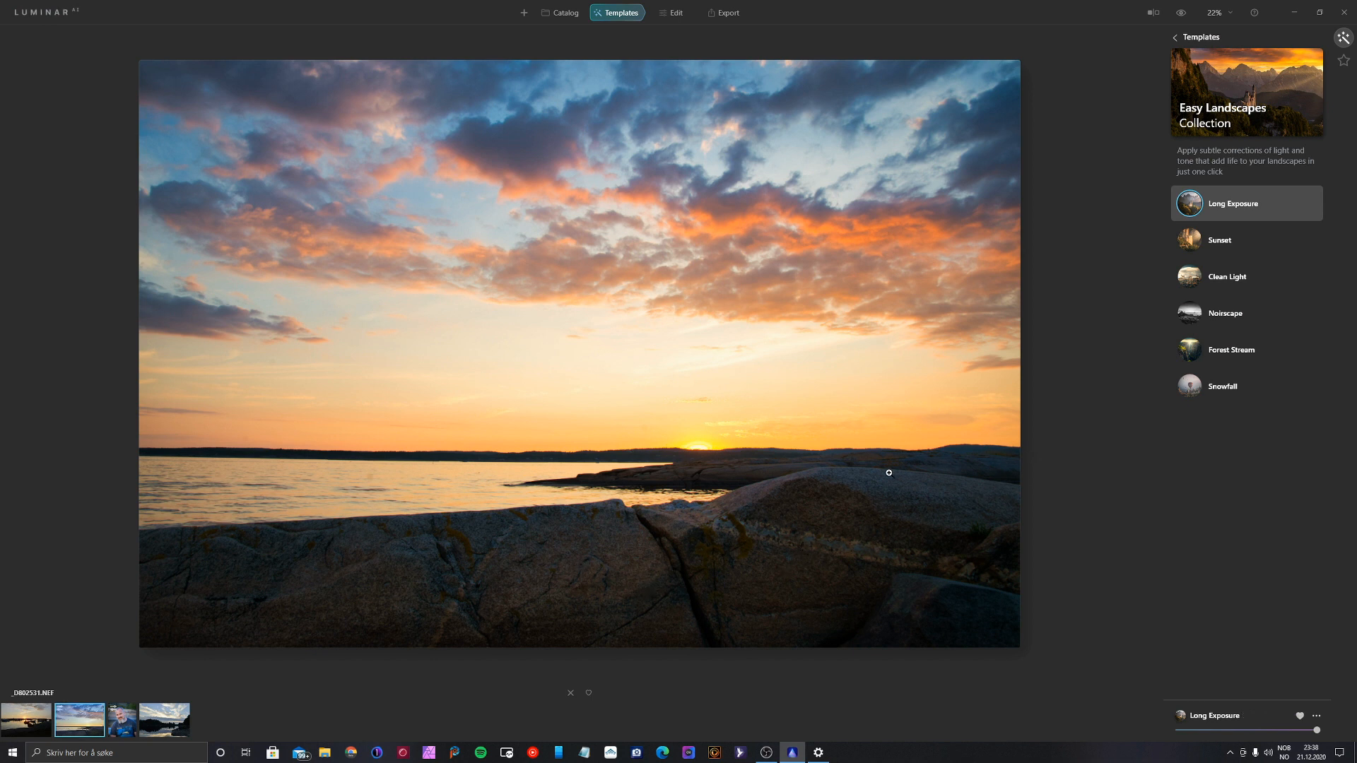
pyautogui.click(1229, 246)
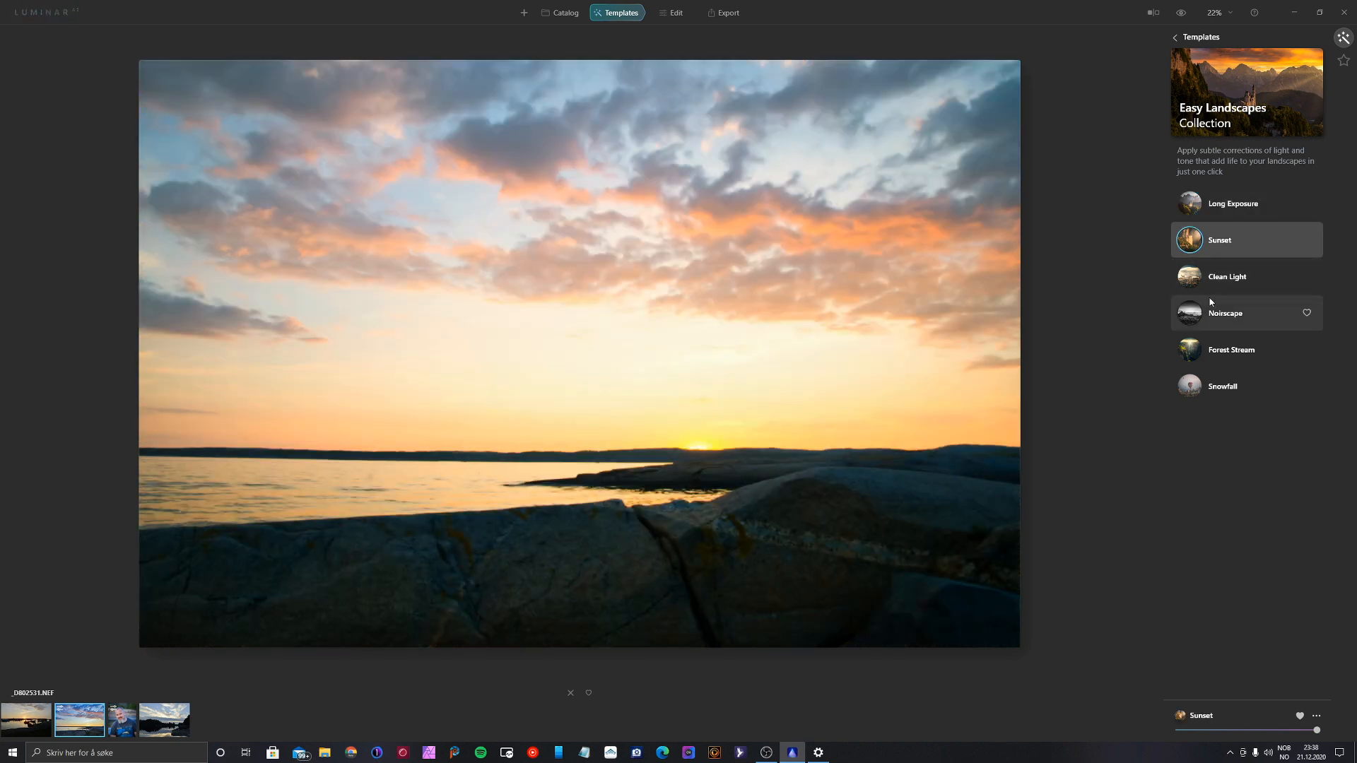
pyautogui.click(1219, 283)
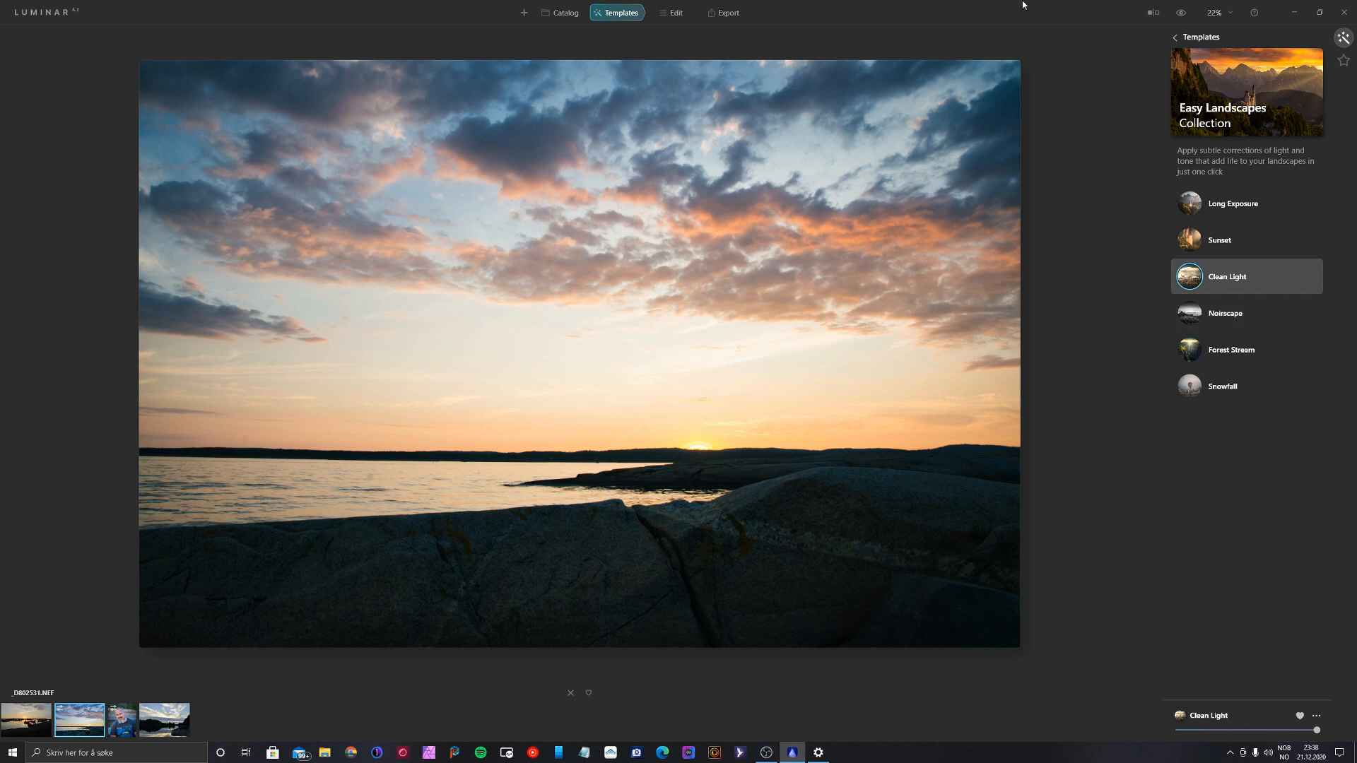
# Step: Compare the Clean Light version of the sunset photo repeatedly with the unedited original
pyautogui.click(1181, 14)
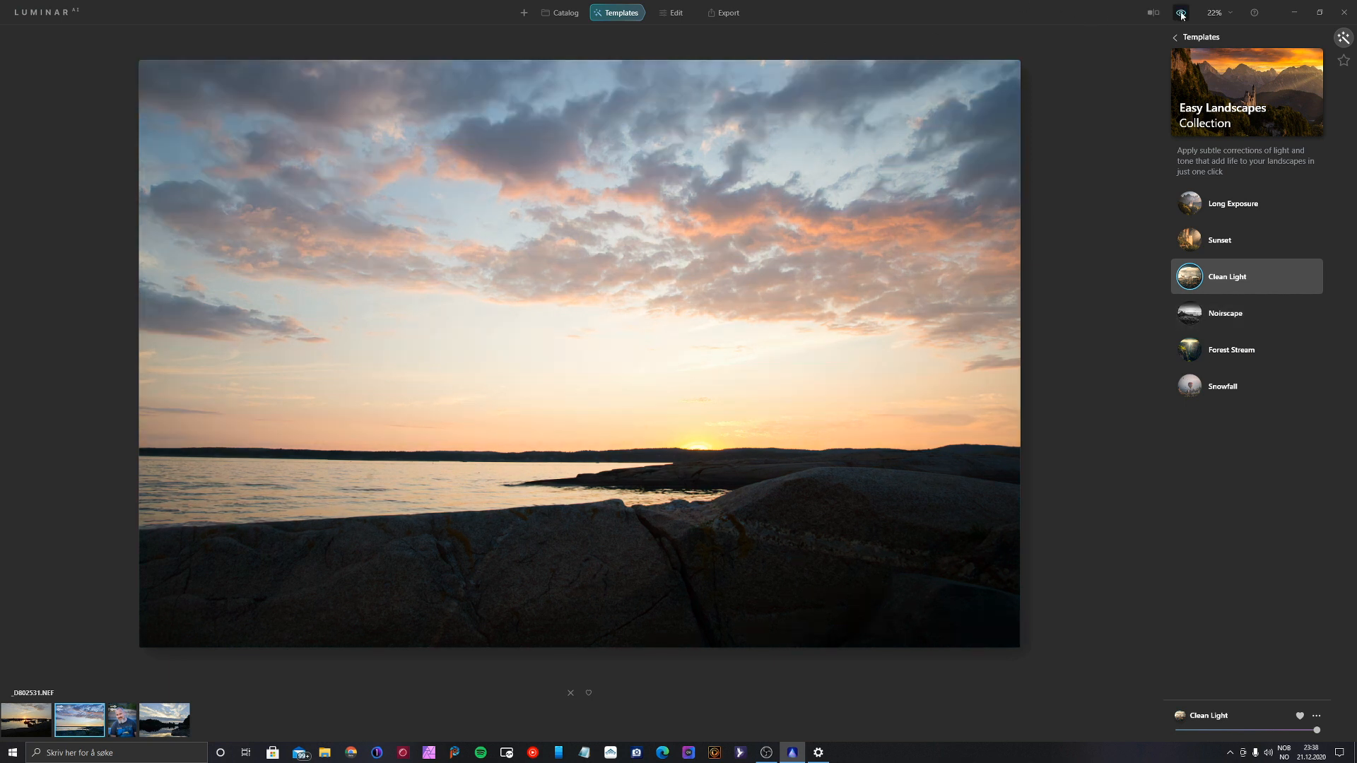
pyautogui.click(1181, 14)
pyautogui.click(1181, 15)
pyautogui.click(1181, 15)
pyautogui.click(1180, 15)
pyautogui.click(1181, 14)
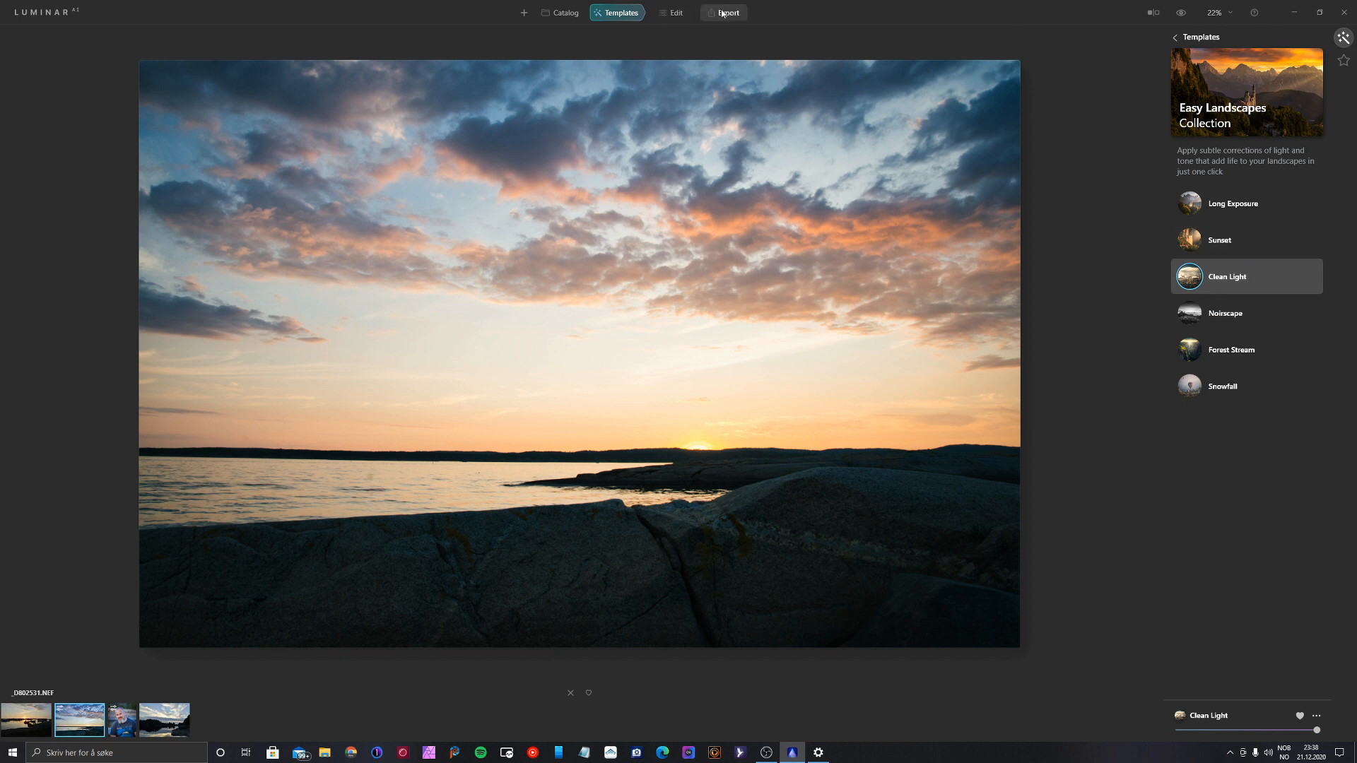
# Step: Warm the sunset photo with Temperature 4406, Tint 7 and a landscape Golden Hour of 43
pyautogui.click(672, 14)
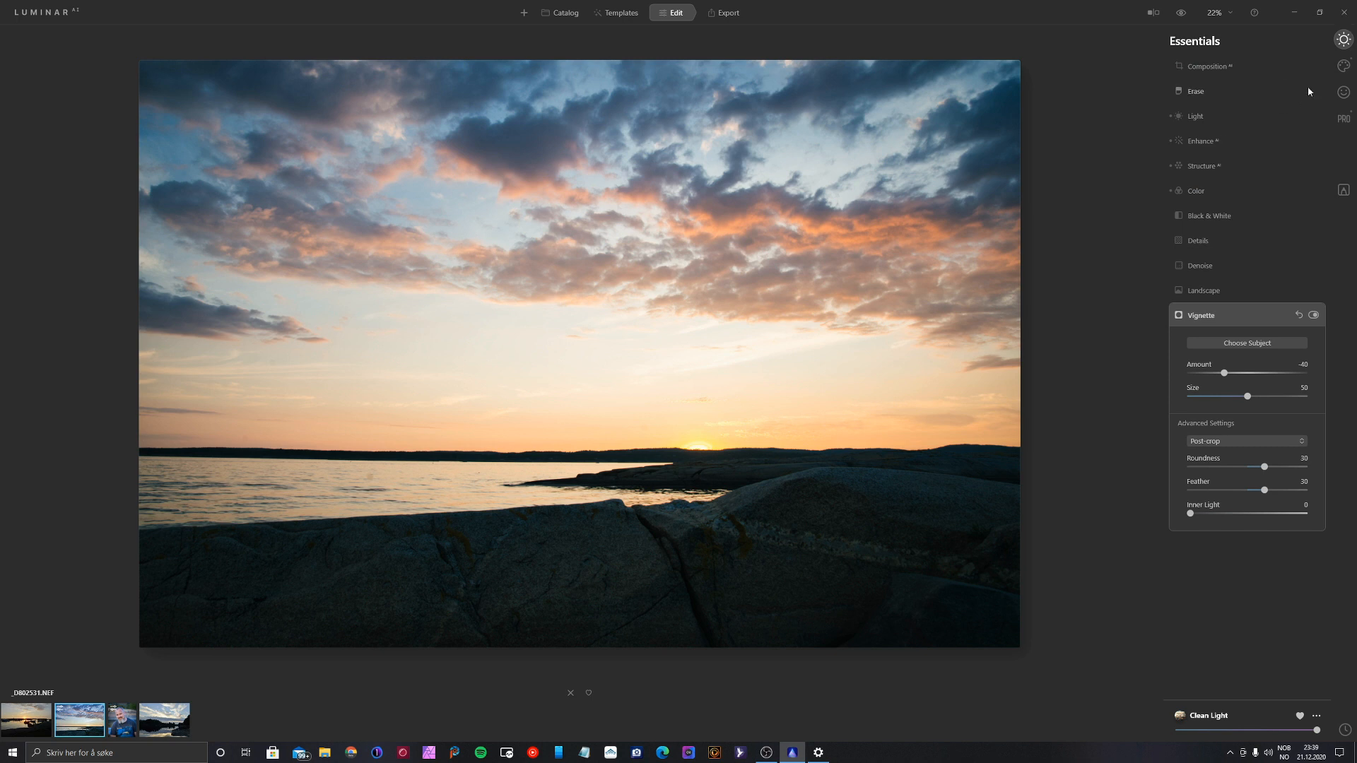
pyautogui.click(1195, 119)
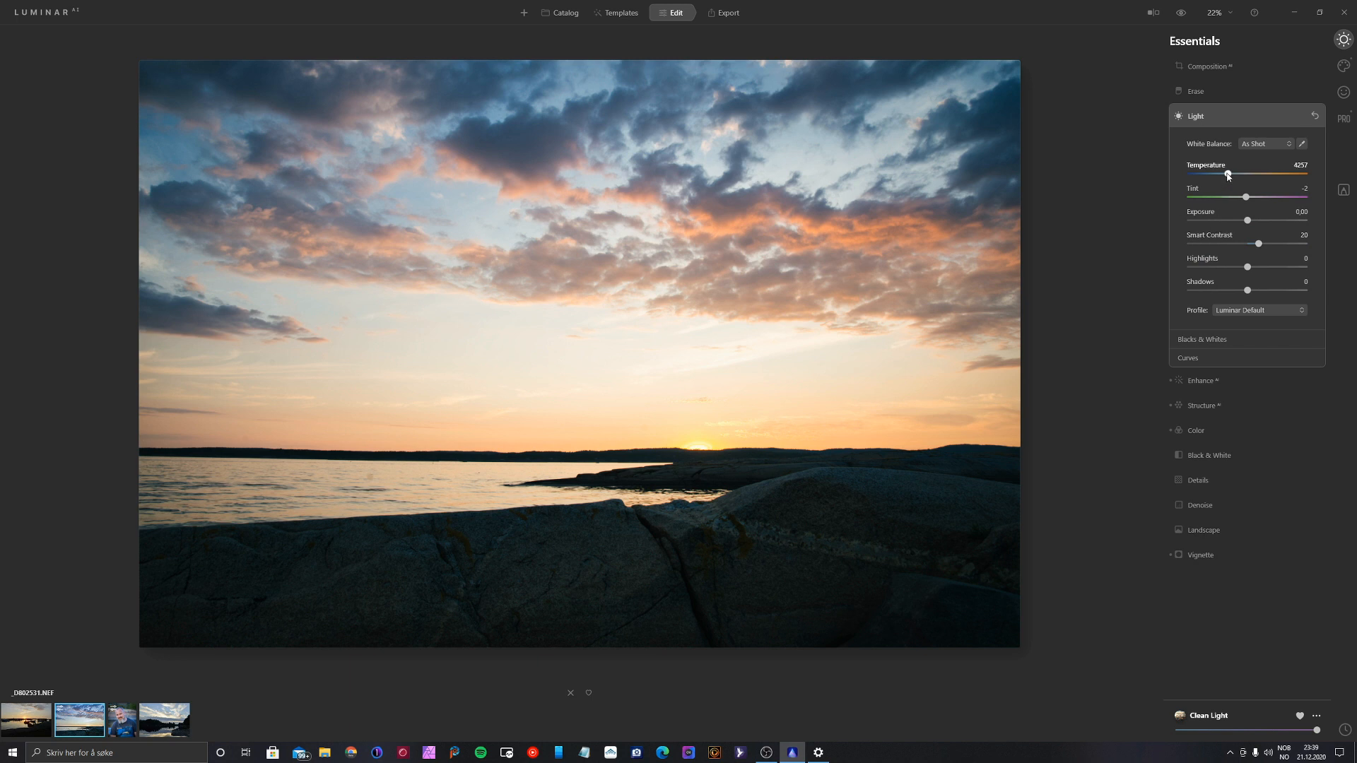
pyautogui.moveTo(1228, 177); pyautogui.dragTo(1230, 177)
pyautogui.moveTo(1245, 202); pyautogui.dragTo(1250, 202)
pyautogui.moveTo(1250, 202); pyautogui.dragTo(1252, 201)
pyautogui.click(1201, 530)
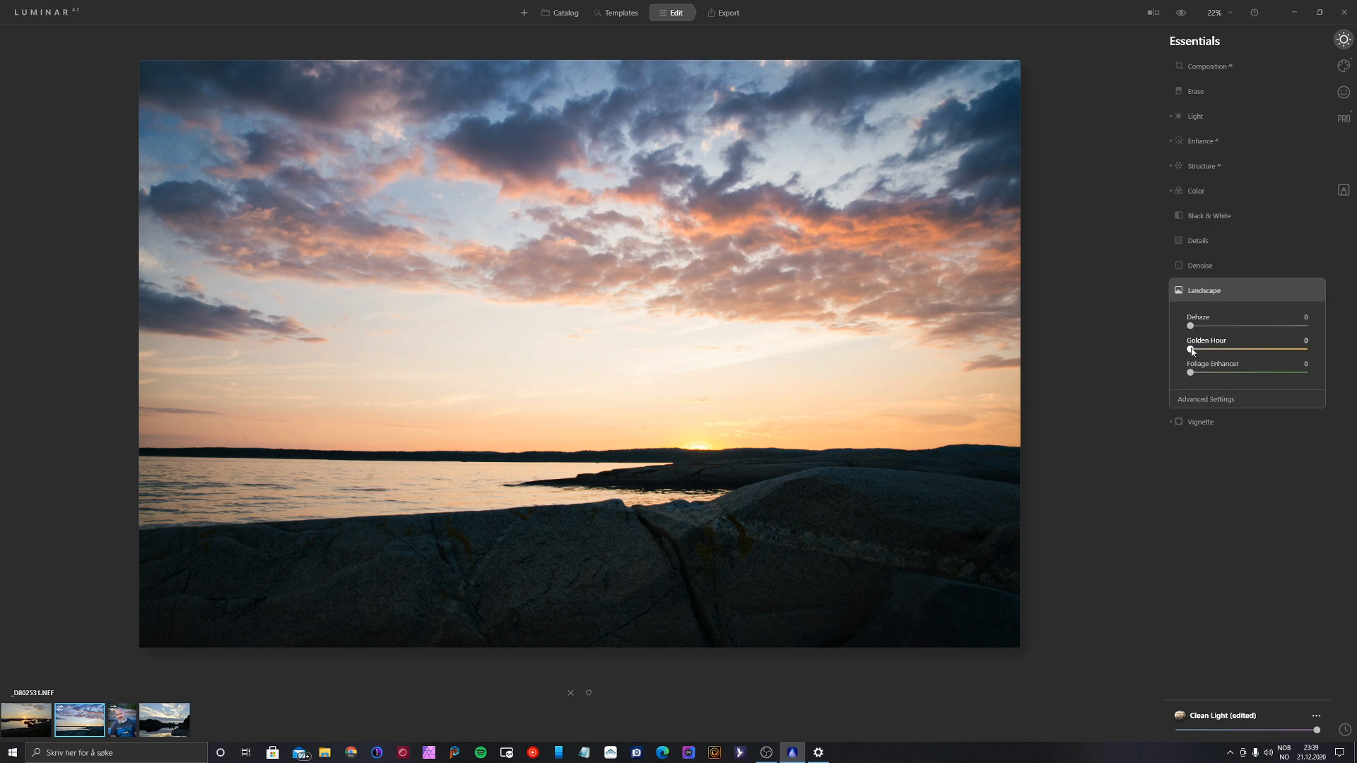
pyautogui.moveTo(1191, 350); pyautogui.dragTo(1241, 352)
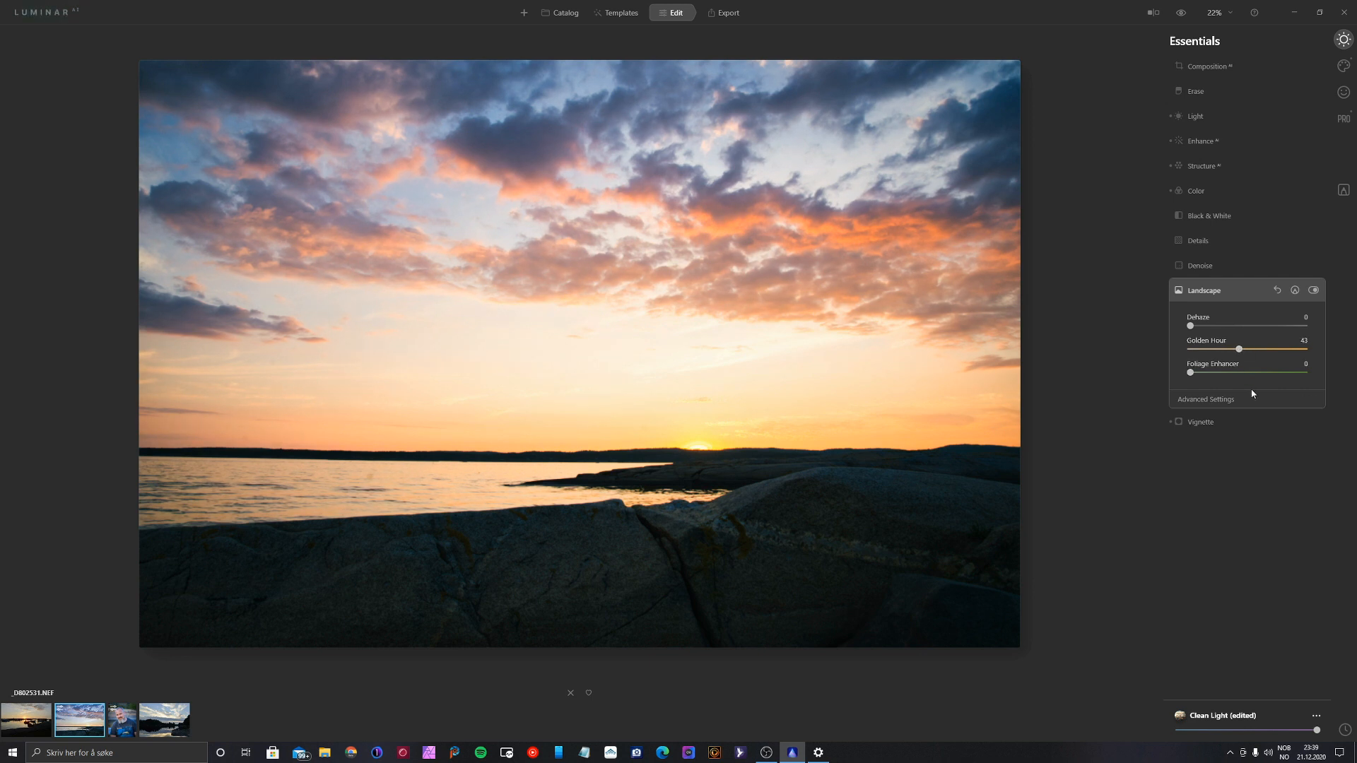
# Step: Set the photo's Highlights to -65 and Shadows to 17, and raise Smart Contrast slightly
pyautogui.click(1195, 117)
pyautogui.moveTo(1248, 273)
pyautogui.mouseDown()
pyautogui.moveTo(1210, 276)
pyautogui.moveTo(1251, 291)
pyautogui.mouseUp()
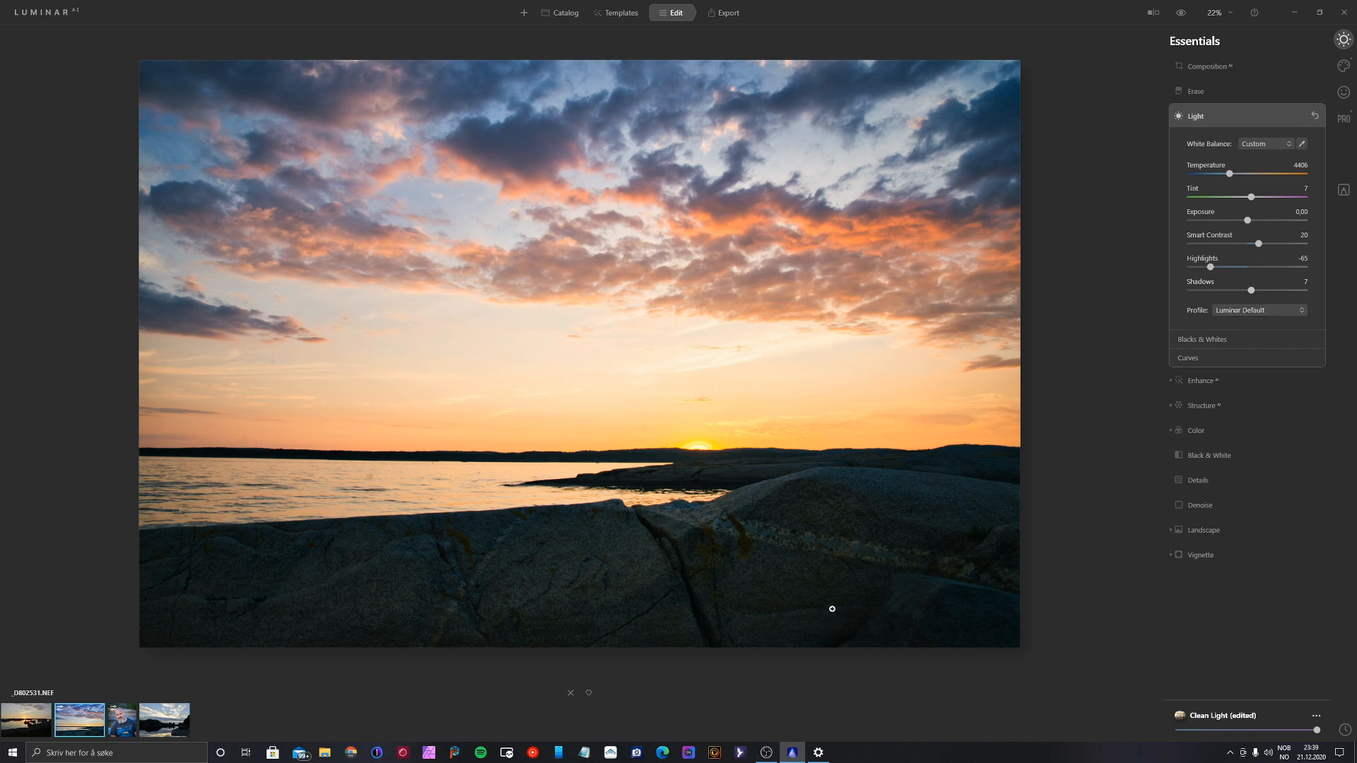
pyautogui.moveTo(1253, 294); pyautogui.dragTo(1257, 295)
pyautogui.moveTo(1258, 295); pyautogui.dragTo(1260, 294)
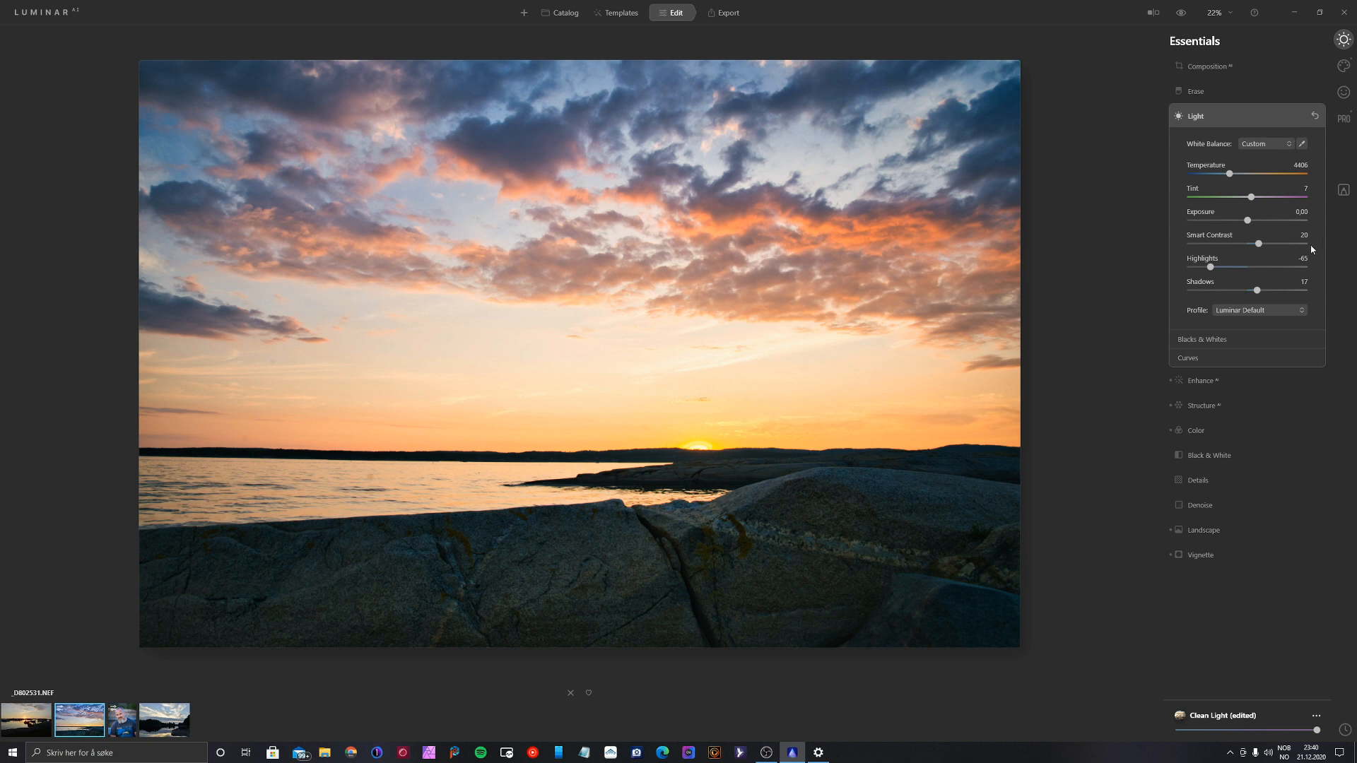
pyautogui.click(1258, 289)
pyautogui.moveTo(1257, 248); pyautogui.dragTo(1264, 247)
# Step: Set Enhance AI's Accent to 72 and Sky Enhancer to 37, and compare the result with the original
pyautogui.click(1201, 383)
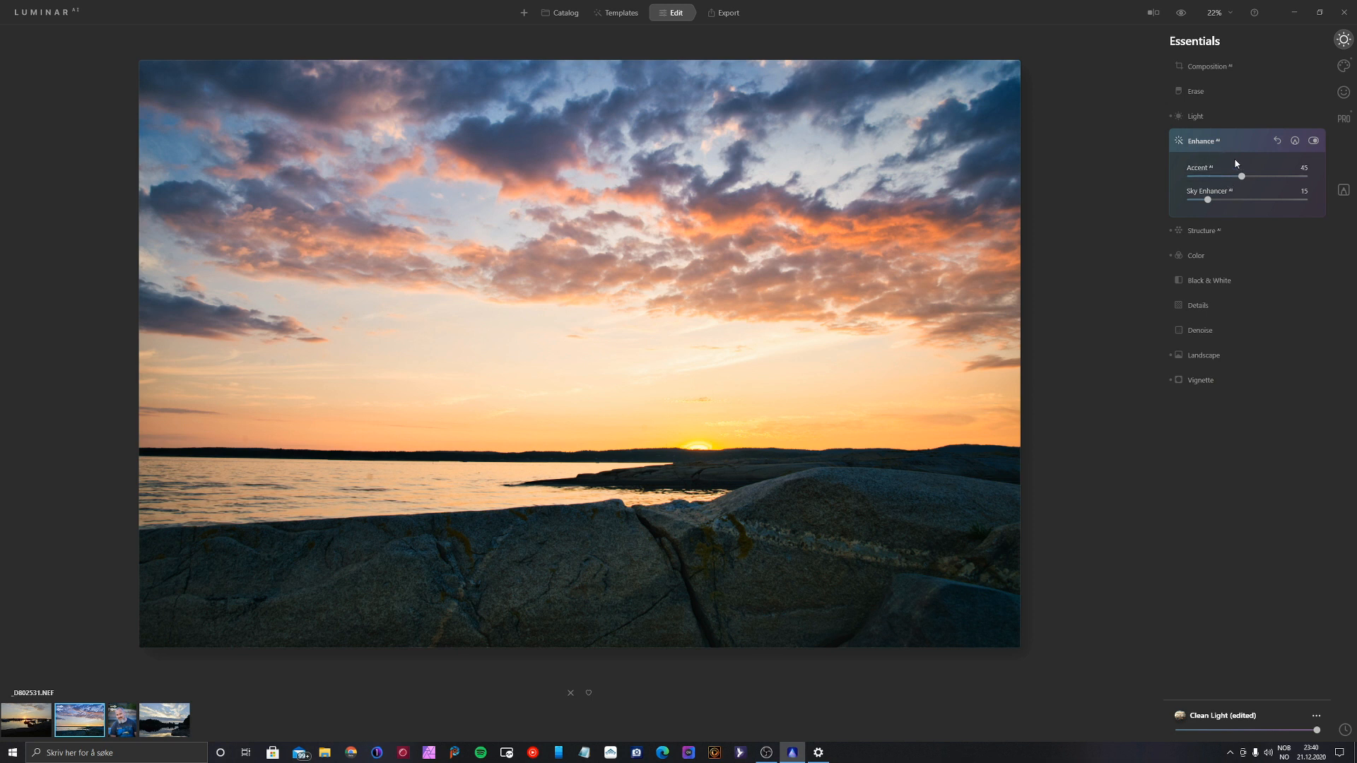
pyautogui.moveTo(1244, 177); pyautogui.dragTo(1272, 182)
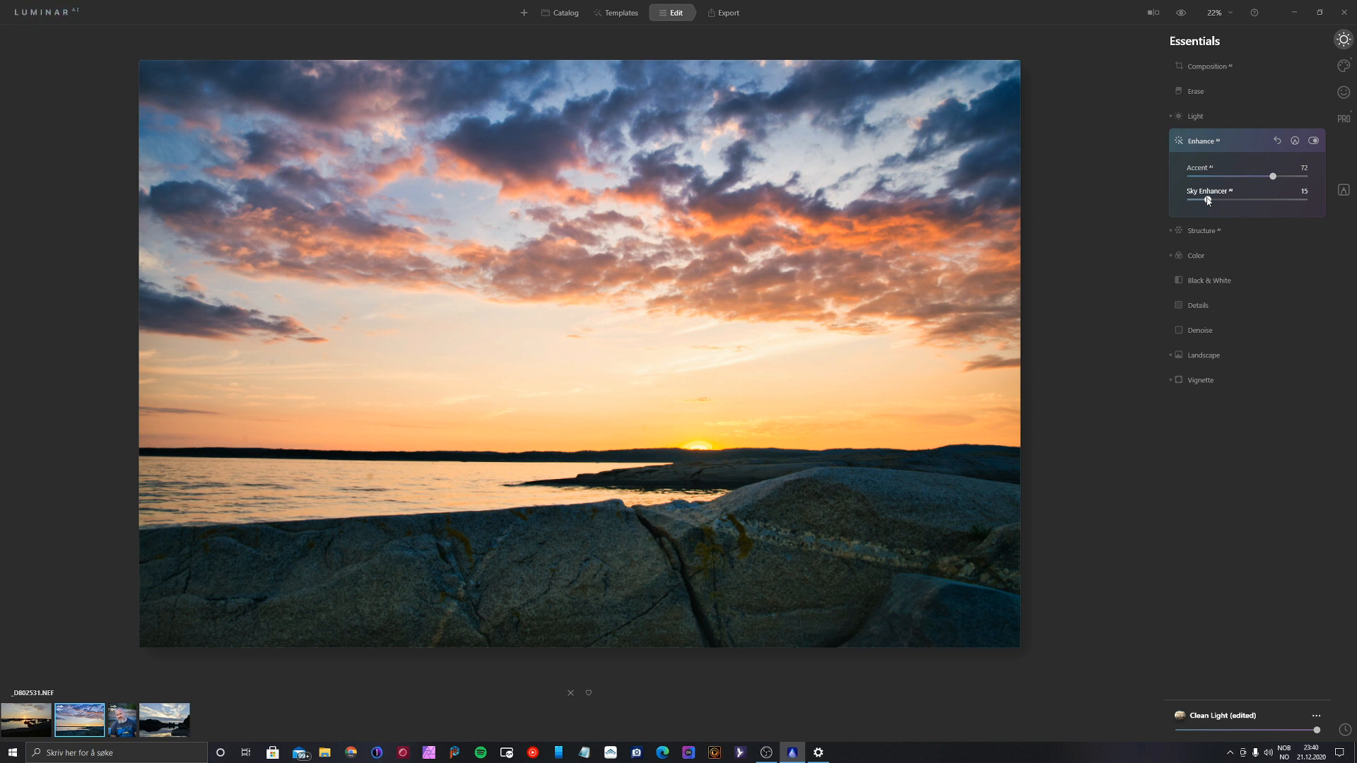
pyautogui.moveTo(1207, 200); pyautogui.dragTo(1234, 211)
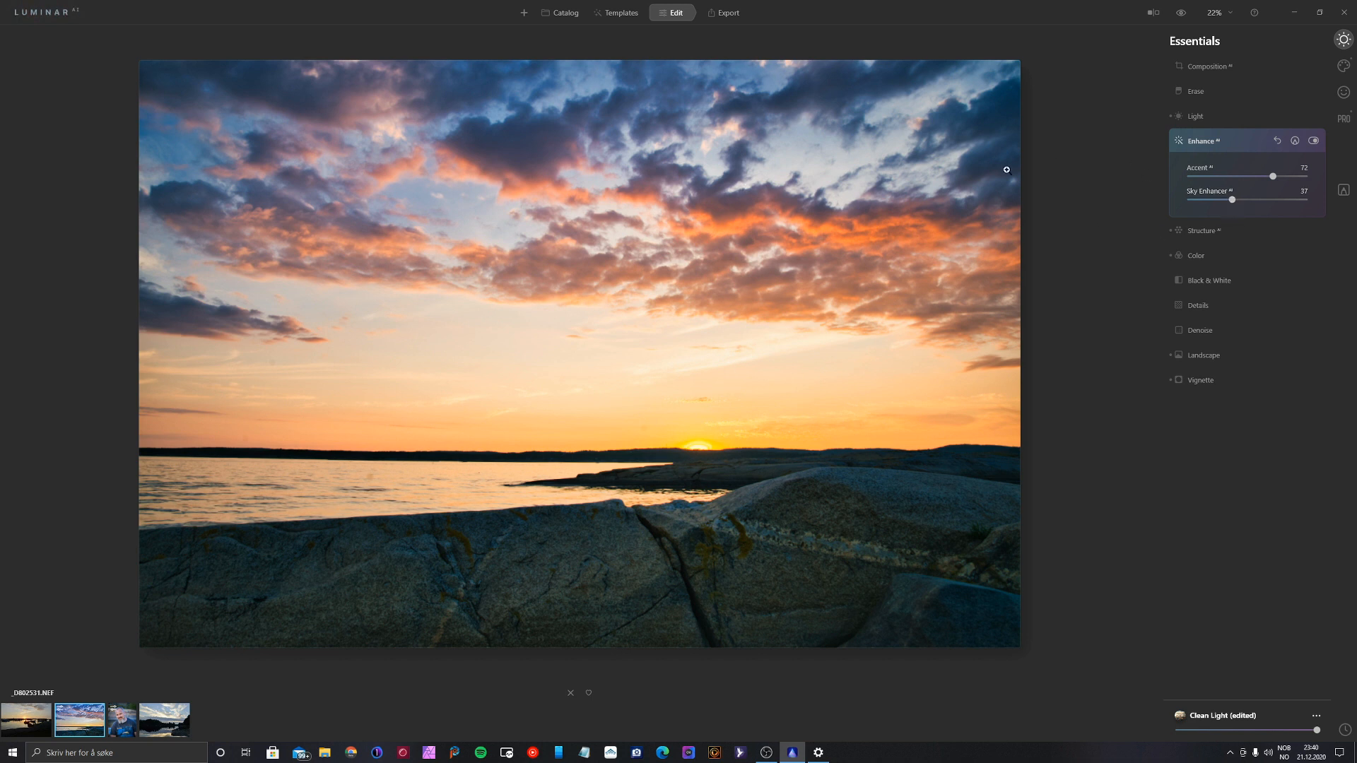
pyautogui.click(1181, 14)
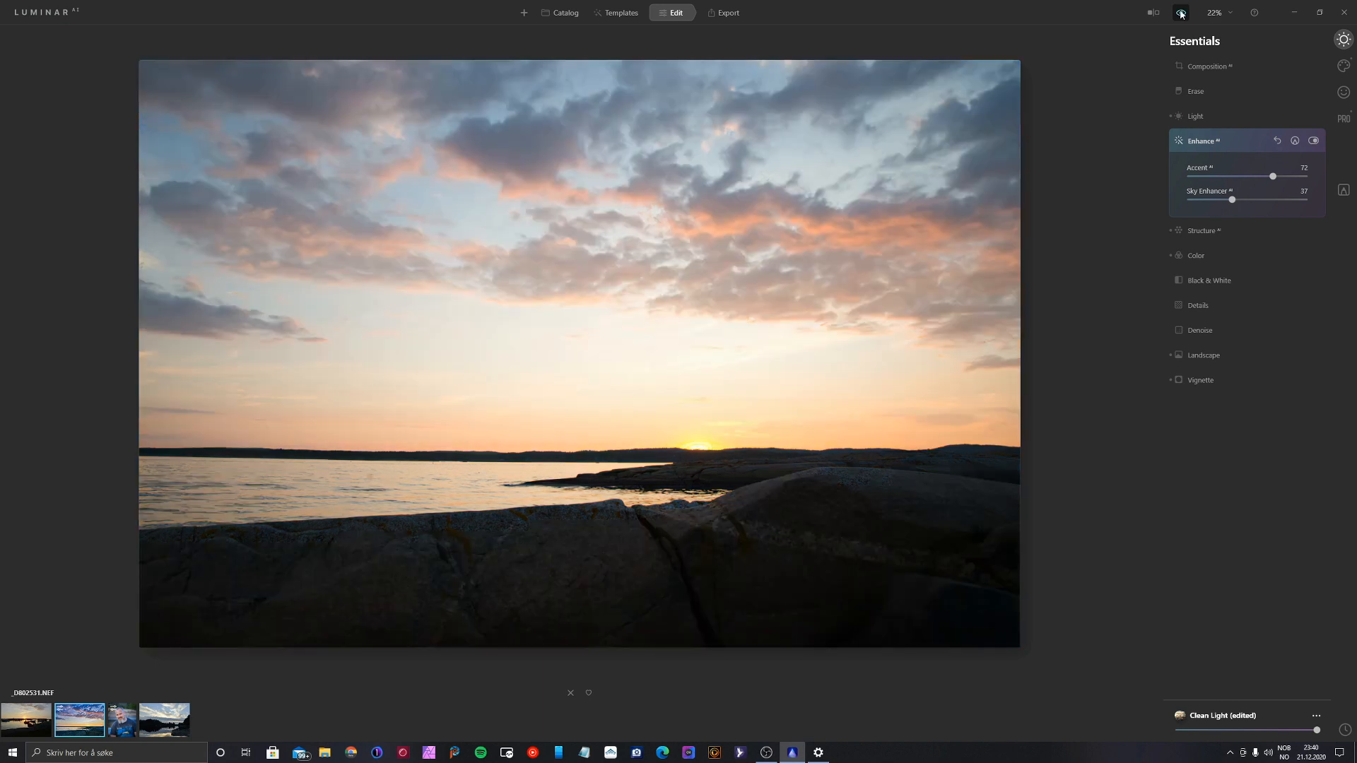
pyautogui.click(1181, 13)
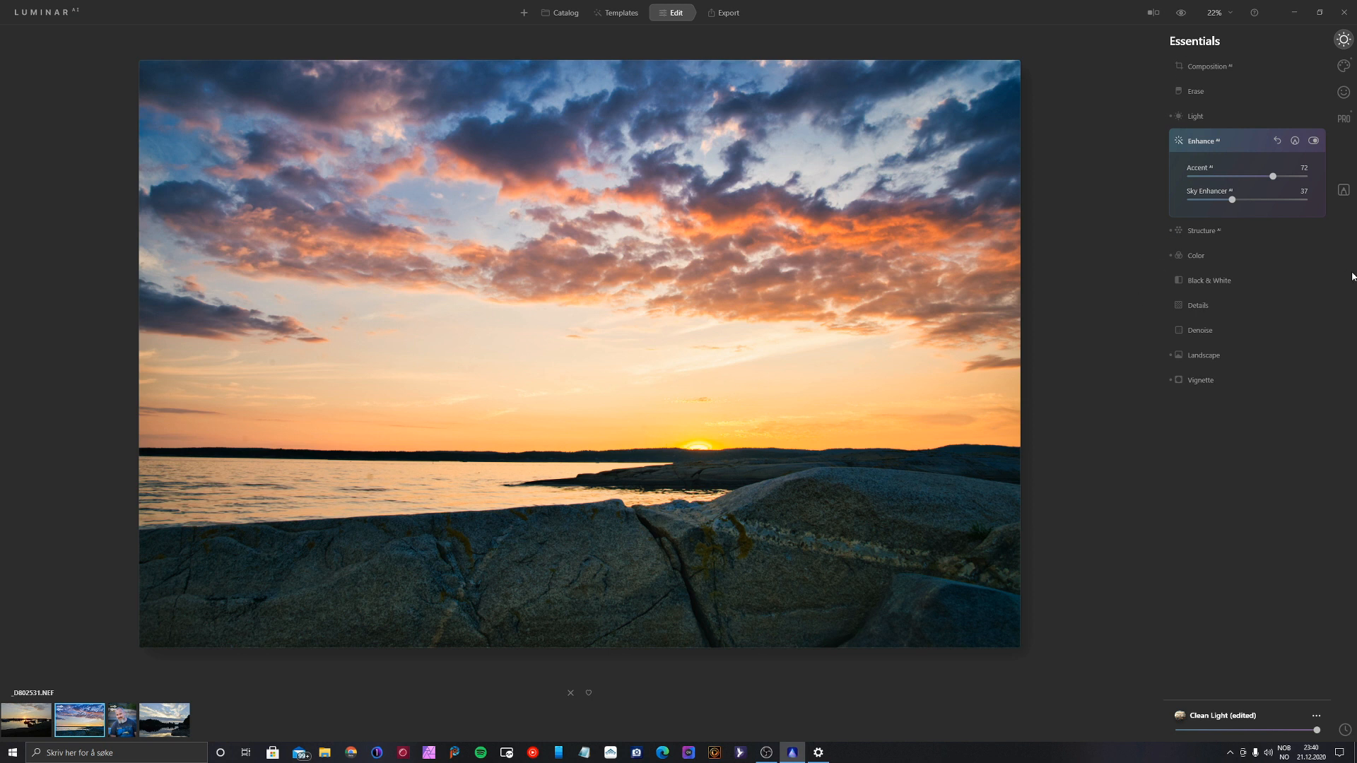
# Step: Lower the Yellow hue, nudge the Cyan hue, and raise the photo's Vibrance to 21
pyautogui.click(1209, 256)
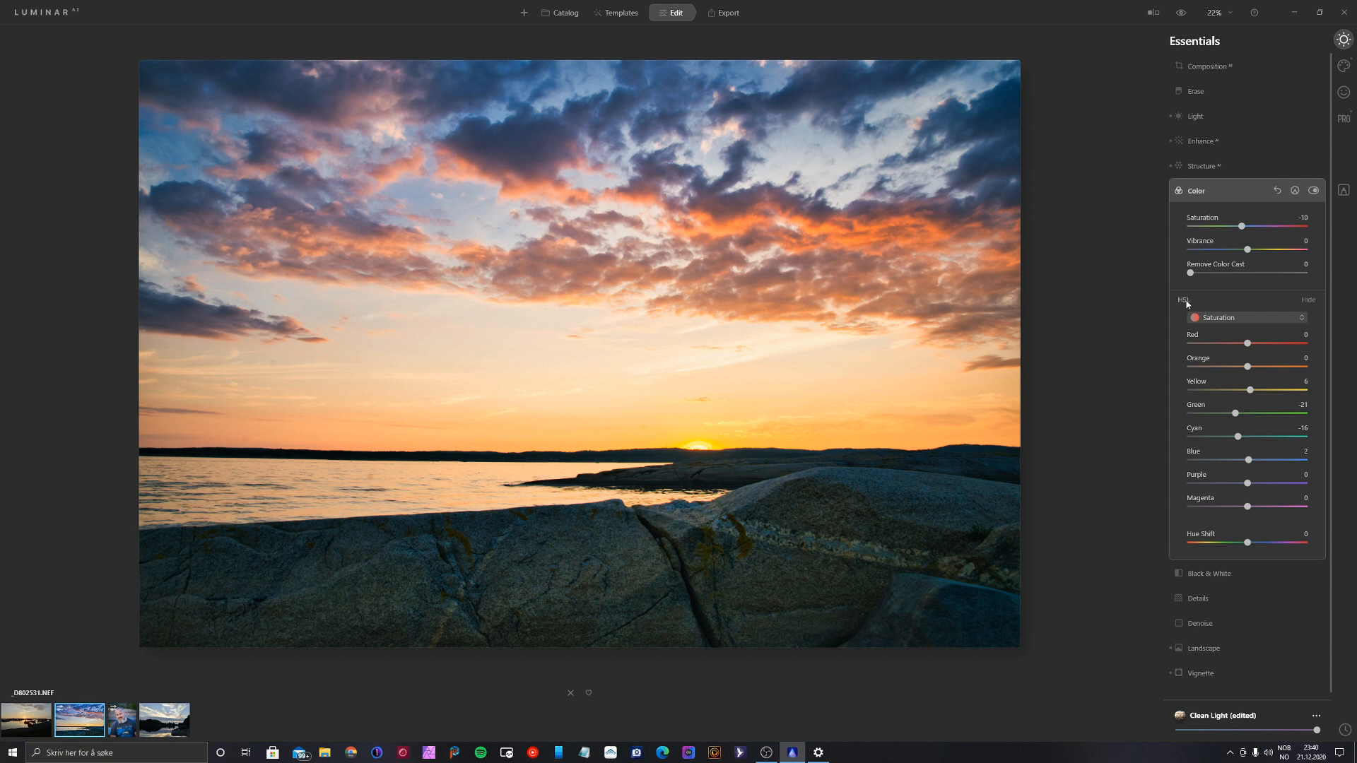
pyautogui.click(1227, 319)
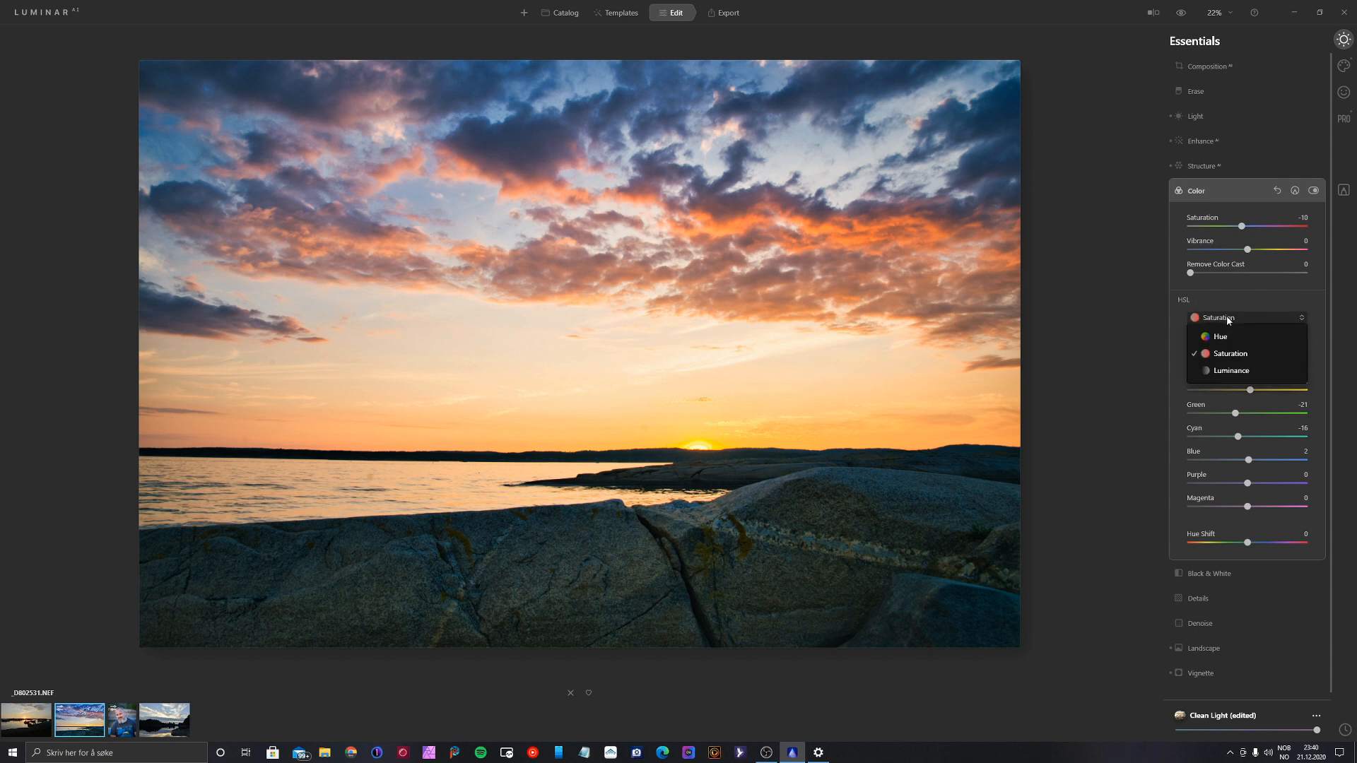
pyautogui.click(1220, 337)
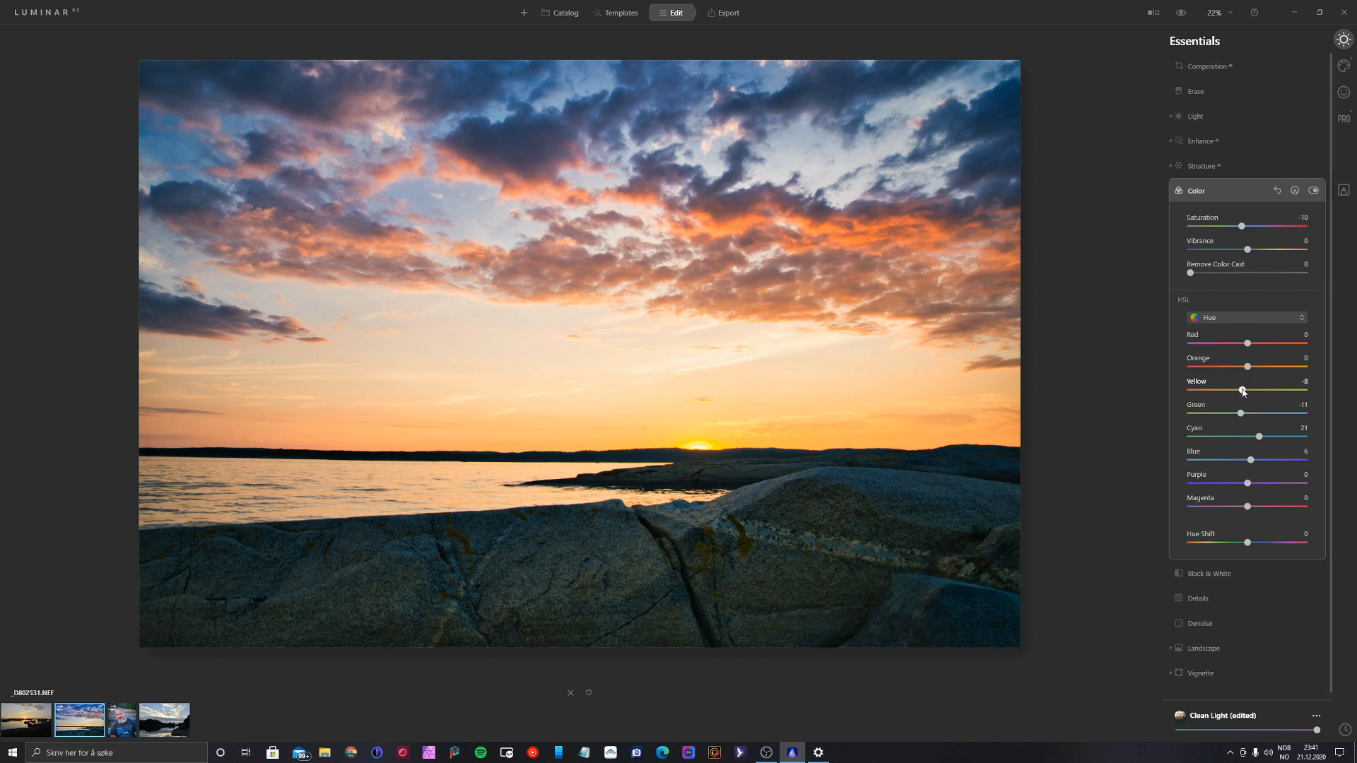
pyautogui.moveTo(1243, 391)
pyautogui.mouseDown()
pyautogui.moveTo(1191, 393)
pyautogui.moveTo(1246, 392)
pyautogui.moveTo(1233, 390)
pyautogui.mouseUp()
pyautogui.moveTo(1261, 439); pyautogui.dragTo(1263, 440)
pyautogui.moveTo(1247, 254); pyautogui.dragTo(1259, 254)
# Step: Set the HSL saturation of Green to -30 and of Cyan to -6
pyautogui.click(1230, 317)
pyautogui.click(1233, 351)
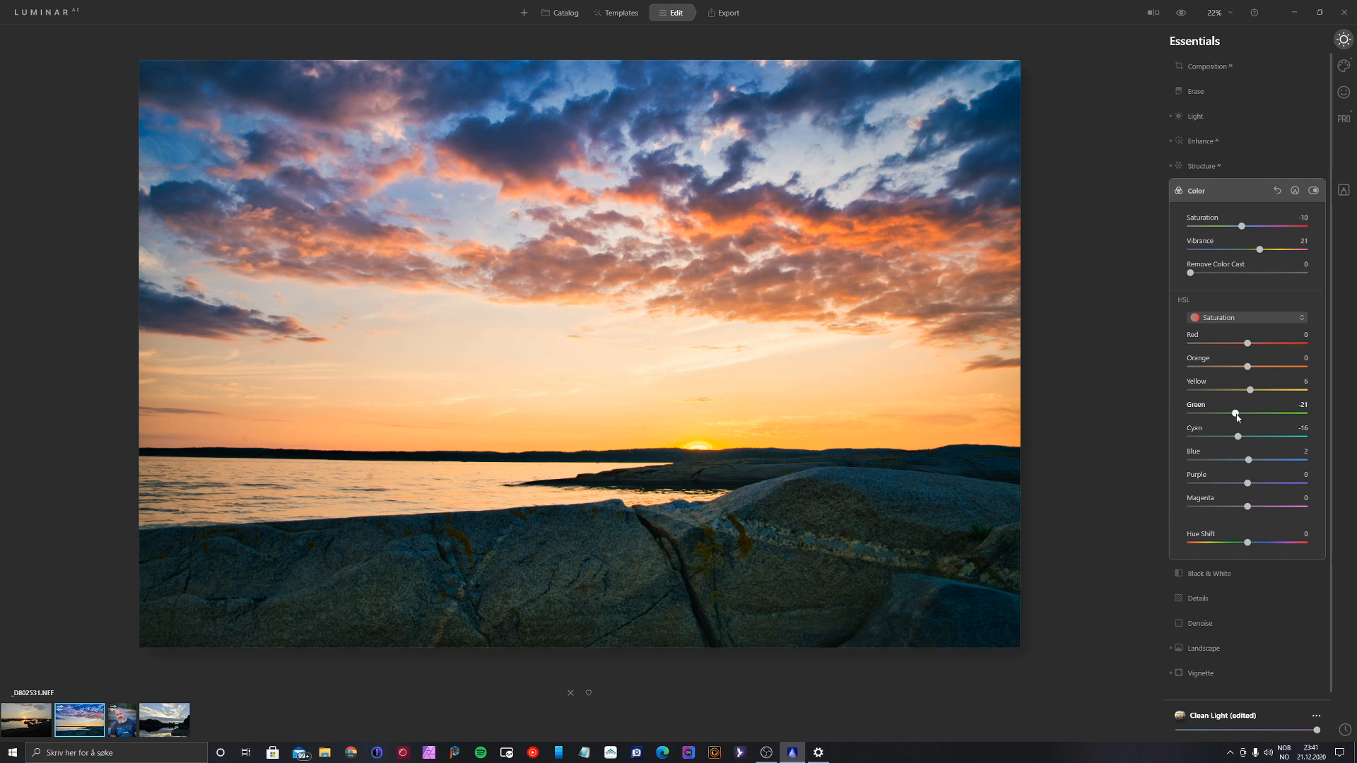
pyautogui.moveTo(1236, 416); pyautogui.dragTo(1231, 417)
pyautogui.moveTo(1241, 439); pyautogui.dragTo(1247, 438)
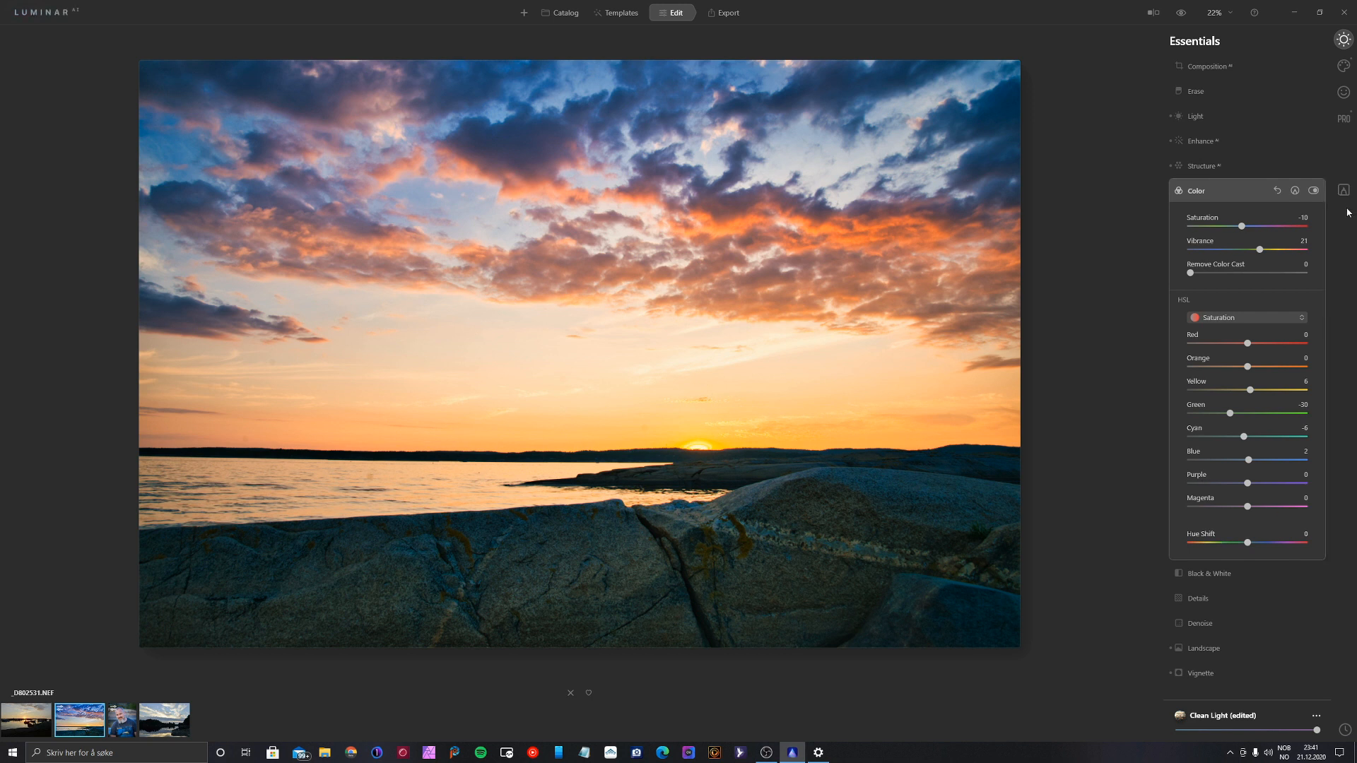
# Step: Set the landscape Dehaze to 4 and Golden Hour to 37, and reveal the advanced foliage settings
pyautogui.click(1219, 186)
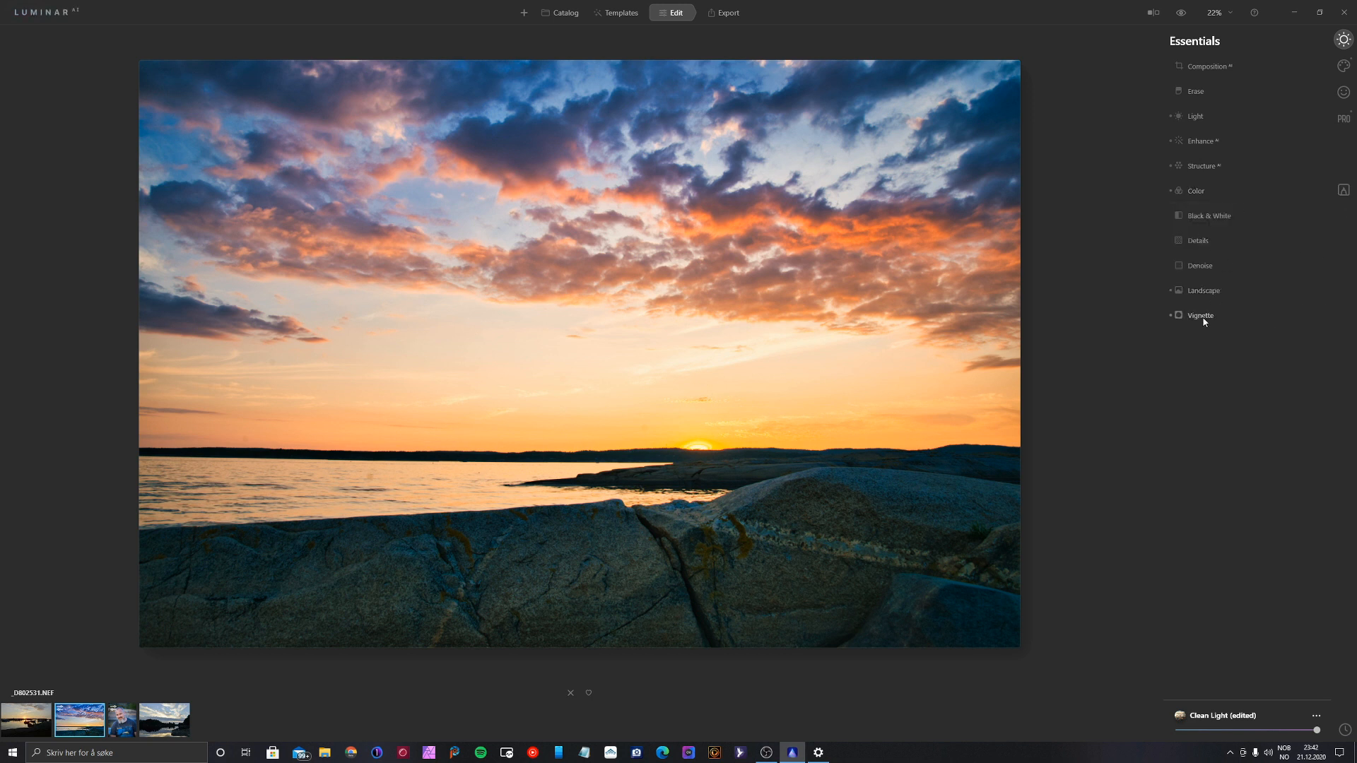
pyautogui.click(1215, 292)
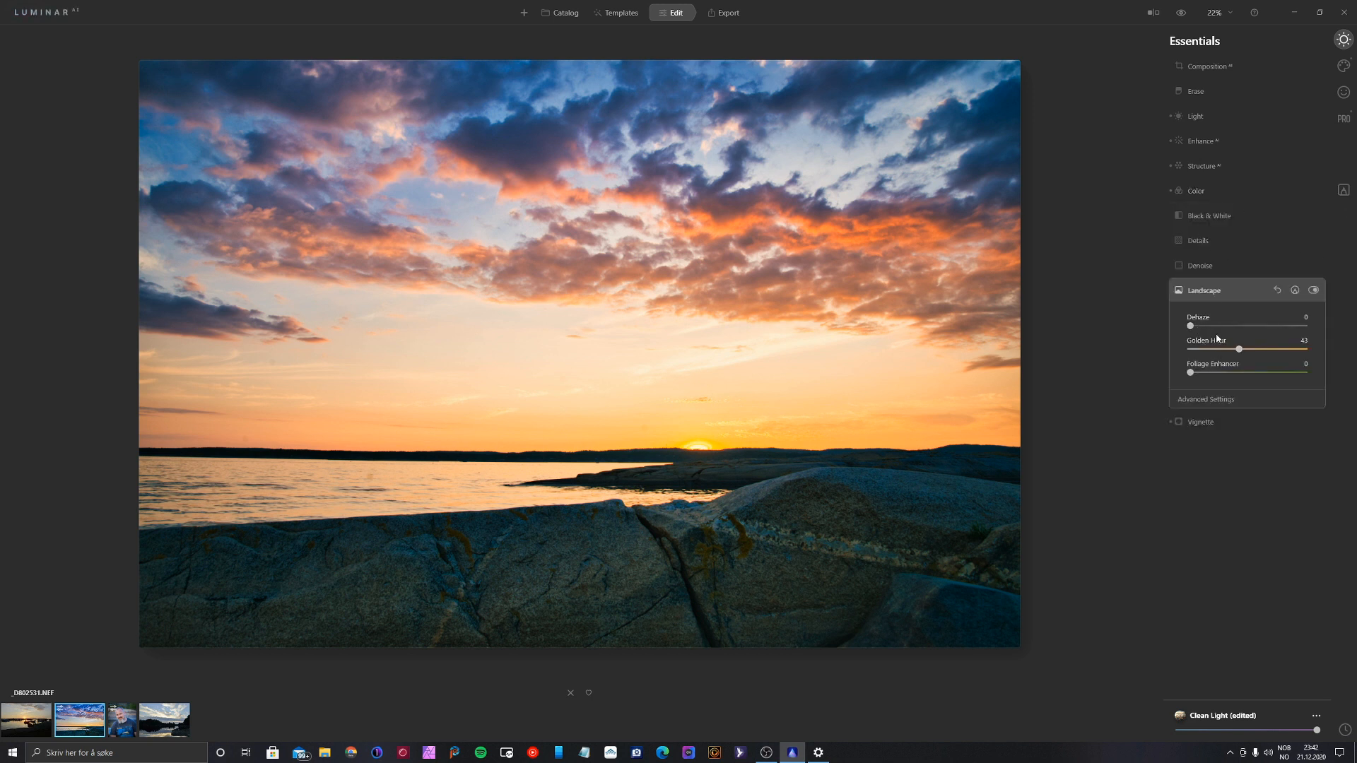
pyautogui.moveTo(1191, 328); pyautogui.dragTo(1243, 364)
pyautogui.moveTo(1241, 349); pyautogui.dragTo(1233, 353)
pyautogui.click(1235, 398)
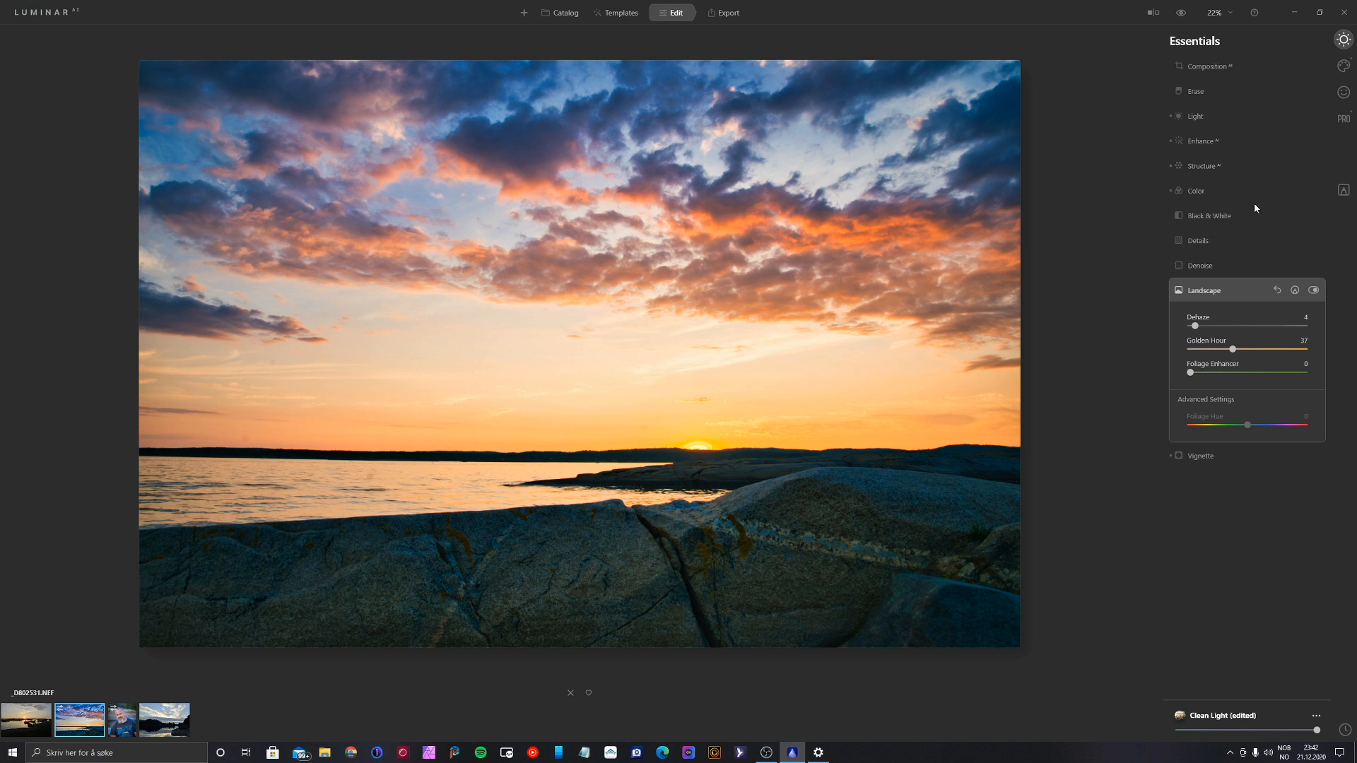
# Step: Apply the Mystical effect with an Amount of about 33 and raise its Colorize Warmth
pyautogui.click(1345, 65)
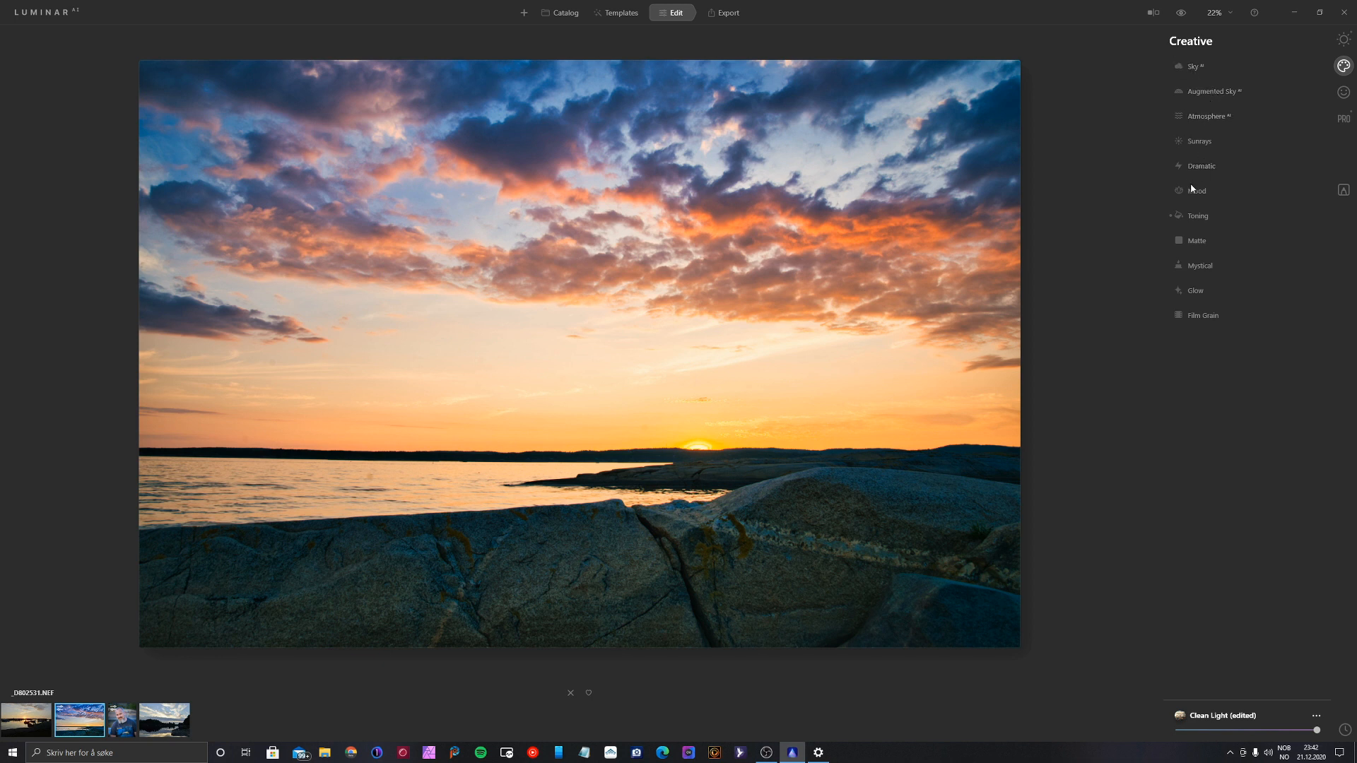
pyautogui.click(1196, 266)
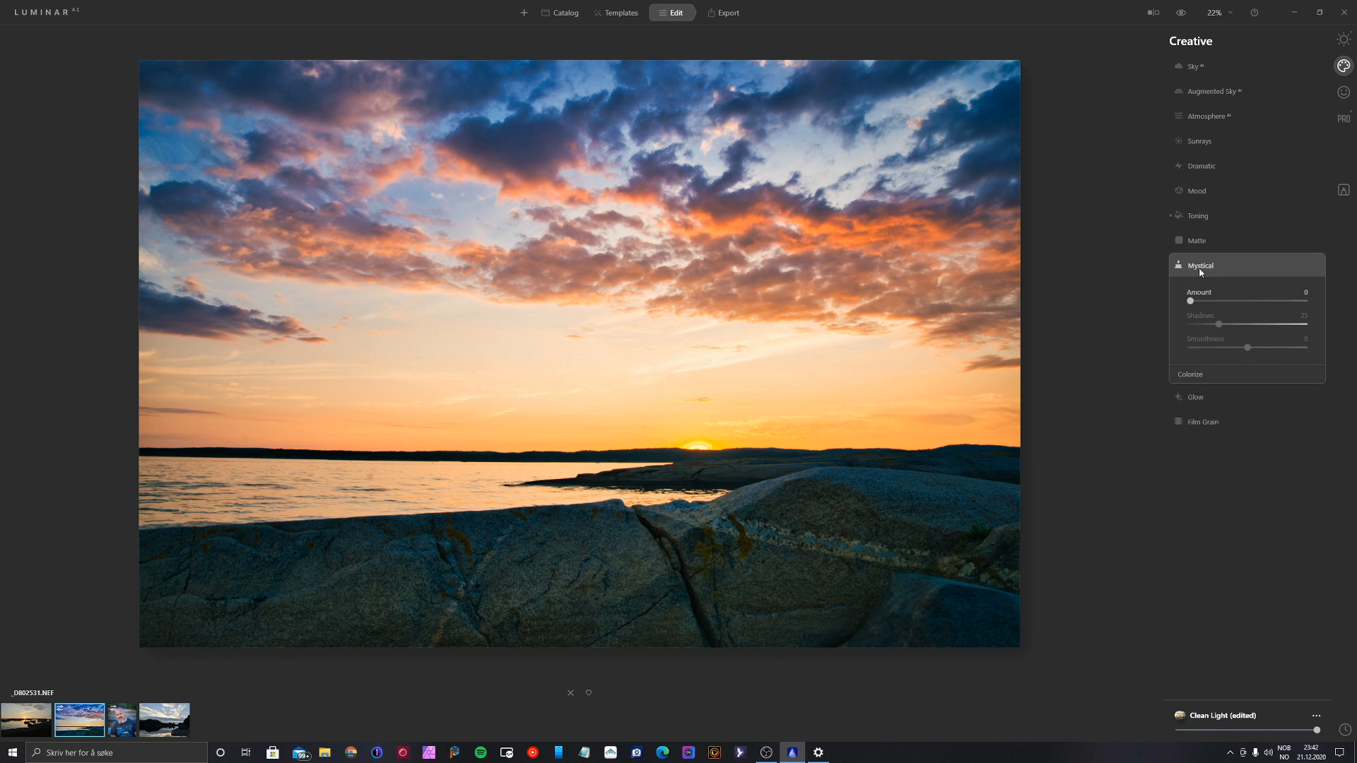
pyautogui.moveTo(1193, 304); pyautogui.dragTo(1229, 308)
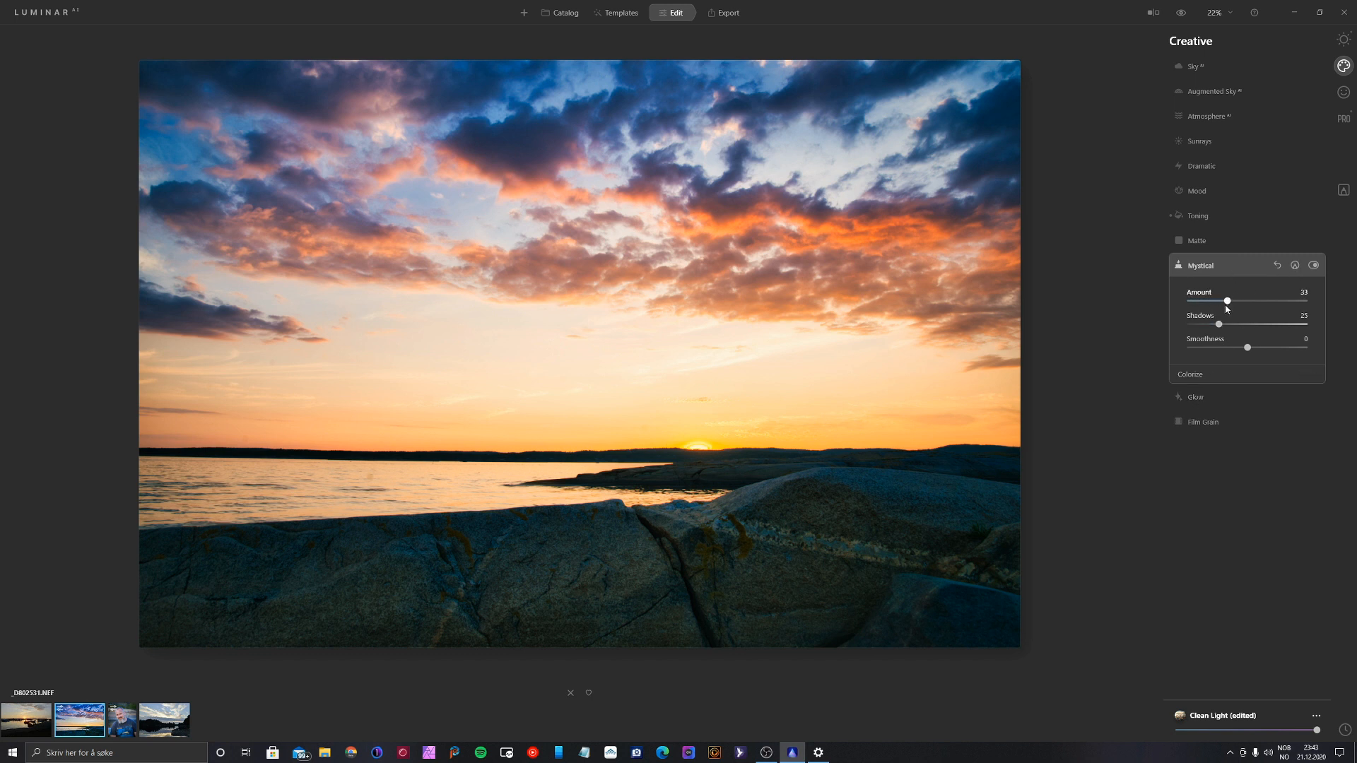
pyautogui.click(1197, 376)
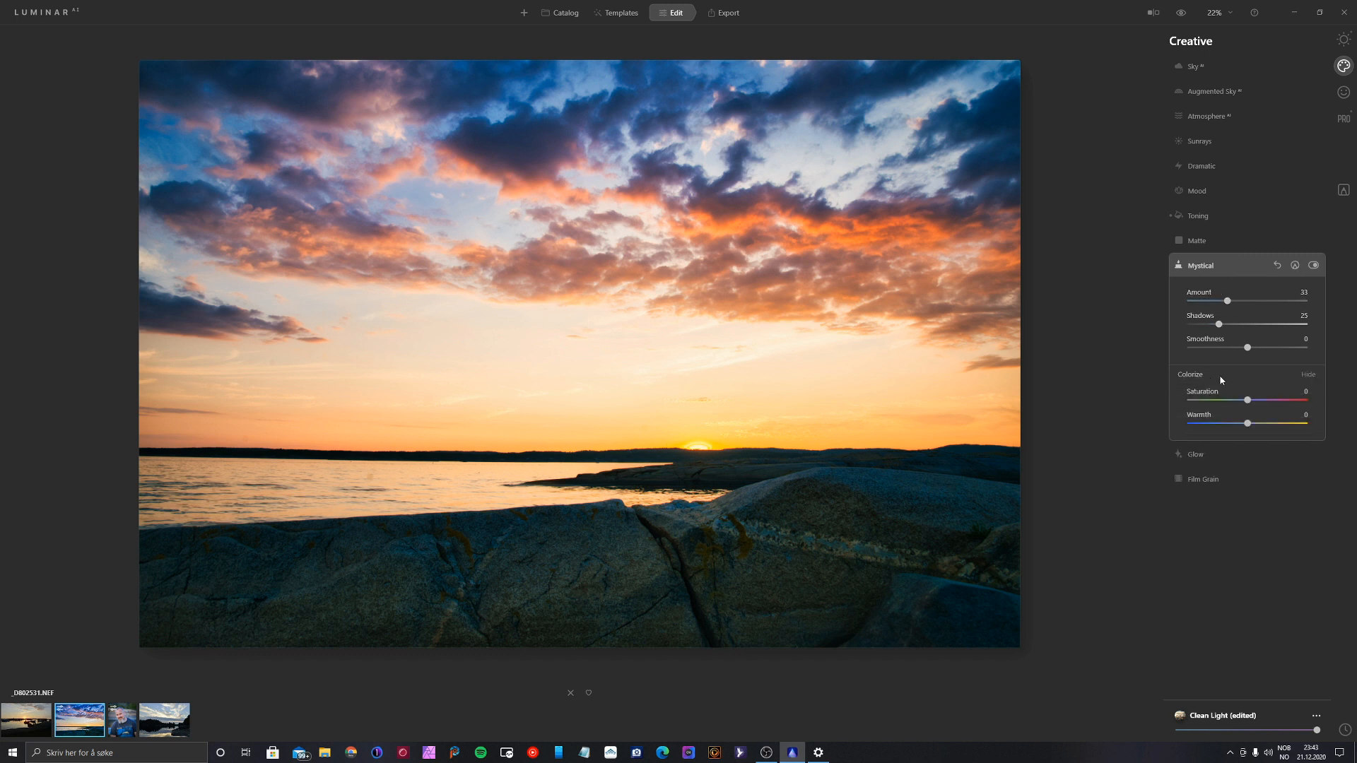
pyautogui.moveTo(1247, 427); pyautogui.dragTo(1269, 423)
pyautogui.moveTo(1231, 305); pyautogui.dragTo(1233, 304)
# Step: Raise the Structure AI Amount to 59 and ease it back slightly
pyautogui.click(1343, 40)
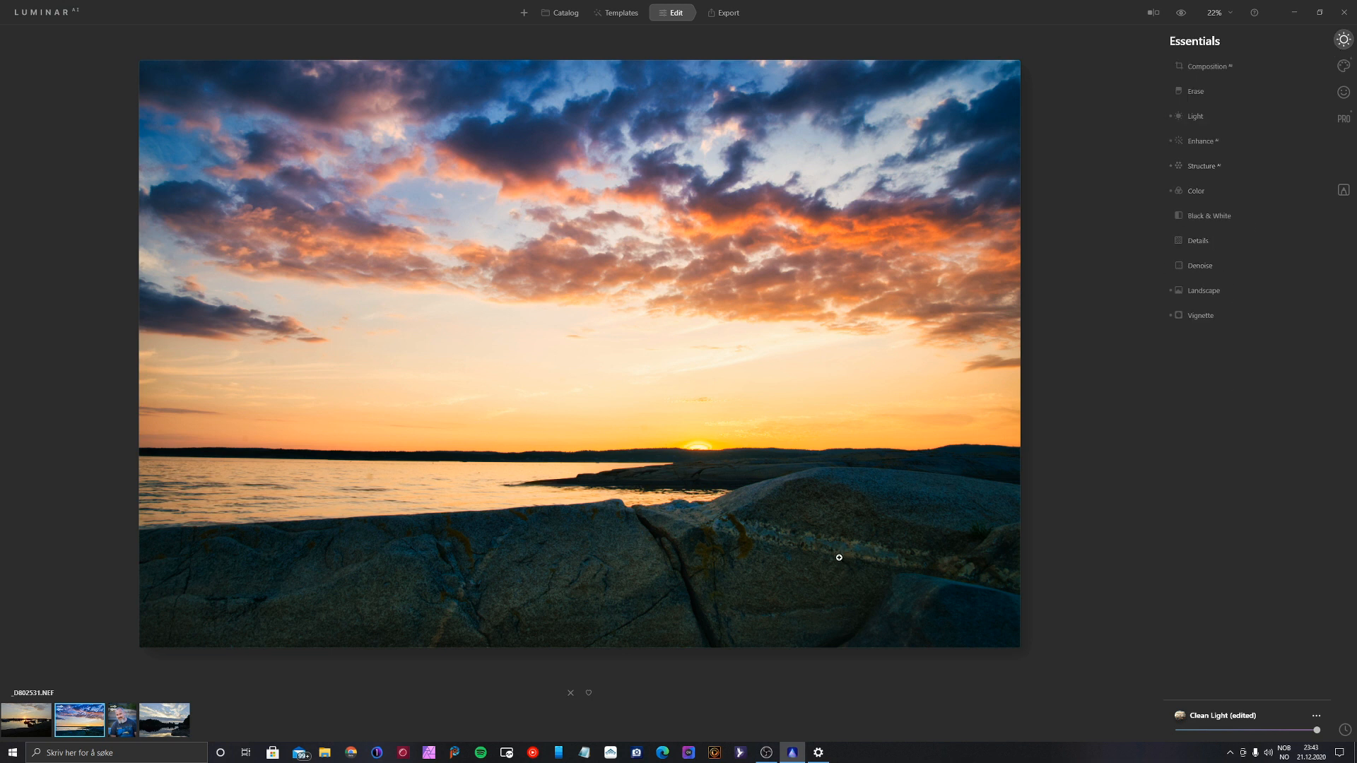
pyautogui.click(1196, 170)
pyautogui.moveTo(1248, 202); pyautogui.dragTo(1283, 209)
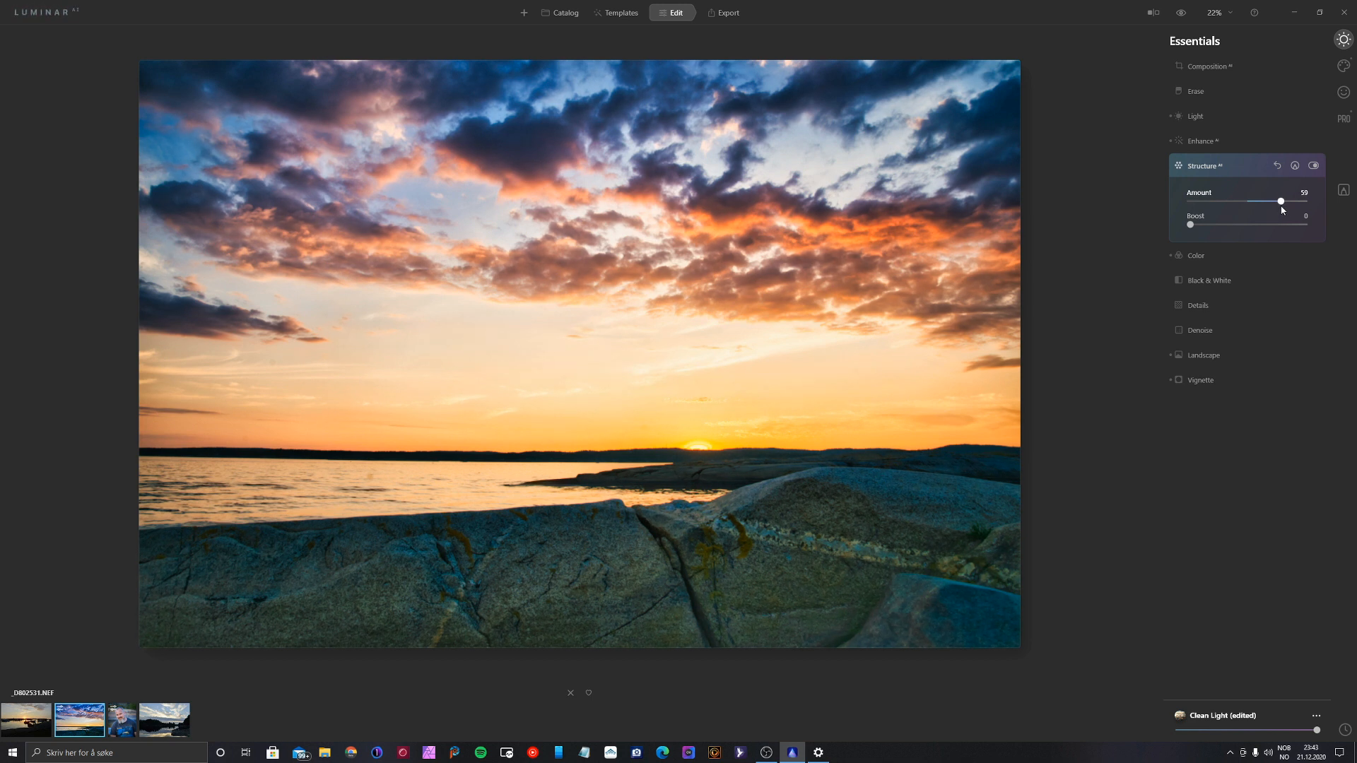
pyautogui.moveTo(1278, 209); pyautogui.dragTo(1272, 212)
# Step: Examine the Mood settings and the Toning settings, including the toning highlights
pyautogui.click(1344, 65)
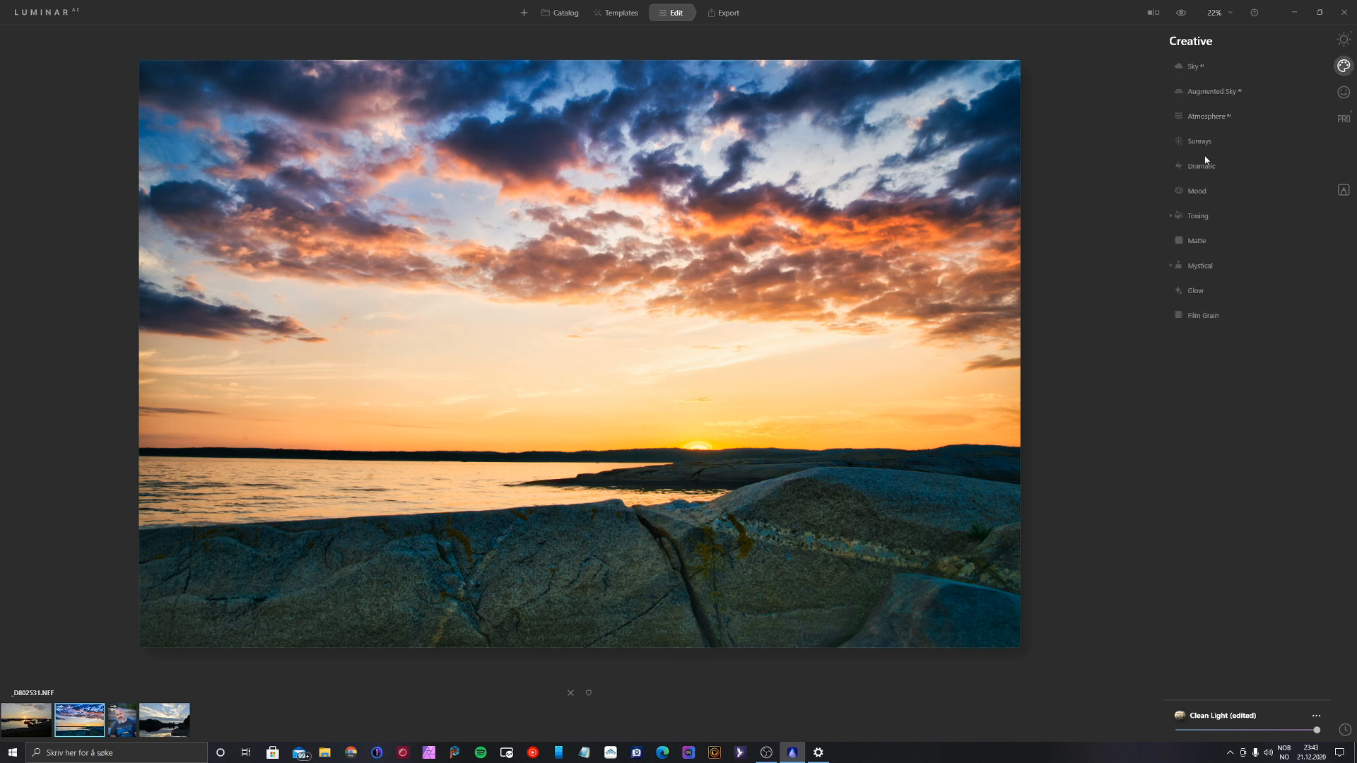
pyautogui.click(1199, 197)
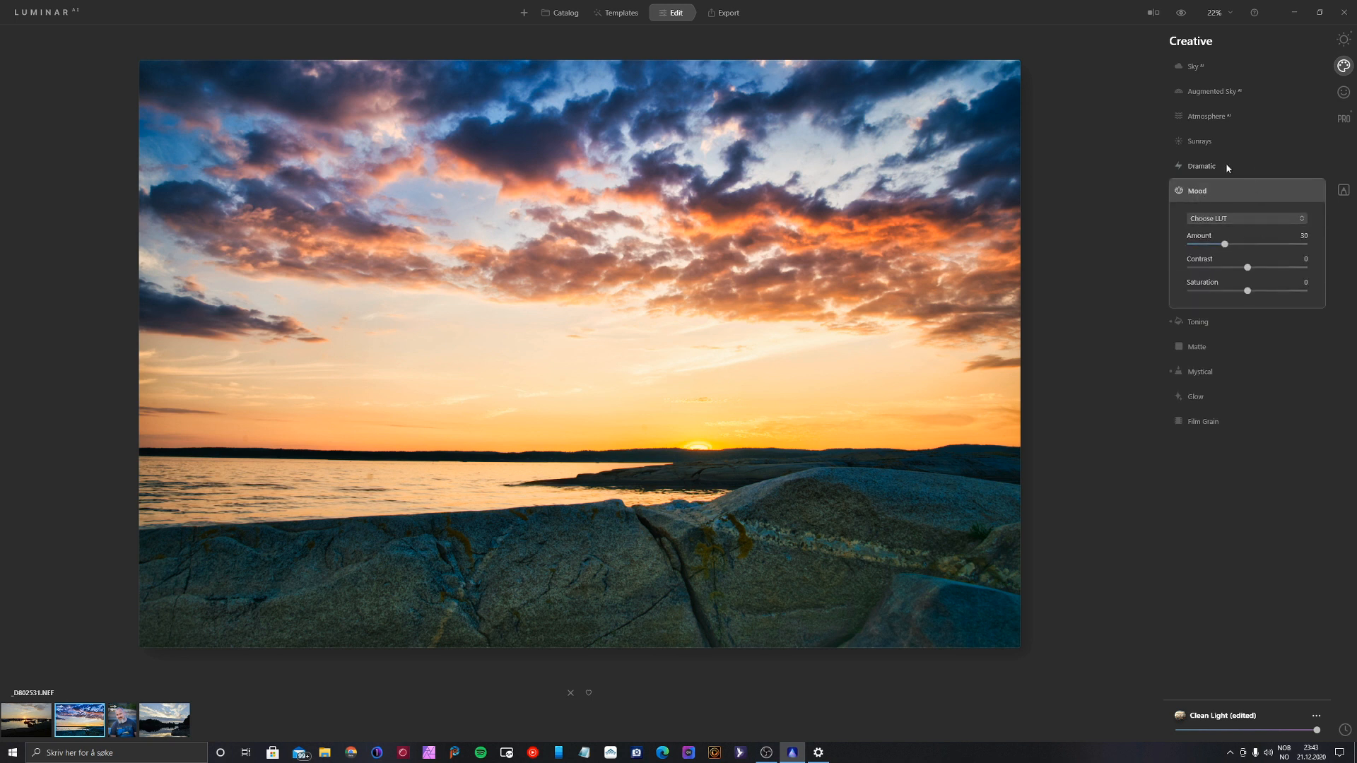
pyautogui.click(1198, 324)
pyautogui.click(1193, 278)
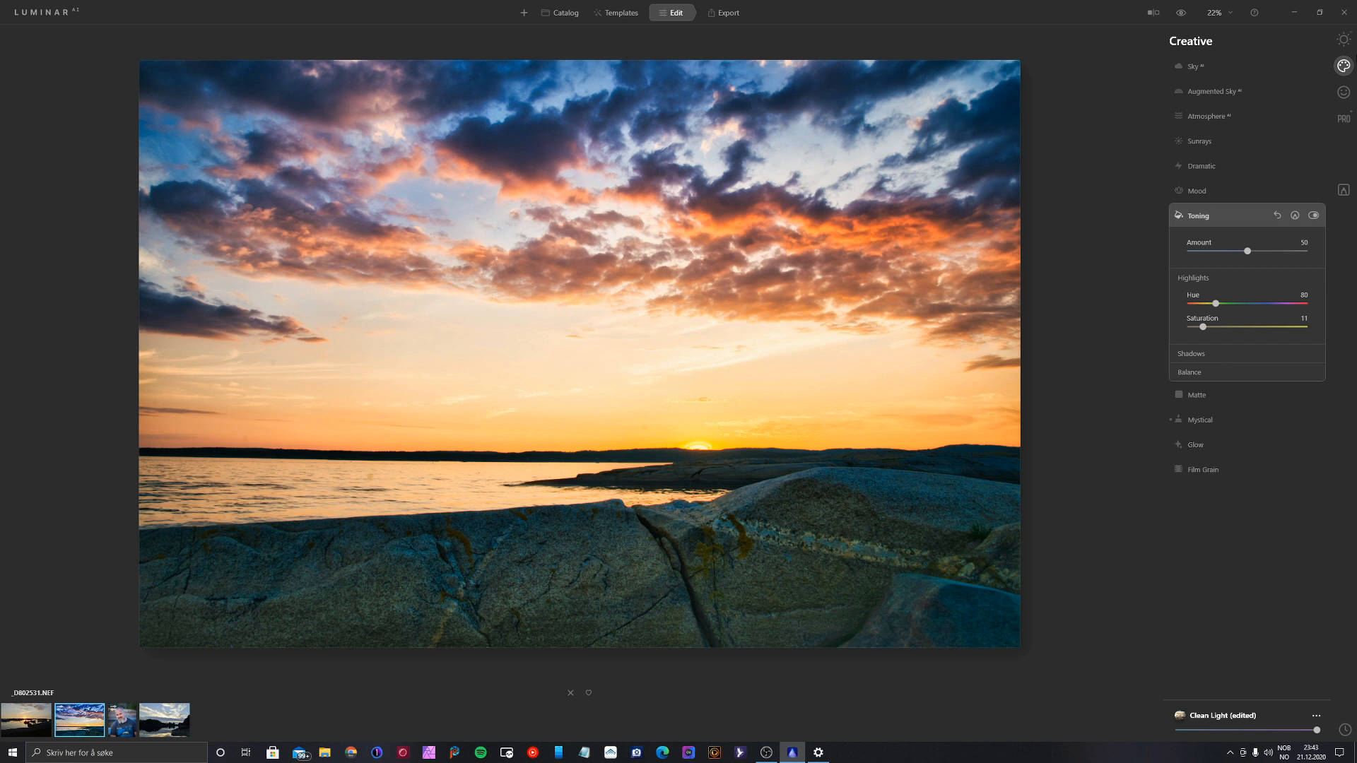
# Step: Set Supercontrast's Highlights Contrast to 30 and Midtones Contrast to 24
pyautogui.click(1345, 119)
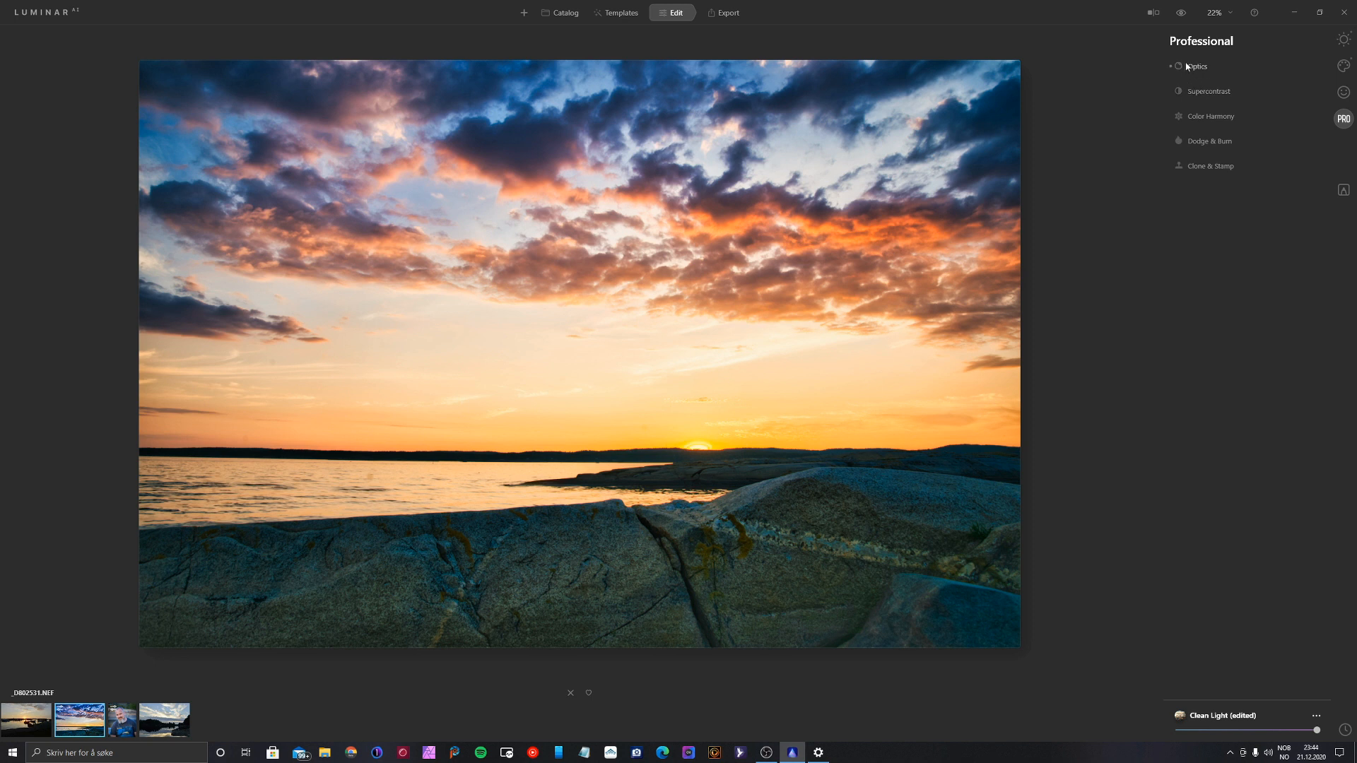
pyautogui.click(1206, 91)
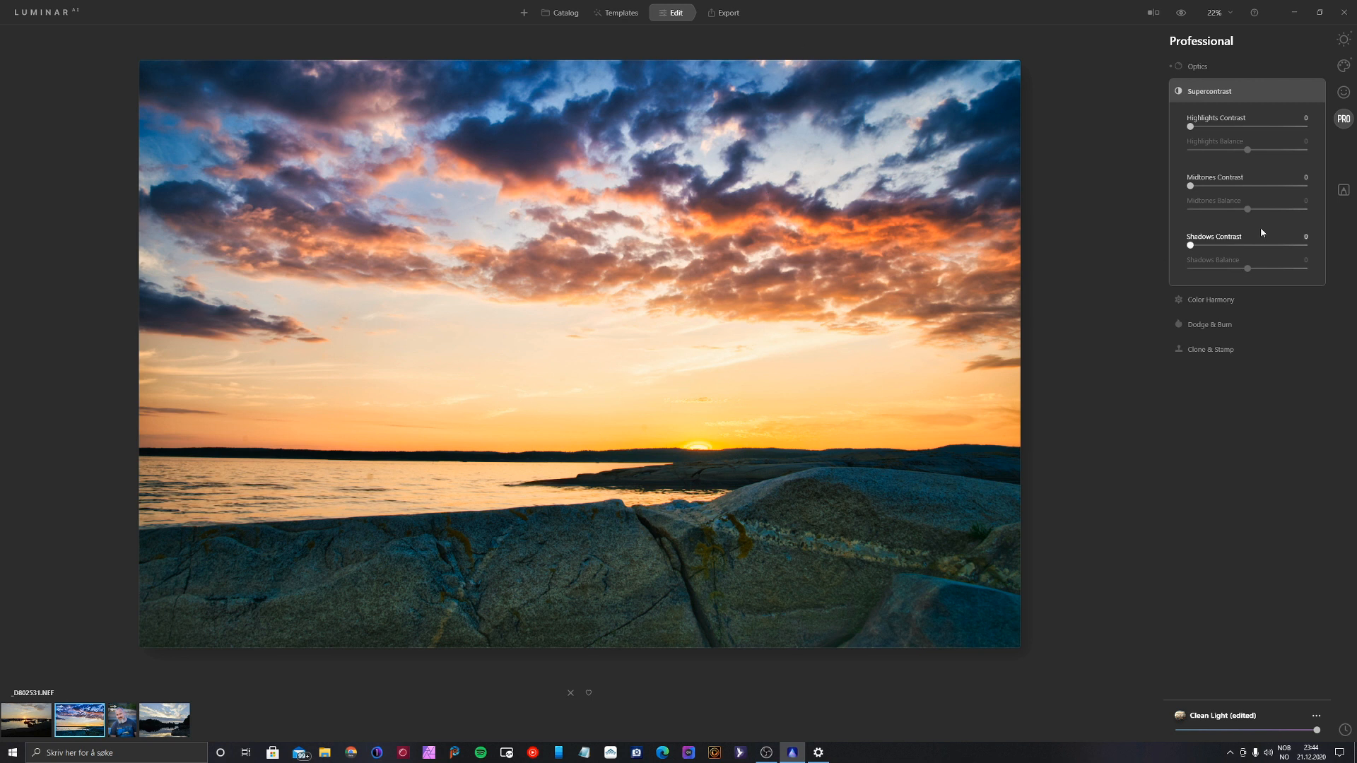
pyautogui.click(1226, 127)
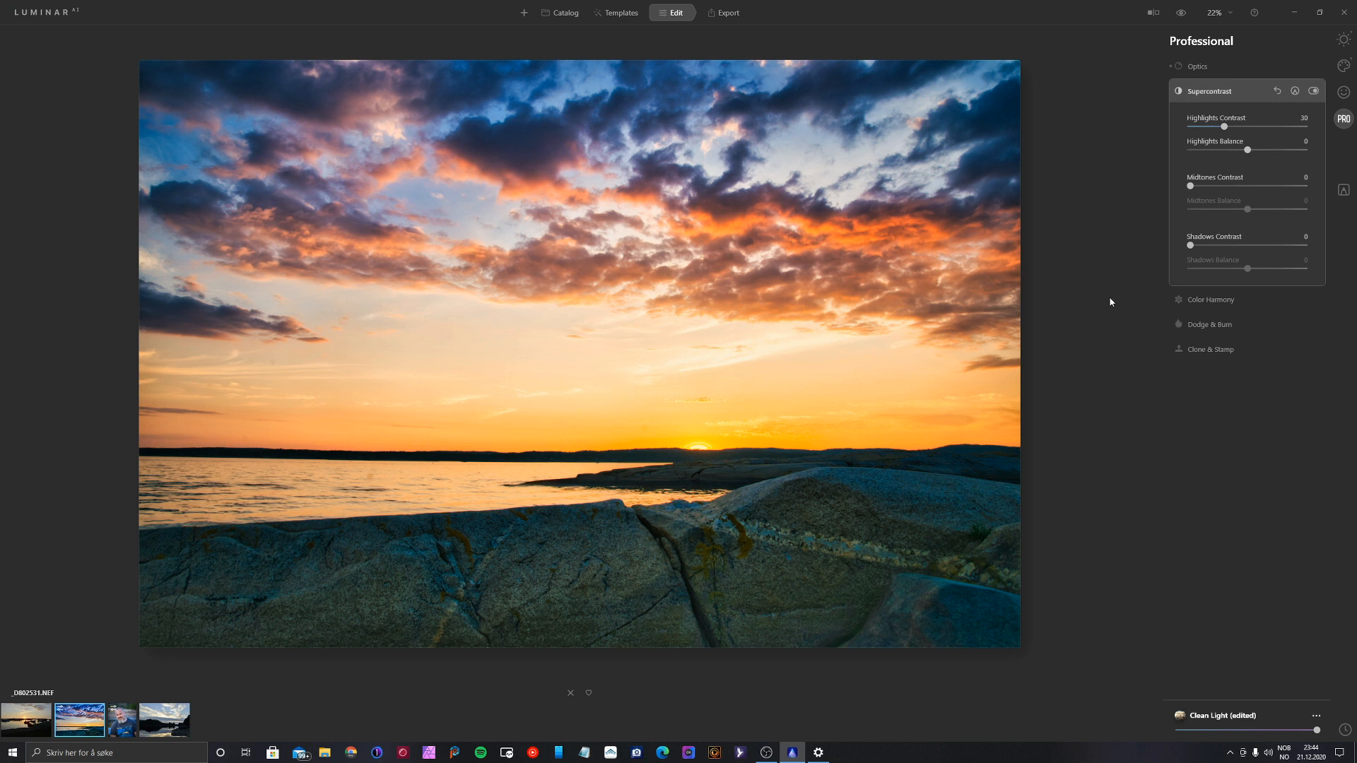
pyautogui.click(1218, 186)
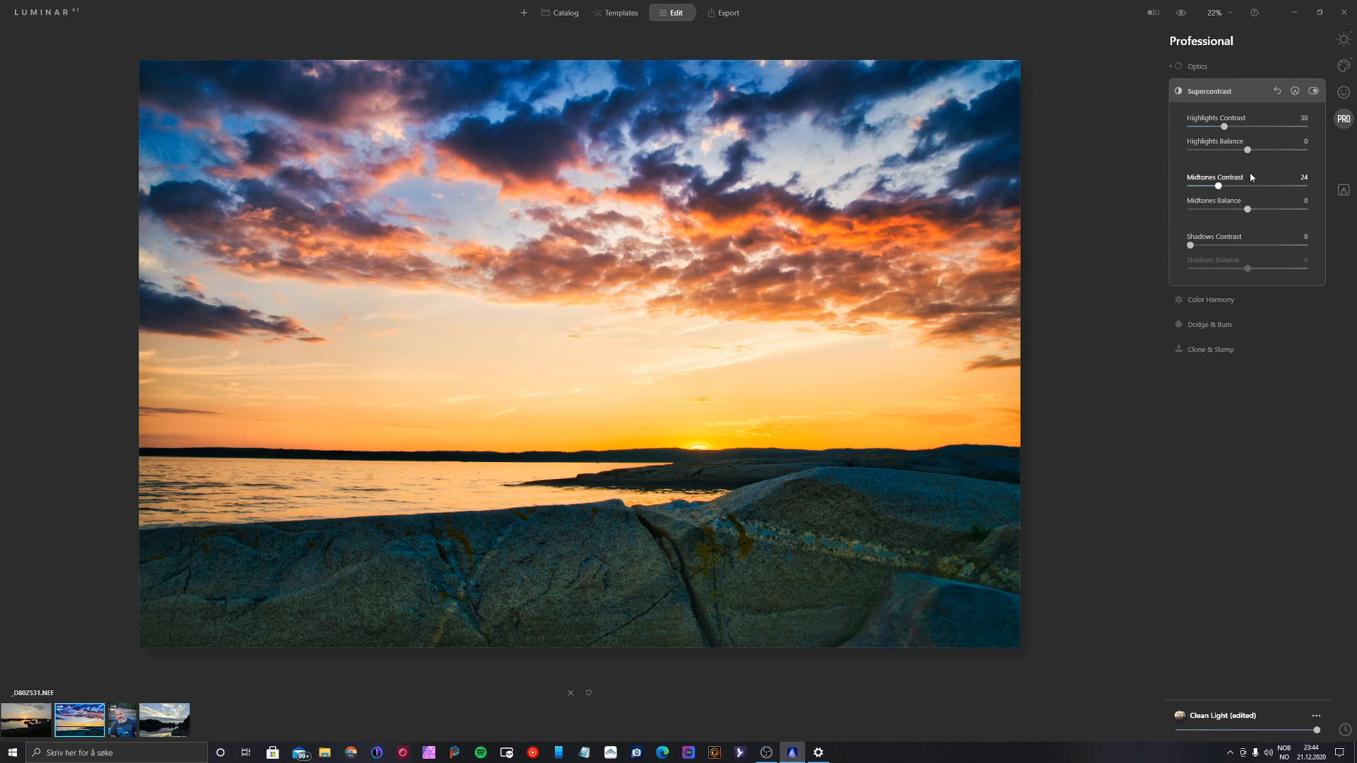
# Step: Compare the photo with and without Supercontrast, reset Midtones Contrast, and set Highlights Contrast to 25
pyautogui.click(1313, 91)
pyautogui.click(1313, 92)
pyautogui.click(1313, 92)
pyautogui.click(1313, 91)
pyautogui.doubleClick(1219, 186)
pyautogui.moveTo(1223, 127); pyautogui.dragTo(1220, 127)
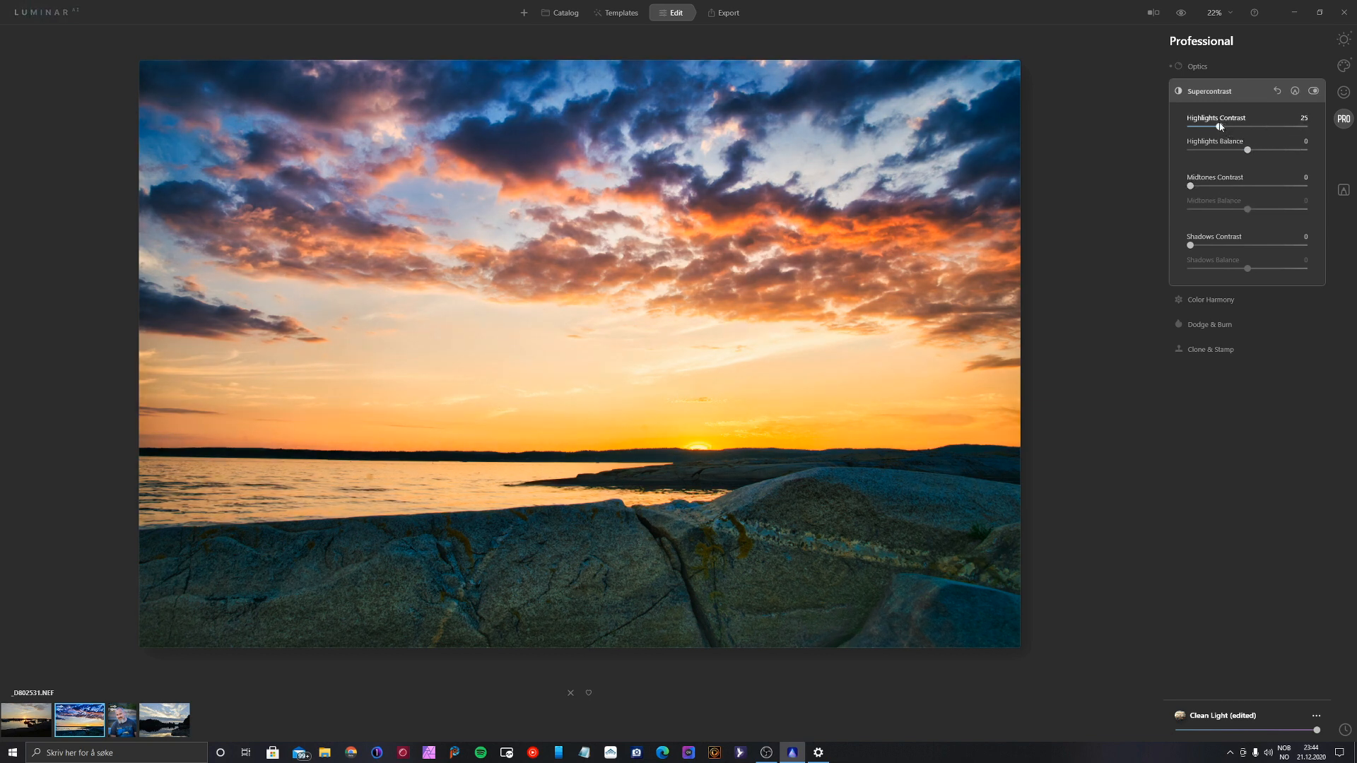
# Step: Set the Color Contrast Amount in Color Harmony to 15 and compare the photo with and without the adjustment
pyautogui.click(1230, 304)
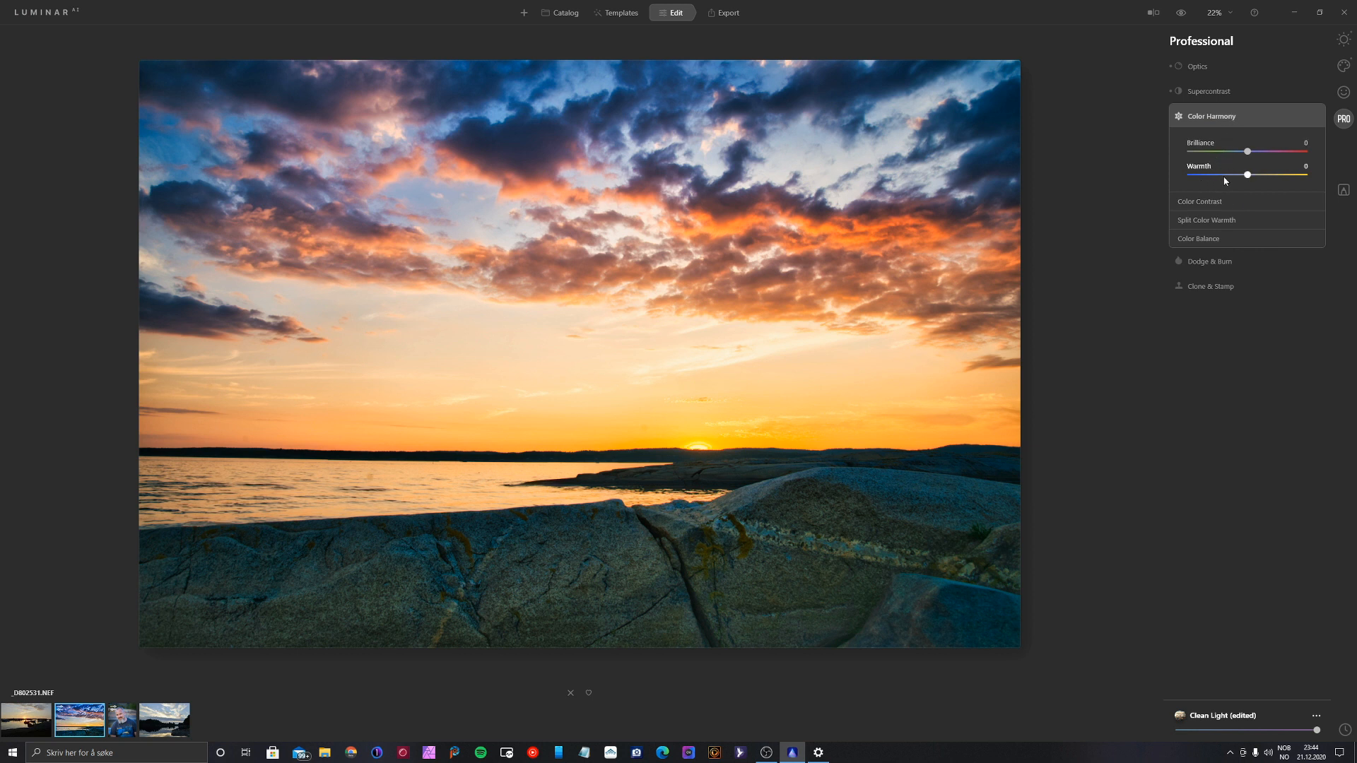
pyautogui.click(1213, 204)
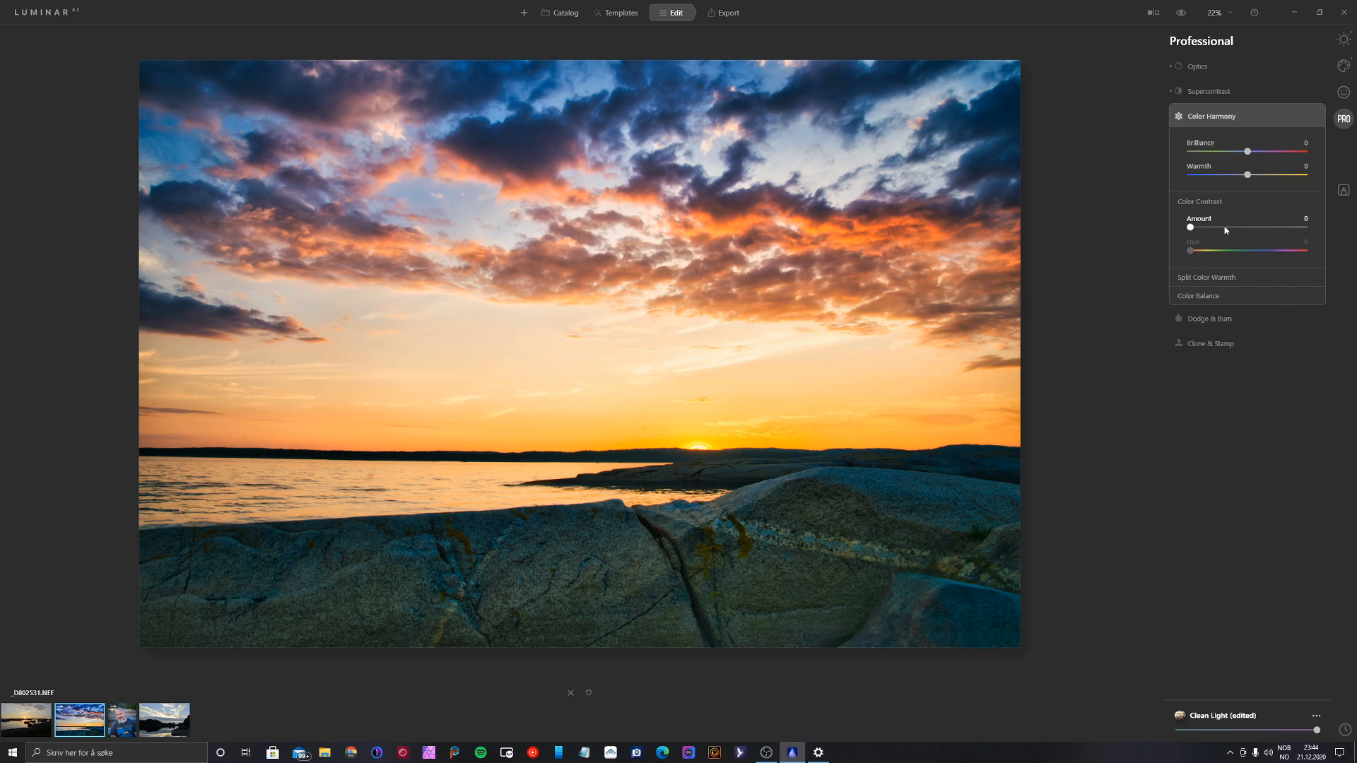
pyautogui.click(1224, 227)
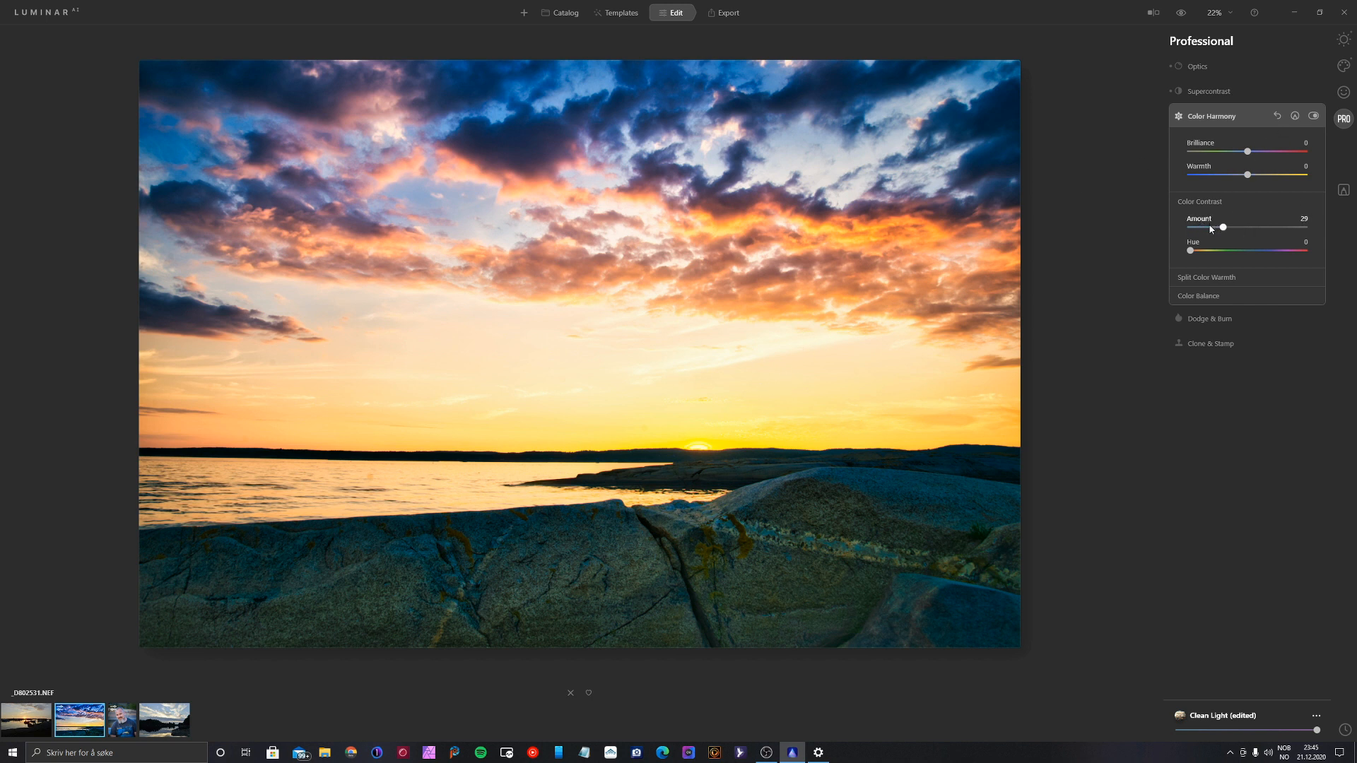
pyautogui.click(1208, 227)
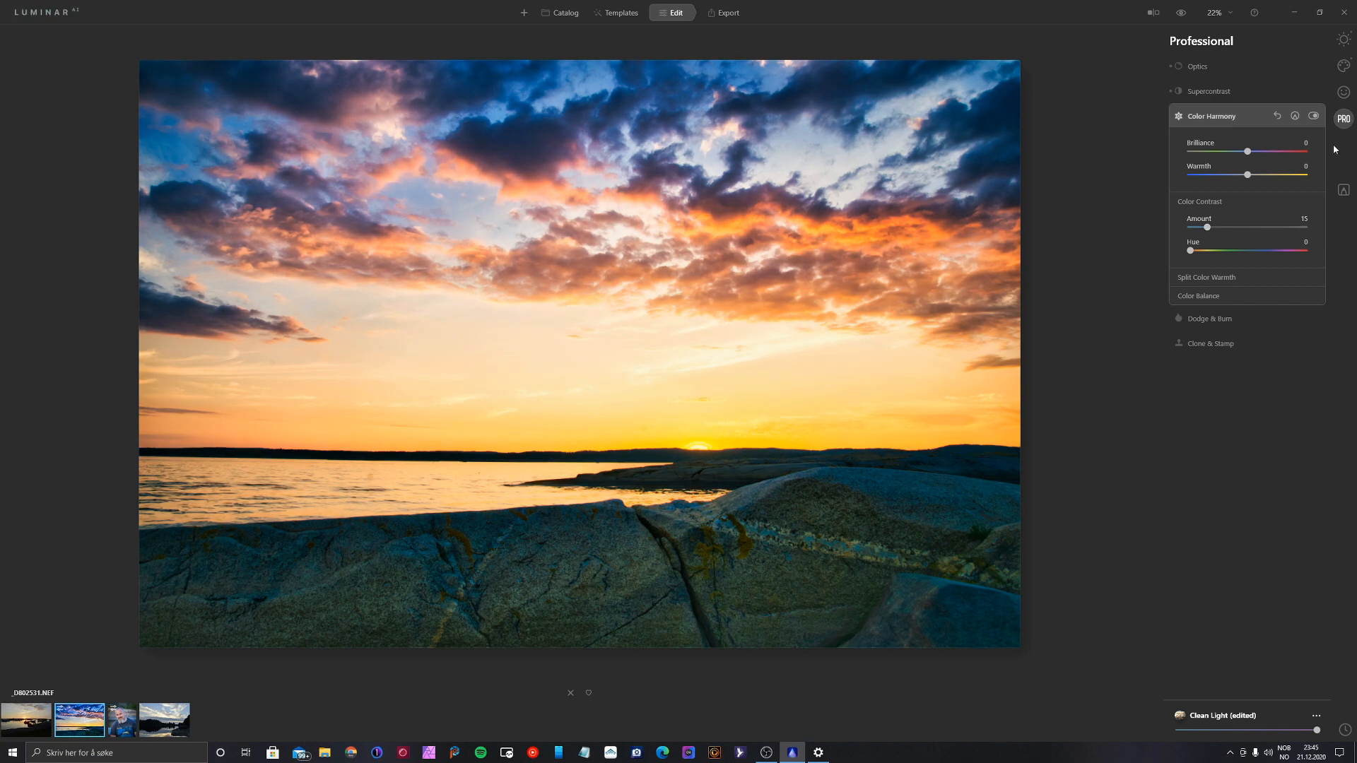
pyautogui.click(1316, 116)
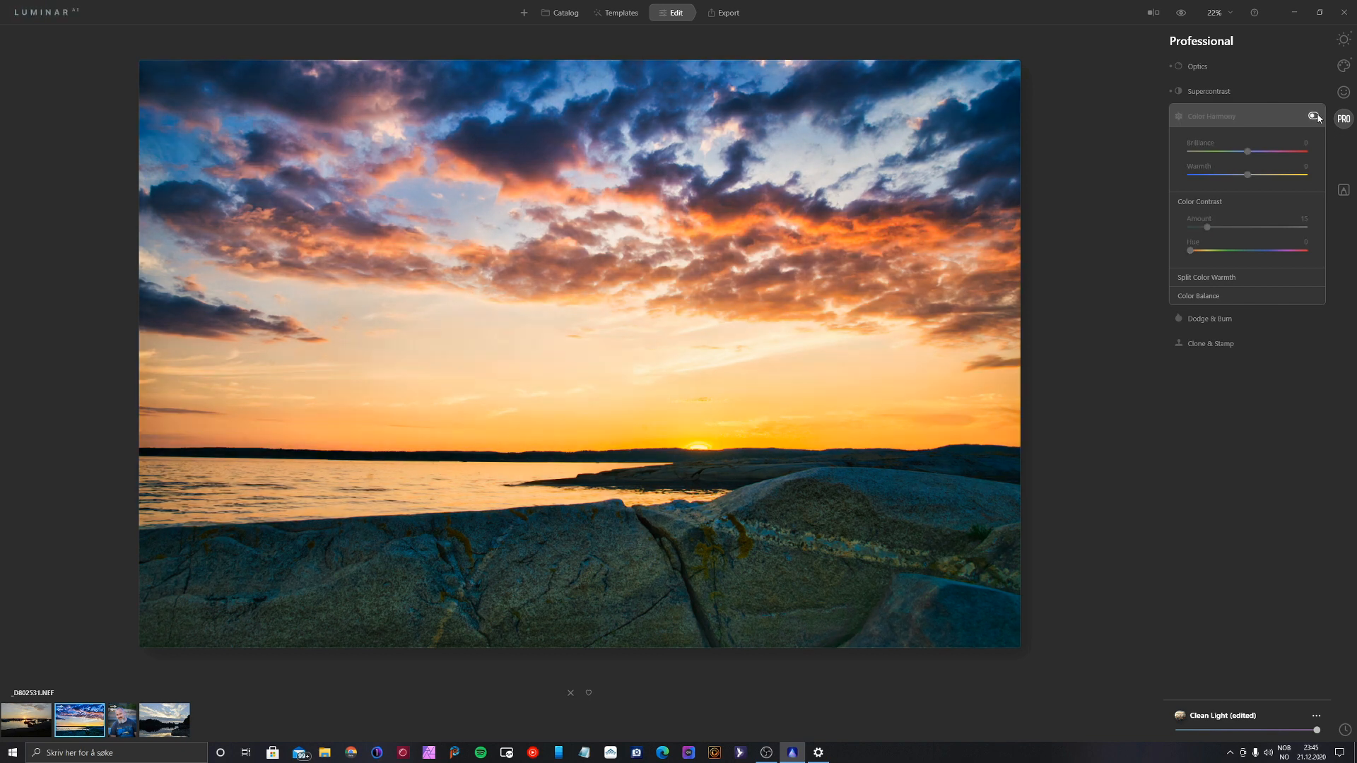
pyautogui.click(1316, 116)
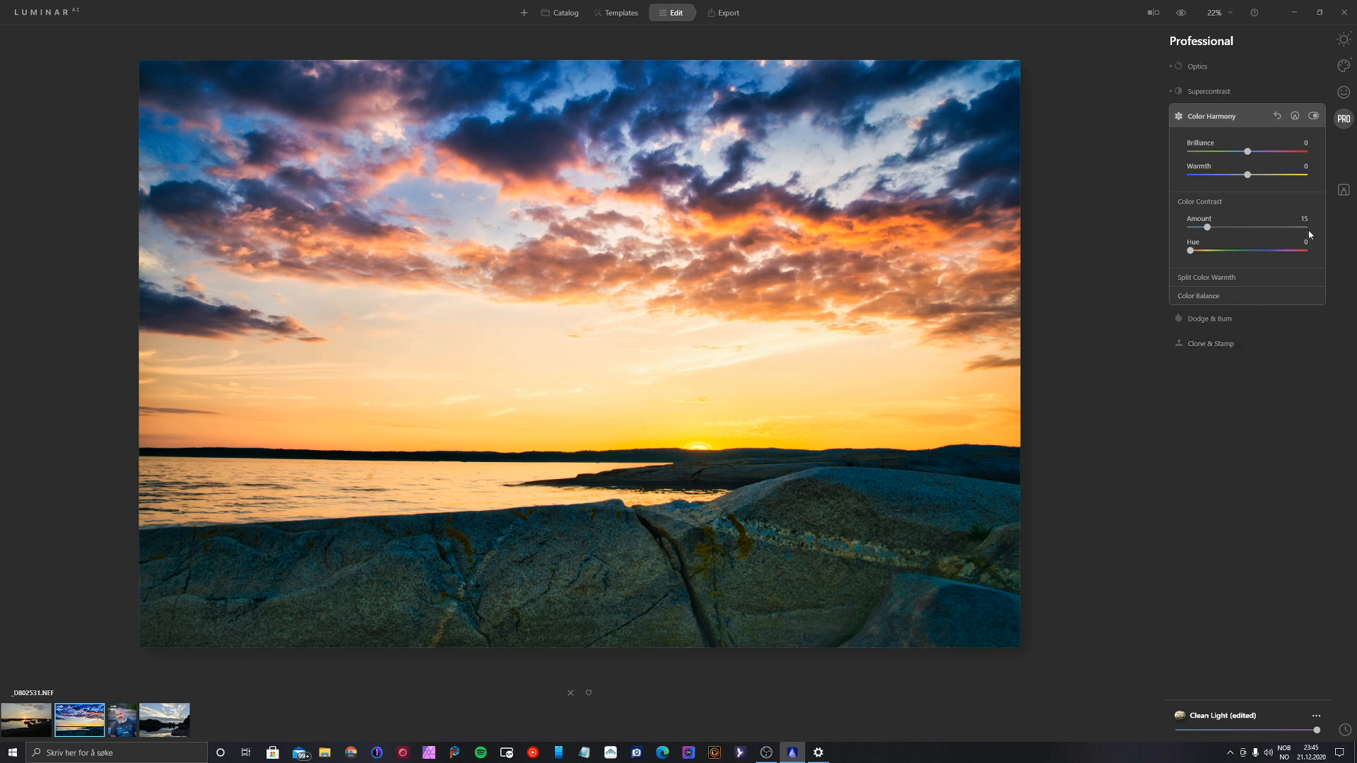
# Step: Set the vignette Amount to -100 and place its subject centre in the sky just above the setting sun
pyautogui.click(1345, 39)
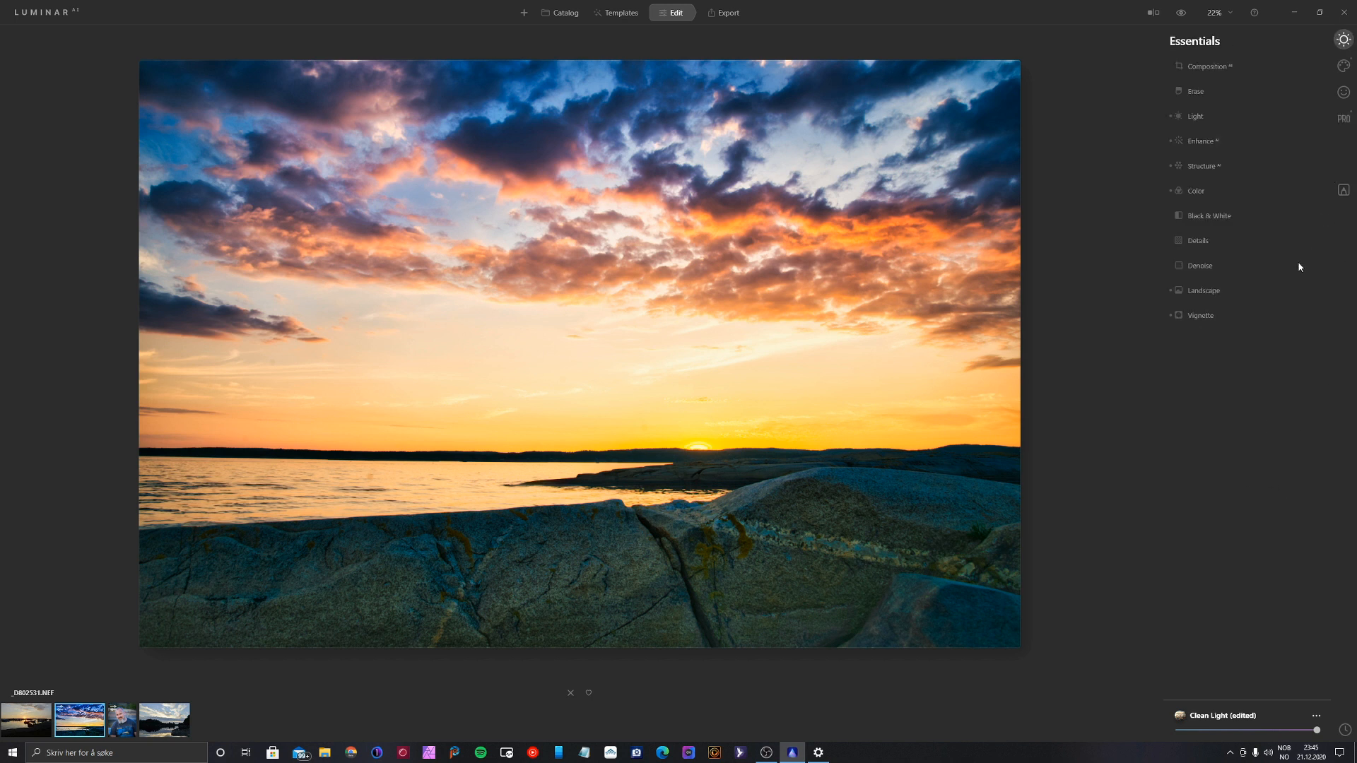
pyautogui.click(1201, 315)
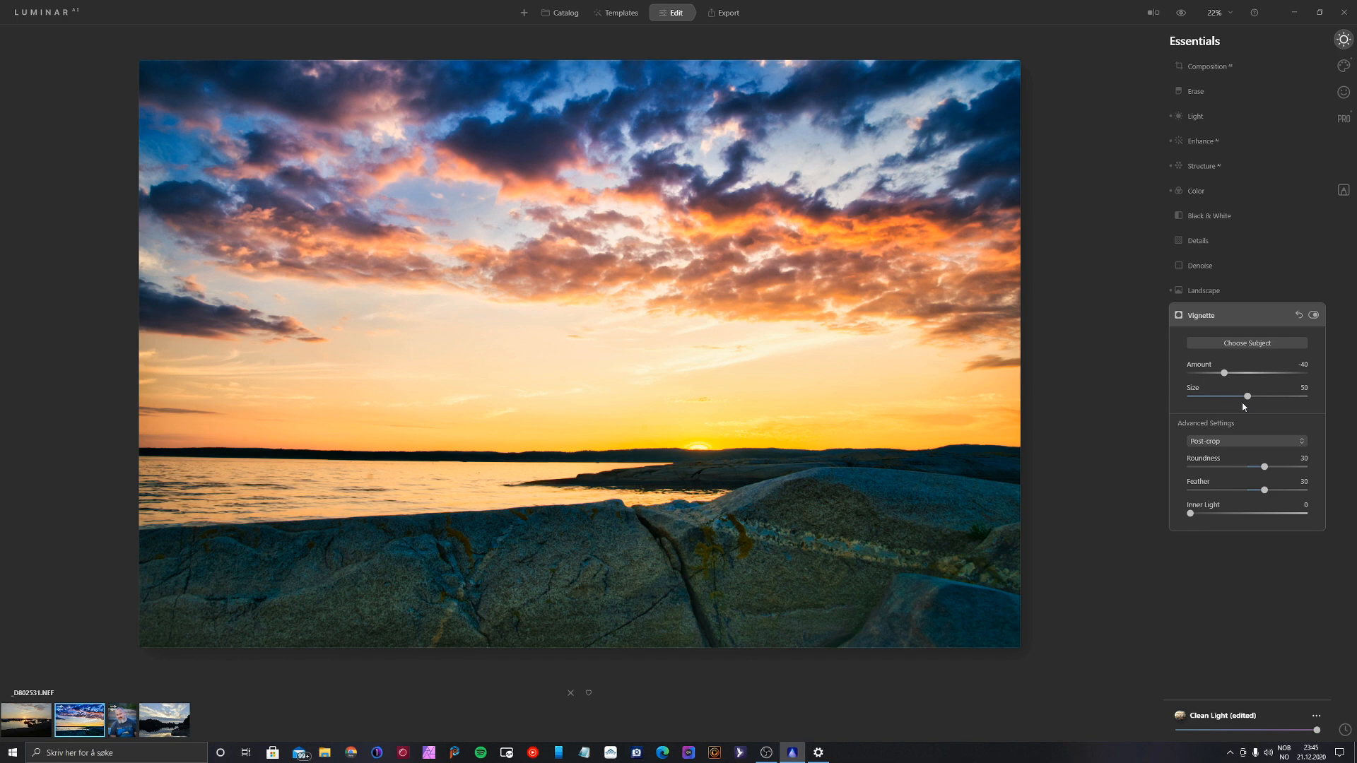
pyautogui.moveTo(1216, 372); pyautogui.dragTo(1167, 371)
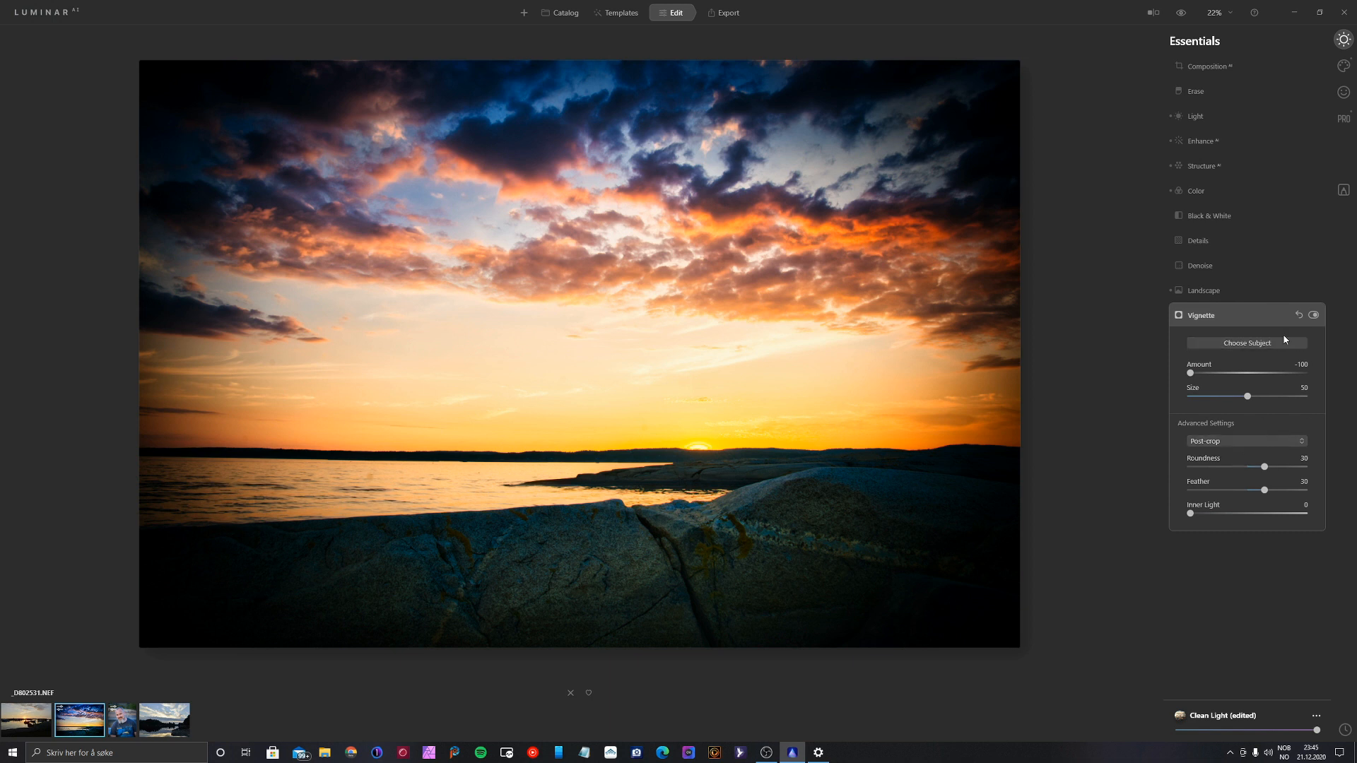
pyautogui.click(1256, 344)
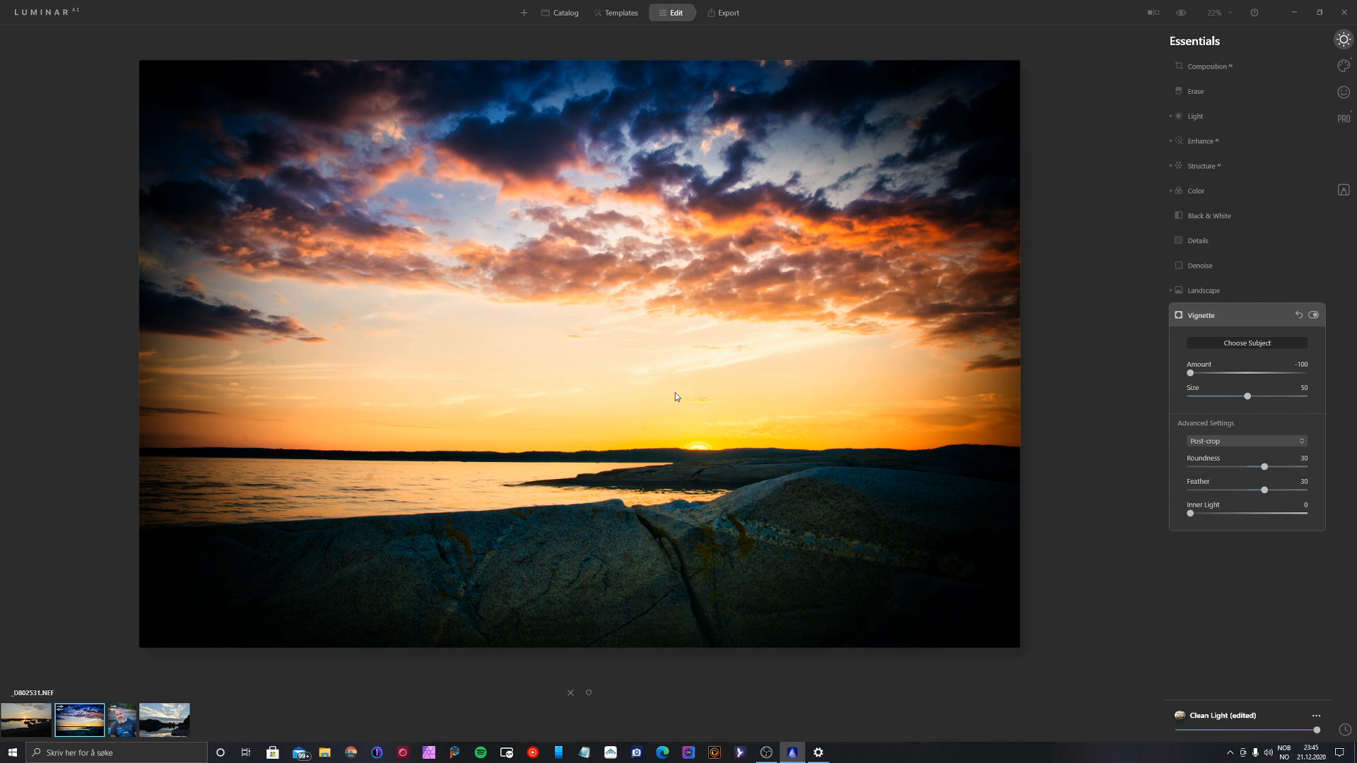
pyautogui.click(686, 378)
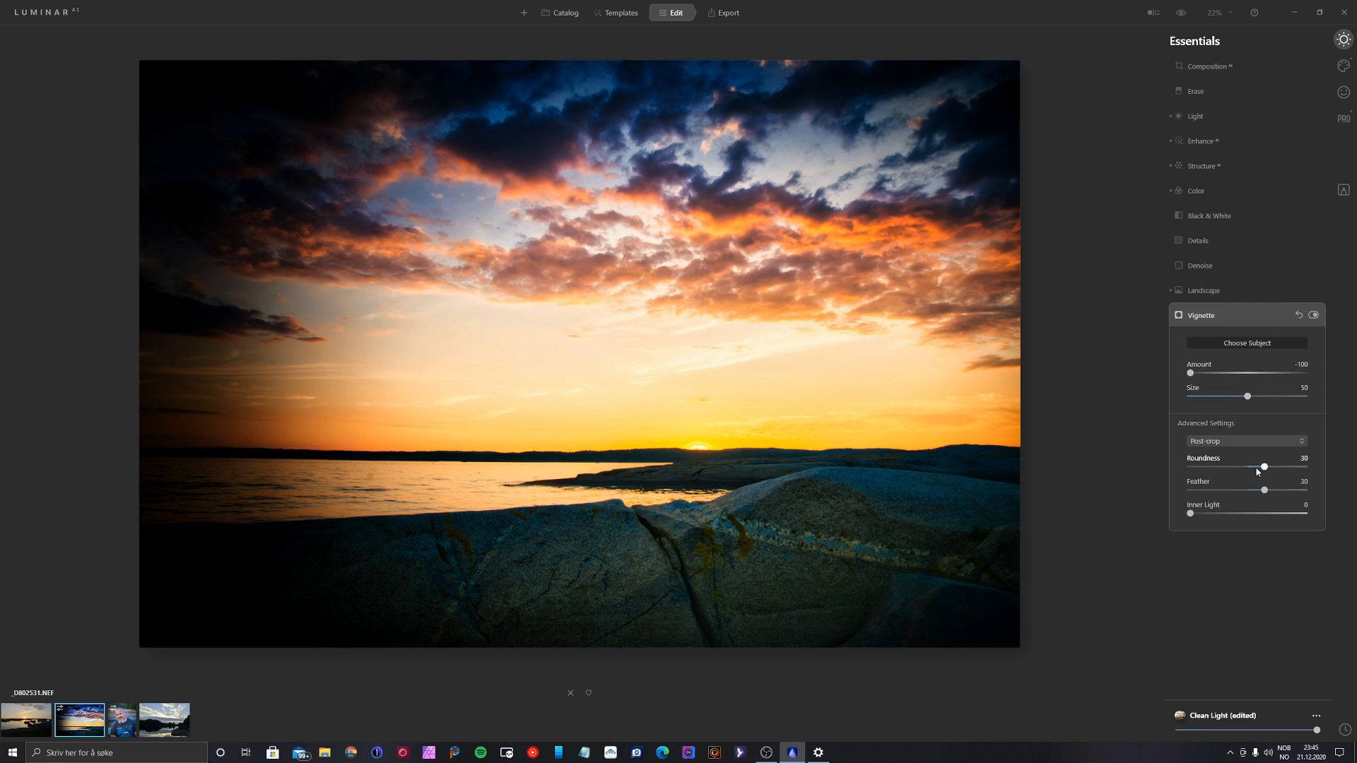
# Step: Set the vignette's Size to 26, Feather to 100 and Amount to -53, and try its Inner Light
pyautogui.moveTo(1248, 398); pyautogui.dragTo(1222, 399)
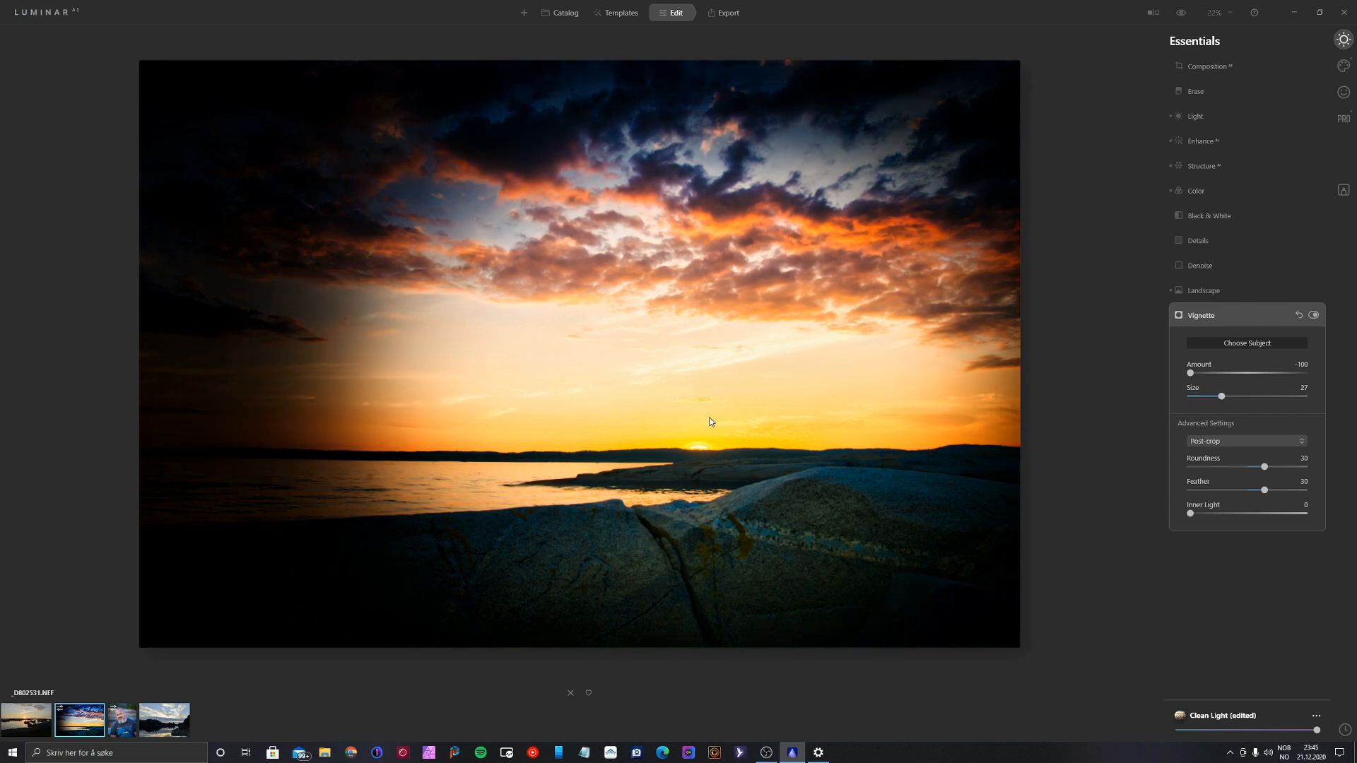
pyautogui.moveTo(1213, 394); pyautogui.dragTo(1211, 395)
pyautogui.moveTo(1265, 490); pyautogui.dragTo(1317, 490)
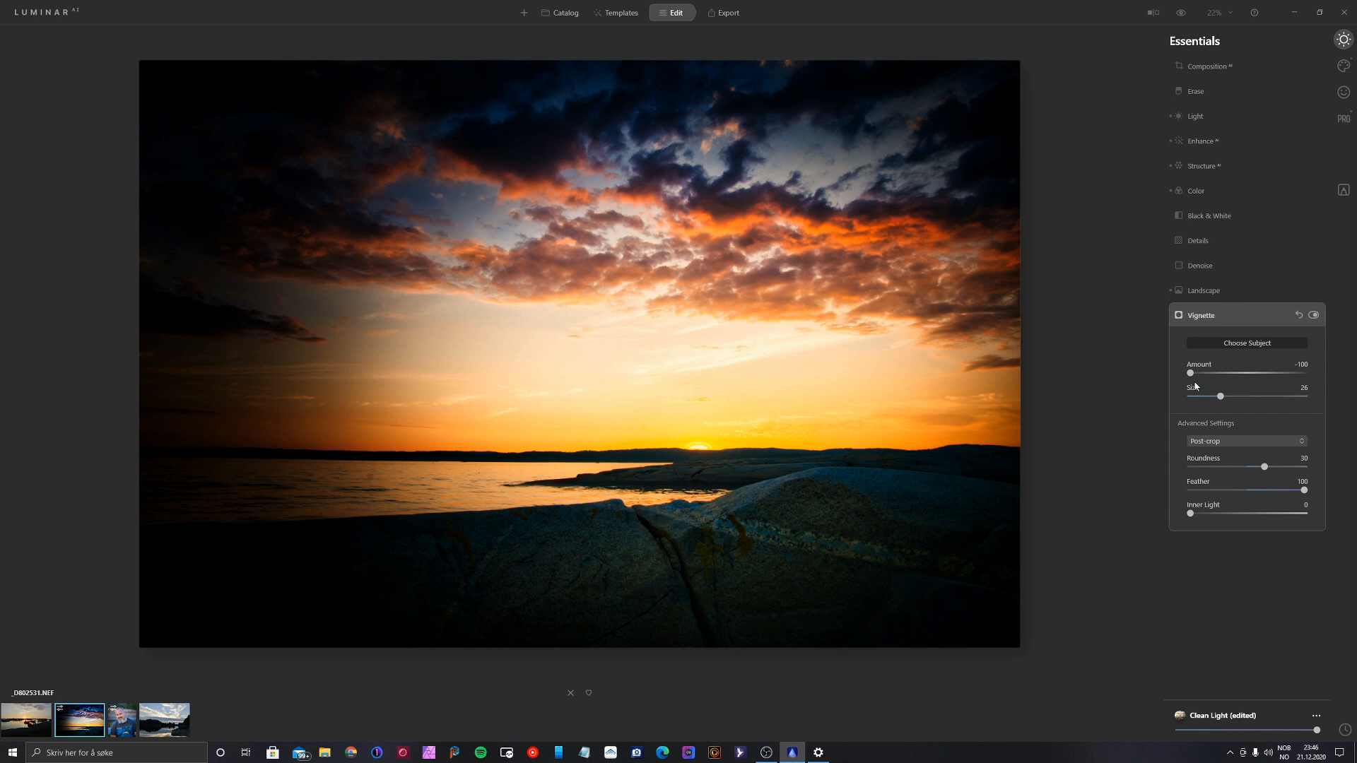
pyautogui.moveTo(1191, 374); pyautogui.dragTo(1217, 375)
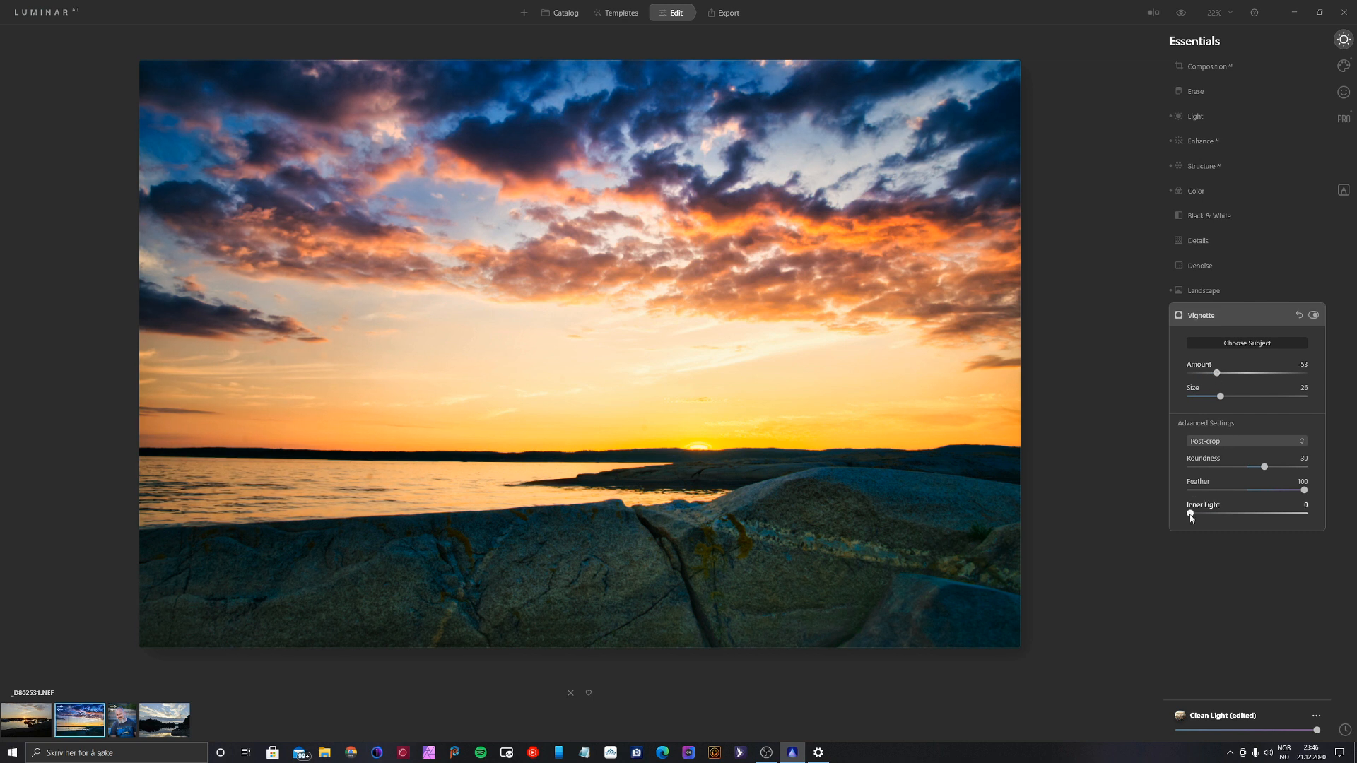
pyautogui.moveTo(1190, 515)
pyautogui.mouseDown()
pyautogui.moveTo(1208, 515)
pyautogui.moveTo(1194, 522)
pyautogui.mouseUp()
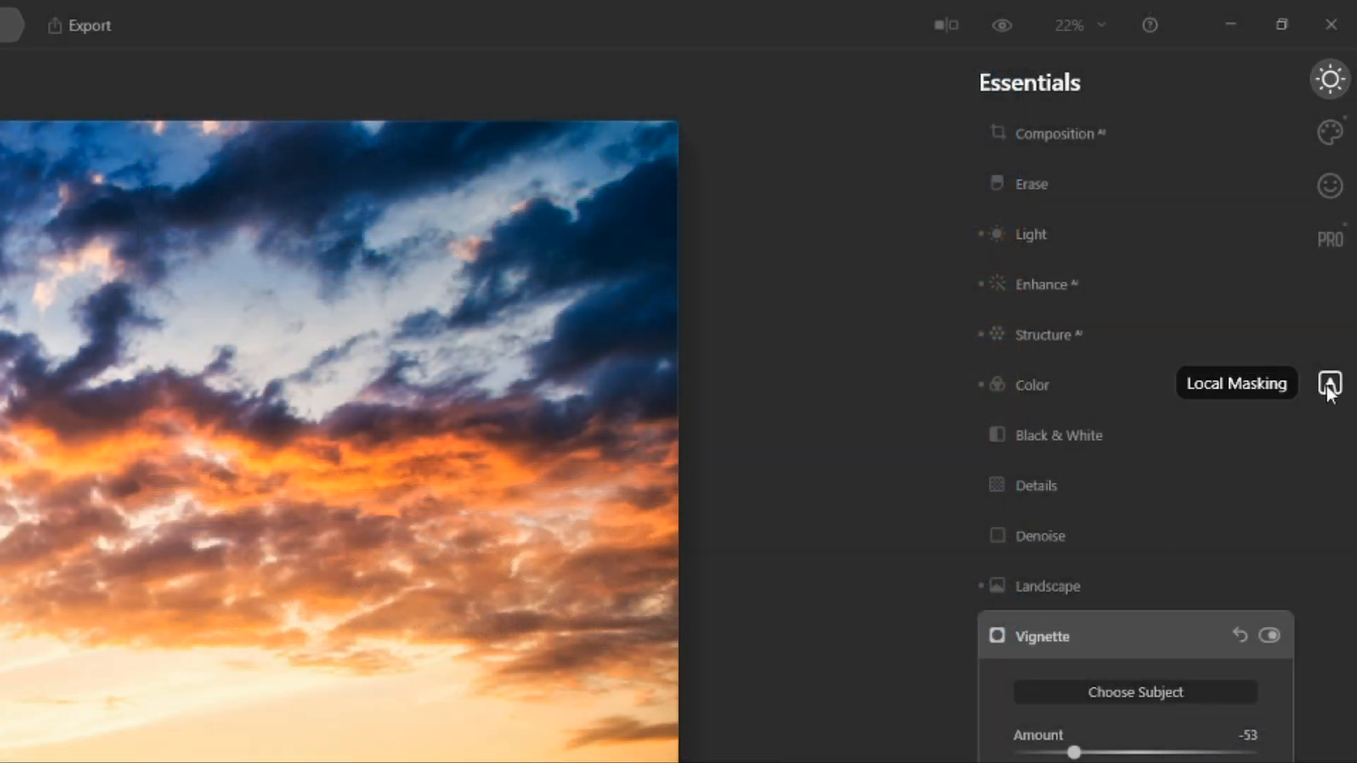
# Step: Add a Basic local mask and draw a slightly tilted gradient across the horizon, from the shoreline up into the sky
pyautogui.click(1328, 387)
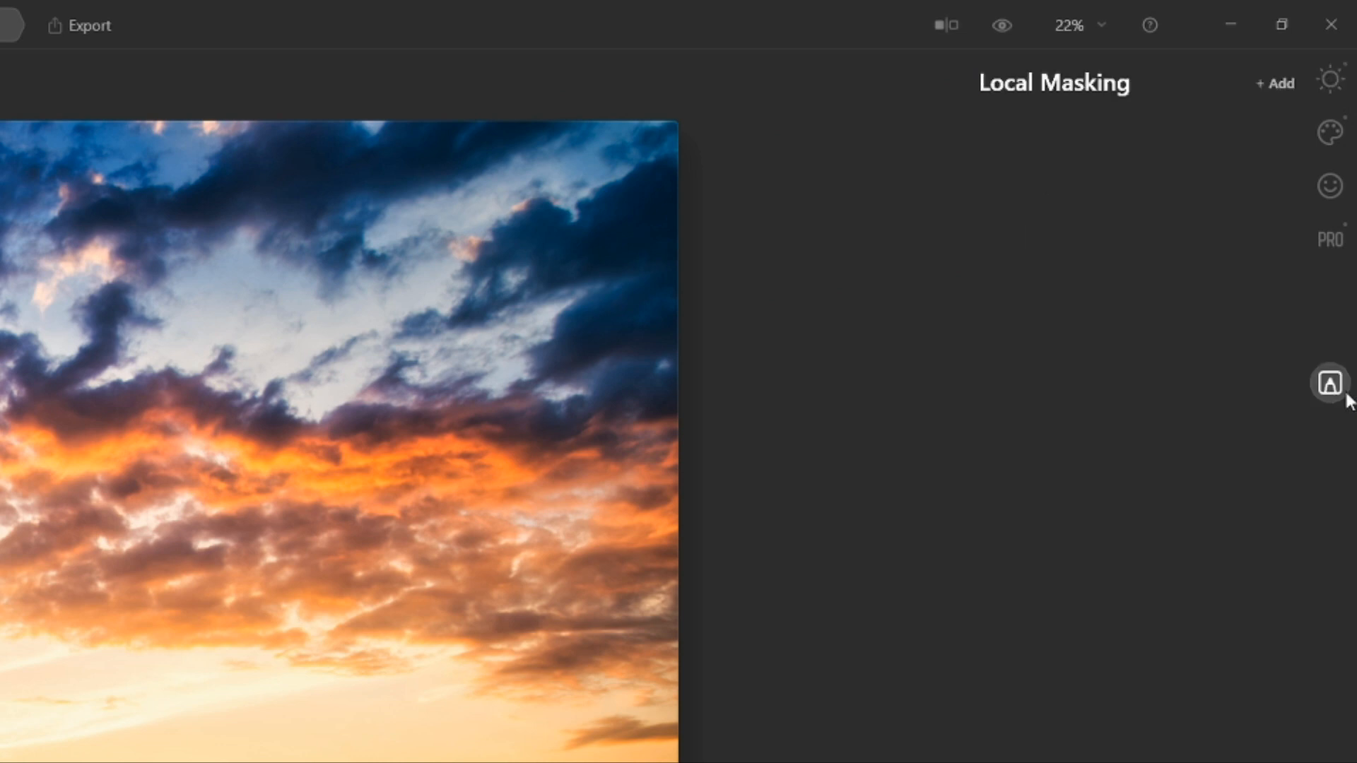
pyautogui.click(1277, 85)
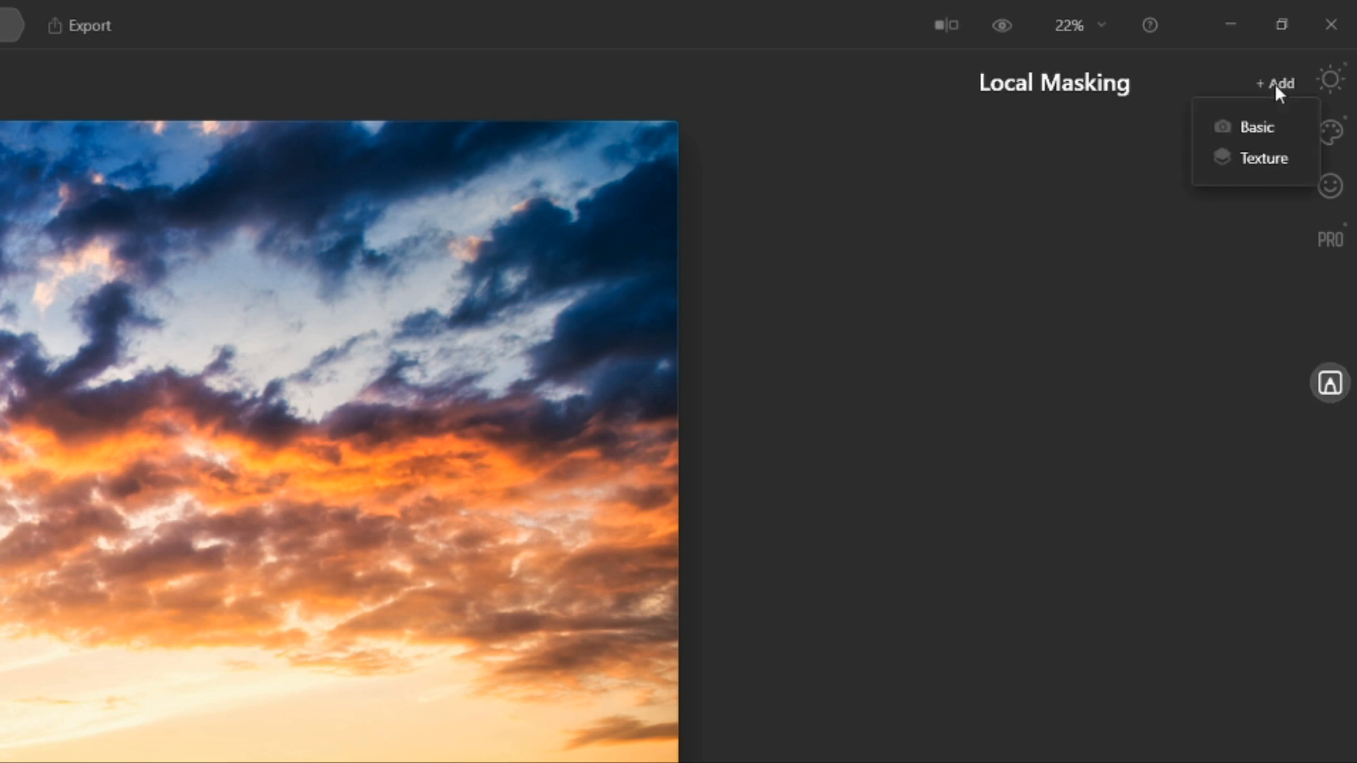
pyautogui.click(1252, 130)
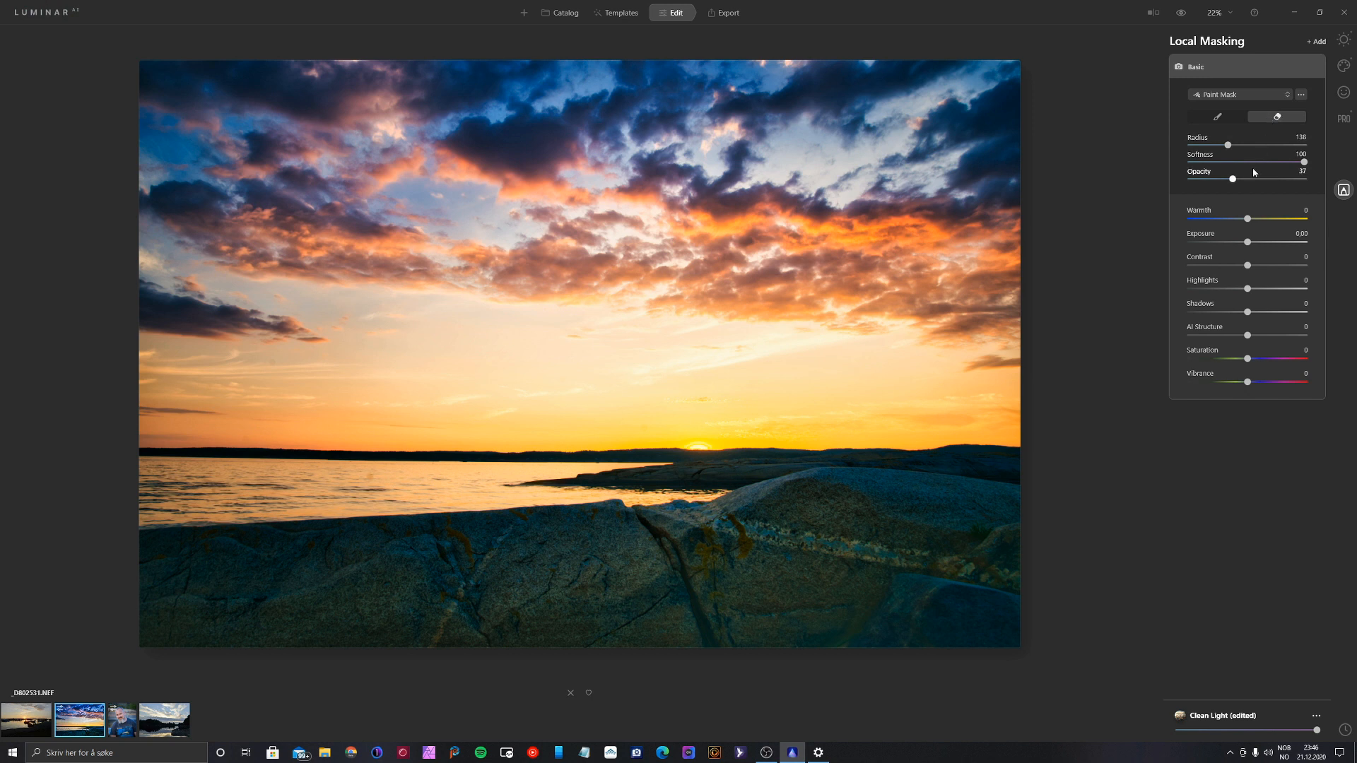
pyautogui.click(1254, 96)
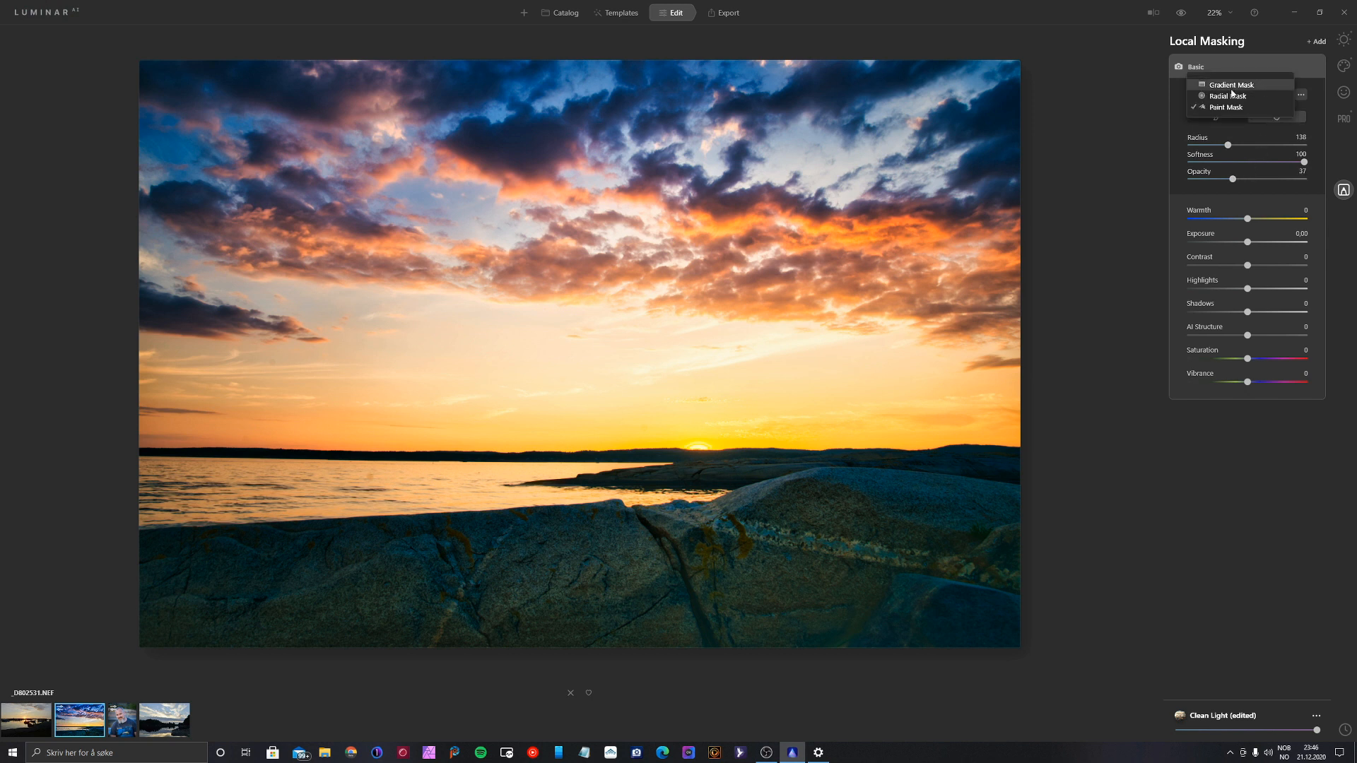
pyautogui.click(1230, 87)
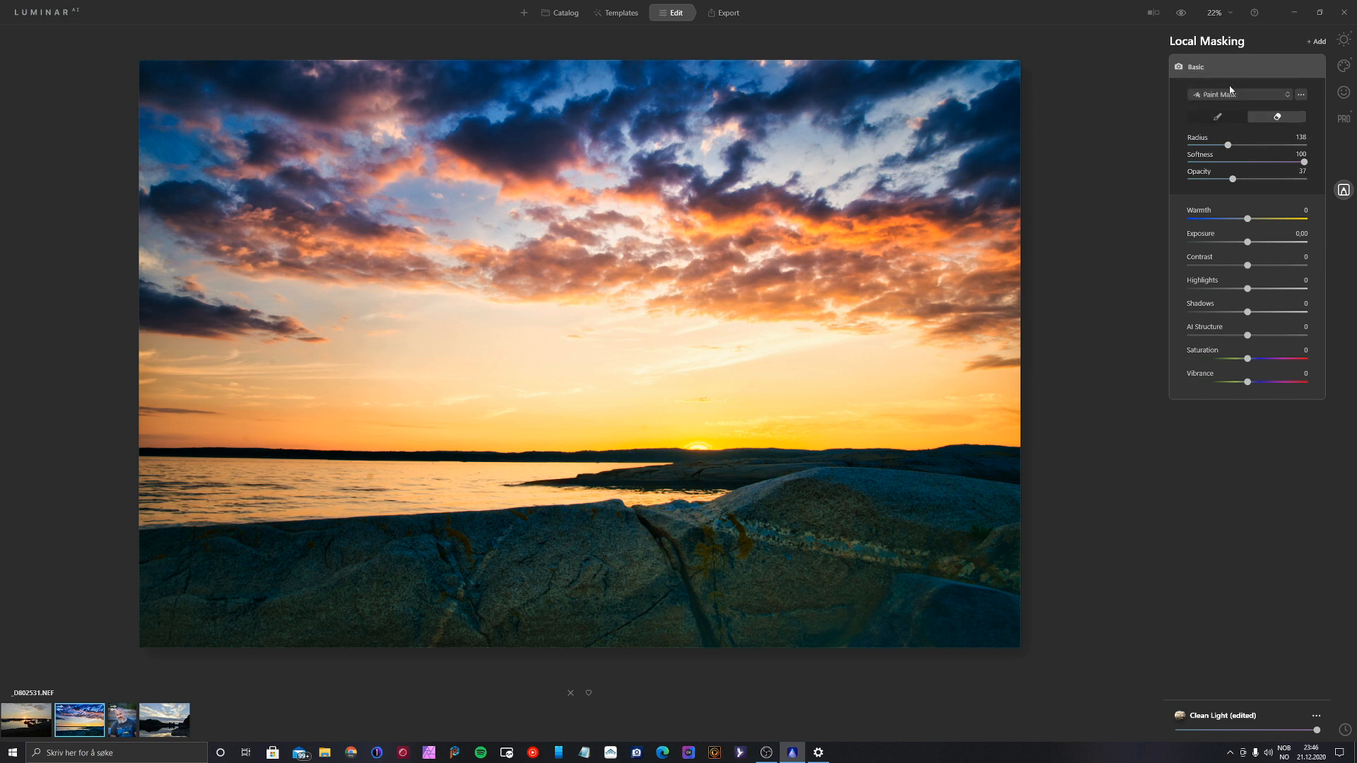
pyautogui.moveTo(581, 470); pyautogui.dragTo(576, 372)
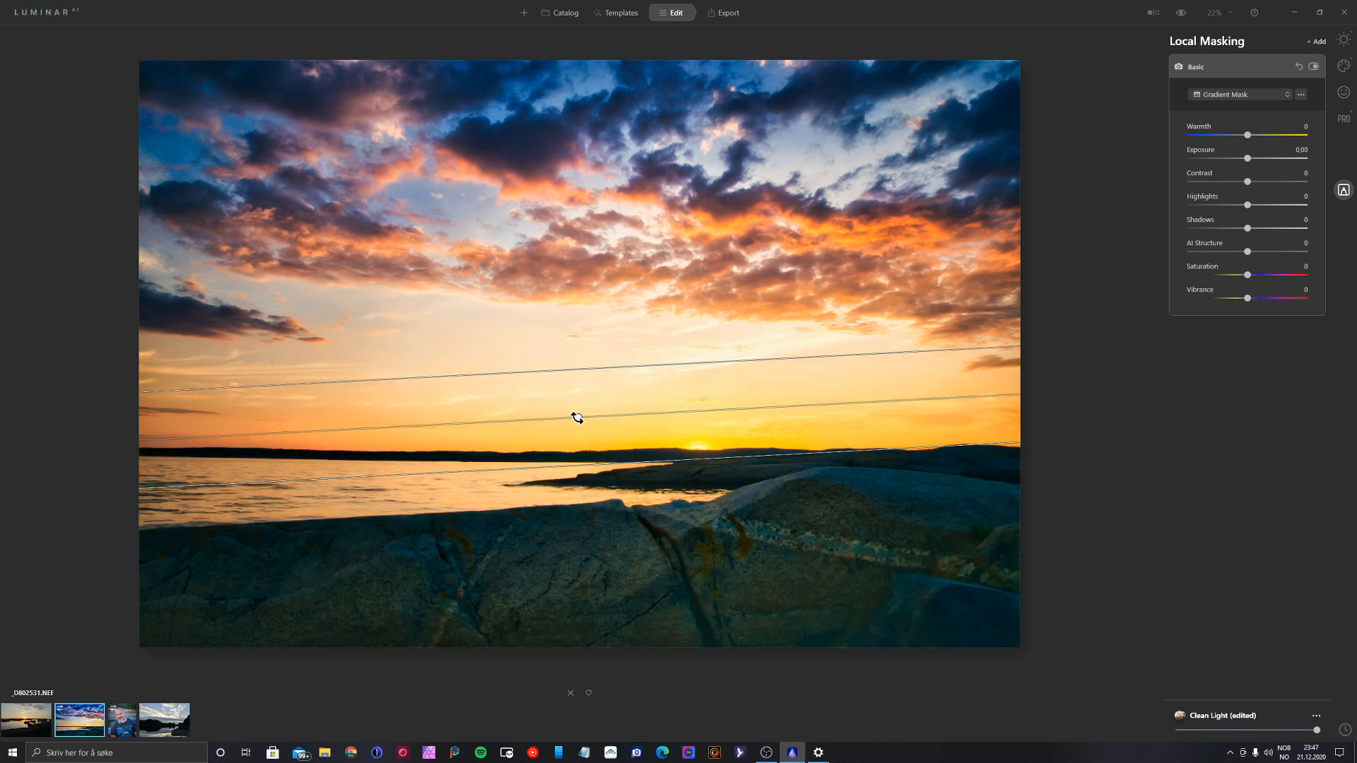
# Step: Move the gradient mask down over the rocks, narrow its transition, and set its Exposure to -2.23, Contrast to 17 and Saturation to -11
pyautogui.moveTo(578, 418); pyautogui.dragTo(571, 469)
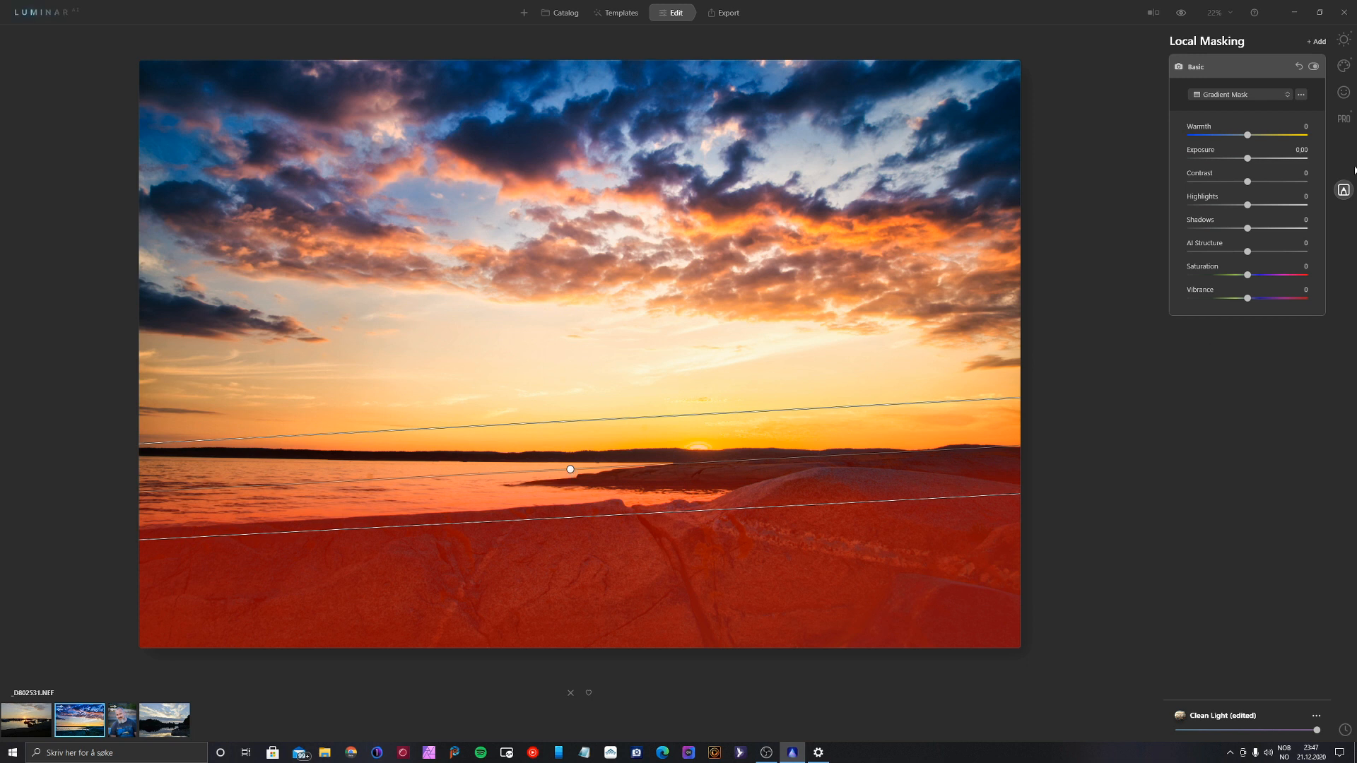
pyautogui.moveTo(1248, 158); pyautogui.dragTo(1223, 161)
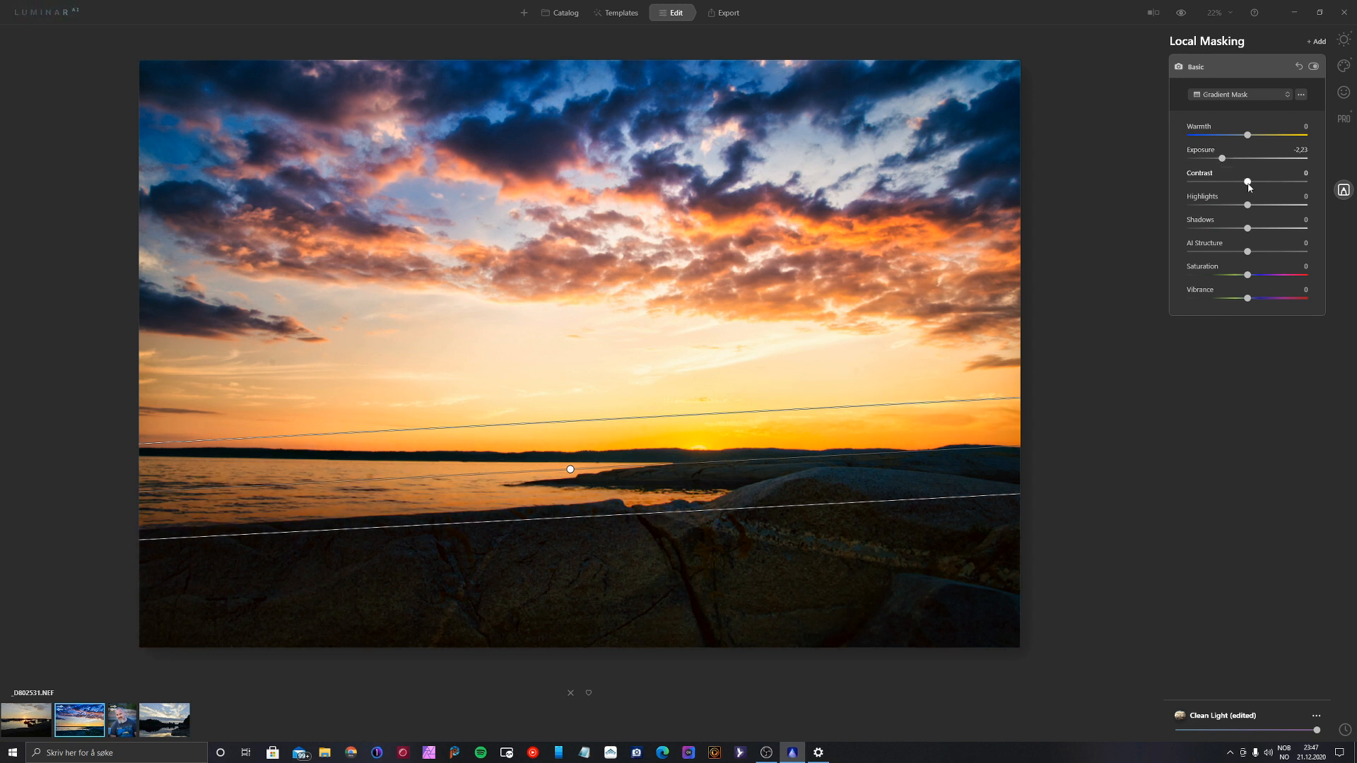
pyautogui.moveTo(1257, 185); pyautogui.dragTo(1258, 183)
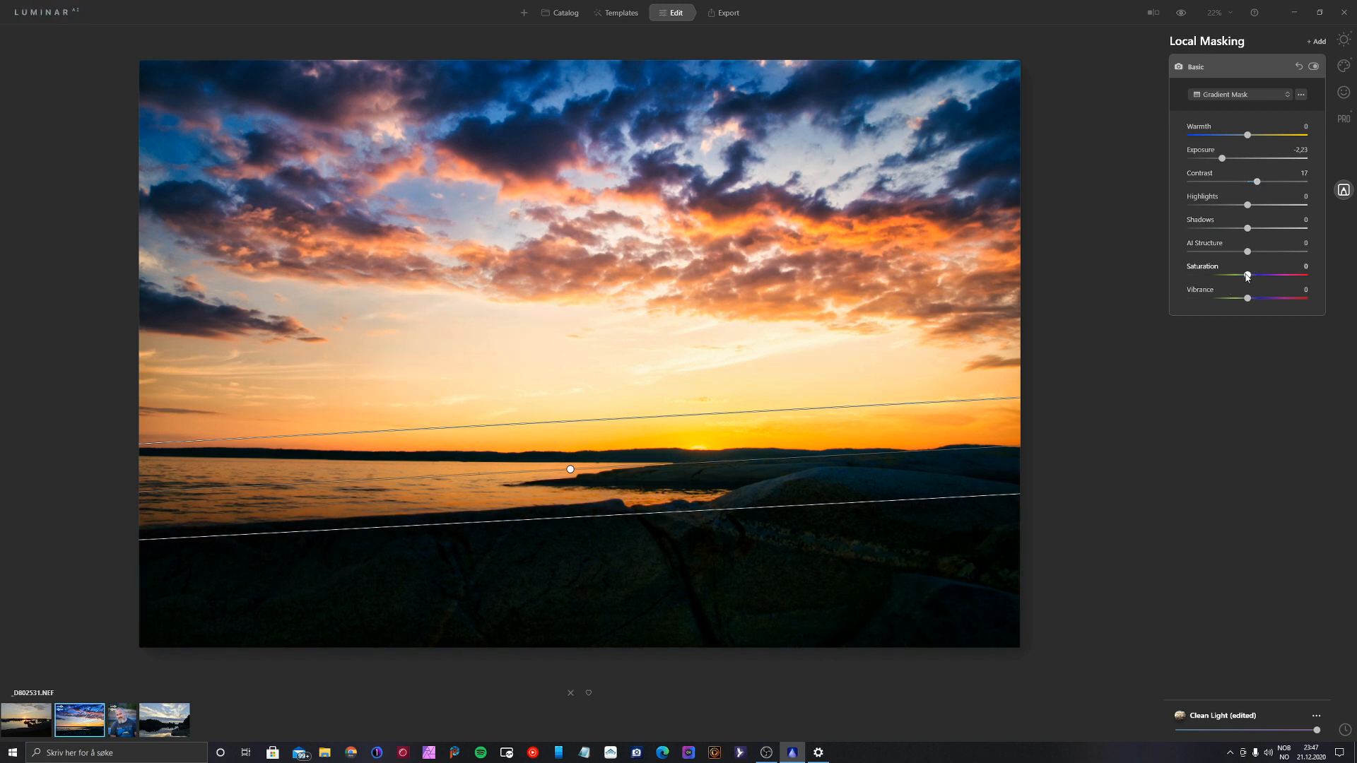
pyautogui.moveTo(1247, 276); pyautogui.dragTo(1240, 279)
pyautogui.moveTo(603, 421); pyautogui.dragTo(597, 478)
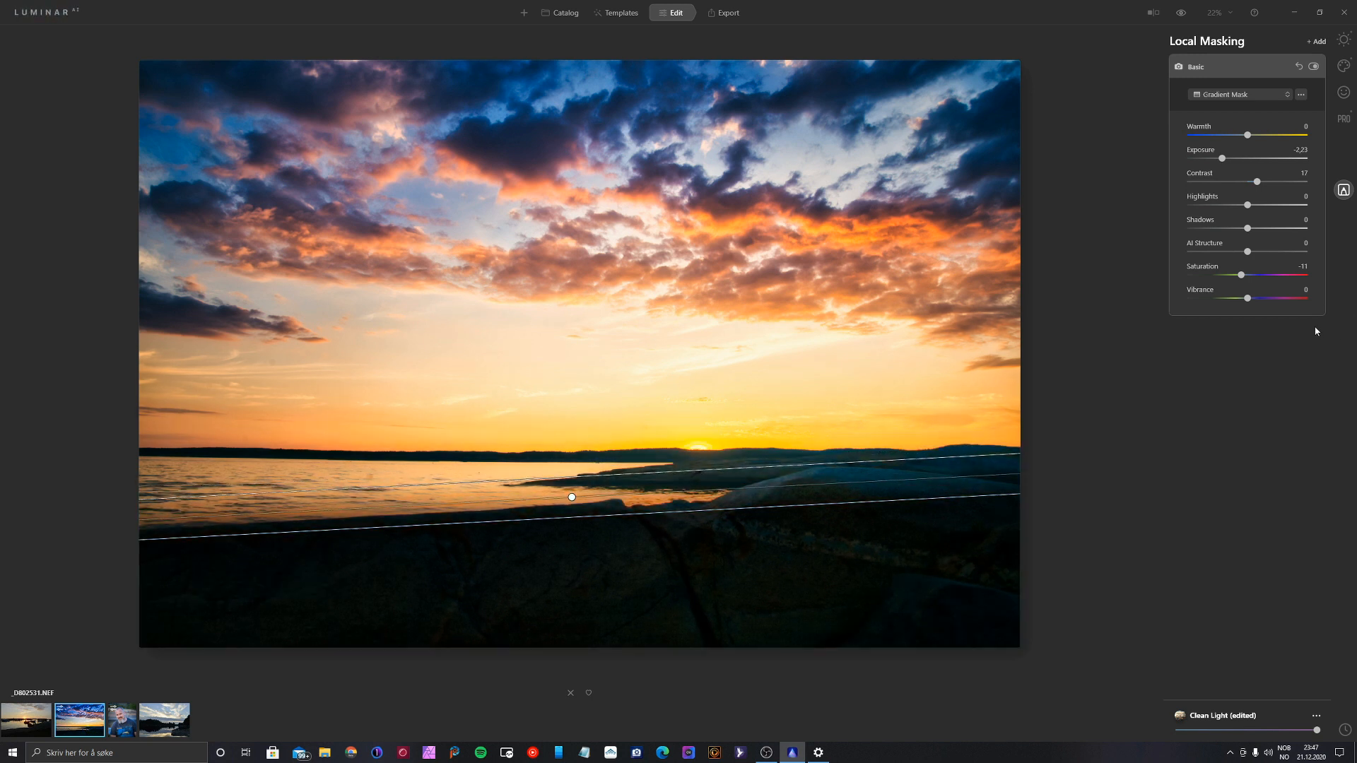
# Step: Compare the locally masked sunset photo with its unedited original
pyautogui.click(1182, 13)
pyautogui.click(1181, 12)
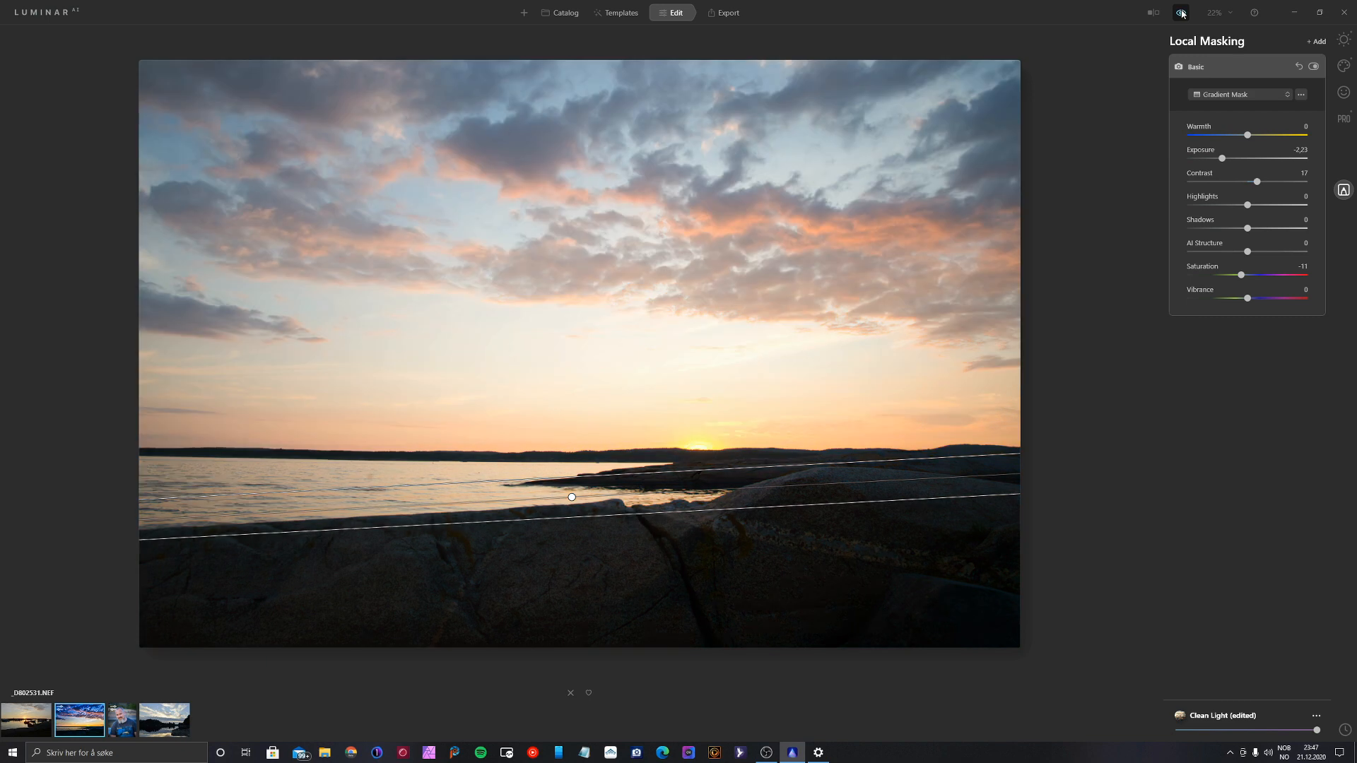
pyautogui.click(1182, 13)
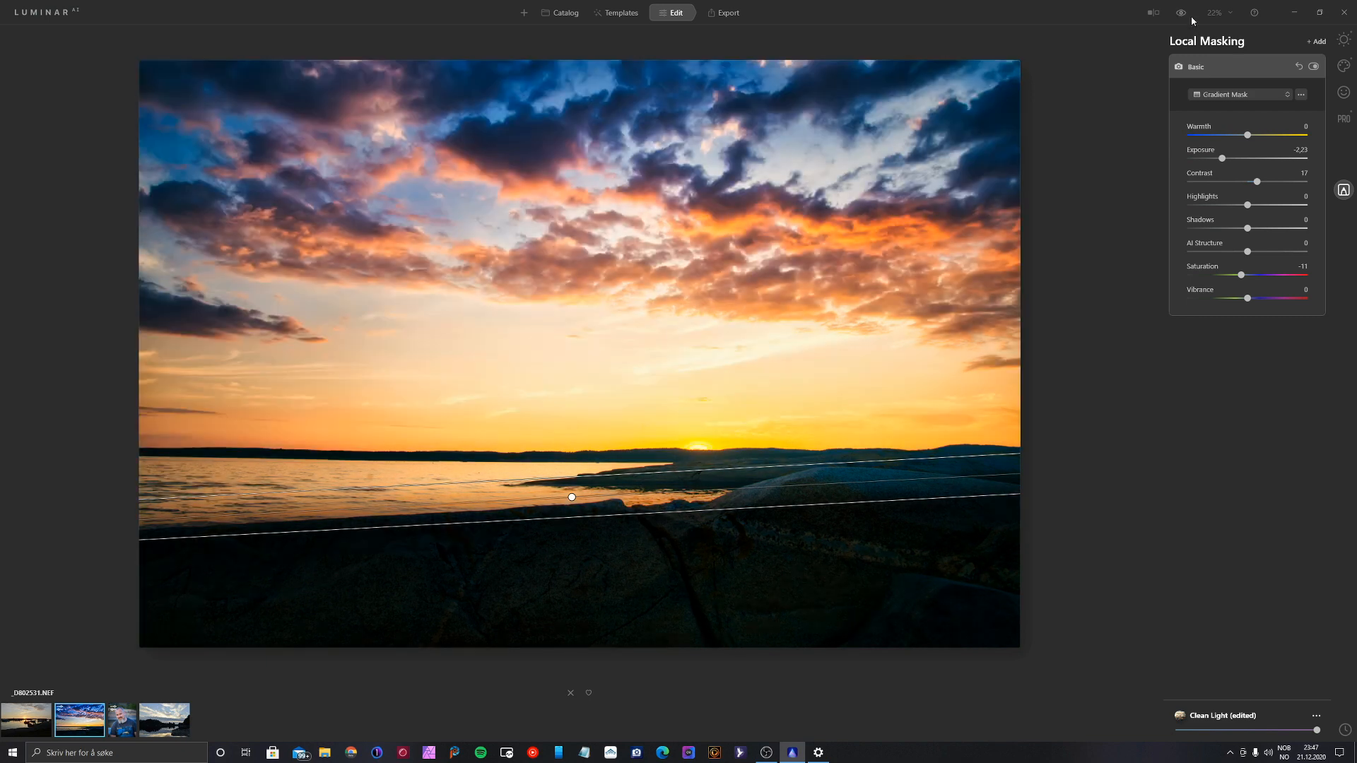
pyautogui.click(1185, 13)
pyautogui.click(1184, 13)
# Step: Set the gradient mask's Exposure to -1.53 and AI Structure to 21, lower its Saturation slightly and fine-tune its tones
pyautogui.click(1230, 160)
pyautogui.moveTo(1230, 159); pyautogui.dragTo(1231, 159)
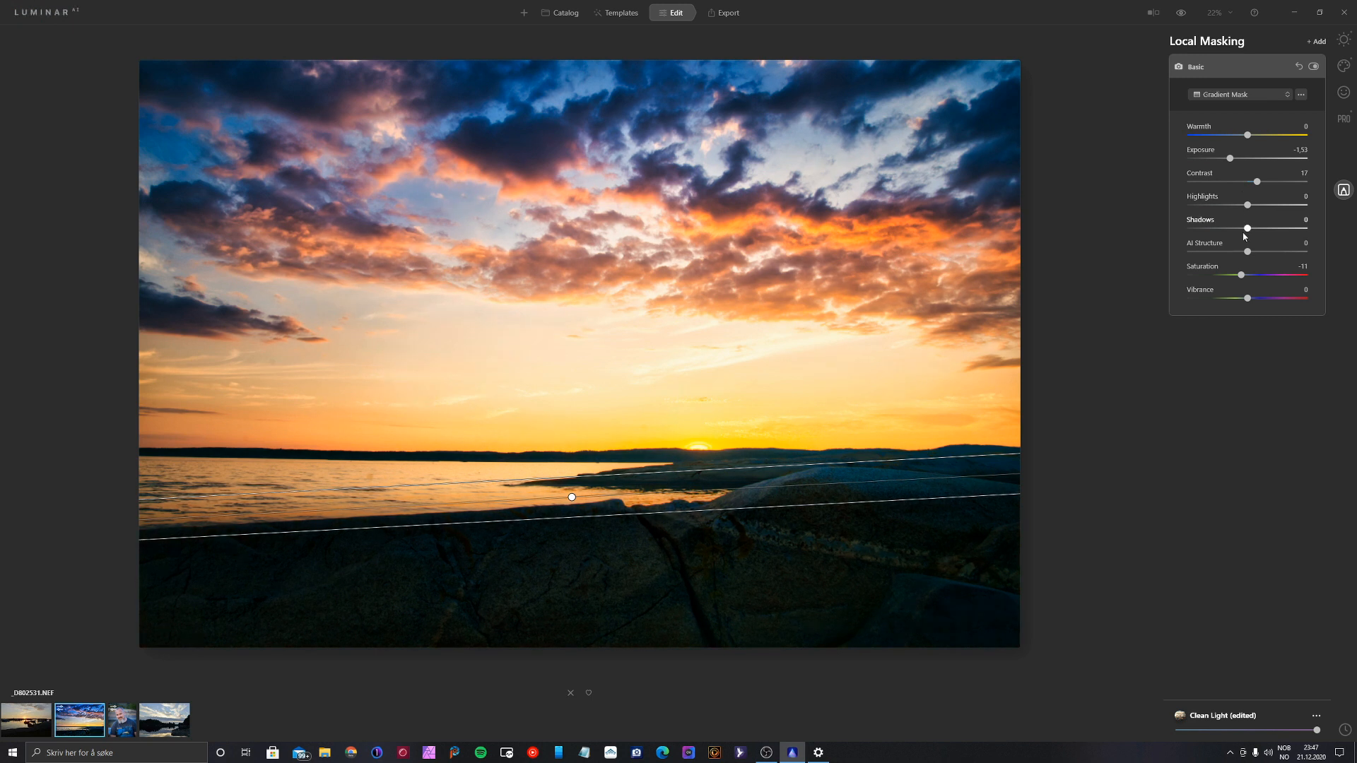
pyautogui.click(1259, 252)
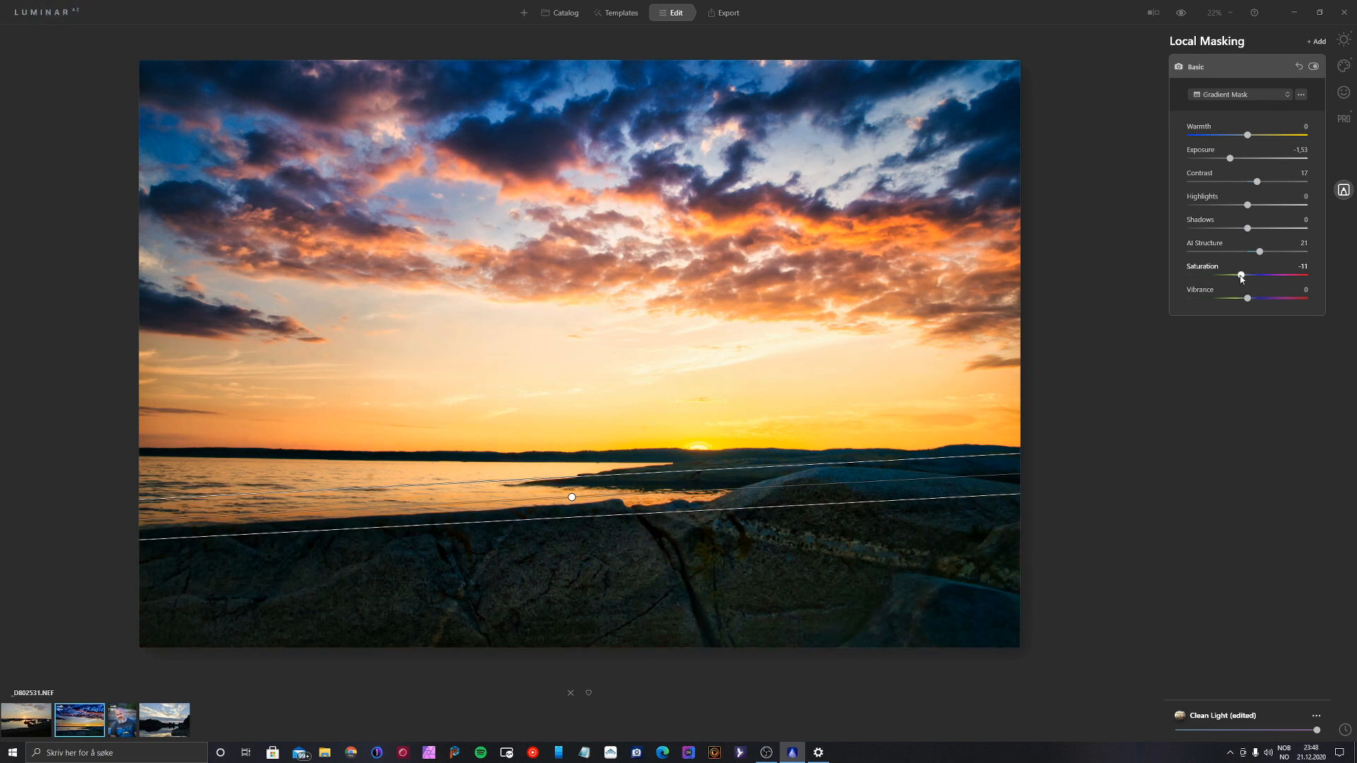
pyautogui.moveTo(1239, 279); pyautogui.dragTo(1236, 279)
pyautogui.moveTo(1230, 159); pyautogui.dragTo(1264, 184)
# Step: Set the whole photo's Light Exposure to 0.33 and Smart Contrast to 39
pyautogui.click(1344, 39)
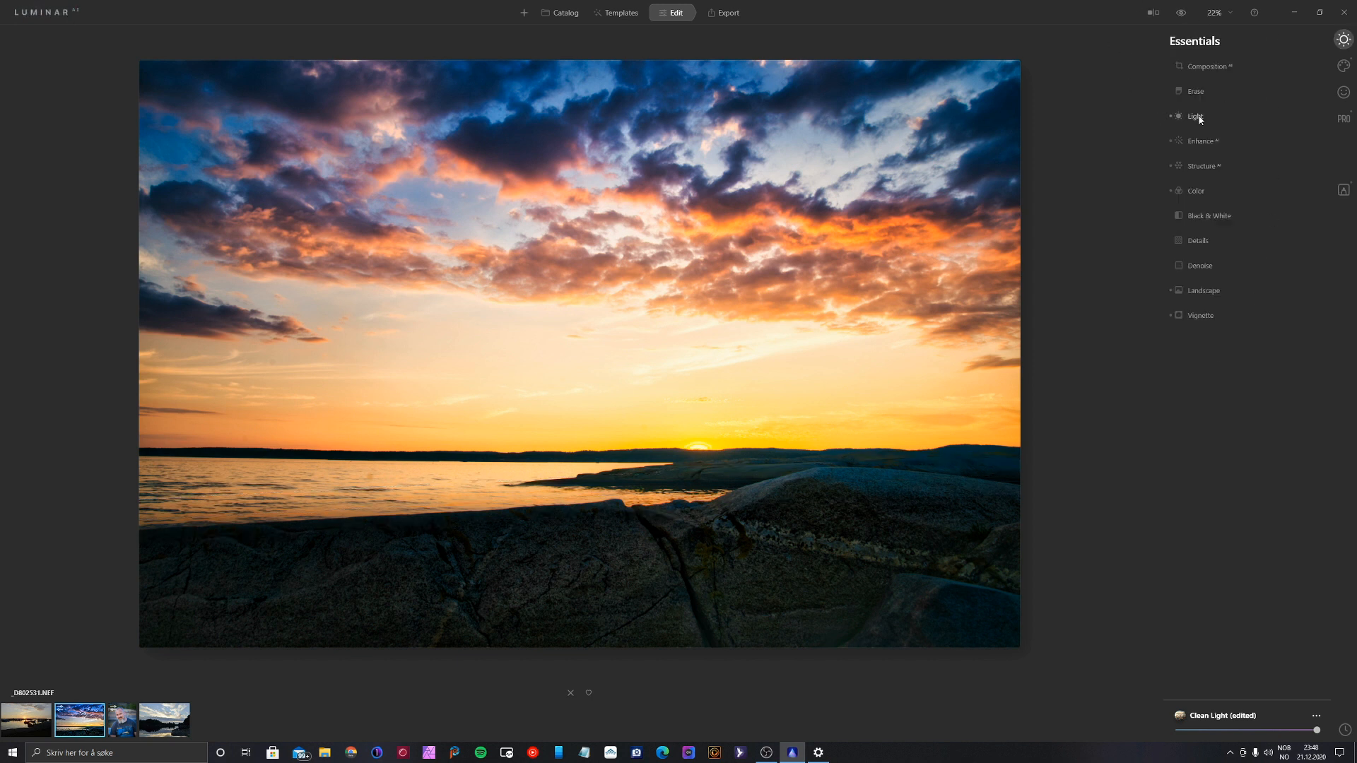
pyautogui.click(1194, 117)
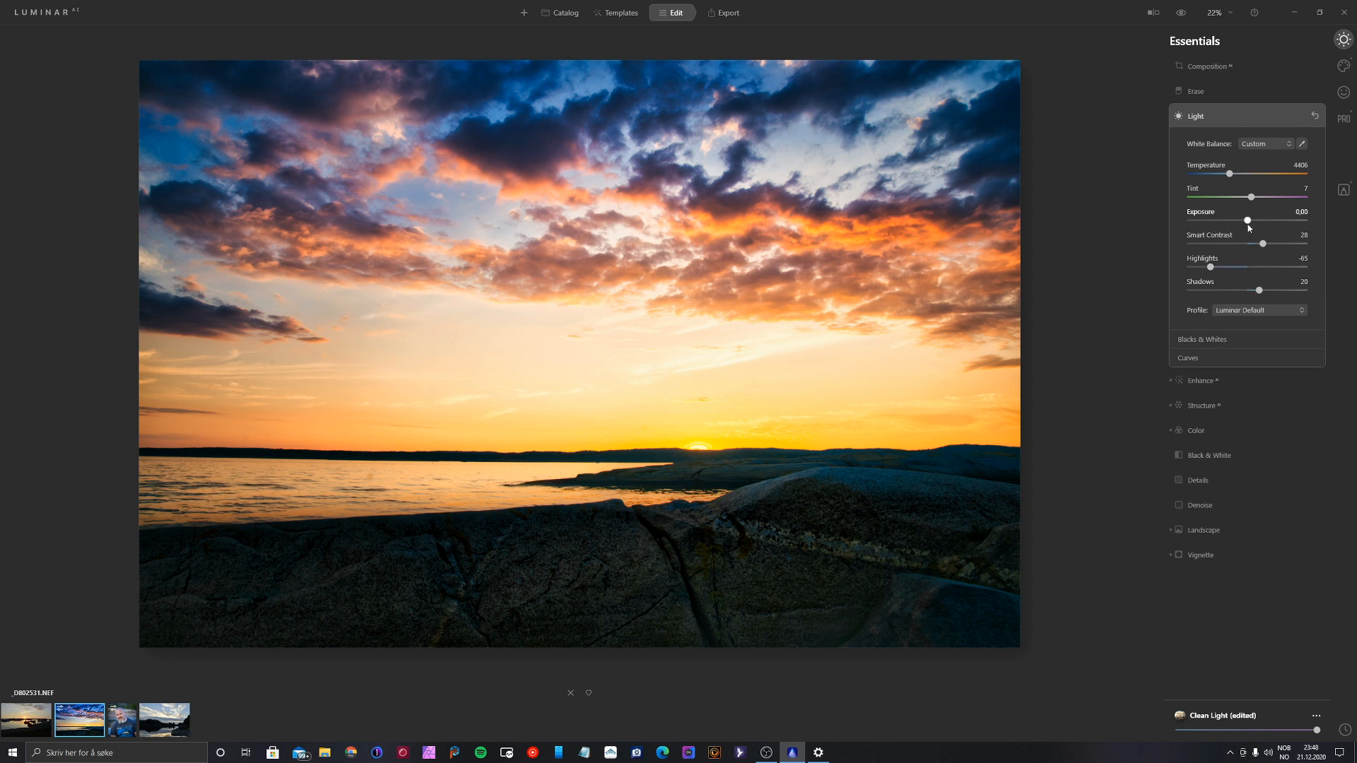
pyautogui.moveTo(1248, 221); pyautogui.dragTo(1252, 221)
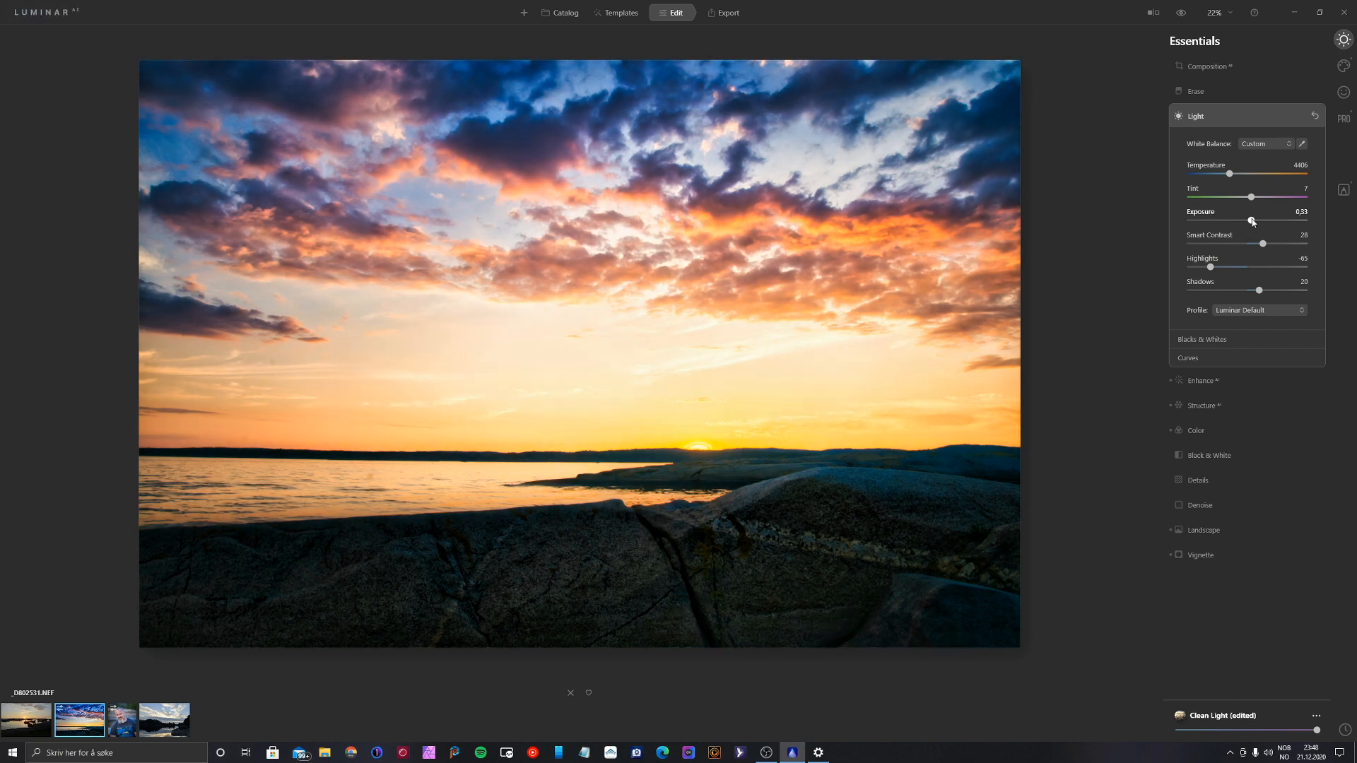
pyautogui.moveTo(1262, 243); pyautogui.dragTo(1272, 247)
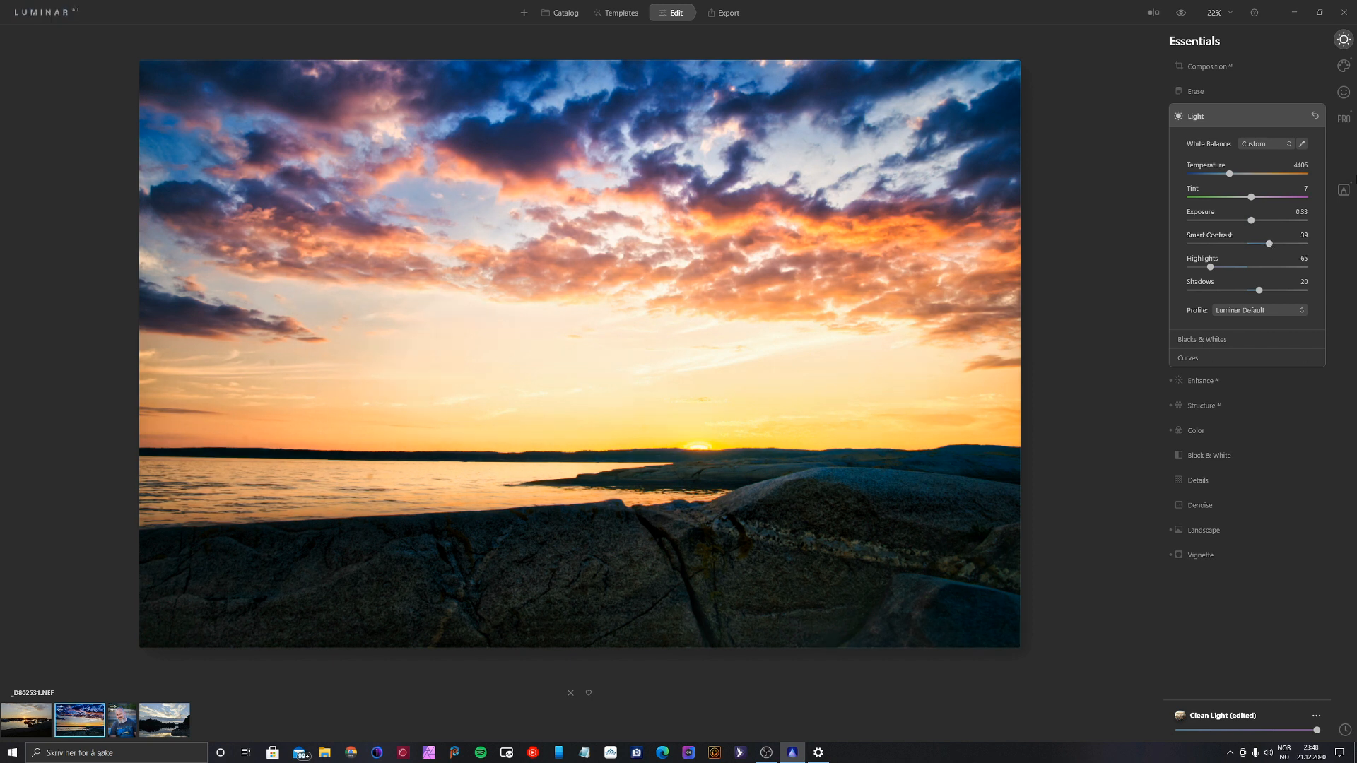
# Step: Compare the photo before and after the Light adjustments, switching between the original and edited versions several times
pyautogui.click(1182, 16)
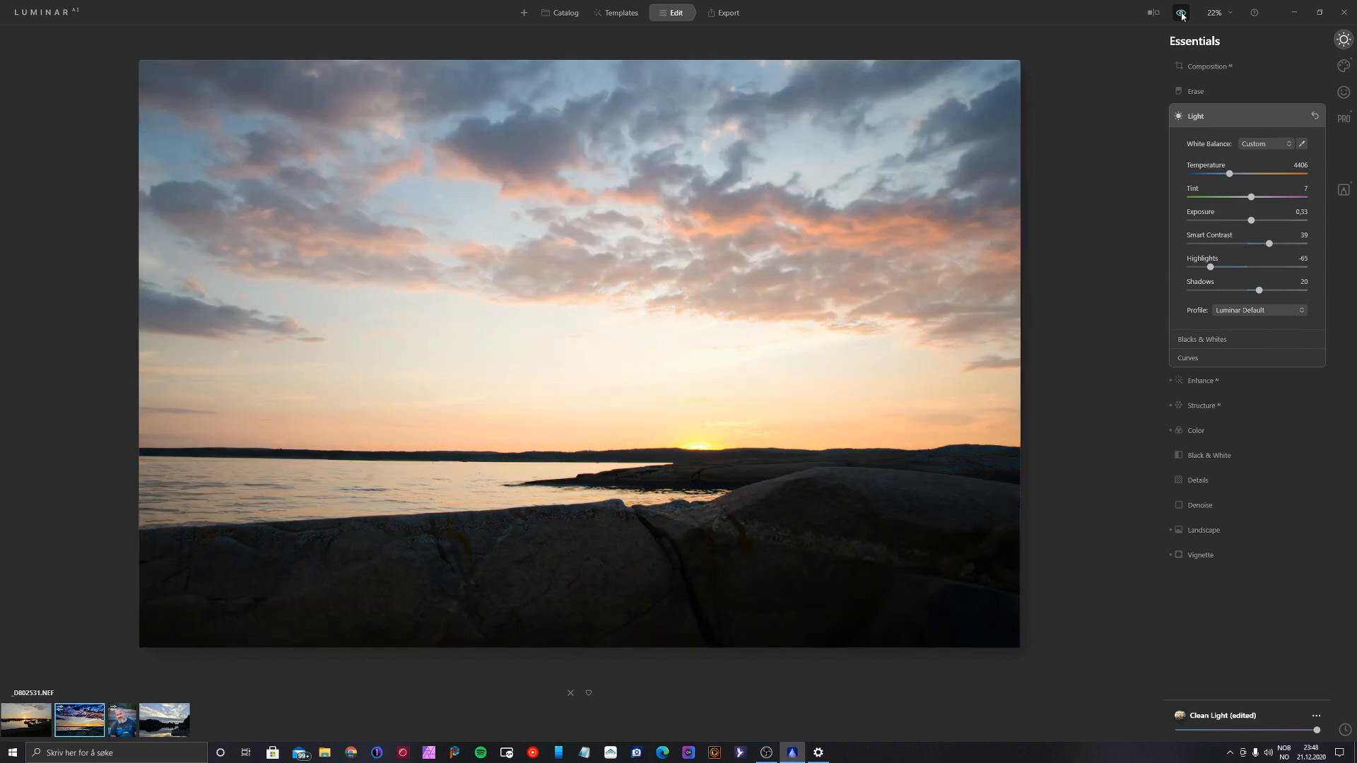
pyautogui.click(1182, 16)
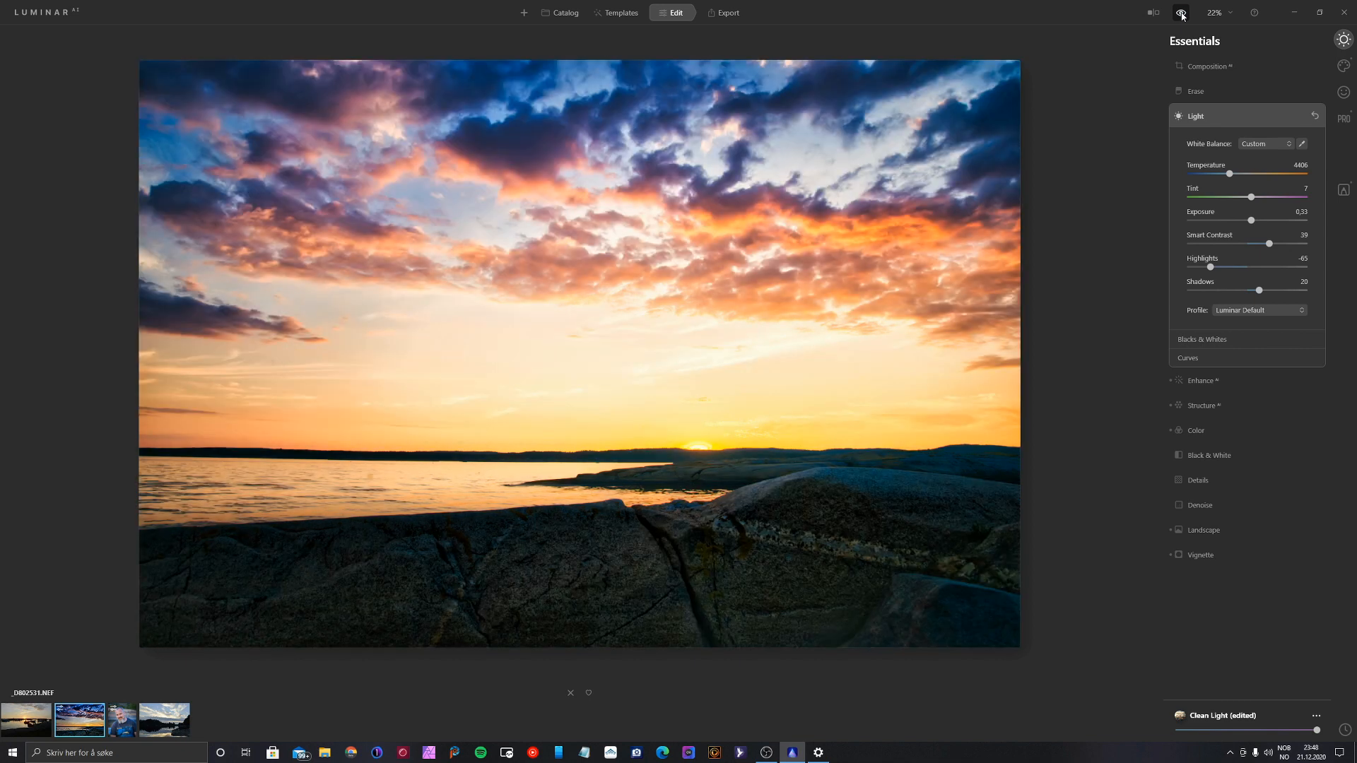
pyautogui.click(1182, 15)
pyautogui.click(1182, 16)
pyautogui.click(1182, 16)
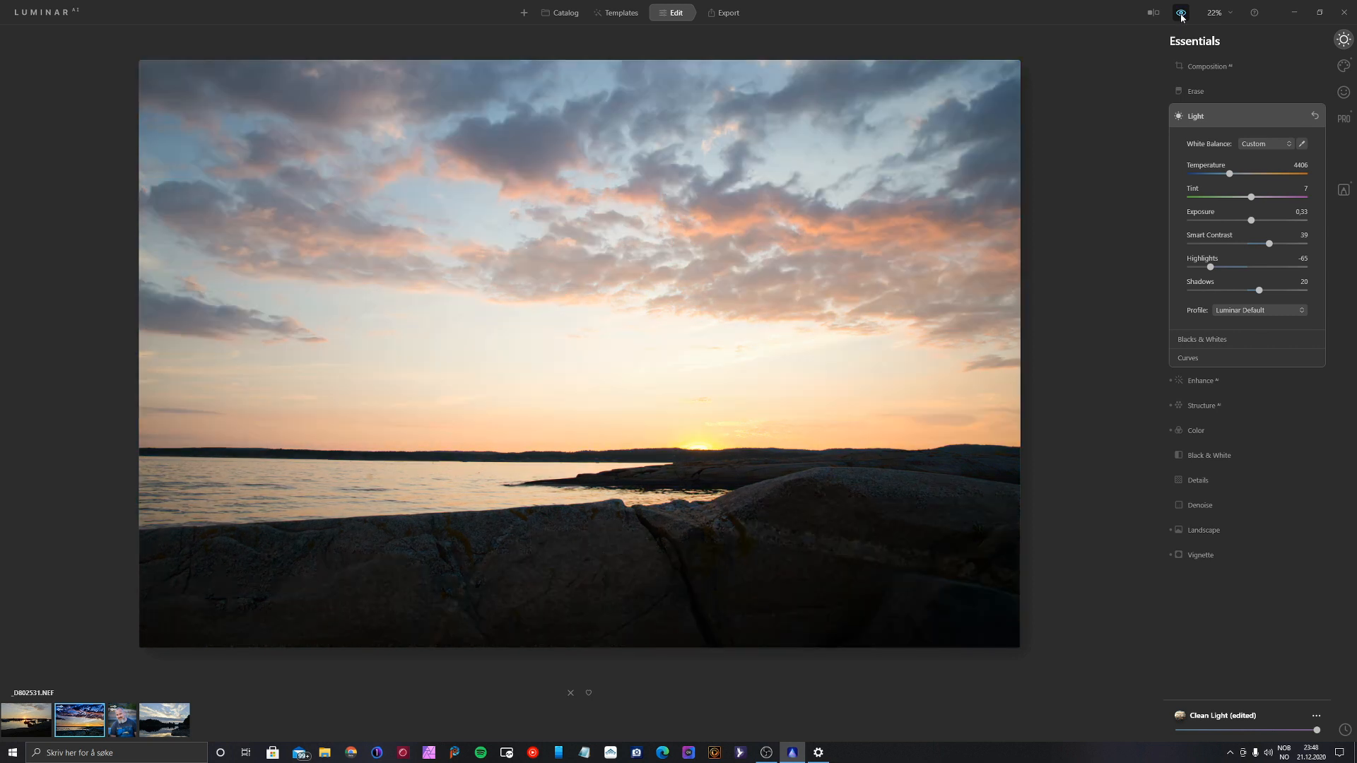
pyautogui.click(1182, 15)
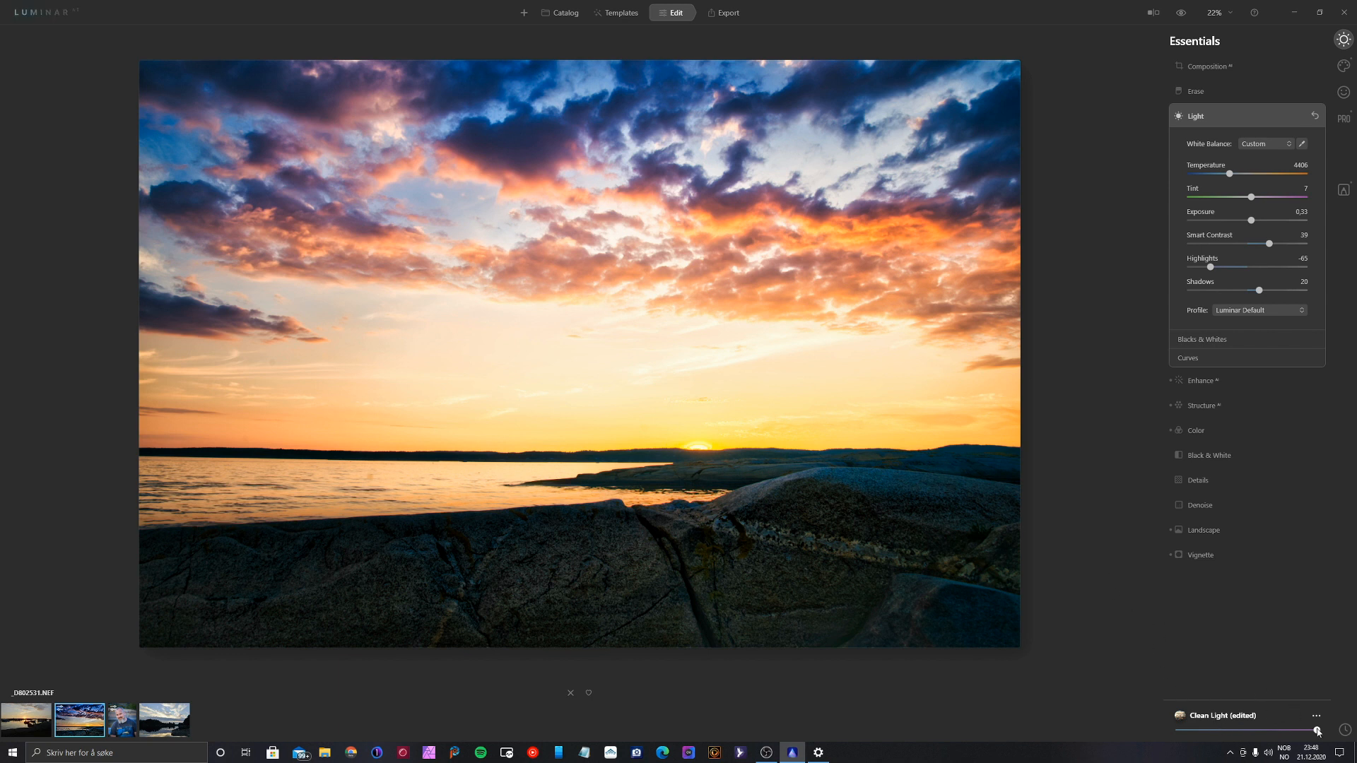
# Step: Fade the Clean Light template out completely, restore it to slightly below full strength, and compare with the original
pyautogui.moveTo(1318, 731); pyautogui.dragTo(1134, 730)
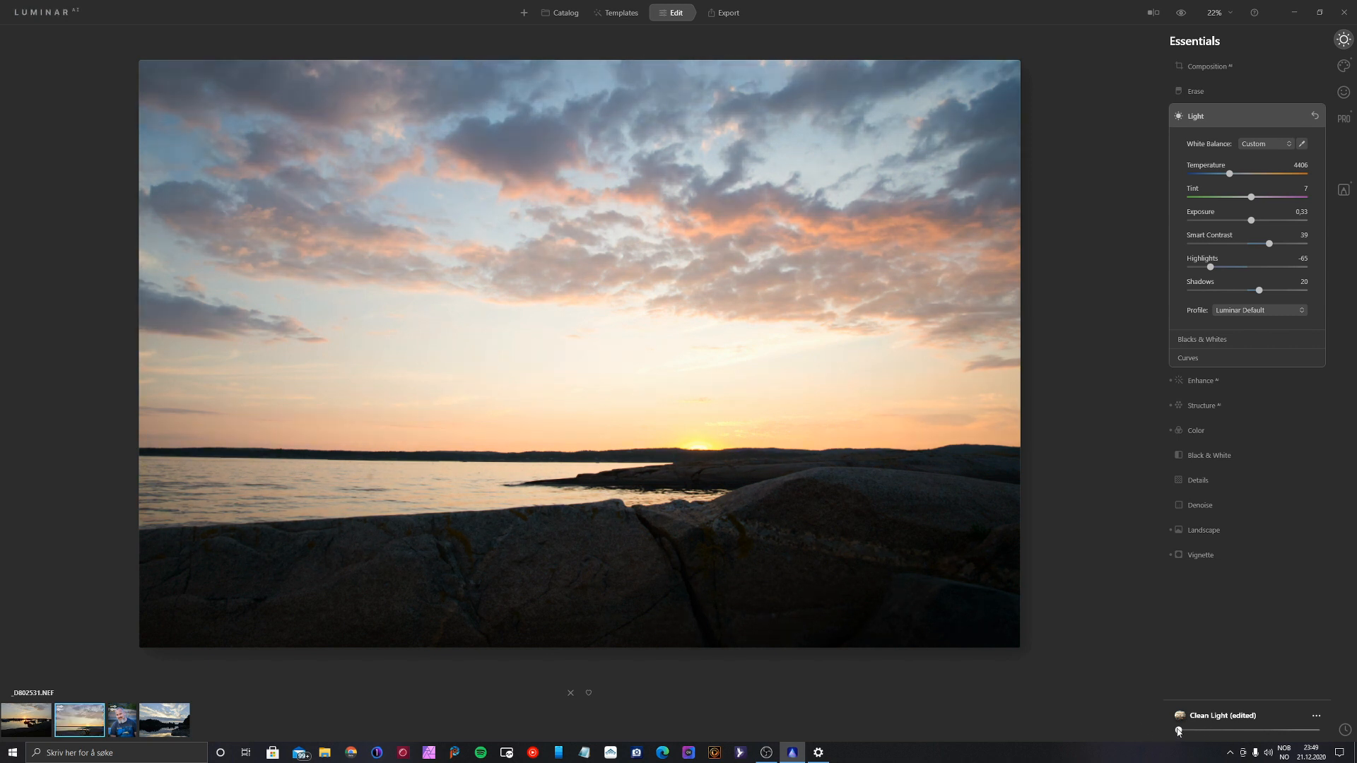
pyautogui.moveTo(1181, 731); pyautogui.dragTo(1301, 731)
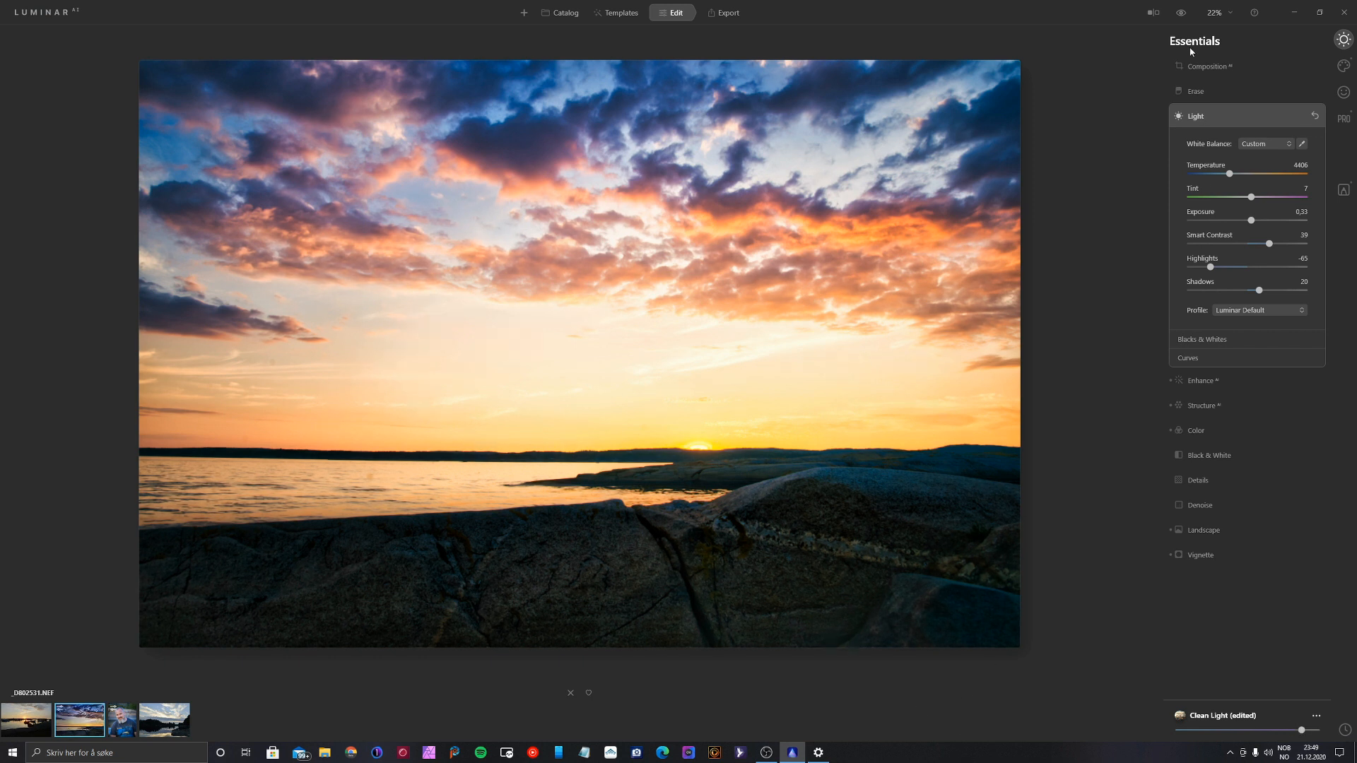
pyautogui.click(1181, 13)
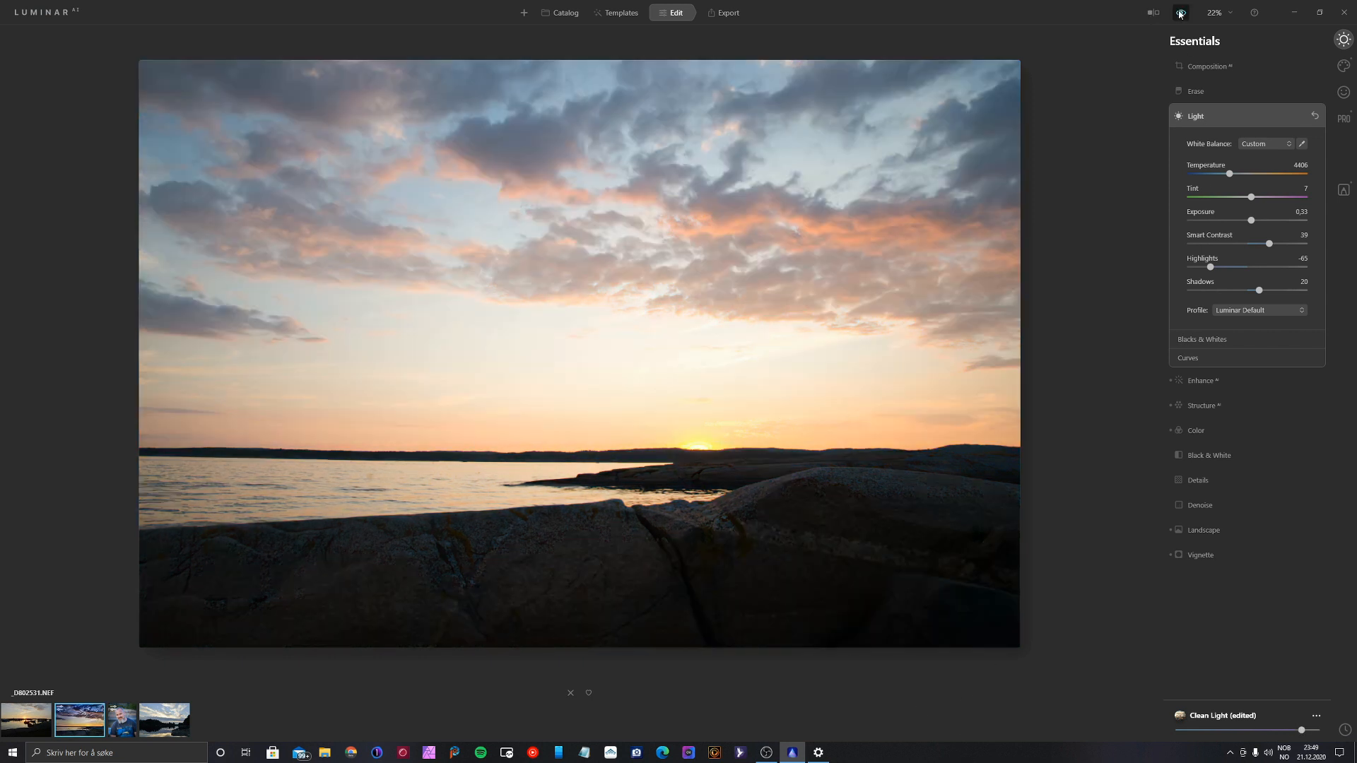
pyautogui.click(1180, 13)
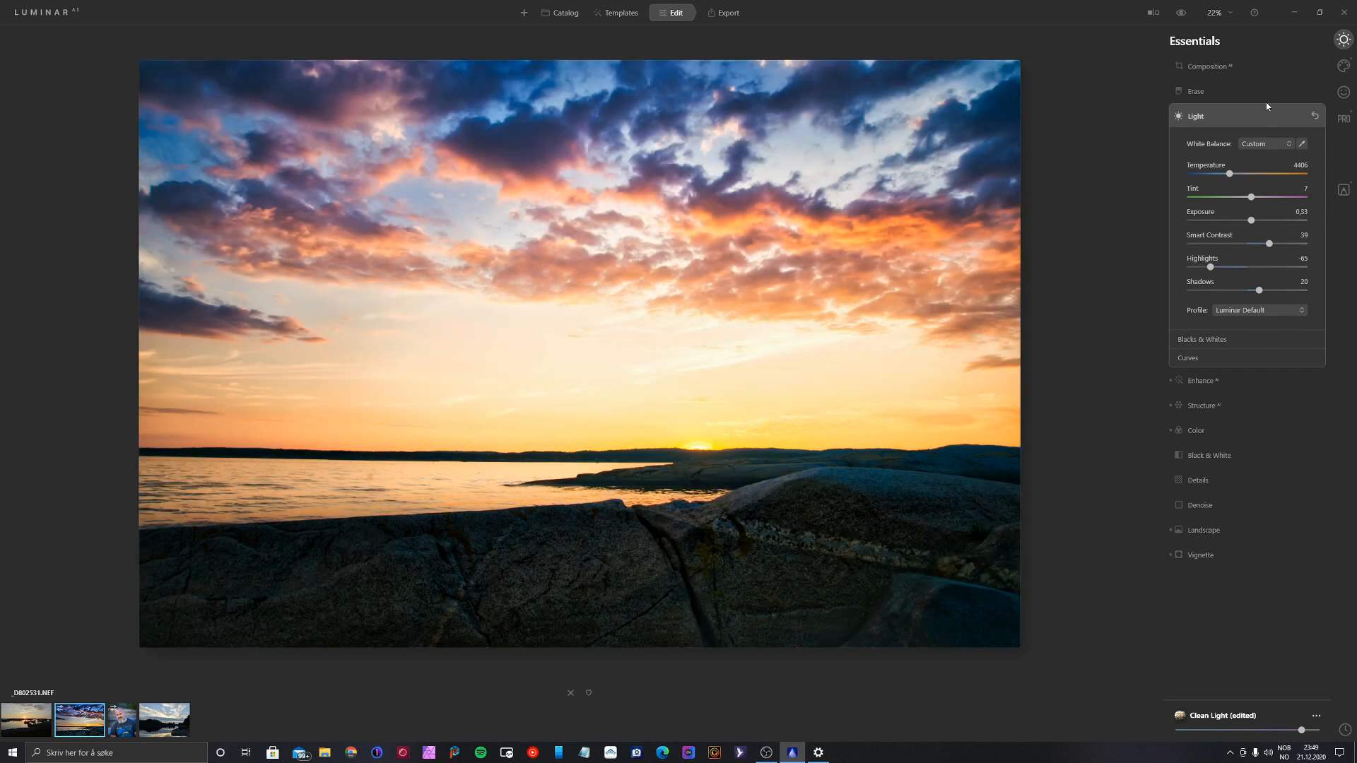
# Step: Crop the photo at a 2:3 ratio with the sun on the right-hand third line, rotating it slightly counter-clockwise to level the horizon
pyautogui.click(1207, 67)
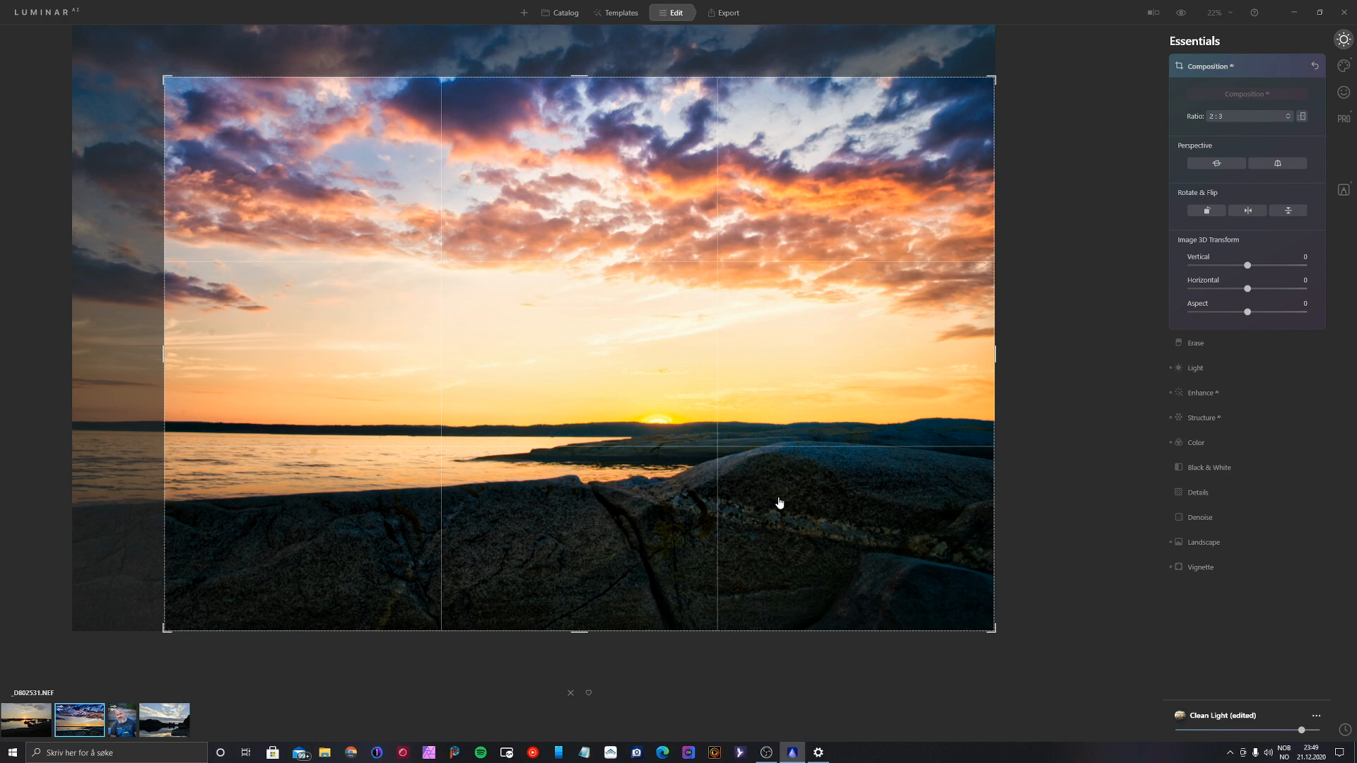
pyautogui.moveTo(778, 512); pyautogui.dragTo(827, 537)
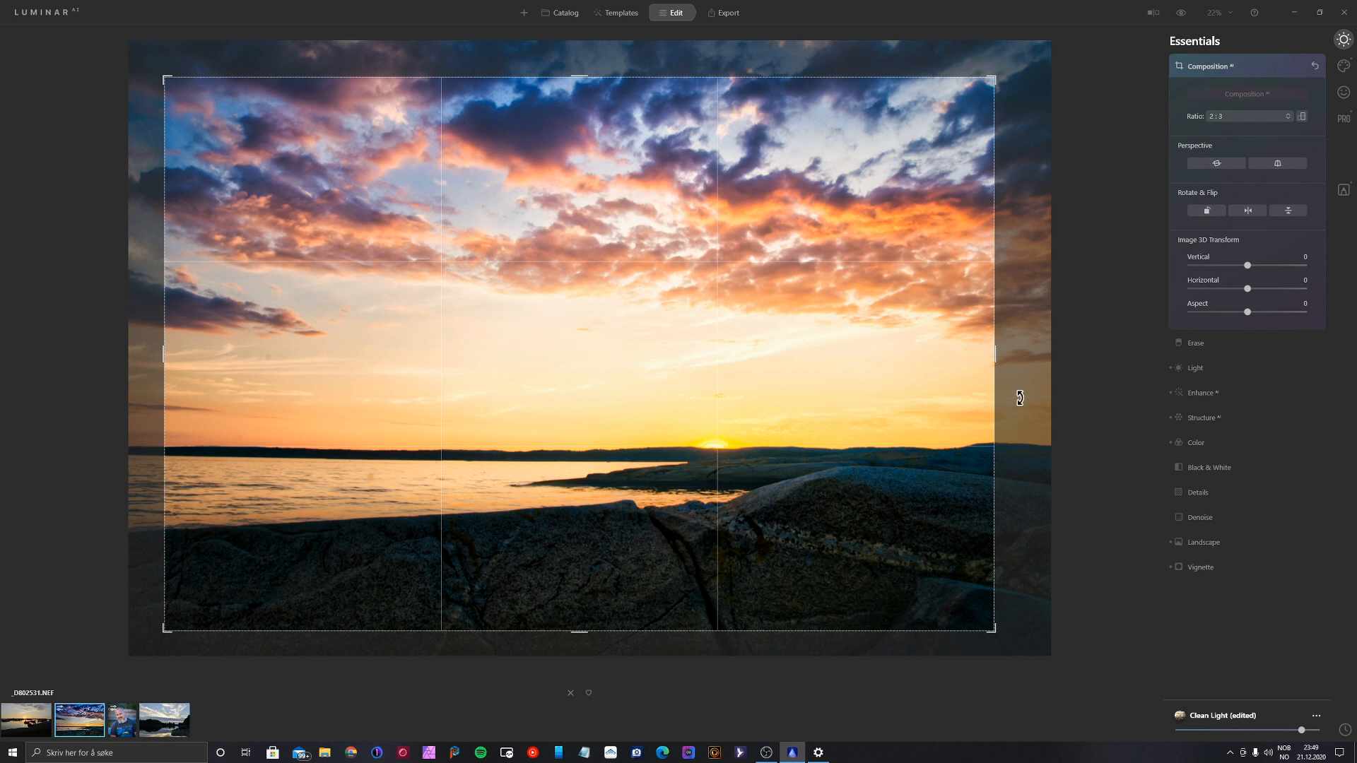
pyautogui.moveTo(1019, 398); pyautogui.dragTo(1024, 394)
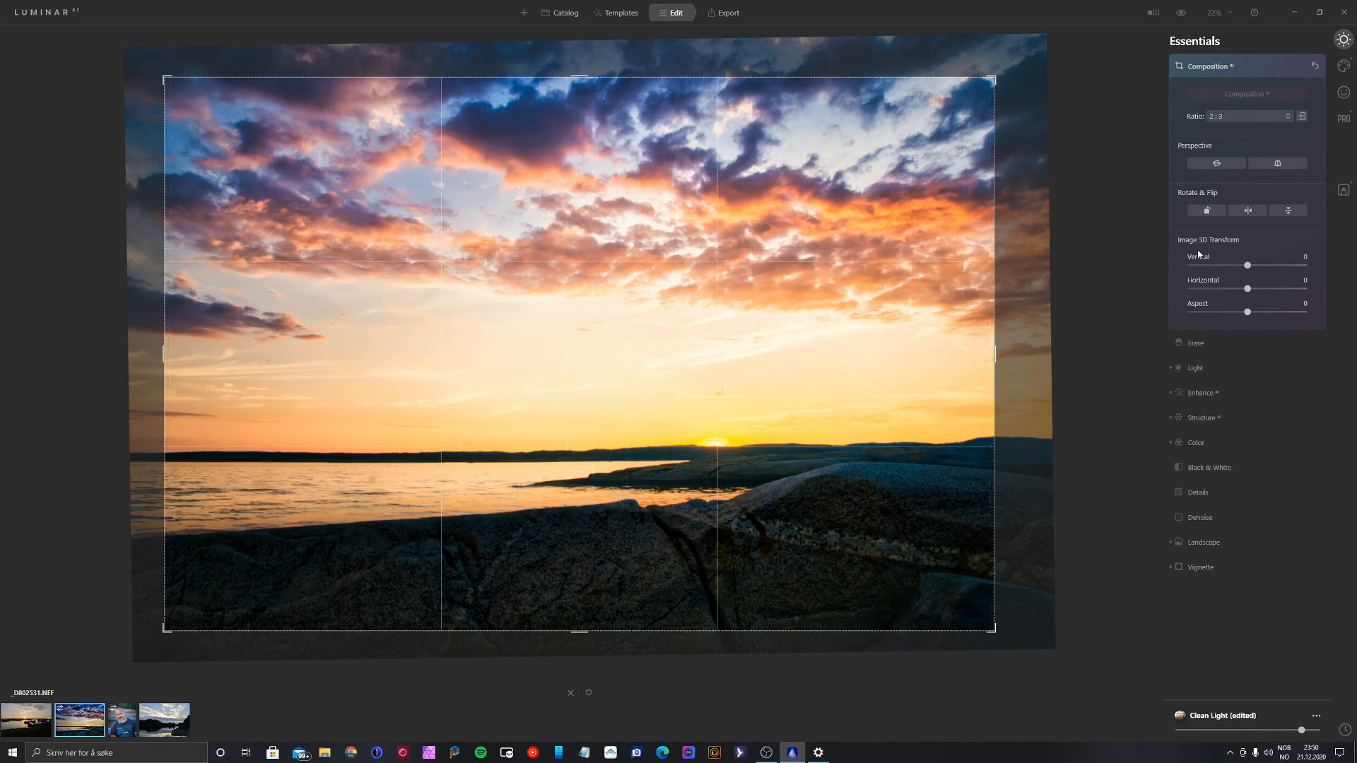
pyautogui.click(1215, 69)
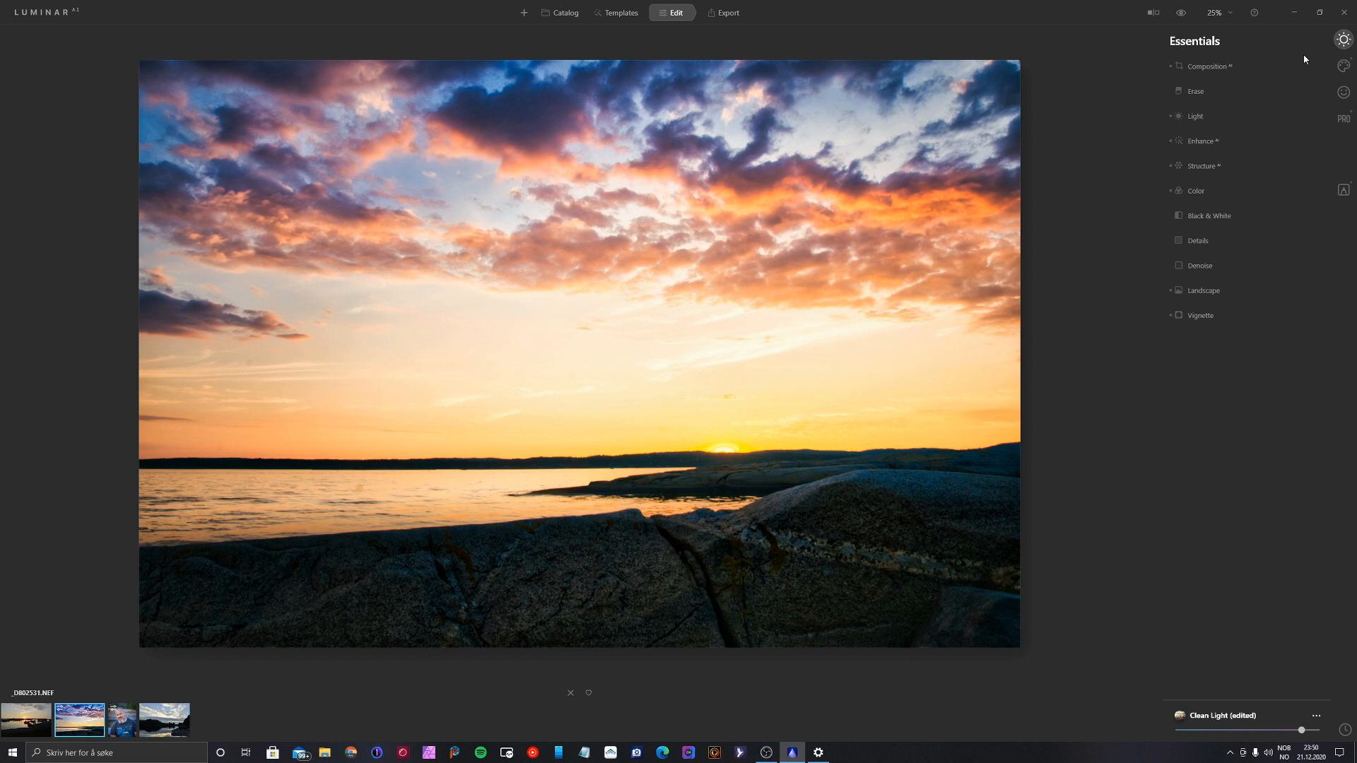
# Step: Erase two small spots in the water on the photo's left side with a brush radius of 26
pyautogui.click(1196, 92)
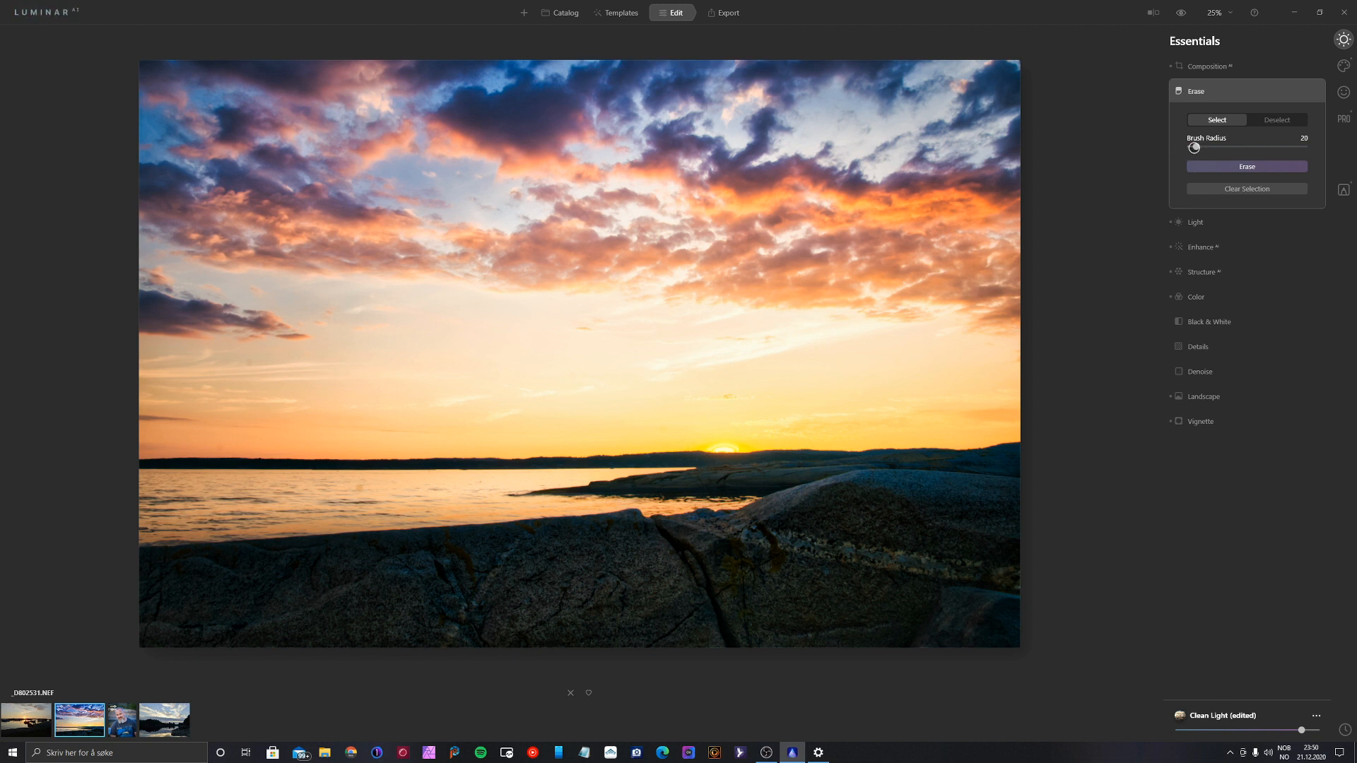
pyautogui.moveTo(1194, 148); pyautogui.dragTo(1200, 147)
pyautogui.click(360, 487)
pyautogui.click(430, 510)
pyautogui.click(1248, 167)
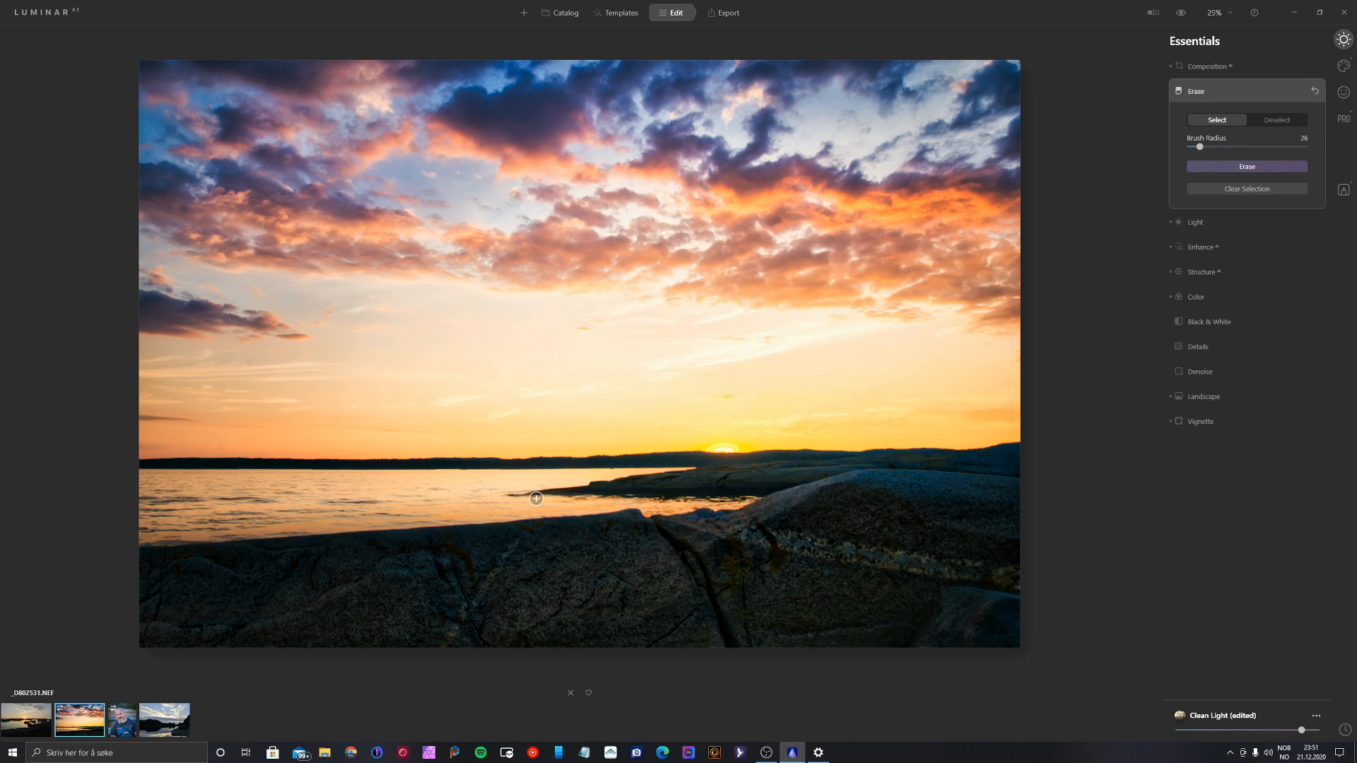
# Step: Turn on Defringe in the advanced Optics settings, inspecting the shoreline at 100% zoom
pyautogui.click(1216, 12)
pyautogui.click(1223, 90)
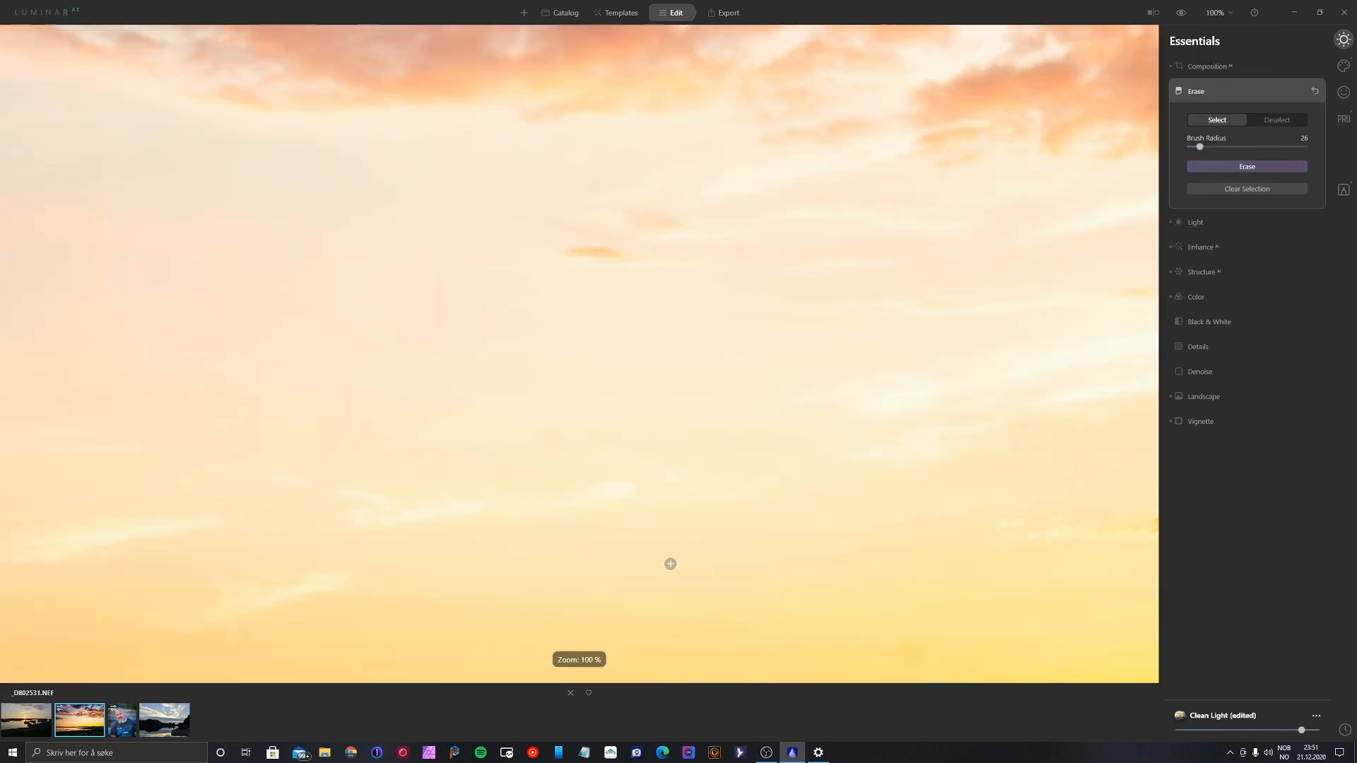
pyautogui.moveTo(645, 591)
pyautogui.mouseDown()
pyautogui.moveTo(697, 379)
pyautogui.moveTo(662, 376)
pyautogui.moveTo(683, 239)
pyautogui.mouseUp()
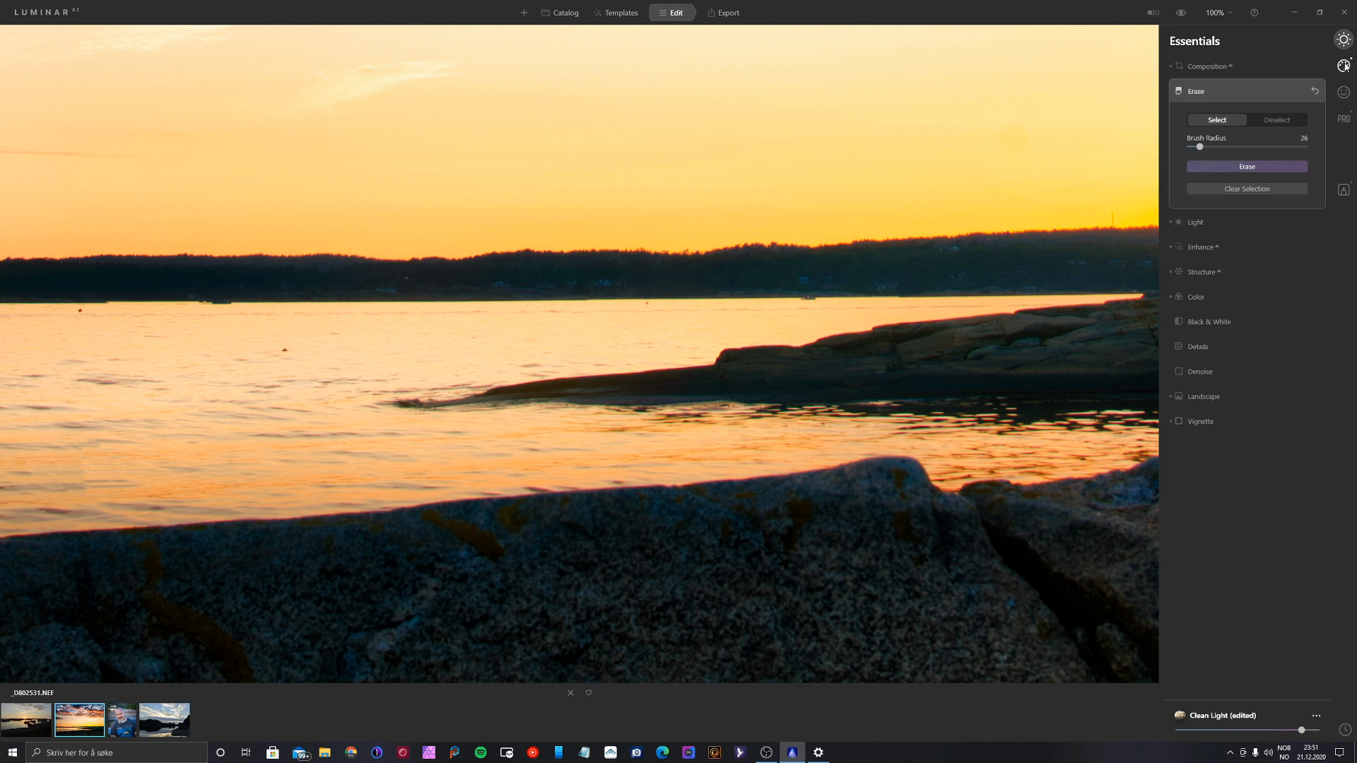
pyautogui.click(1344, 119)
pyautogui.click(1205, 68)
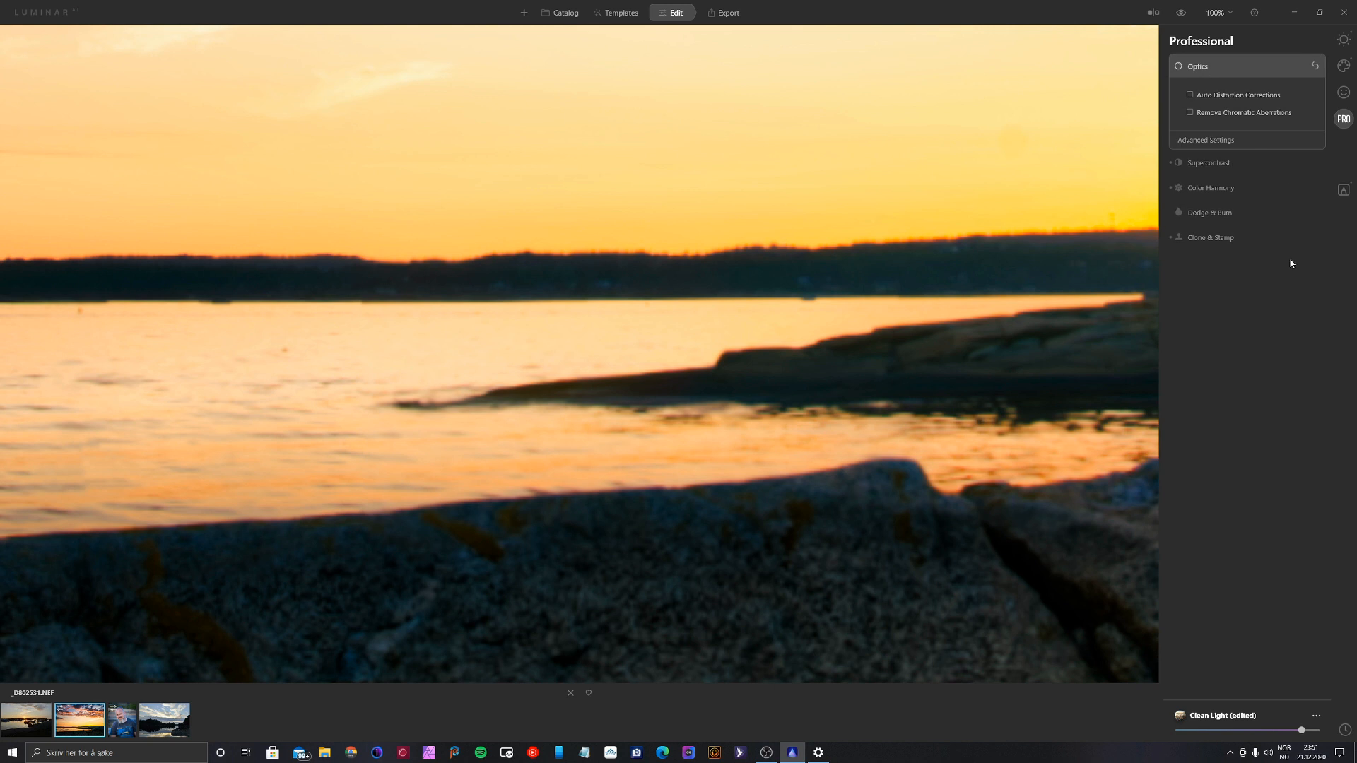
pyautogui.click(1223, 141)
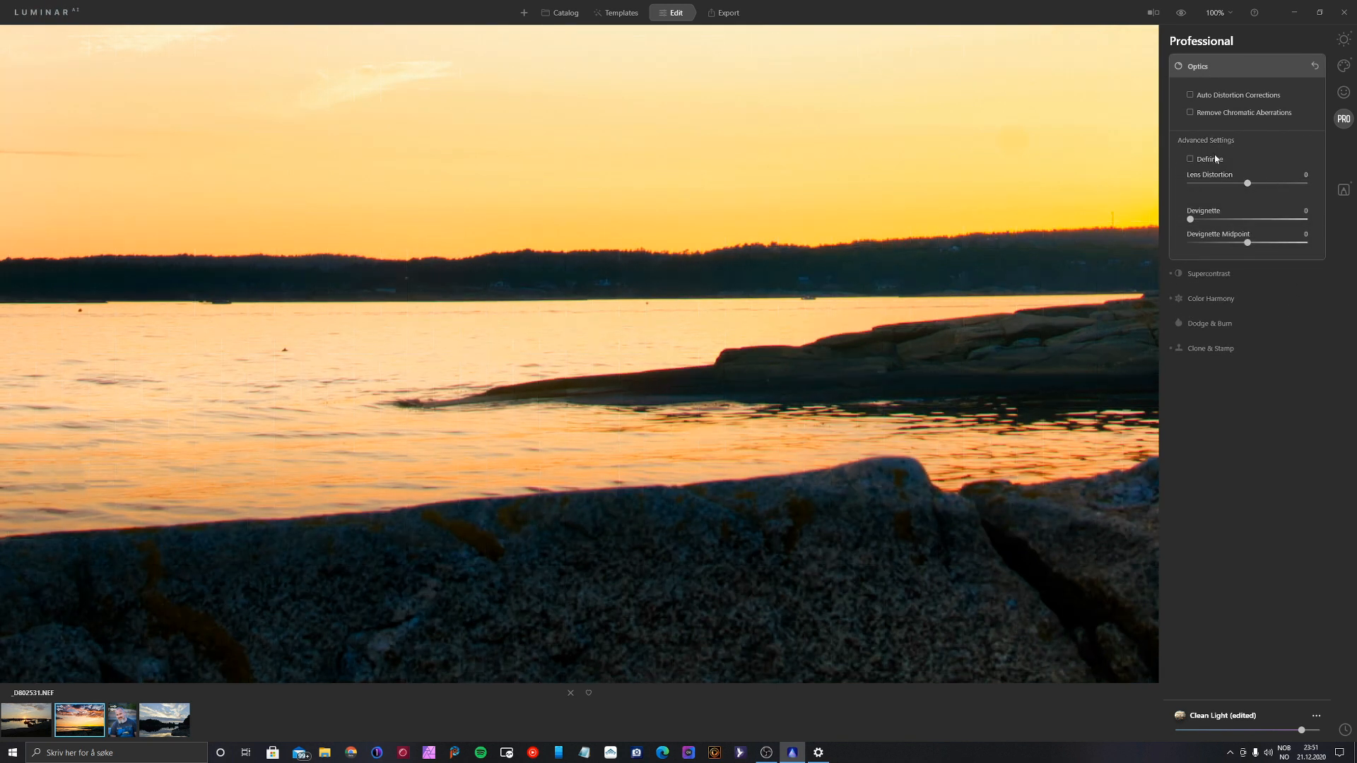
pyautogui.click(1190, 160)
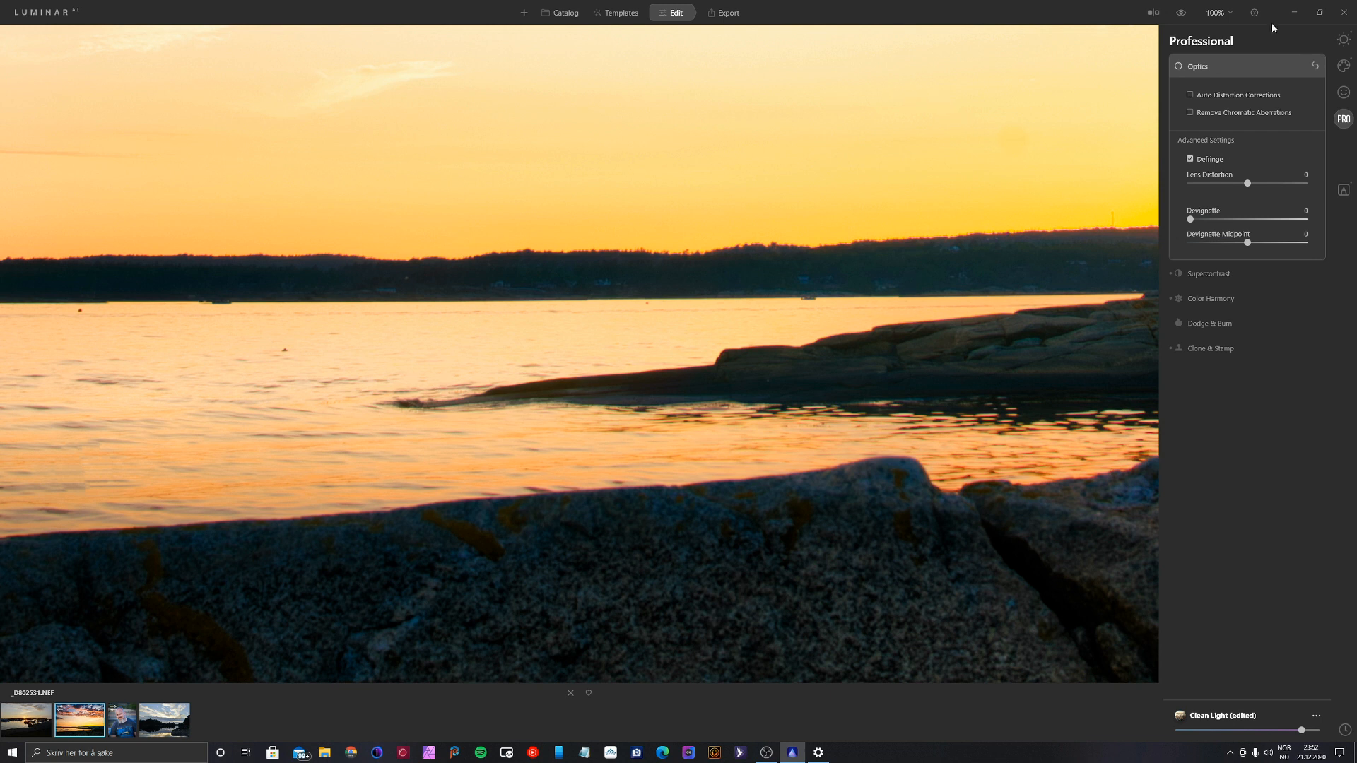
pyautogui.click(1213, 14)
pyautogui.click(1217, 34)
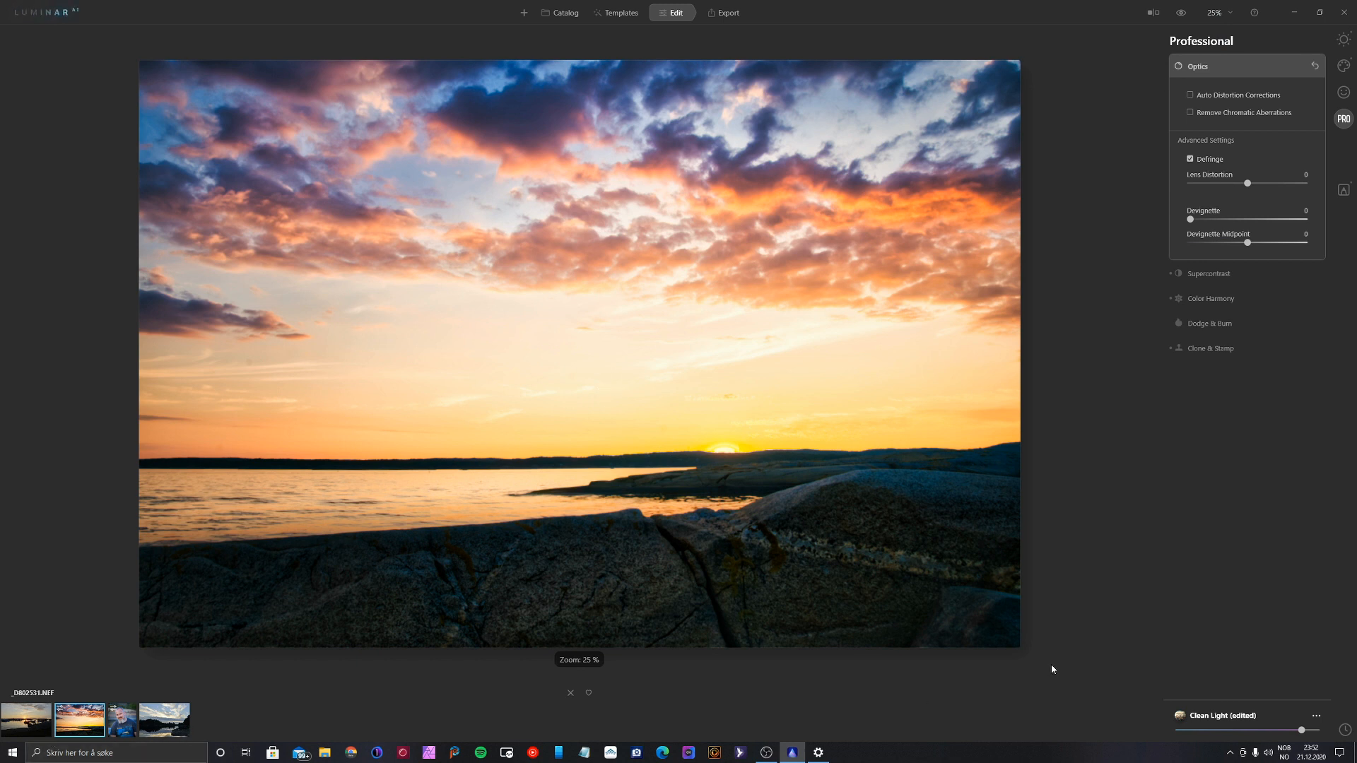
# Step: Open the moored-boats sunset photo and set Enhance AI to Accent 84 and Sky Enhancer 57
pyautogui.press('Left')
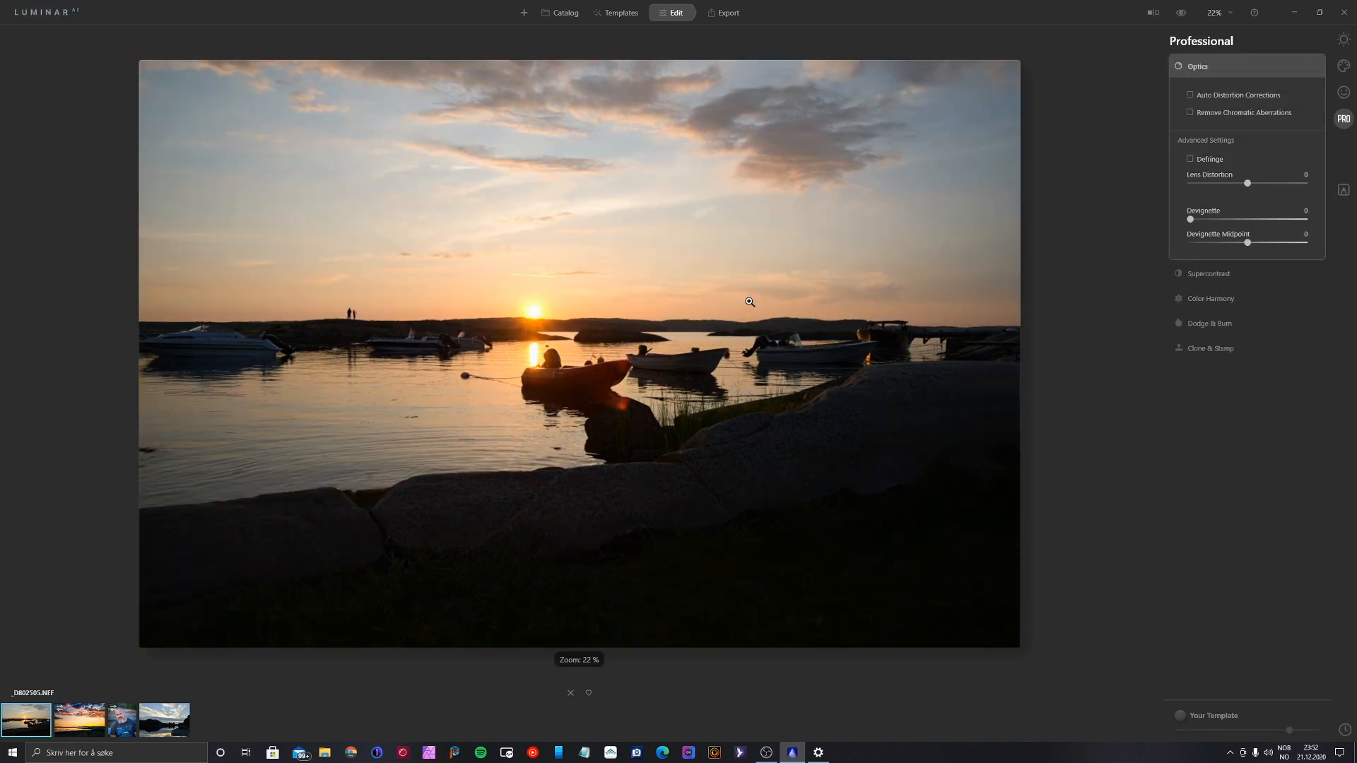
pyautogui.click(1342, 42)
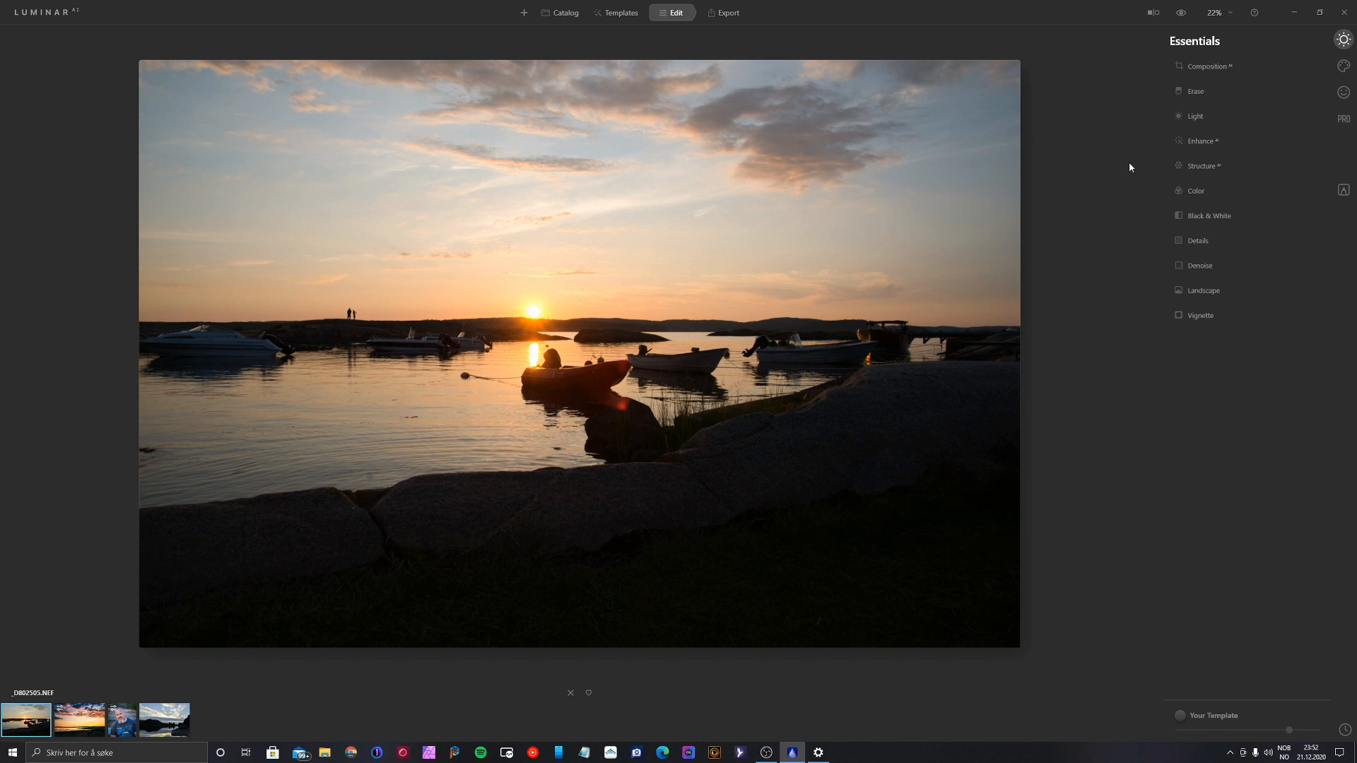
pyautogui.click(1205, 144)
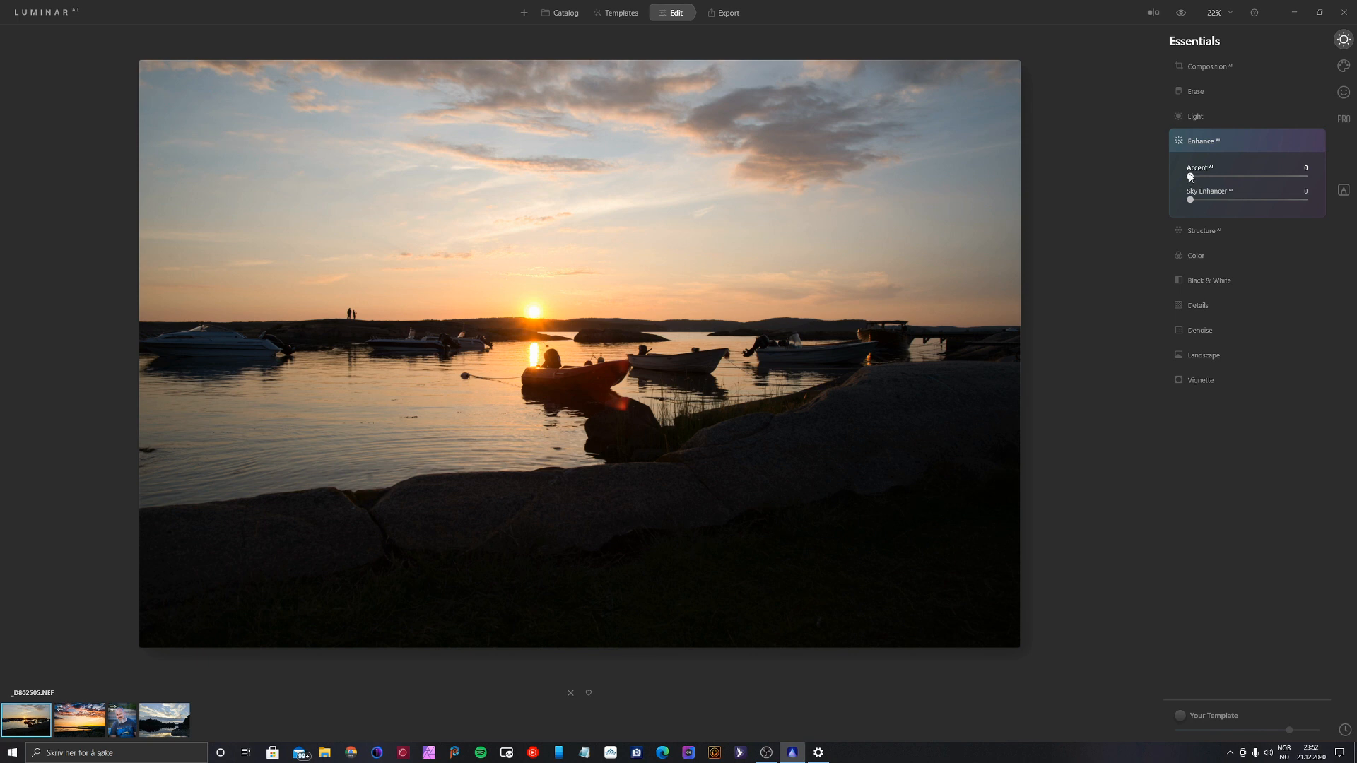
pyautogui.moveTo(1192, 177); pyautogui.dragTo(1281, 188)
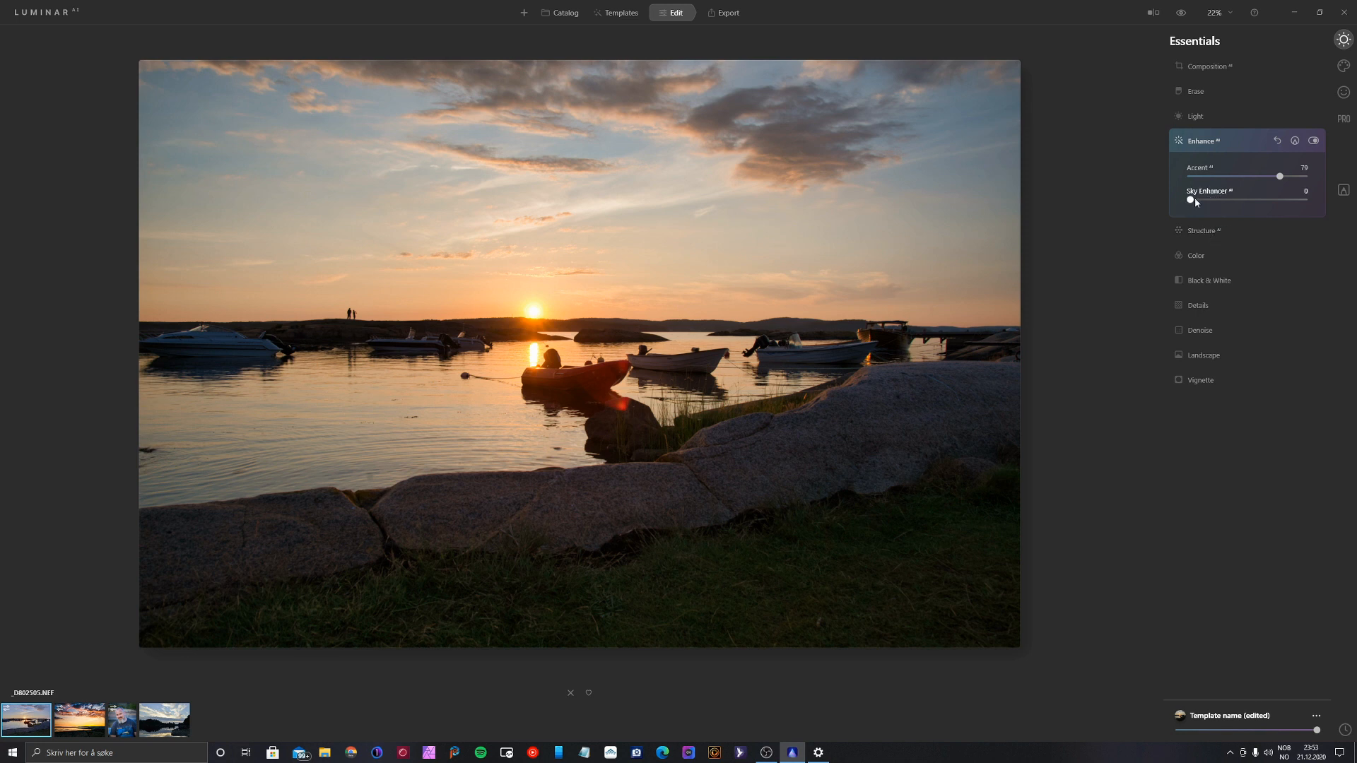
pyautogui.moveTo(1190, 201); pyautogui.dragTo(1286, 177)
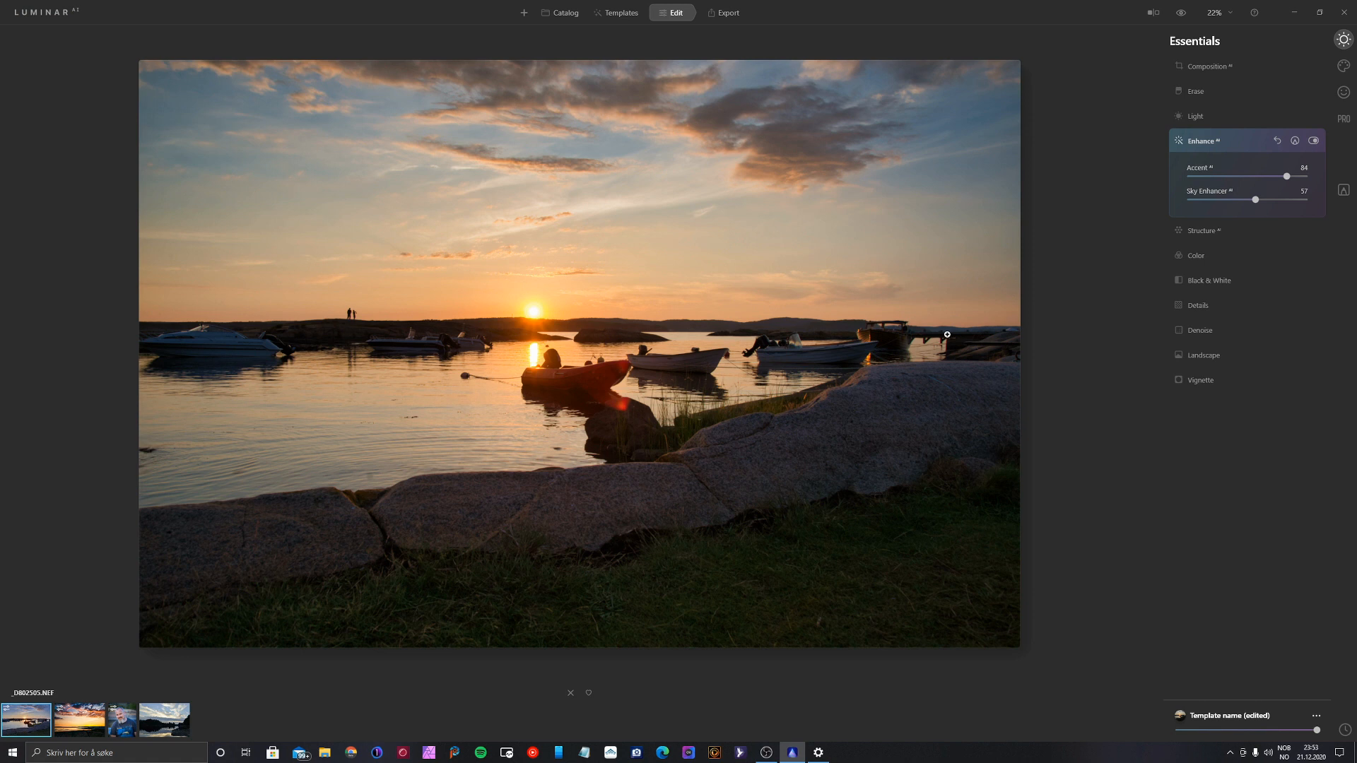
# Step: Set Landscape Dehaze to 7 and Golden Hour to 16, and compare the photo with the original
pyautogui.click(1225, 355)
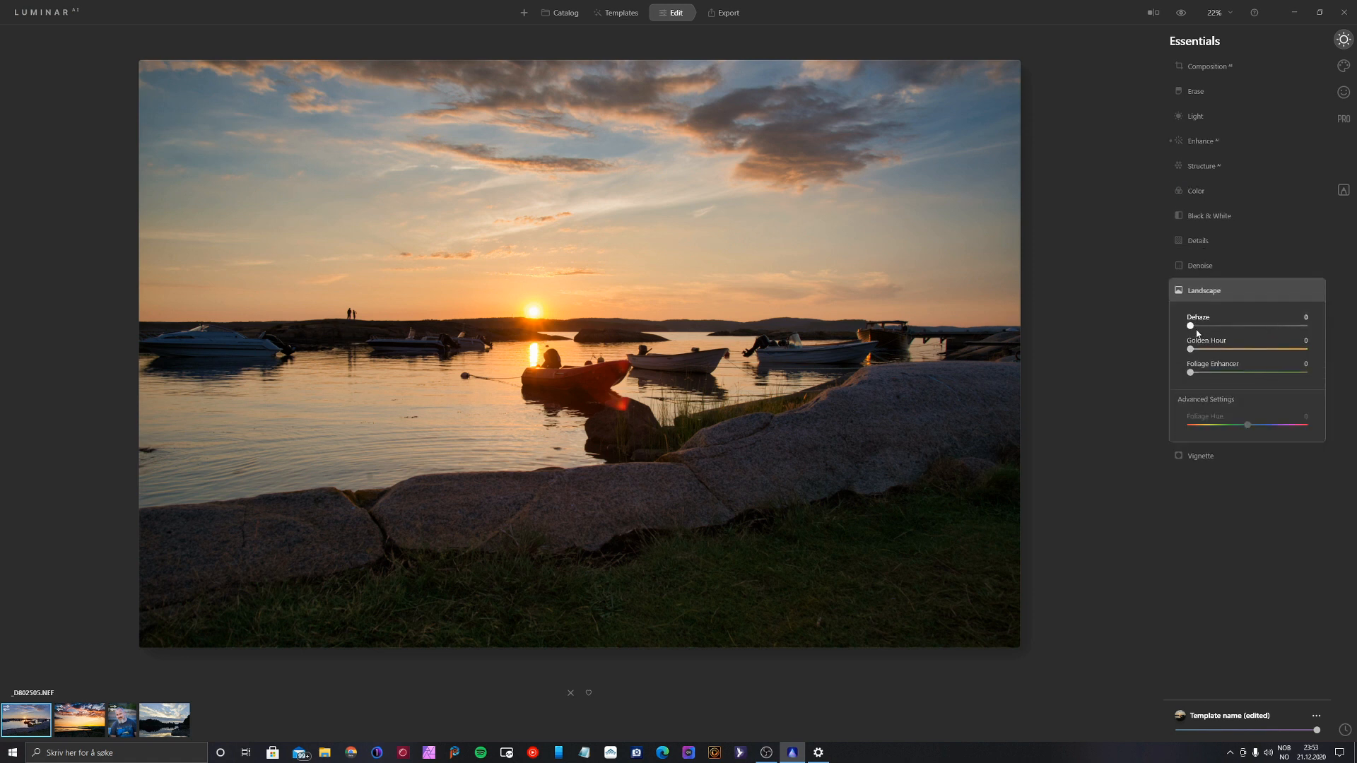
pyautogui.click(1199, 326)
pyautogui.moveTo(1190, 351)
pyautogui.mouseDown()
pyautogui.moveTo(1226, 351)
pyautogui.moveTo(1209, 356)
pyautogui.mouseUp()
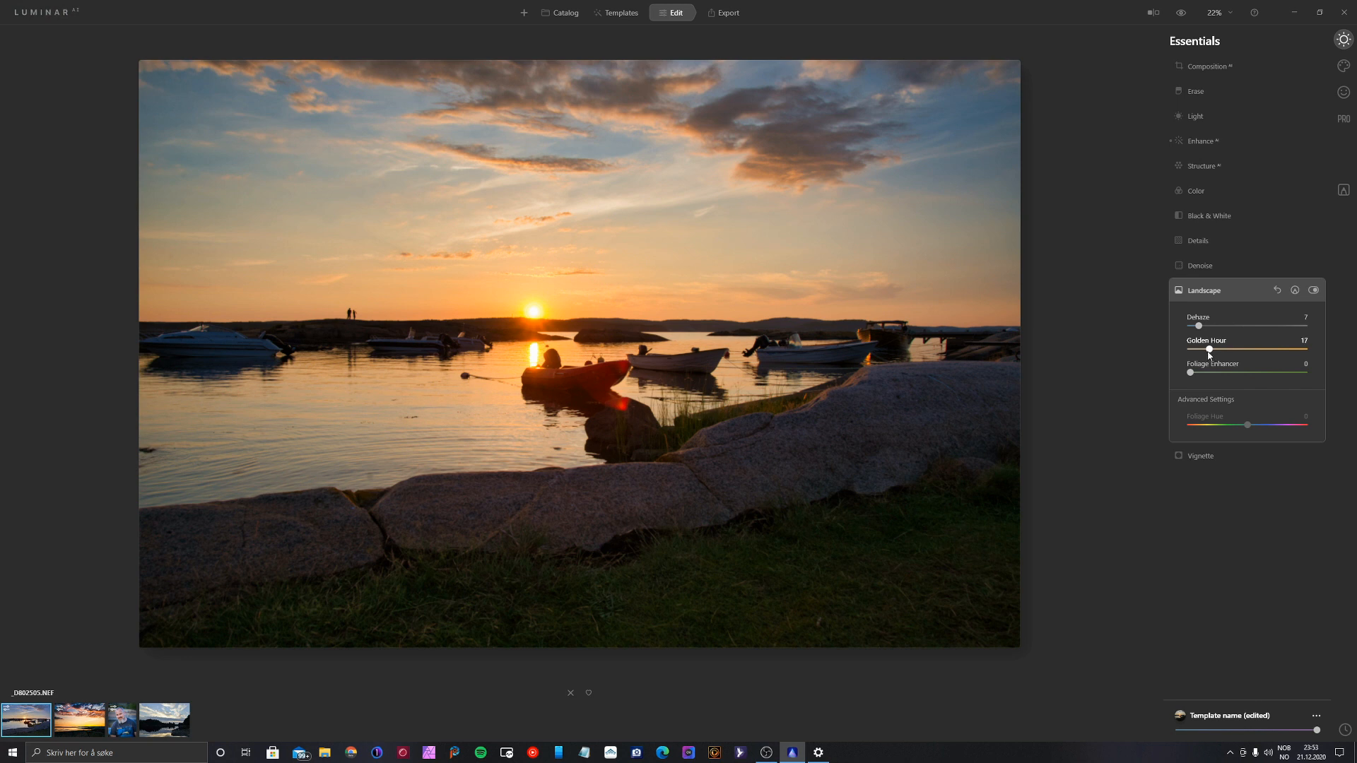
pyautogui.click(1182, 17)
pyautogui.click(1183, 18)
pyautogui.click(1181, 13)
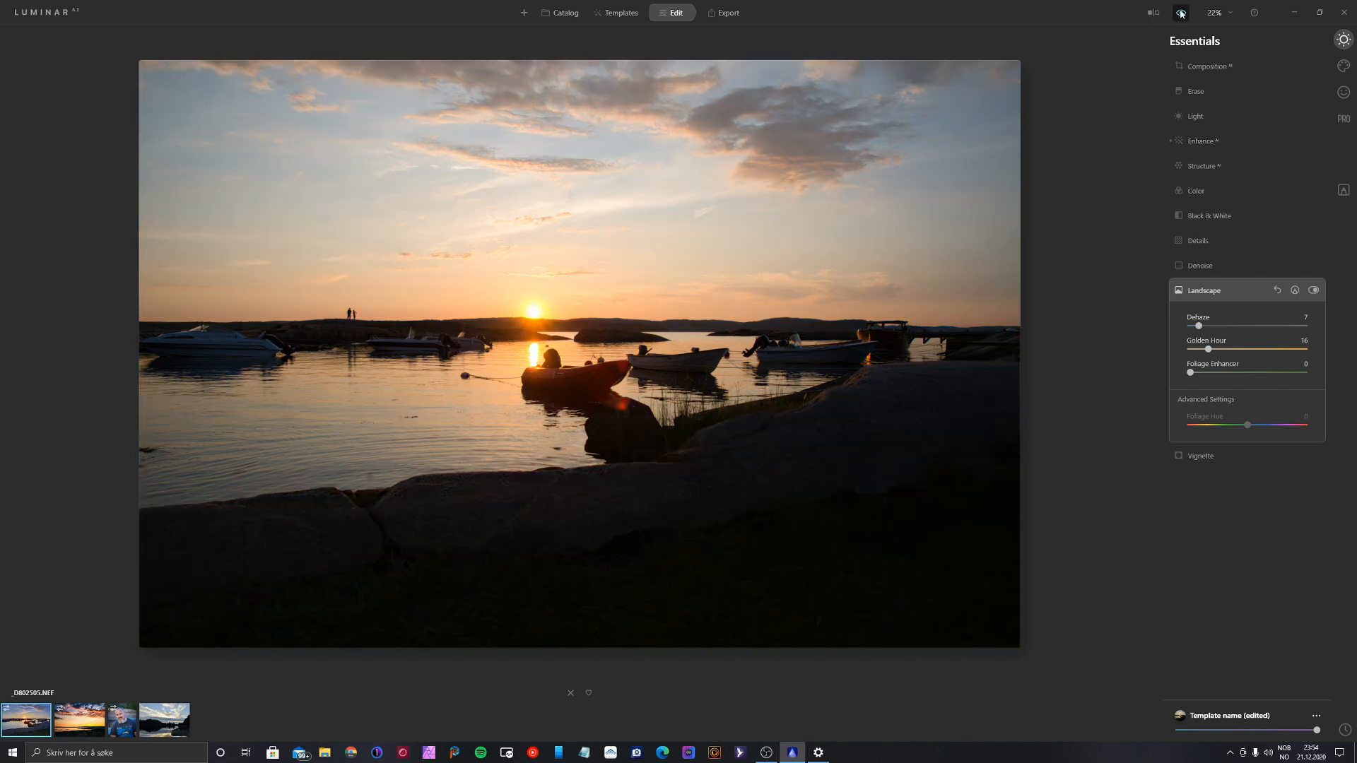
pyautogui.click(1181, 13)
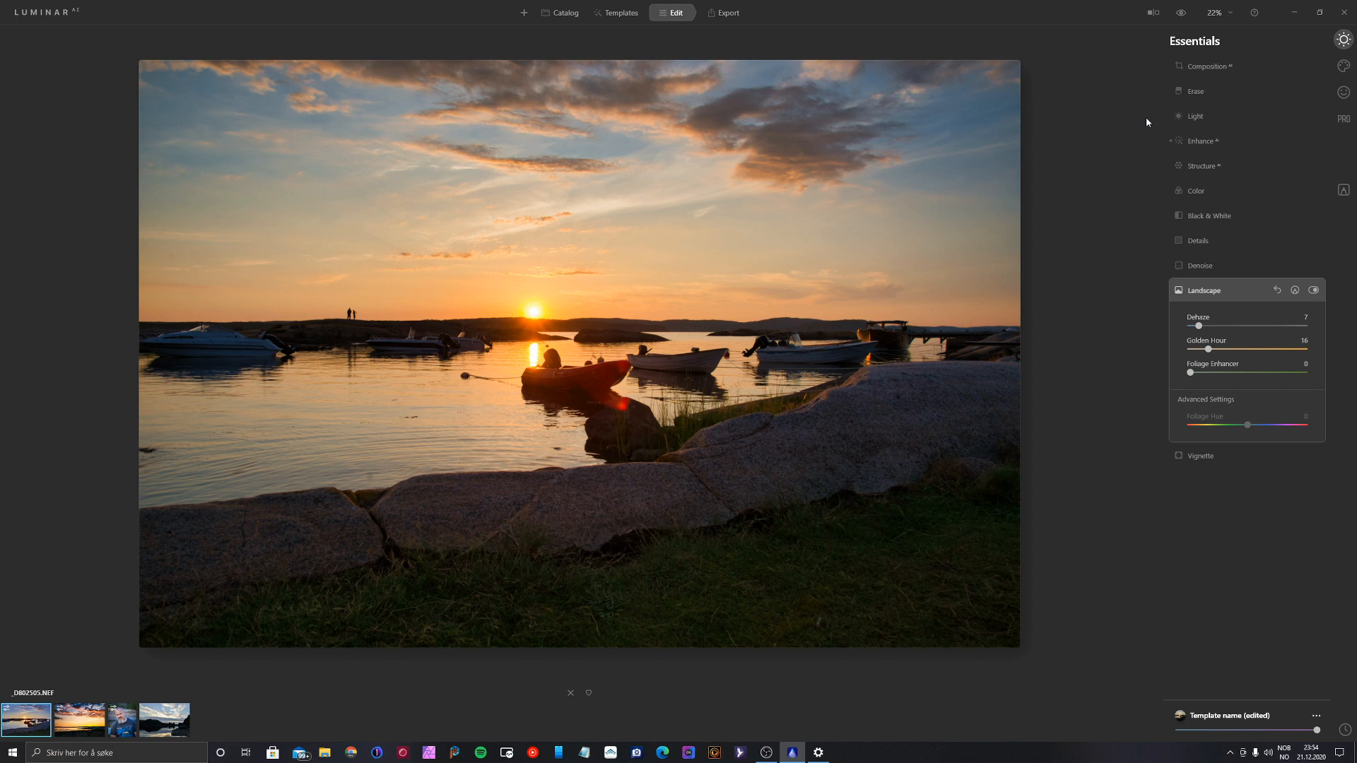
# Step: Set Light to Shadows 23, Smart Contrast 20, Tint 17 and Temperature 4402, and compare the result with the original
pyautogui.click(1196, 117)
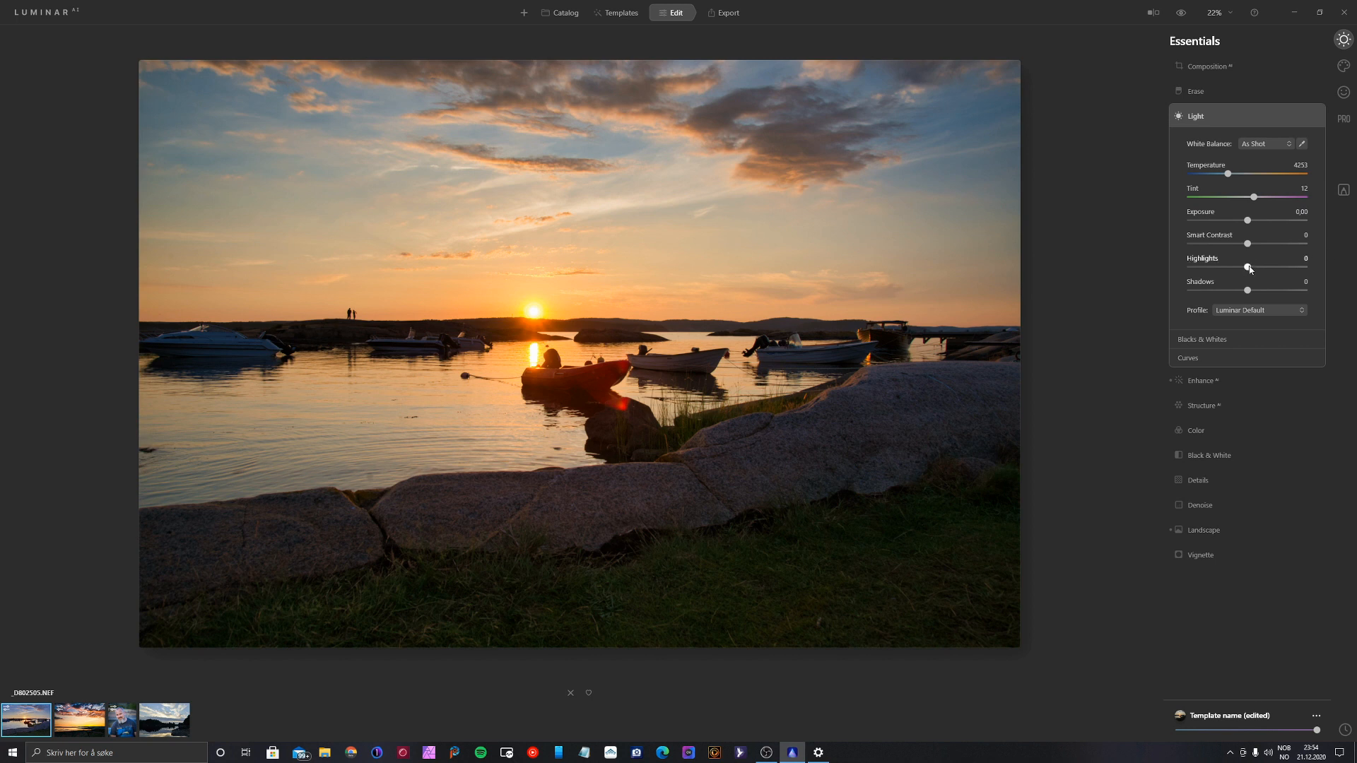
pyautogui.moveTo(1247, 289); pyautogui.dragTo(1262, 290)
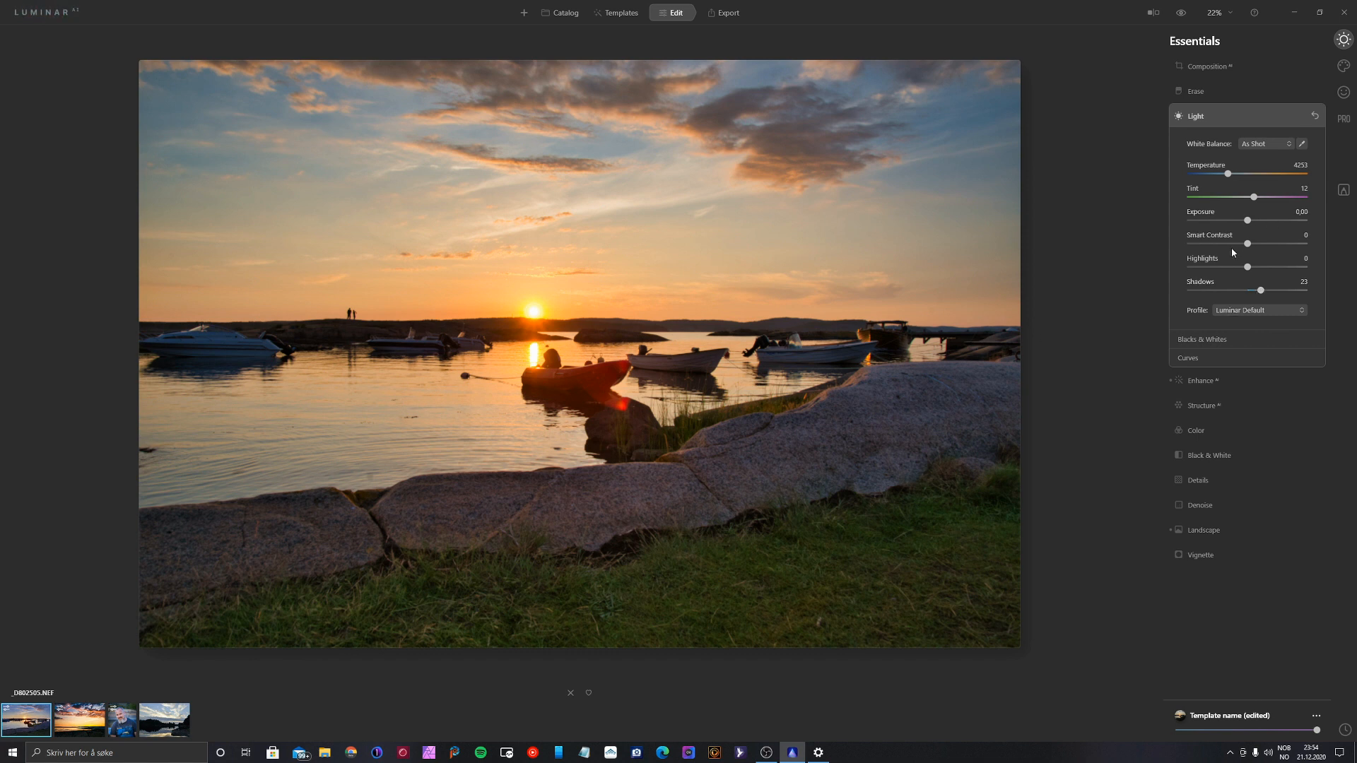
pyautogui.moveTo(1248, 244); pyautogui.dragTo(1259, 245)
pyautogui.moveTo(1254, 199); pyautogui.dragTo(1257, 199)
pyautogui.moveTo(1228, 177); pyautogui.dragTo(1231, 178)
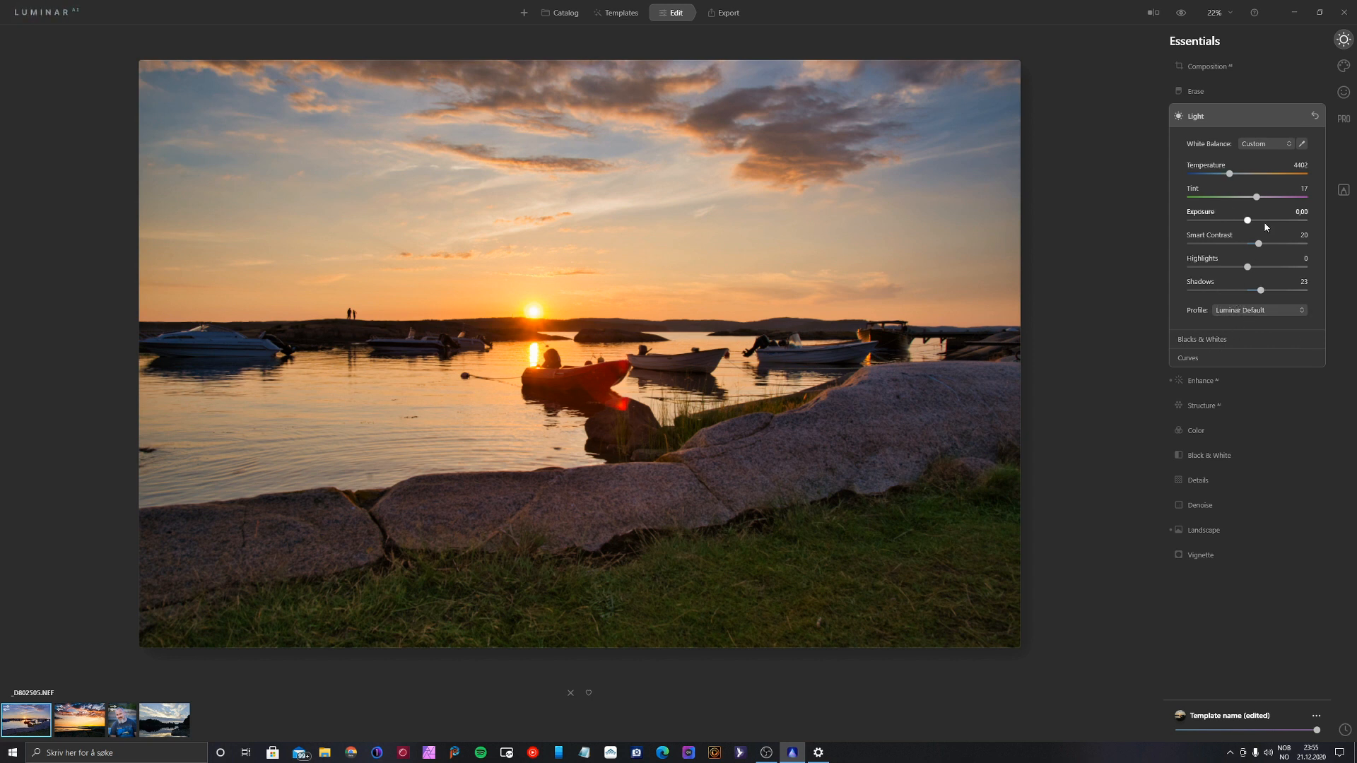
pyautogui.click(1183, 17)
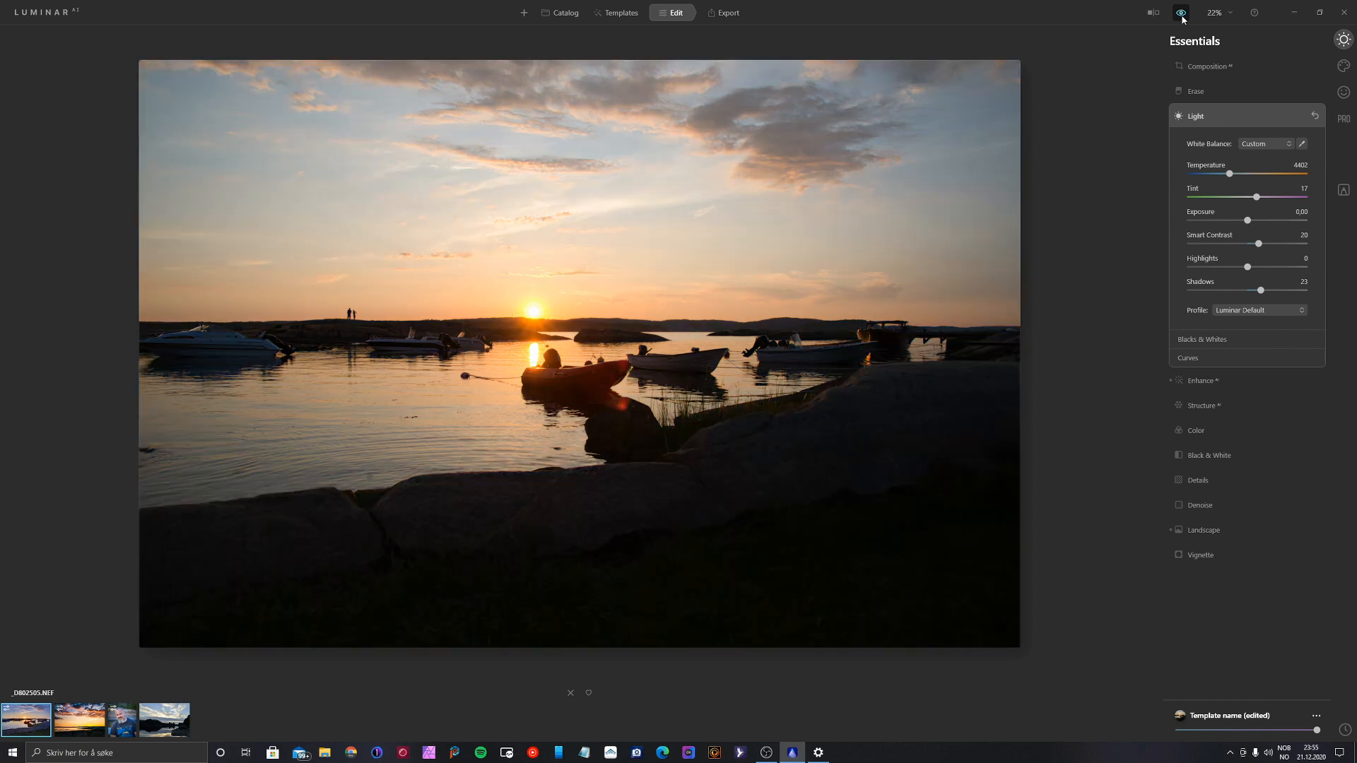
pyautogui.click(1182, 17)
pyautogui.click(1183, 17)
pyautogui.click(1182, 17)
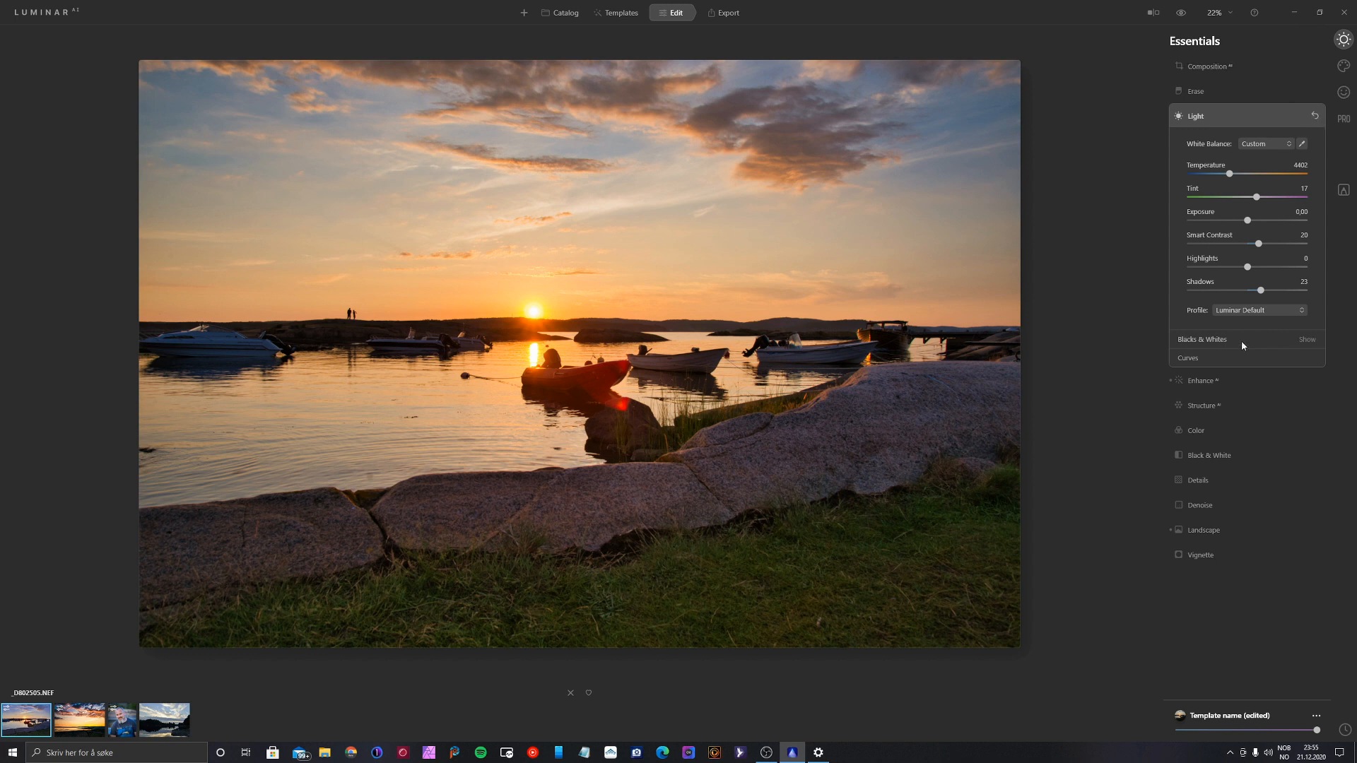
# Step: Add a Basic local adjustment with a slanted gradient mask covering the foreground rocks and grass along the shoreline
pyautogui.click(1343, 188)
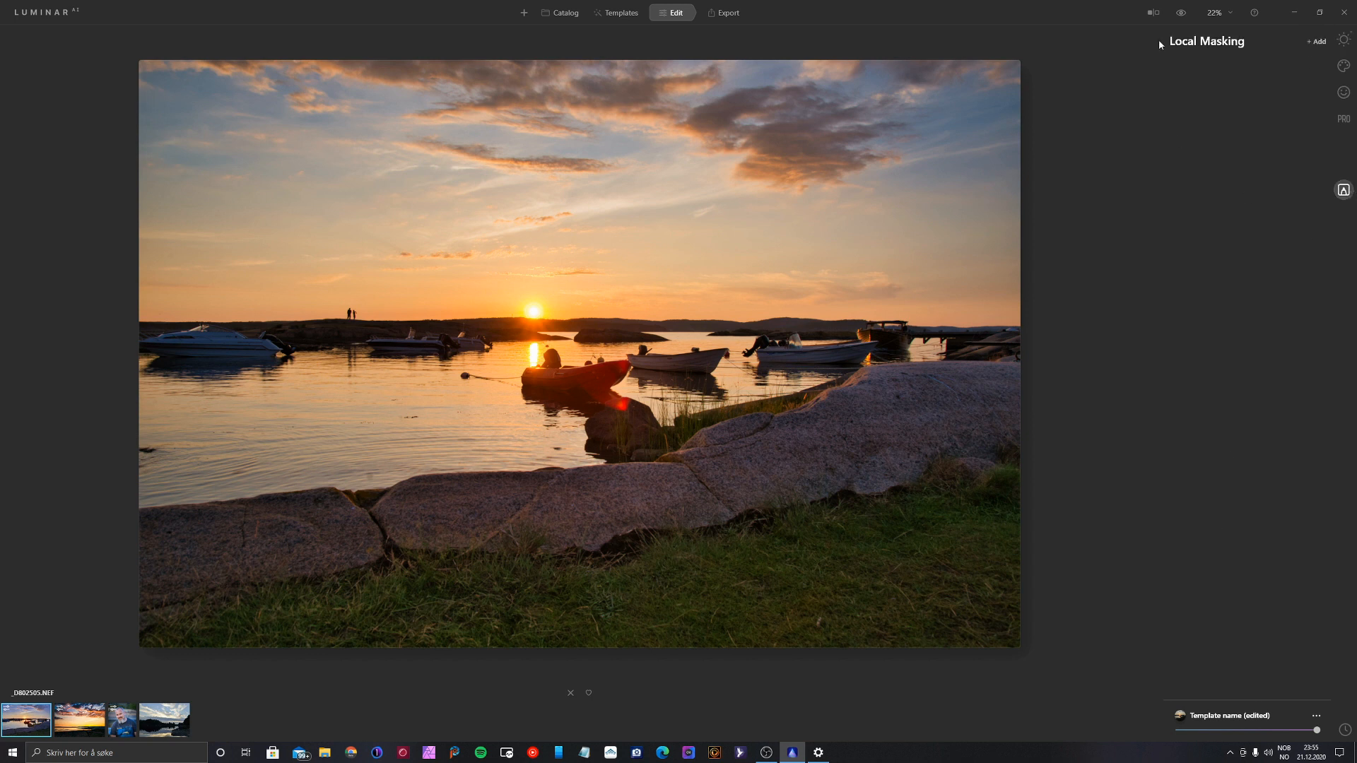
pyautogui.click(1317, 41)
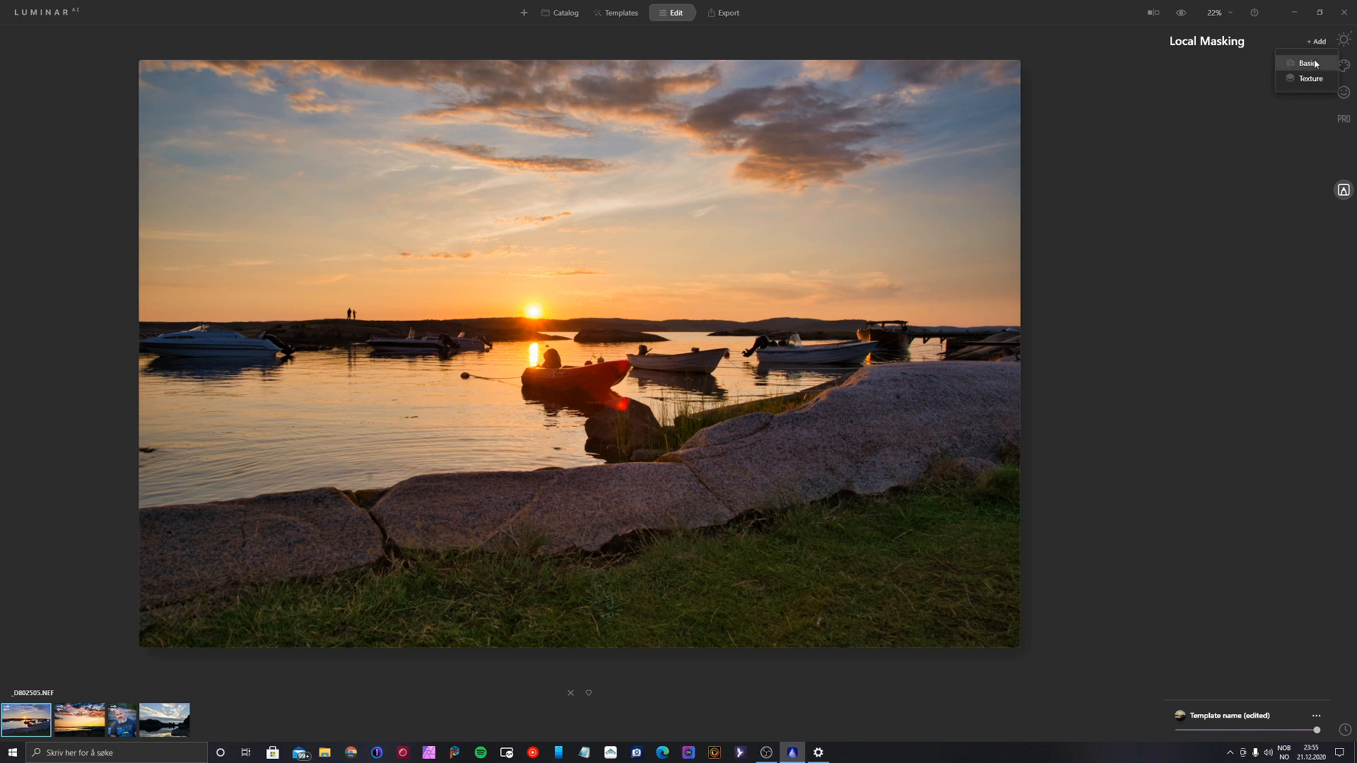
pyautogui.click(1308, 60)
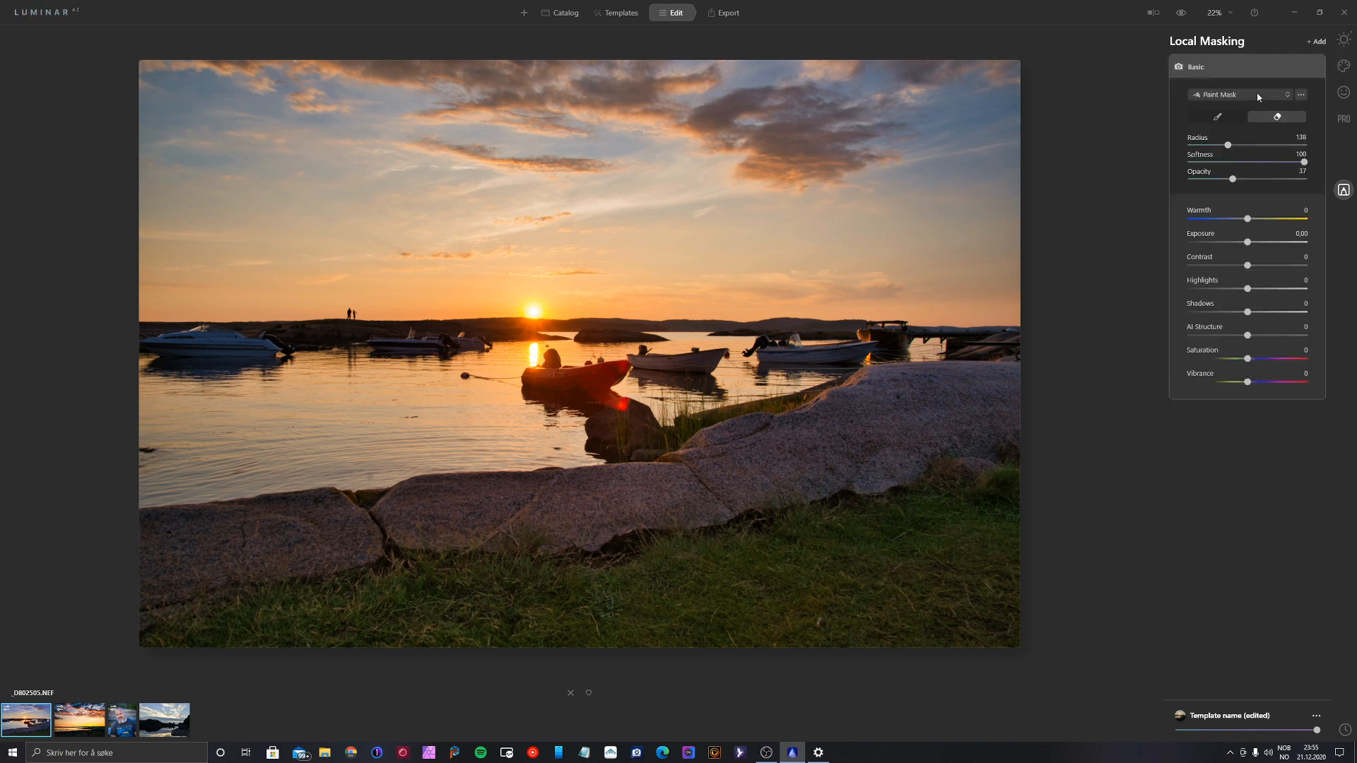
pyautogui.click(1257, 97)
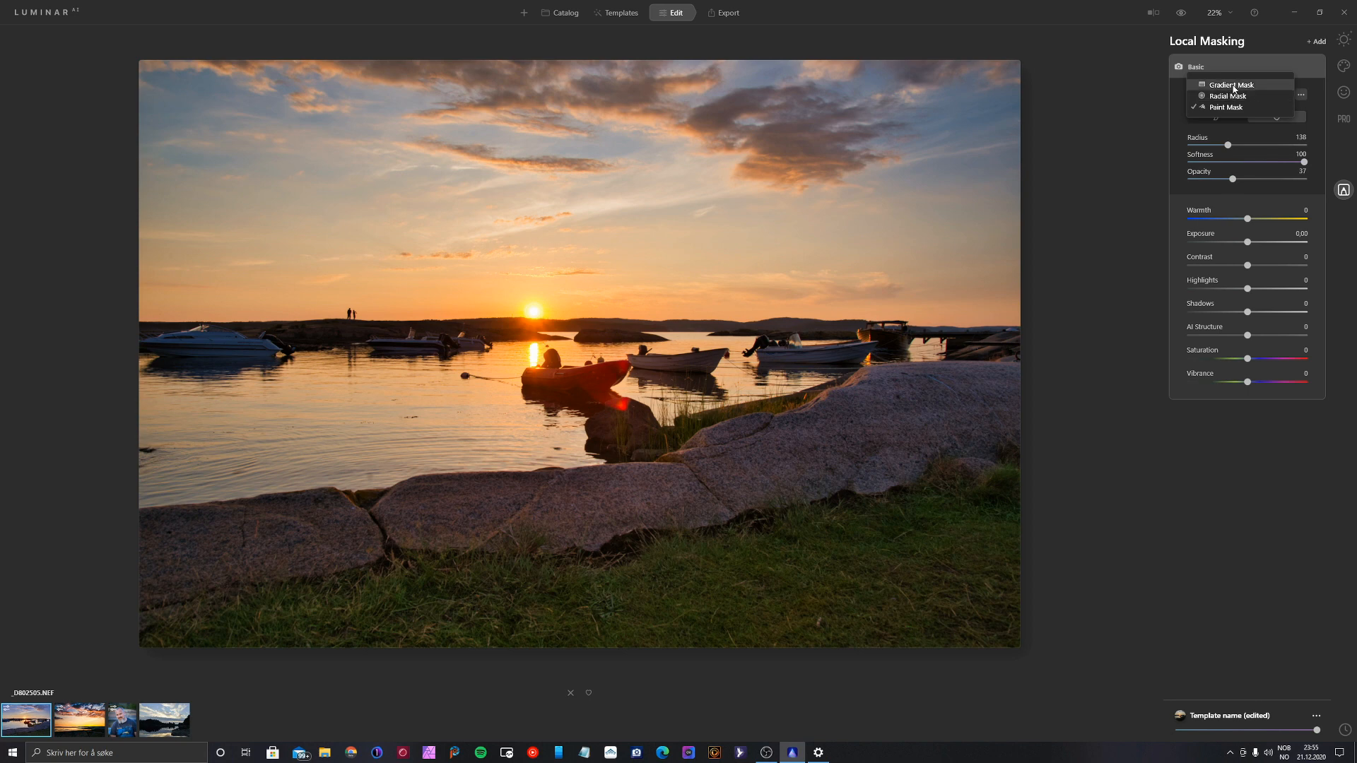
pyautogui.click(1233, 85)
pyautogui.moveTo(711, 495)
pyautogui.mouseDown()
pyautogui.moveTo(597, 376)
pyautogui.moveTo(633, 246)
pyautogui.moveTo(693, 401)
pyautogui.mouseUp()
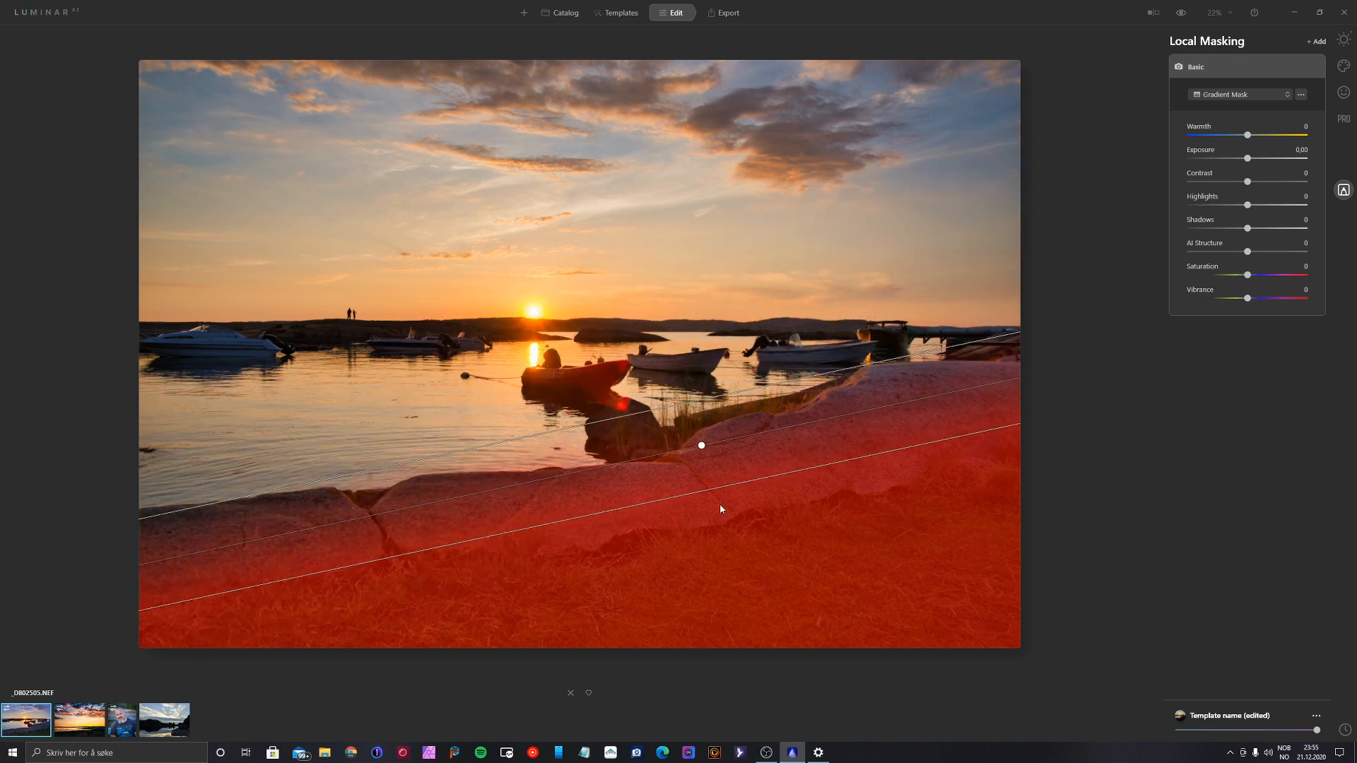
pyautogui.moveTo(698, 446); pyautogui.dragTo(670, 422)
# Step: Set the foreground gradient mask to Exposure -3.49, Contrast 19, Highlights -65 and AI Structure 31
pyautogui.moveTo(1247, 159); pyautogui.dragTo(1259, 186)
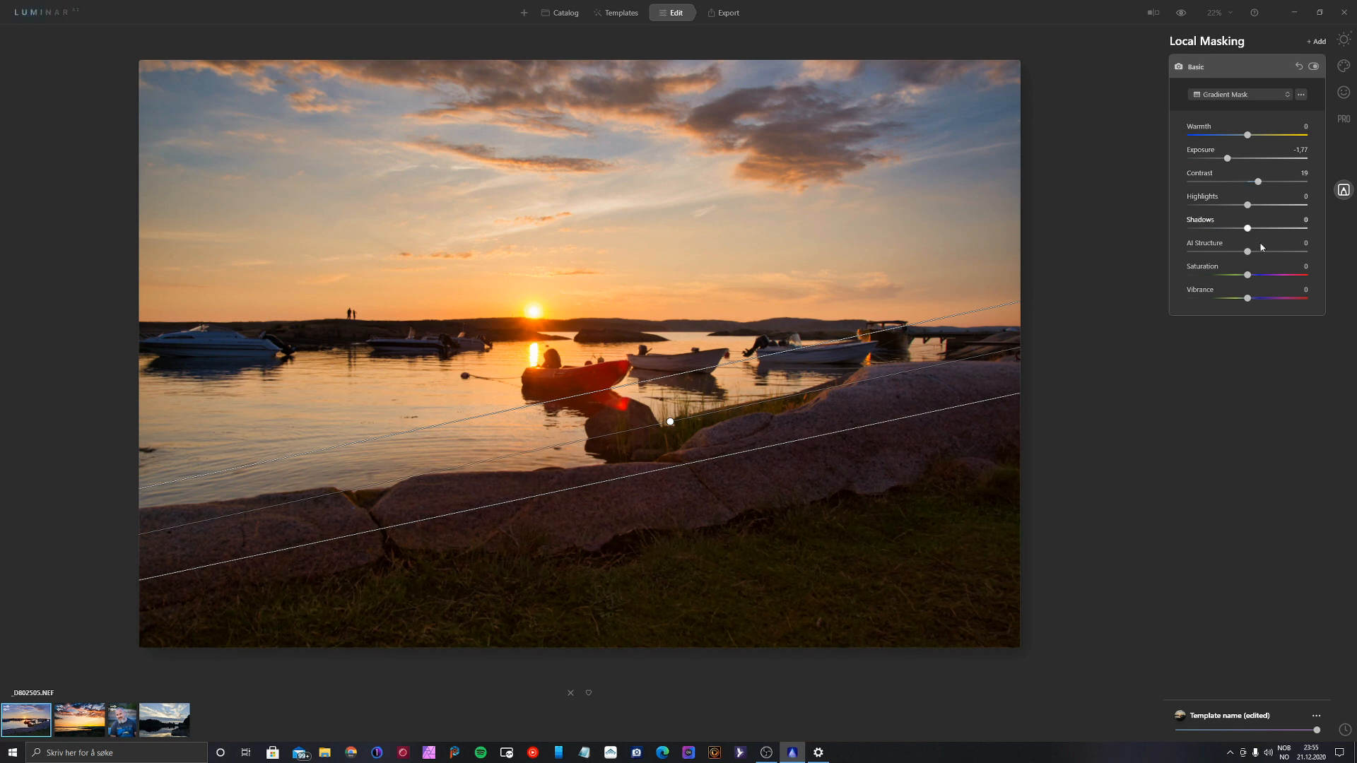
pyautogui.moveTo(1248, 252); pyautogui.dragTo(1215, 212)
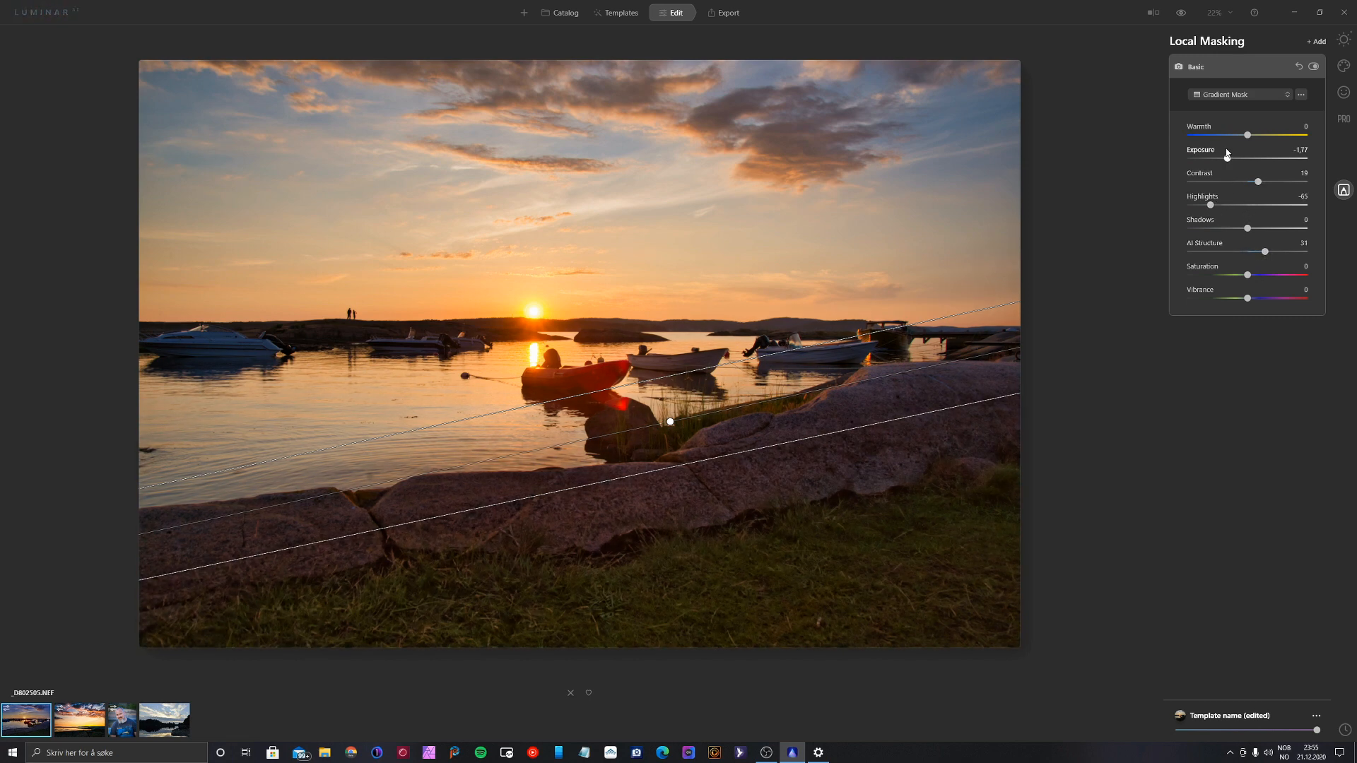
pyautogui.moveTo(1225, 161); pyautogui.dragTo(1220, 162)
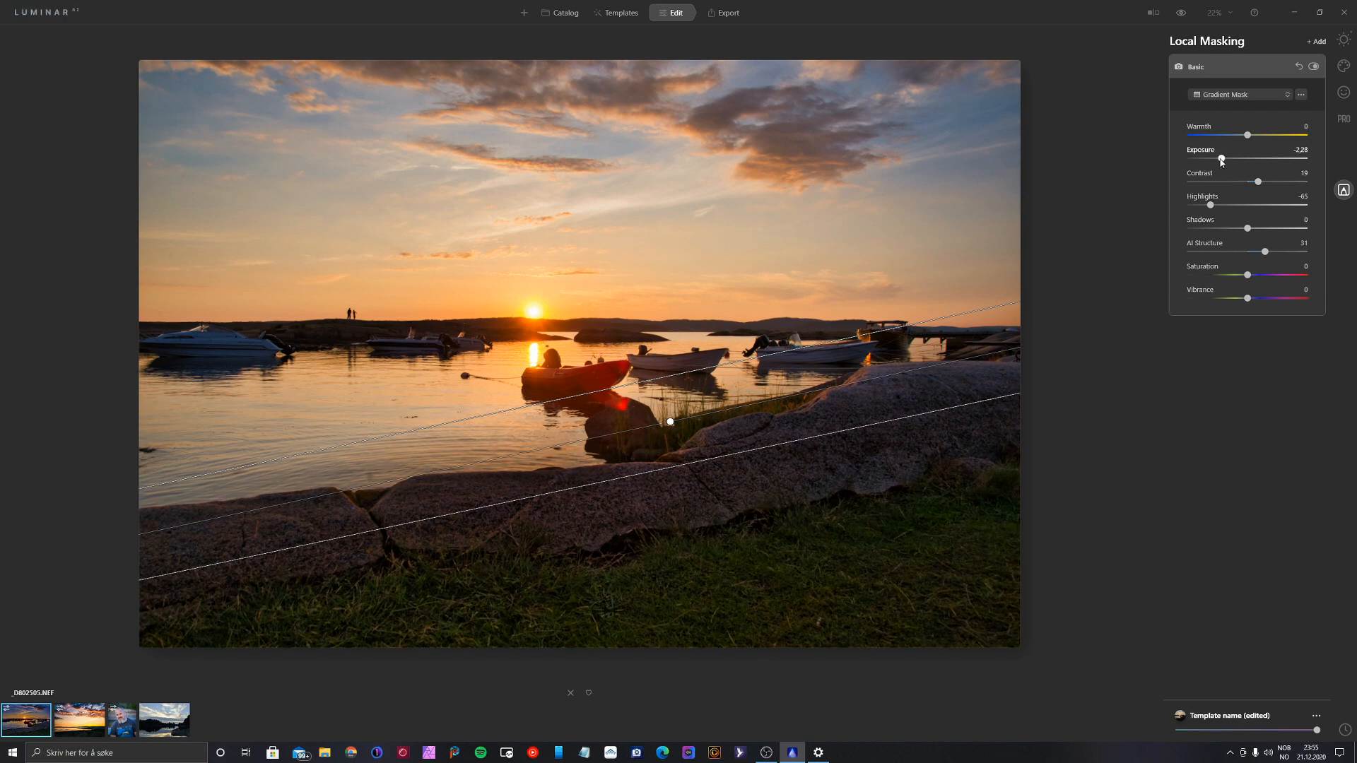
pyautogui.moveTo(1221, 161); pyautogui.dragTo(1207, 162)
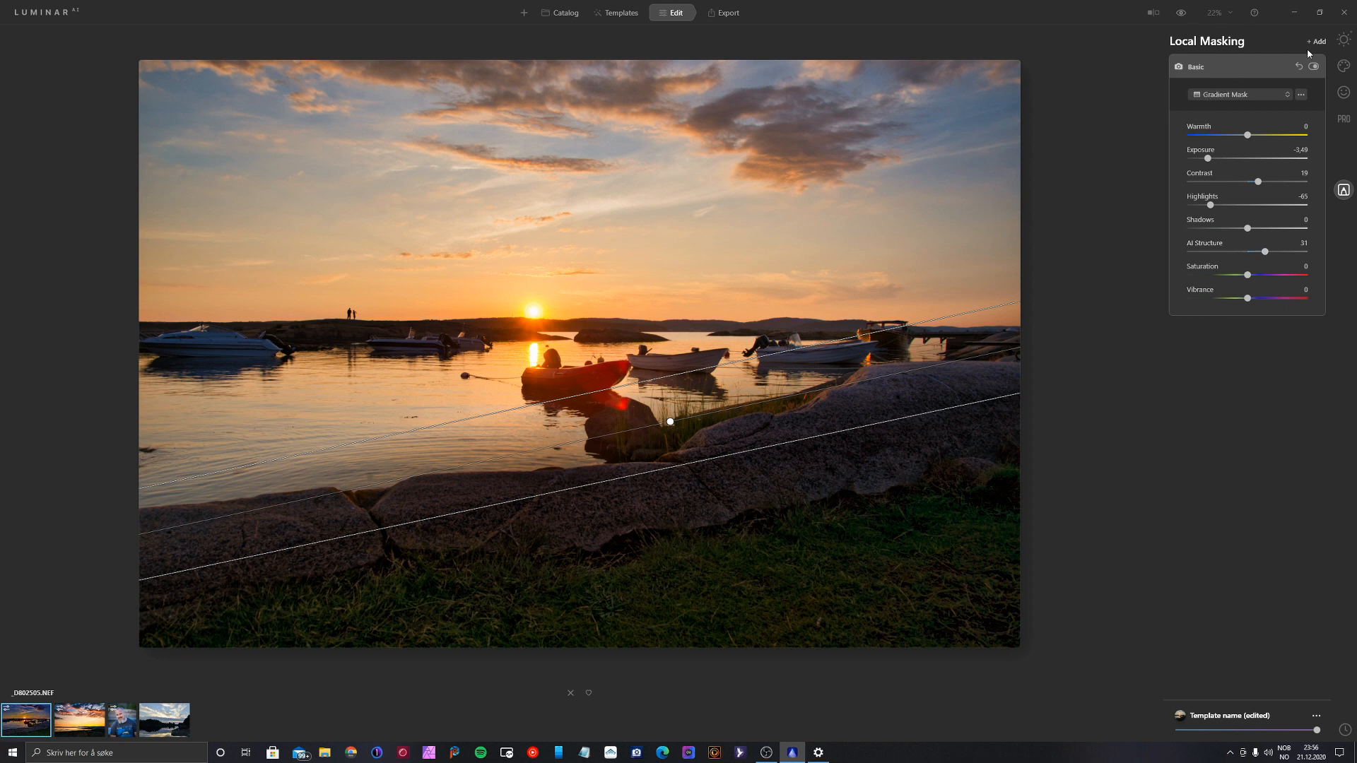
# Step: Add a vignette with Amount -45, Size 31, Feather 85 and Inner Light 27
pyautogui.click(1344, 39)
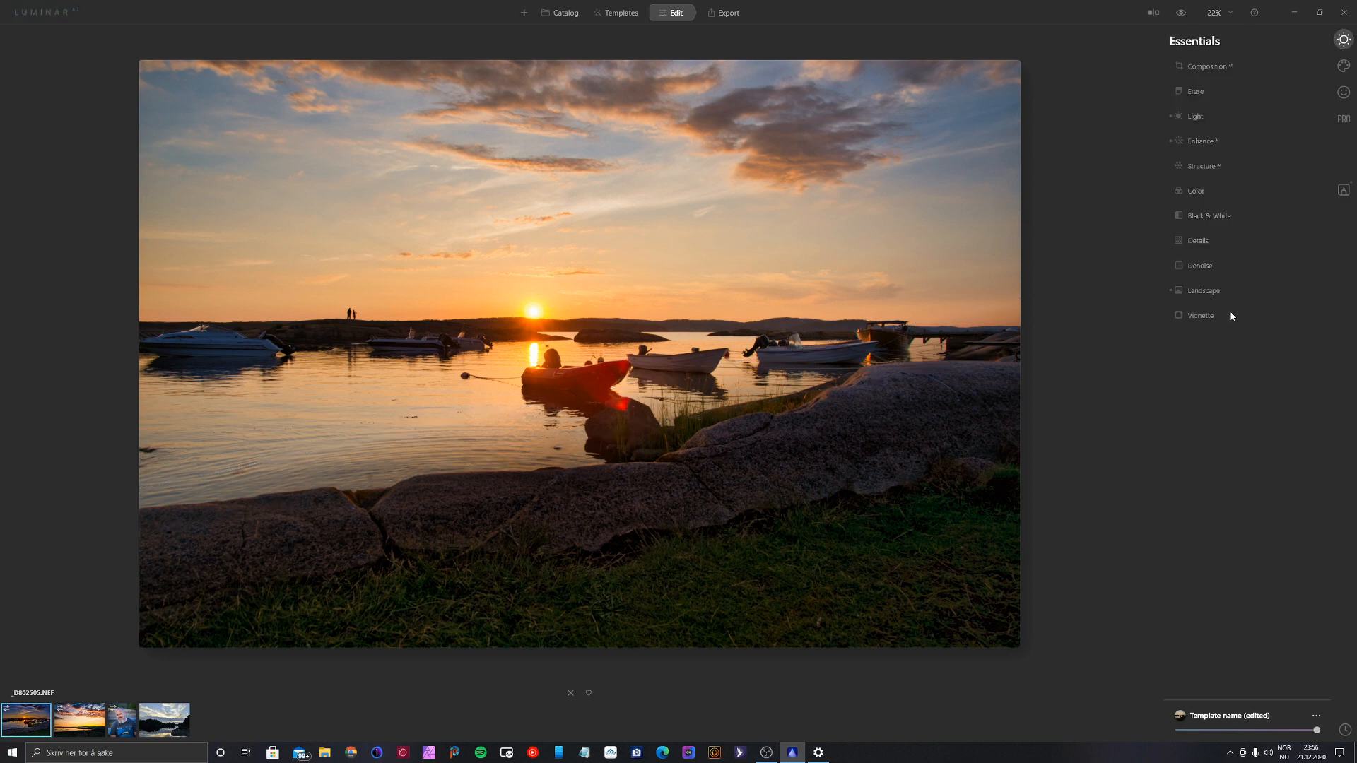
pyautogui.click(1205, 315)
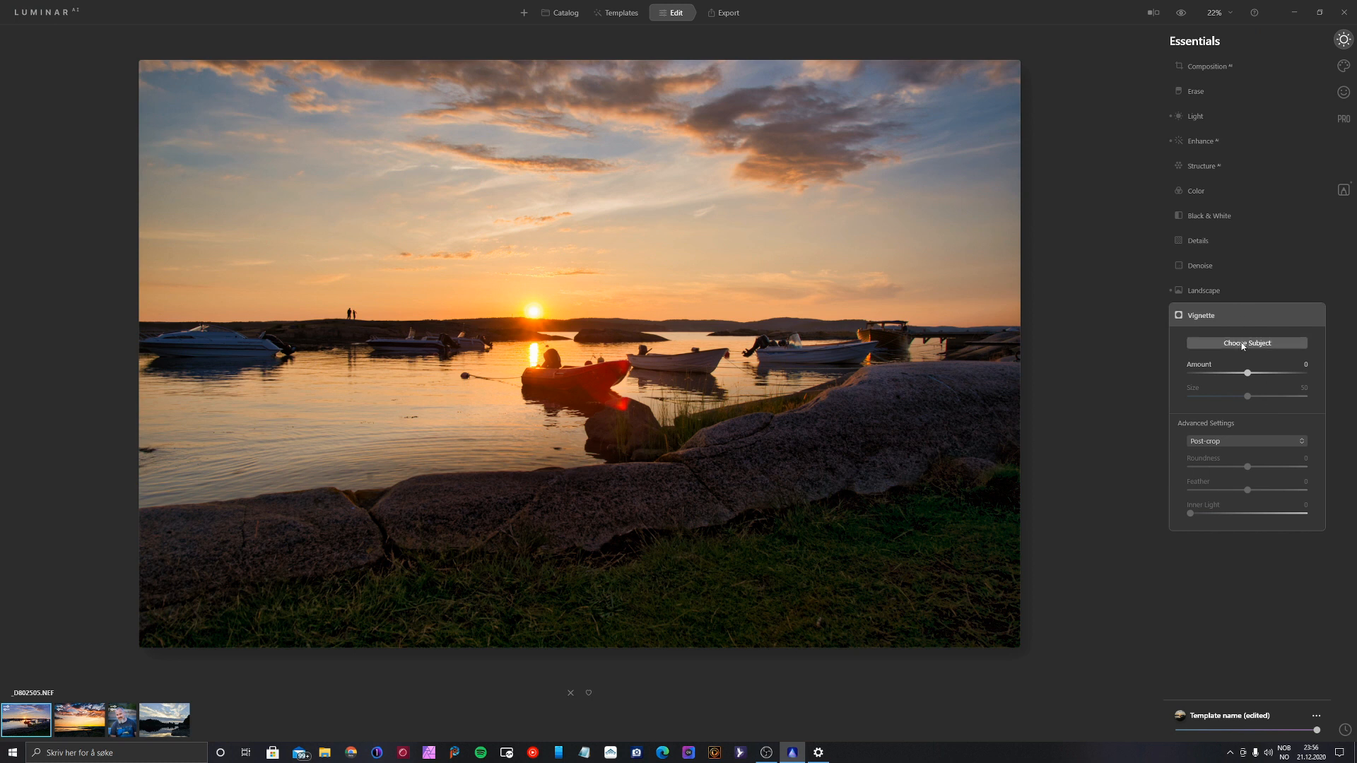
pyautogui.moveTo(1245, 376); pyautogui.dragTo(1225, 398)
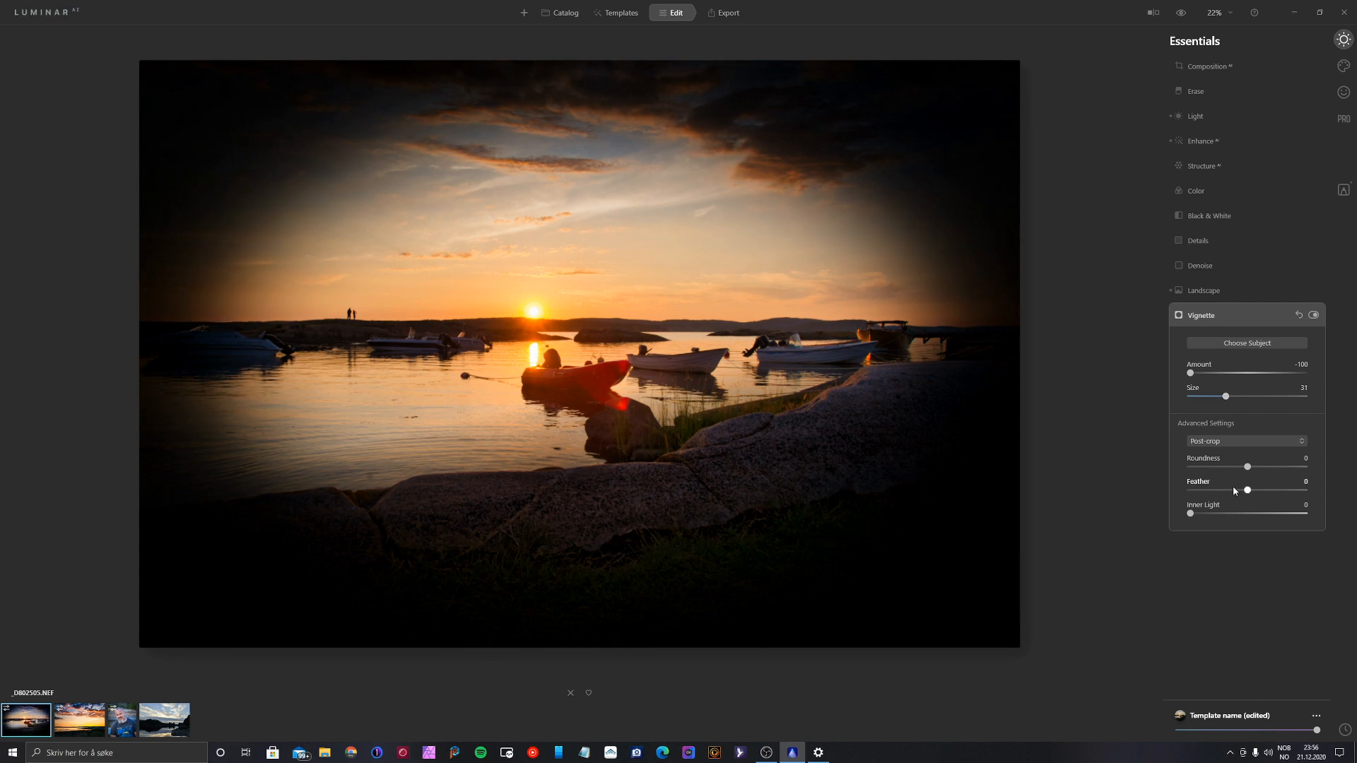
pyautogui.moveTo(1246, 490); pyautogui.dragTo(1297, 492)
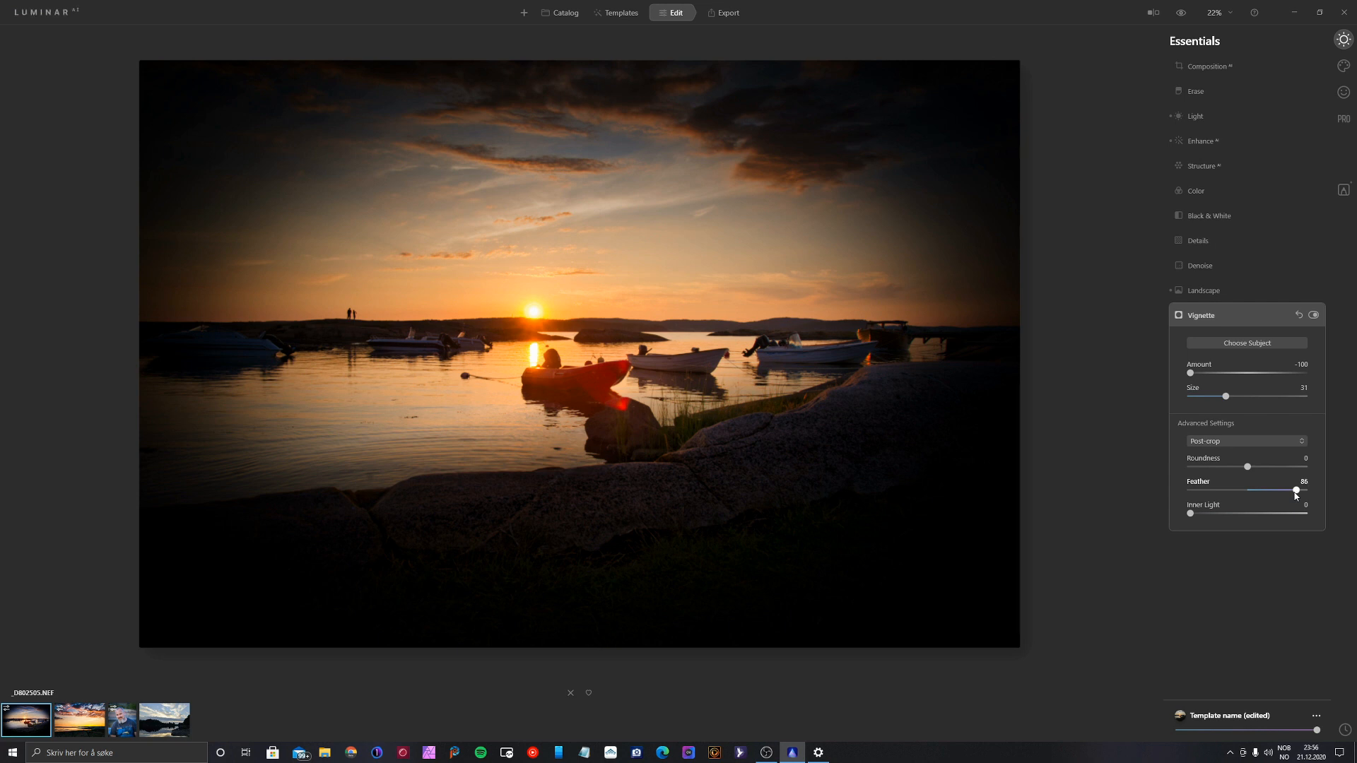
pyautogui.moveTo(1190, 514); pyautogui.dragTo(1217, 521)
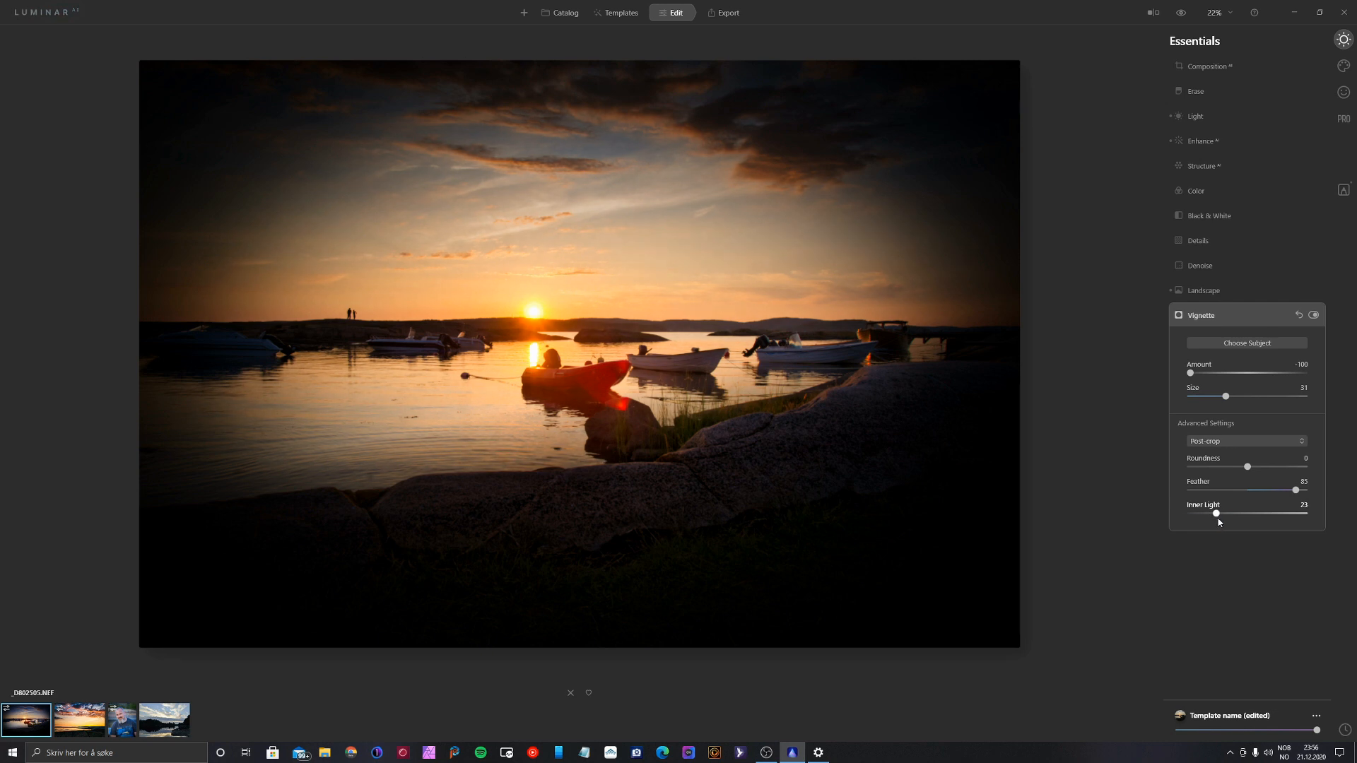
pyautogui.moveTo(1190, 372); pyautogui.dragTo(1224, 375)
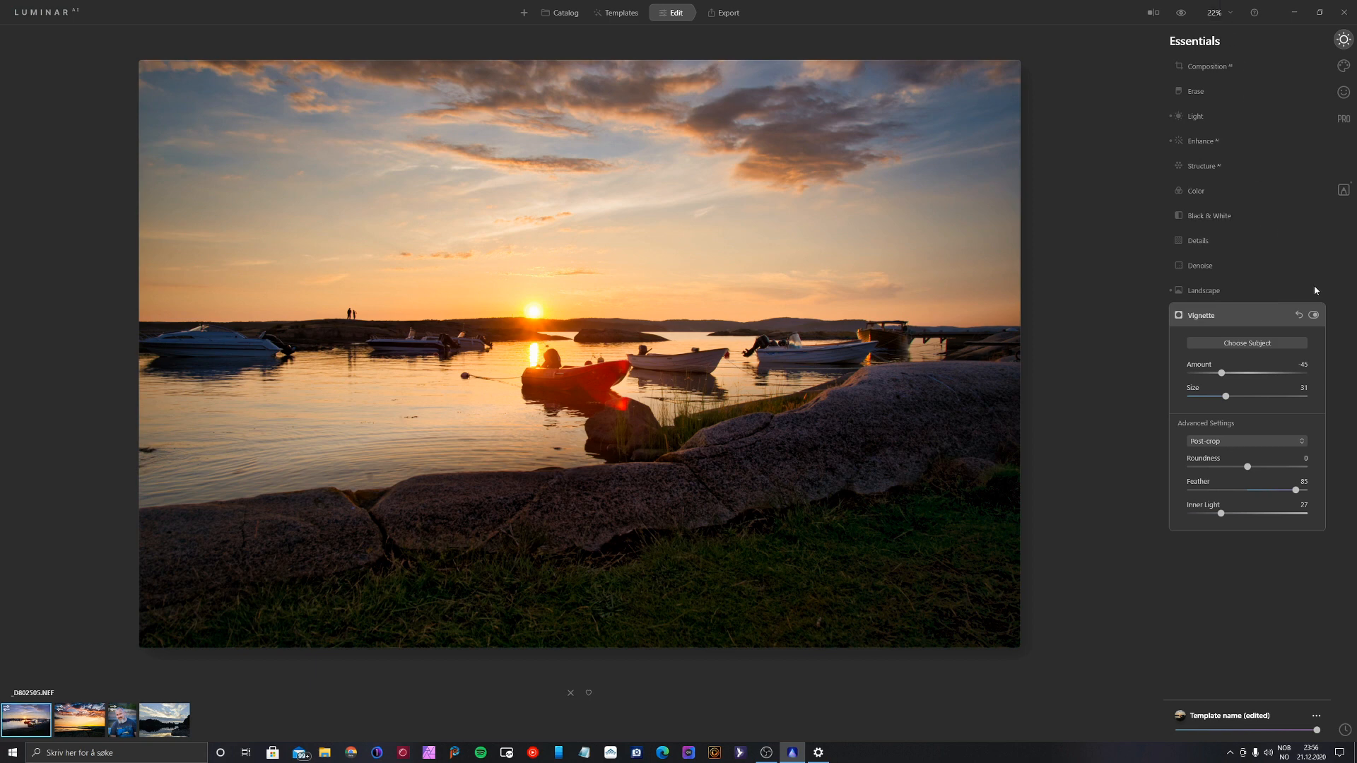
# Step: Check the photo with and without the vignette, reduce the vignette Size to 28, and compare with the original
pyautogui.click(1314, 315)
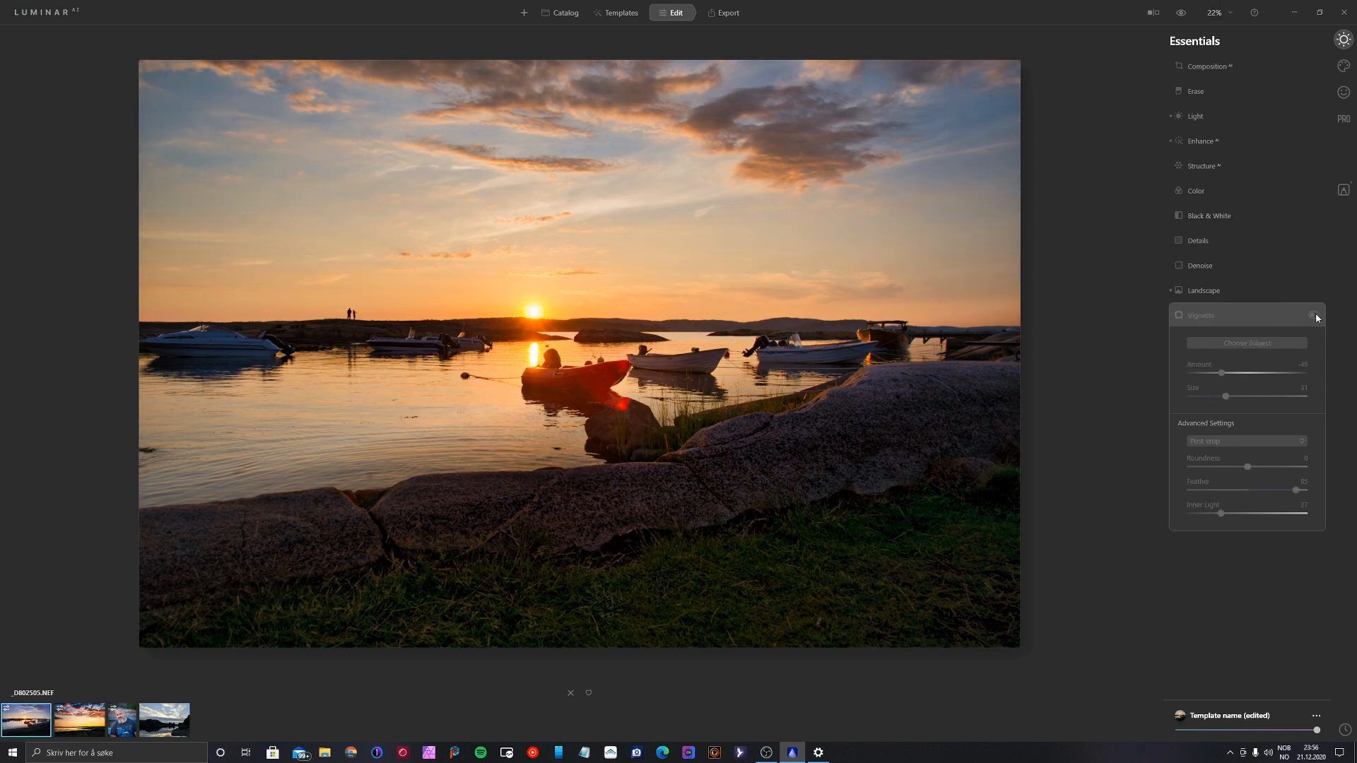
pyautogui.click(1314, 315)
pyautogui.click(1314, 315)
pyautogui.click(1315, 315)
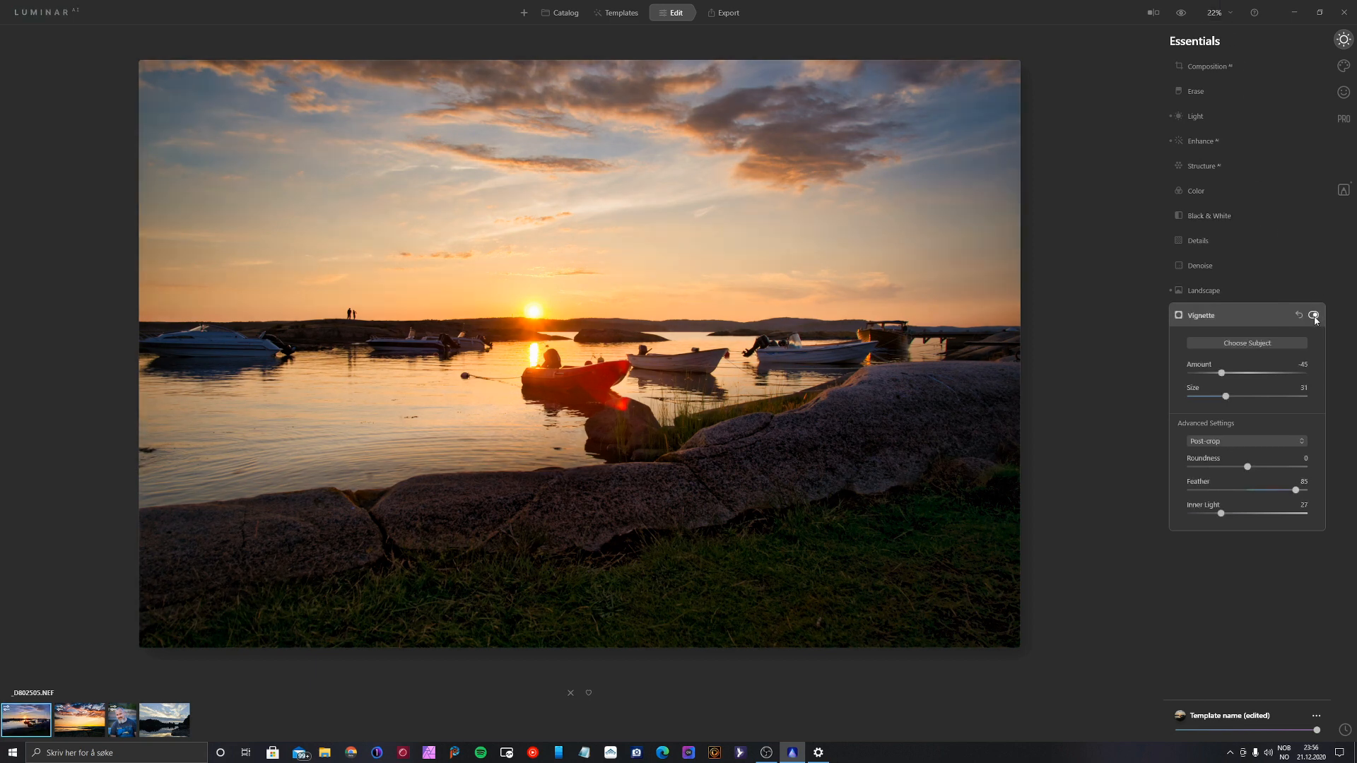
pyautogui.moveTo(1225, 397); pyautogui.dragTo(1221, 398)
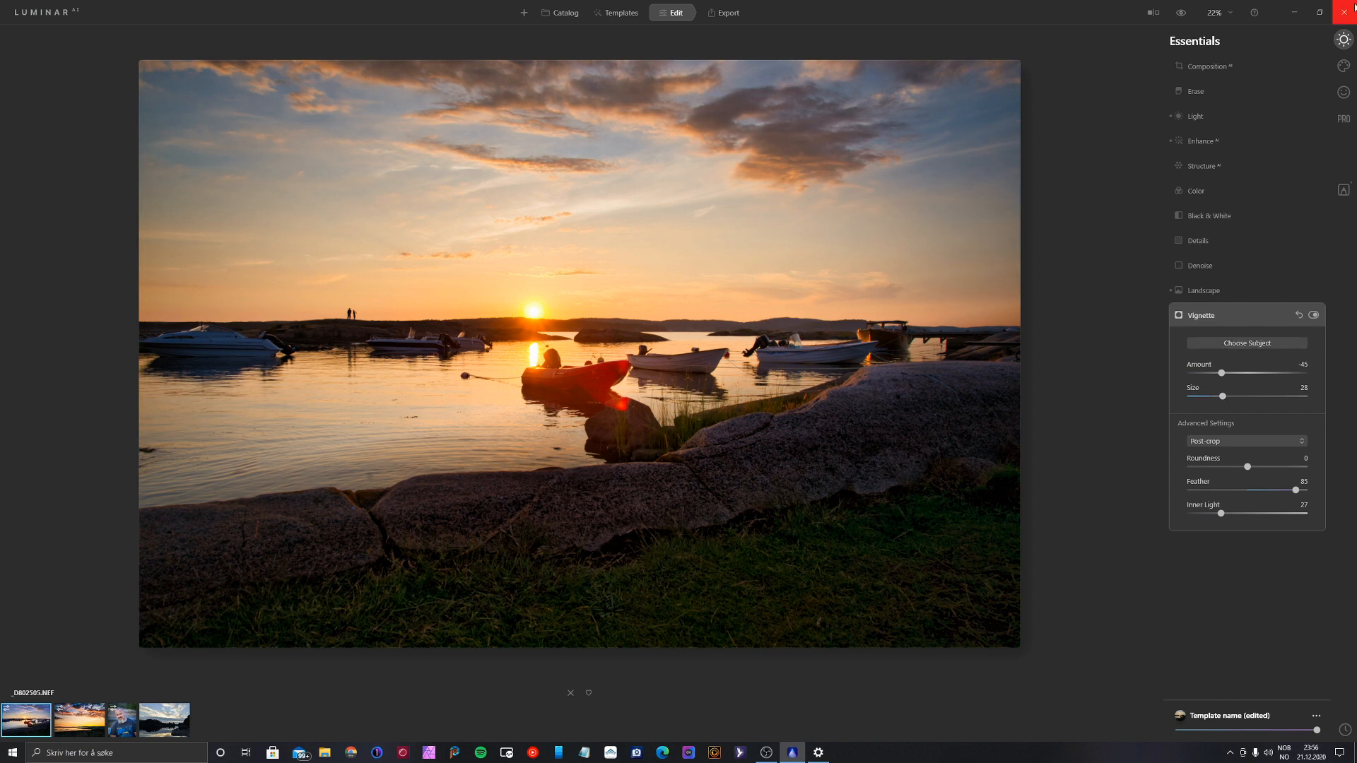
pyautogui.click(1181, 14)
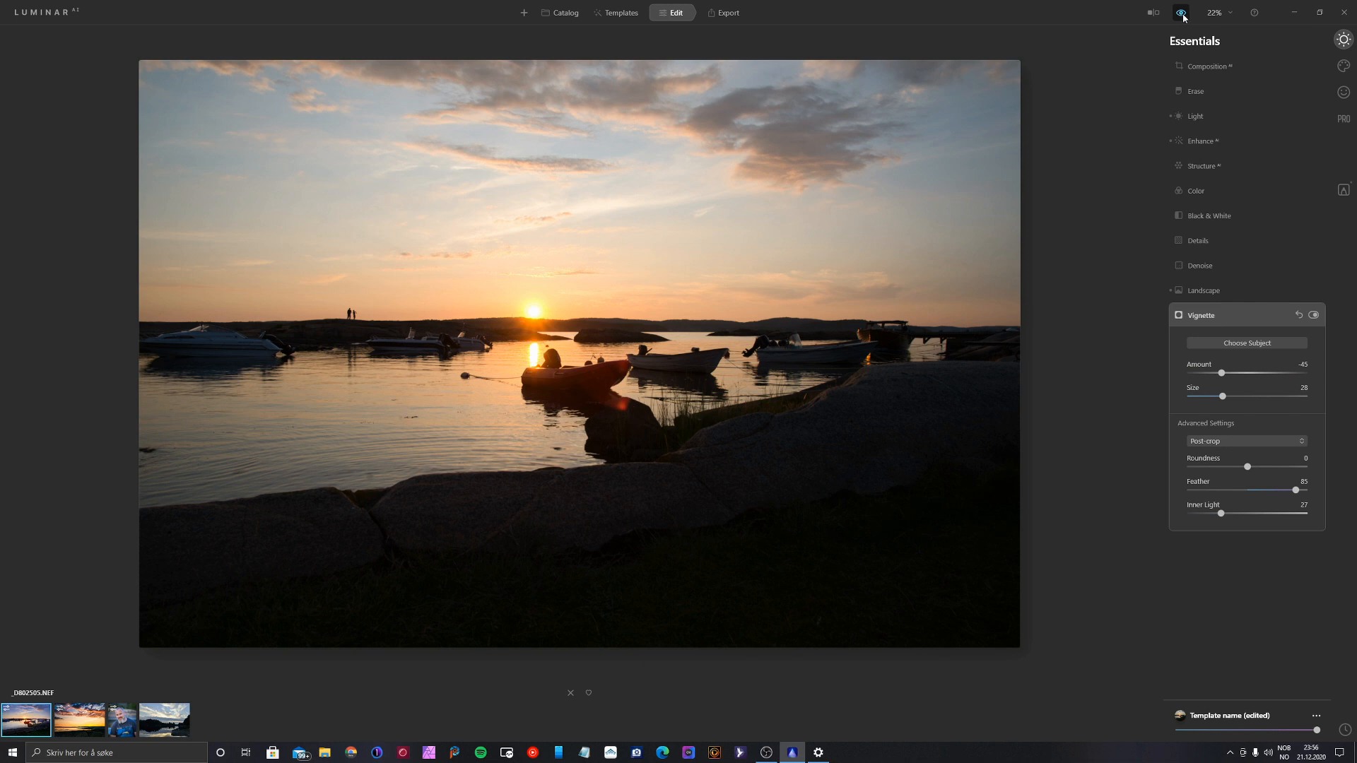
pyautogui.click(1181, 14)
pyautogui.click(1182, 14)
pyautogui.click(1182, 14)
# Step: Crop the boats photo at a 2:3 ratio, trimming the boat at the left edge and the grass along the bottom
pyautogui.click(1227, 66)
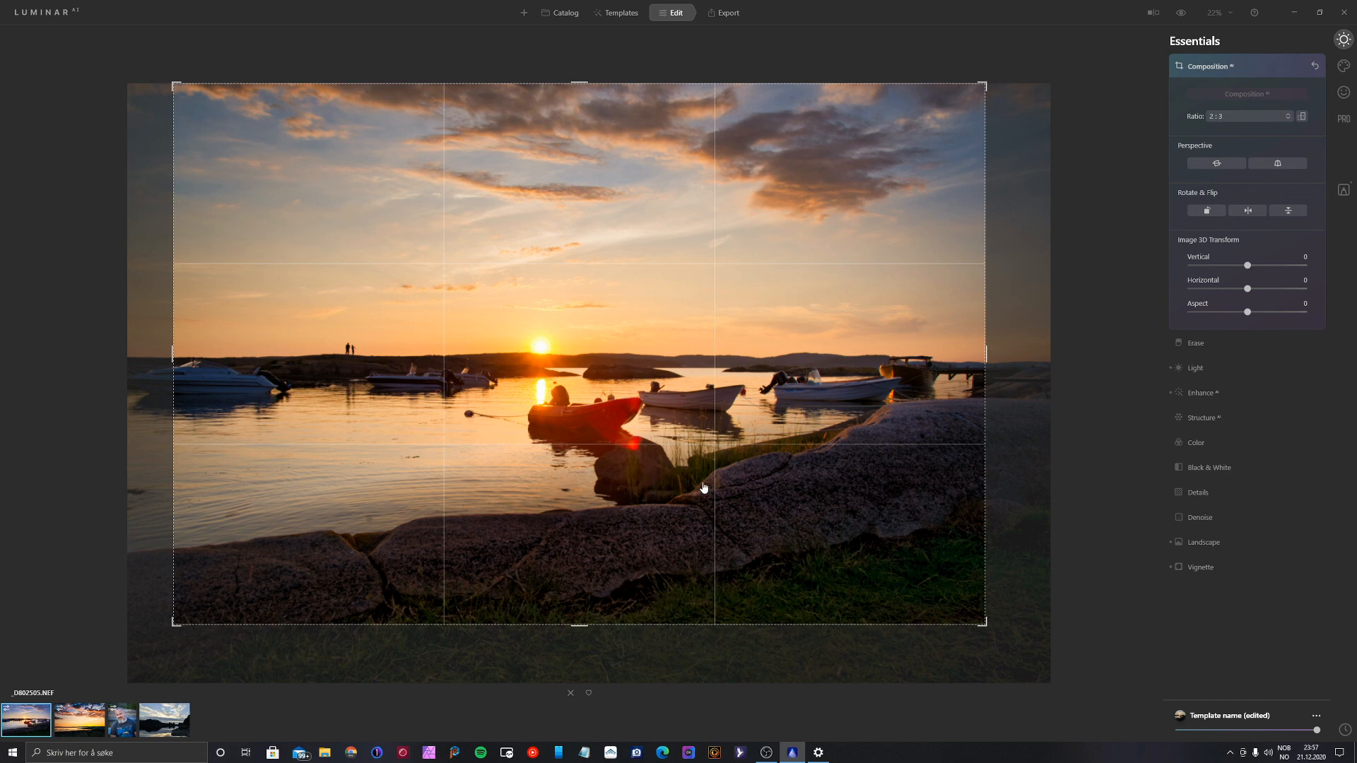
pyautogui.moveTo(174, 623); pyautogui.dragTo(201, 622)
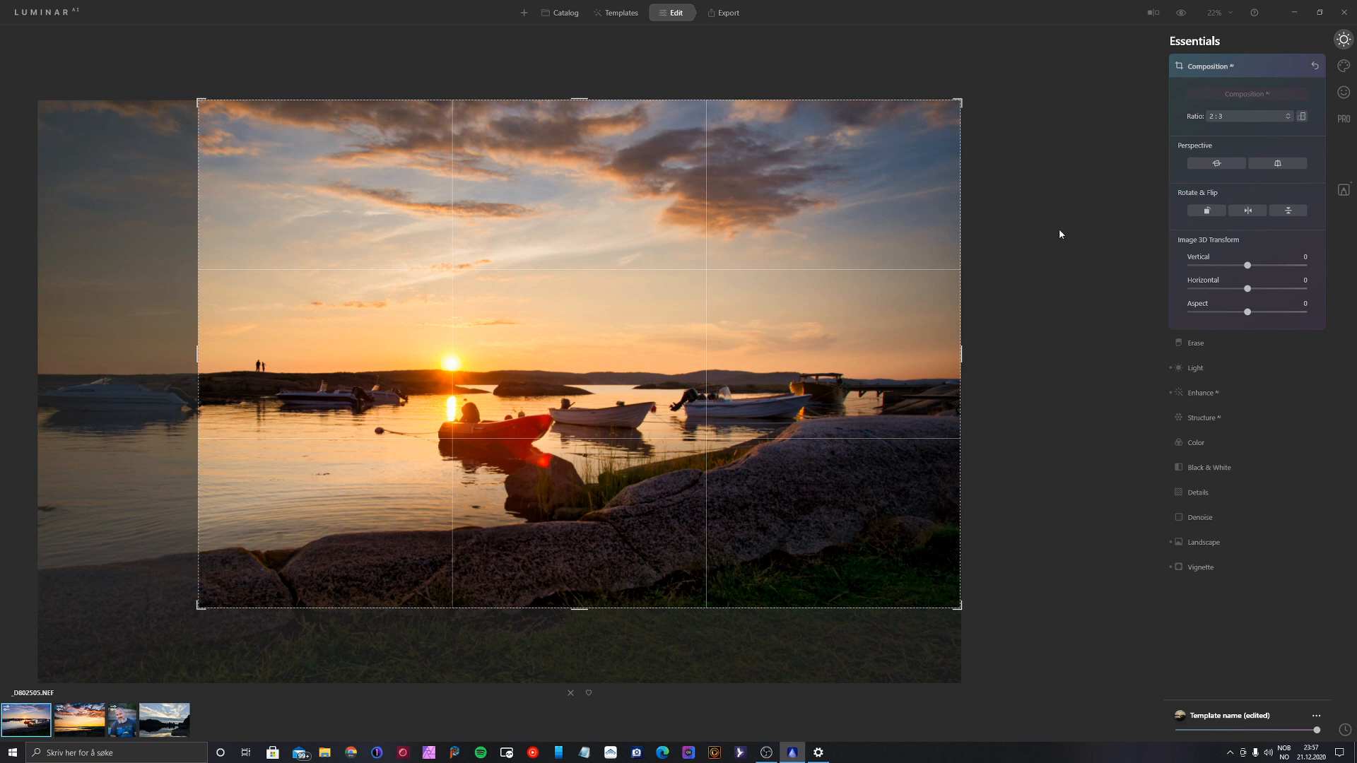
pyautogui.click(1256, 66)
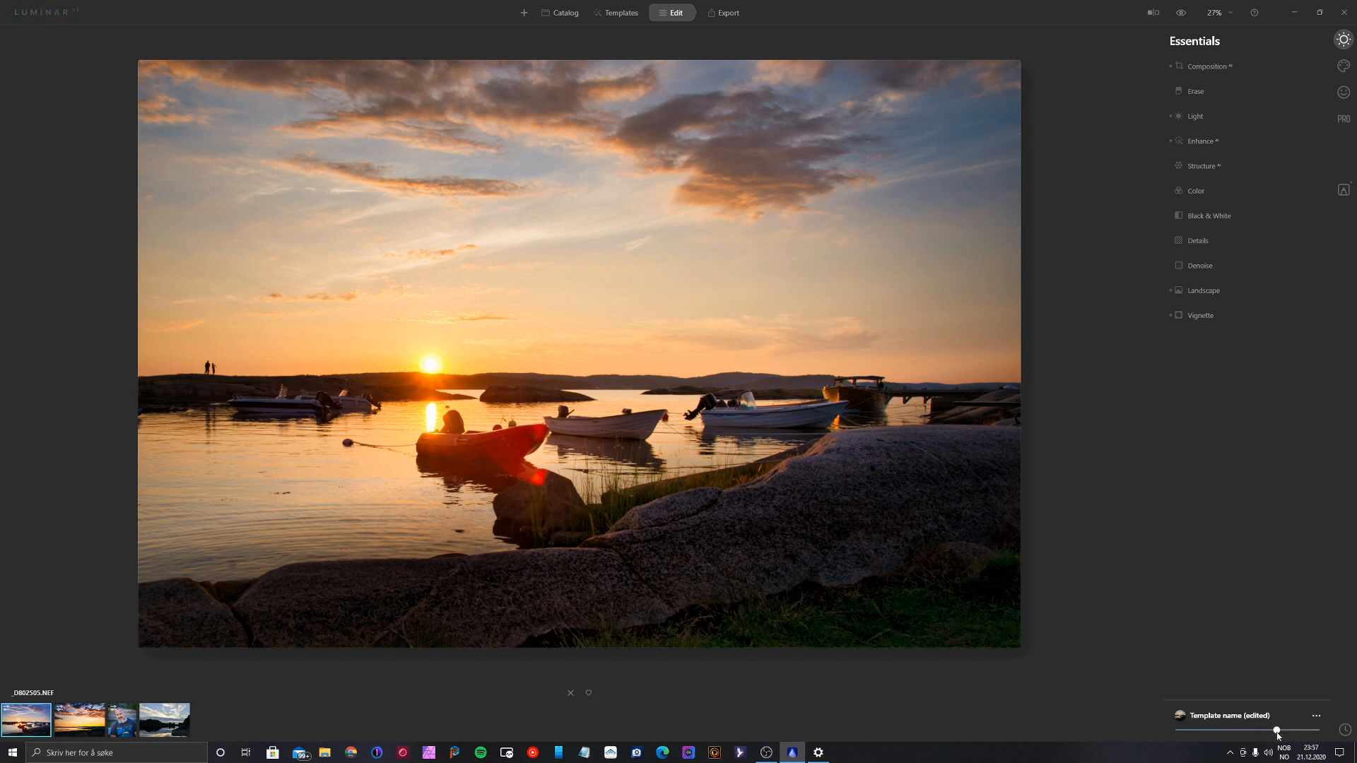
# Step: Reduce the overall strength of the edited template to about three quarters and compare the photo with the original
pyautogui.moveTo(1278, 735); pyautogui.dragTo(1283, 732)
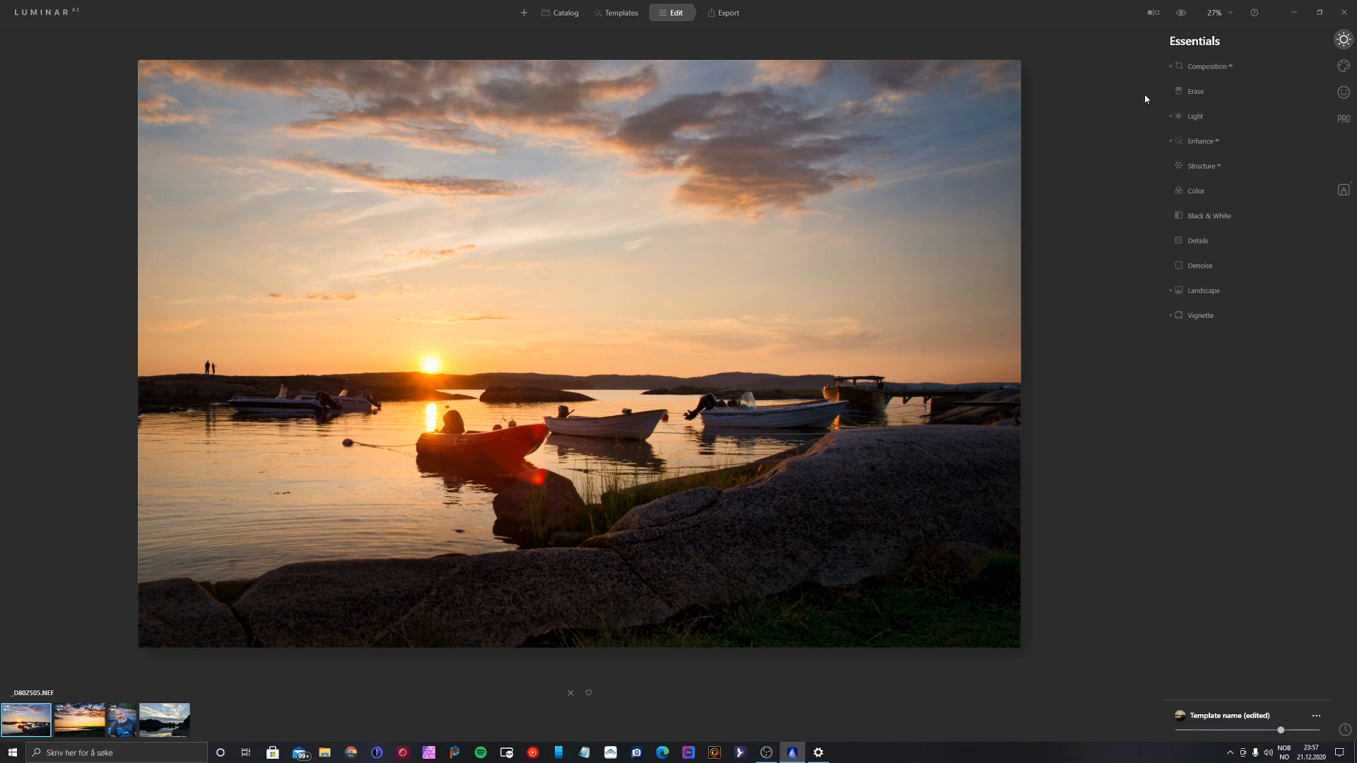
pyautogui.click(1181, 13)
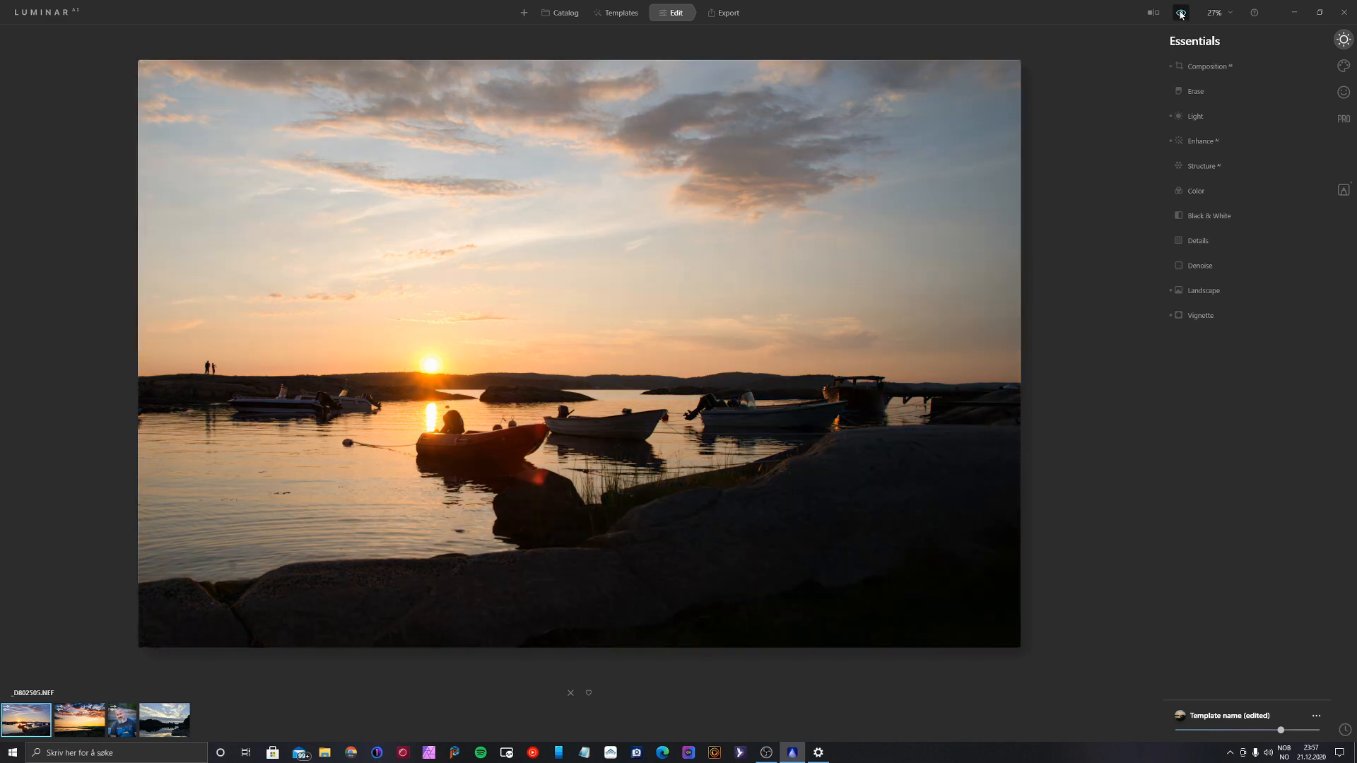
pyautogui.click(1181, 14)
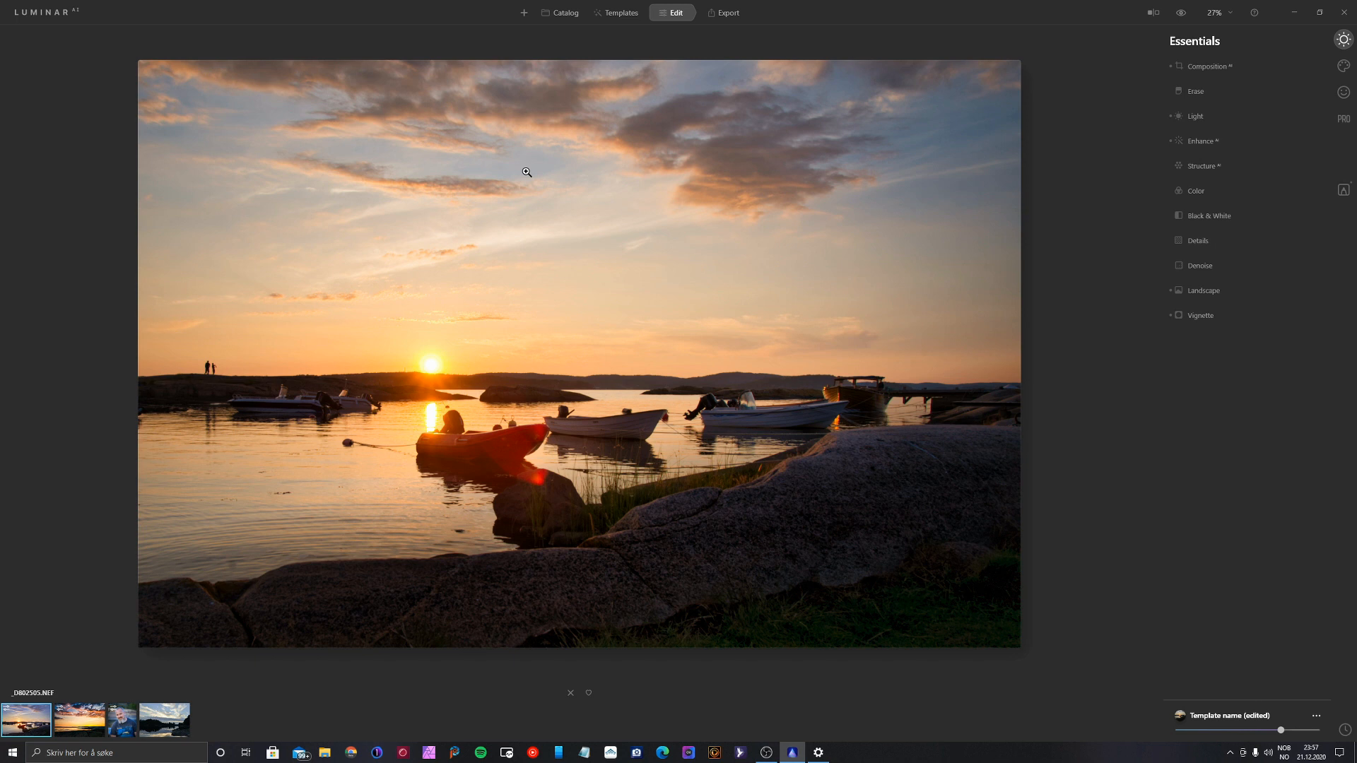
# Step: Return to the catalog with the Demo album, briefly shrinking the window and maximizing it again
pyautogui.click(559, 12)
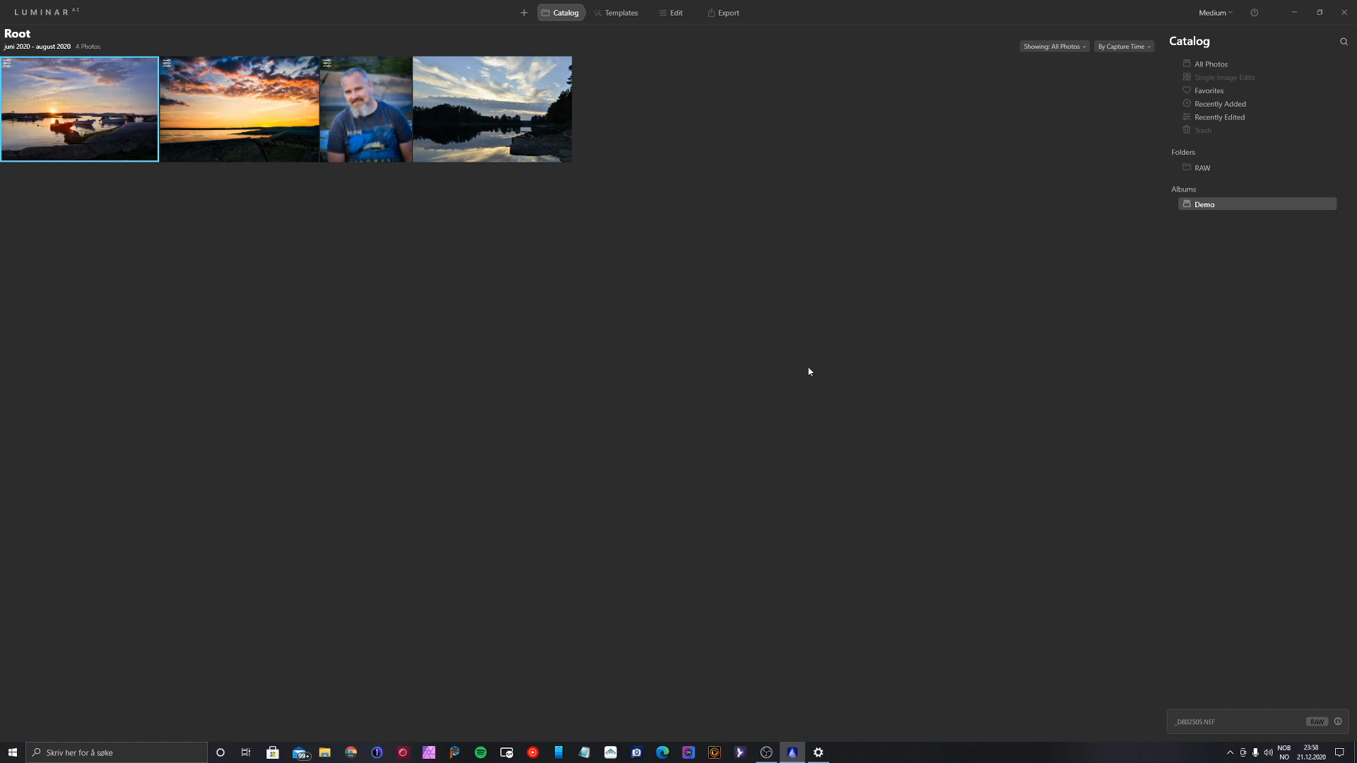
pyautogui.click(1319, 12)
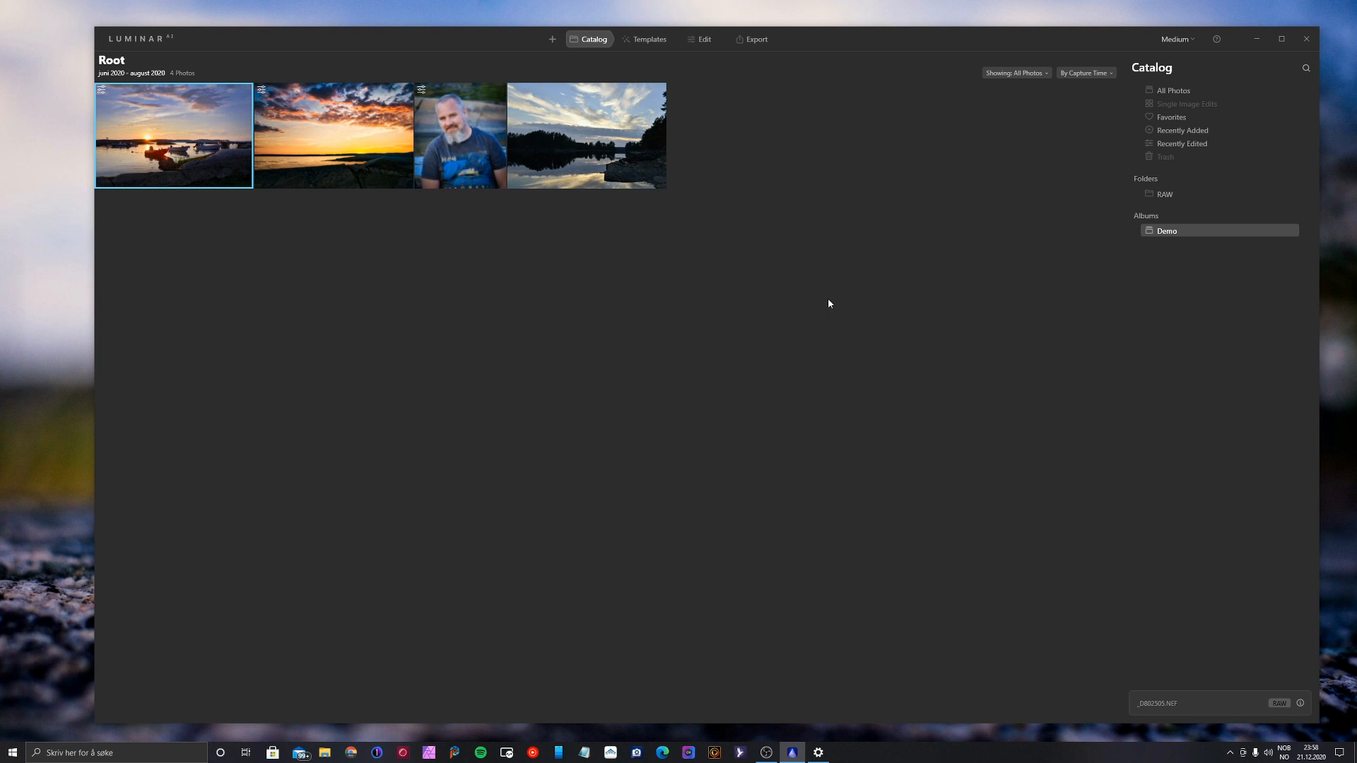
pyautogui.click(1282, 38)
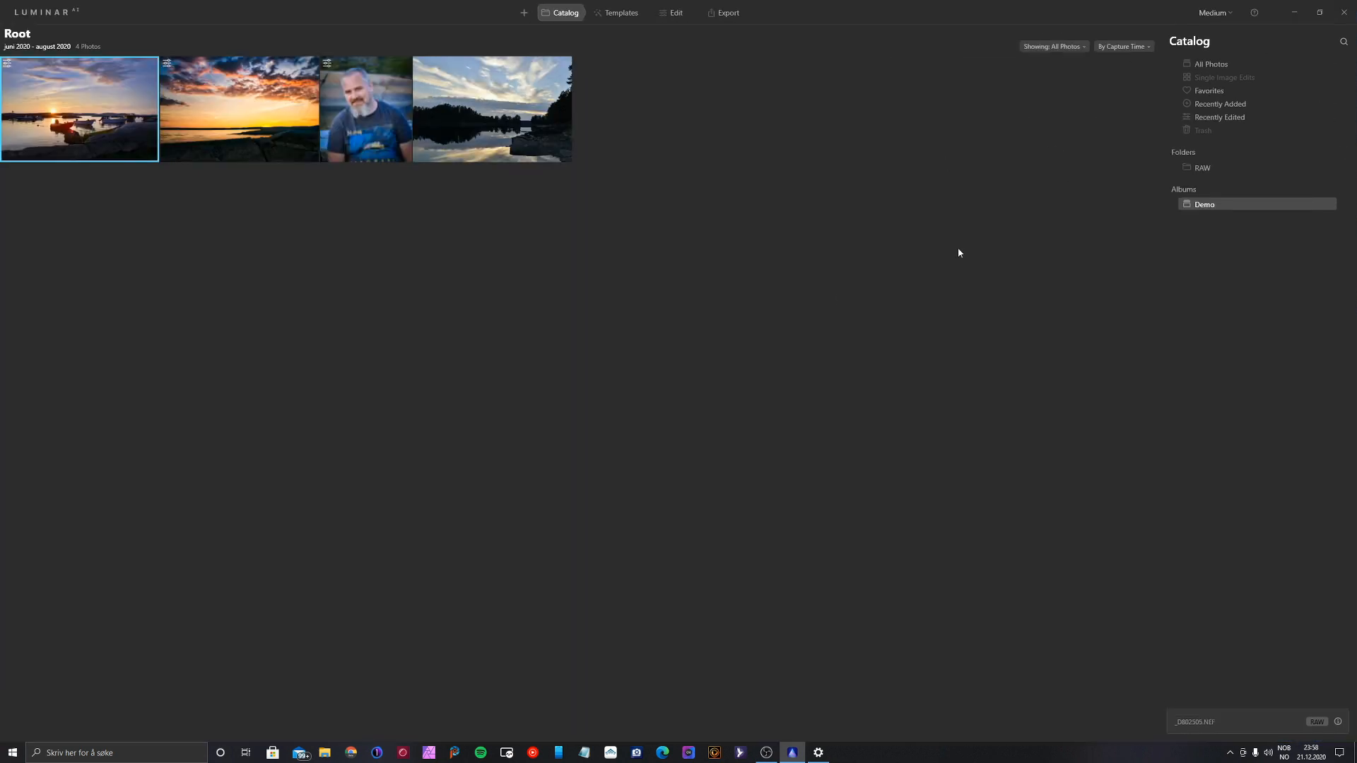